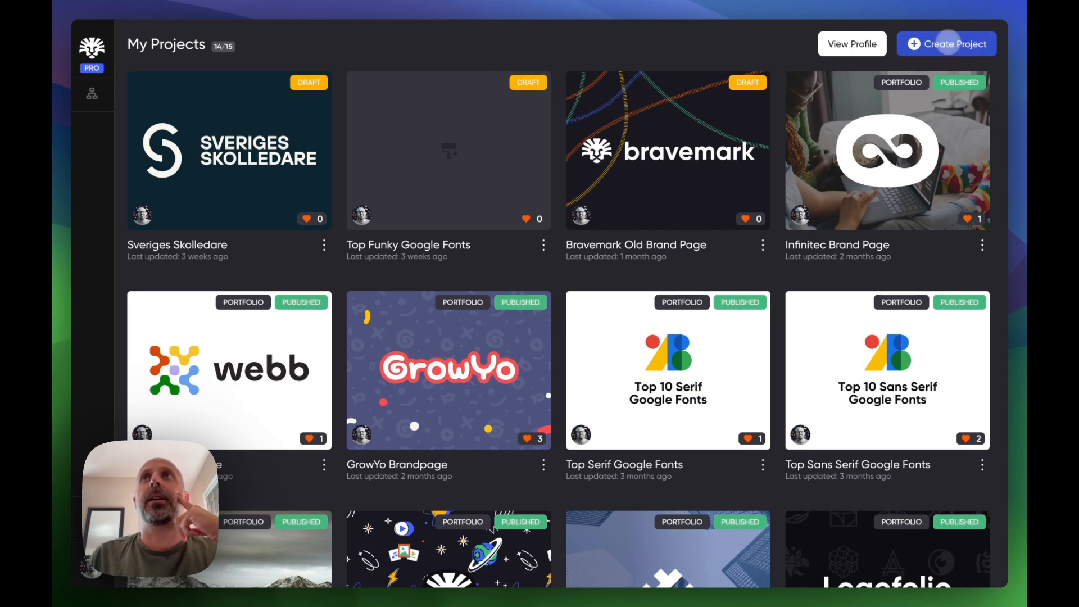
# - Start a new project and paste Los Hortelanos as the project name
pyautogui.click(949, 43)
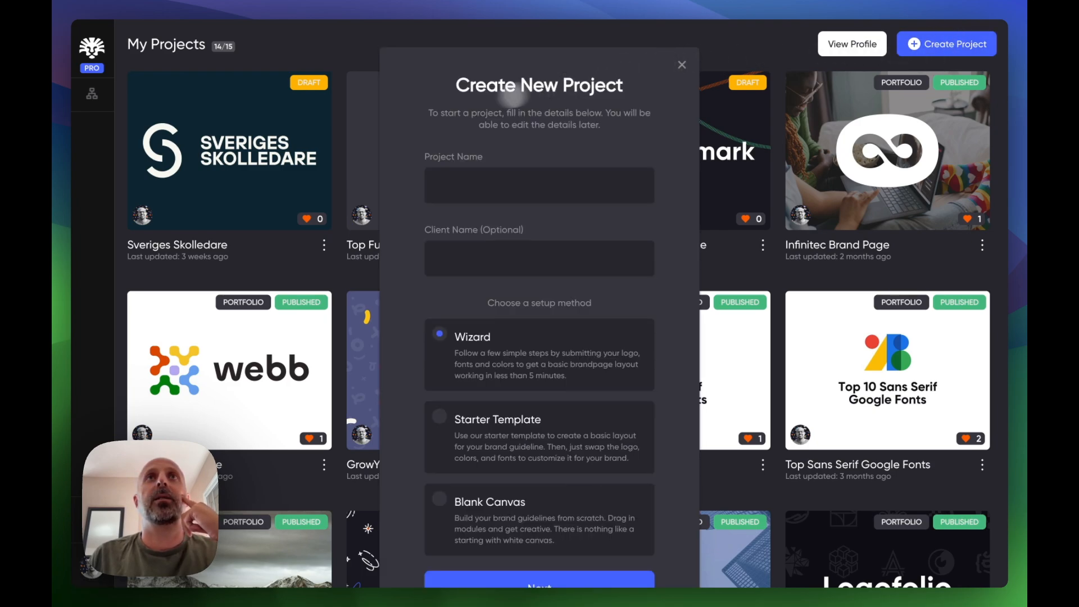
pyautogui.click(498, 186)
pyautogui.write('Los Hortelanos')
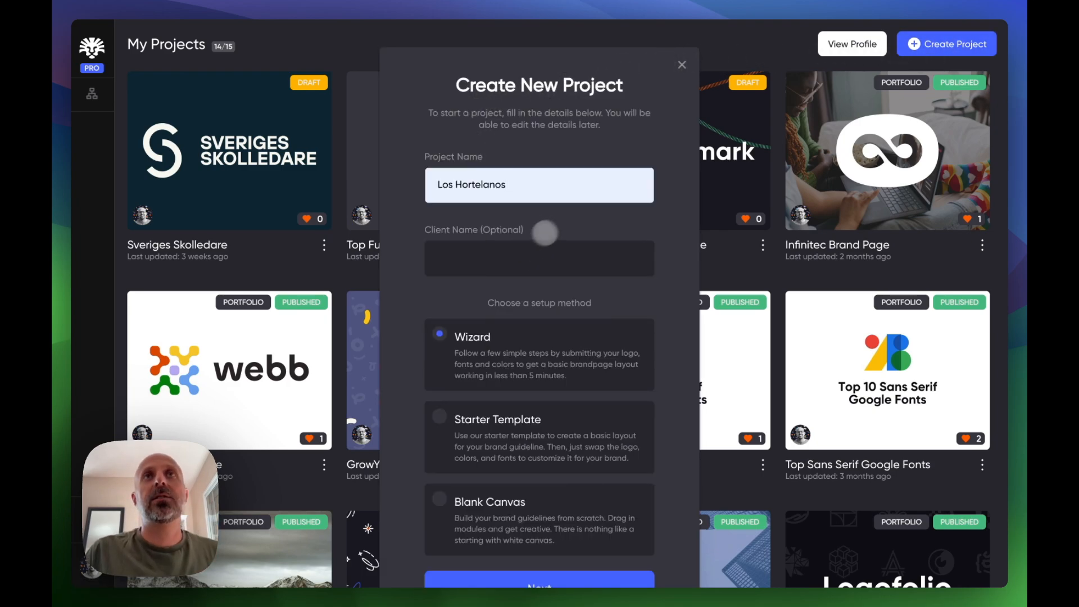
# - Set the client name to Los Hortelanos, keep the Wizard setup method, and continue
pyautogui.click(457, 263)
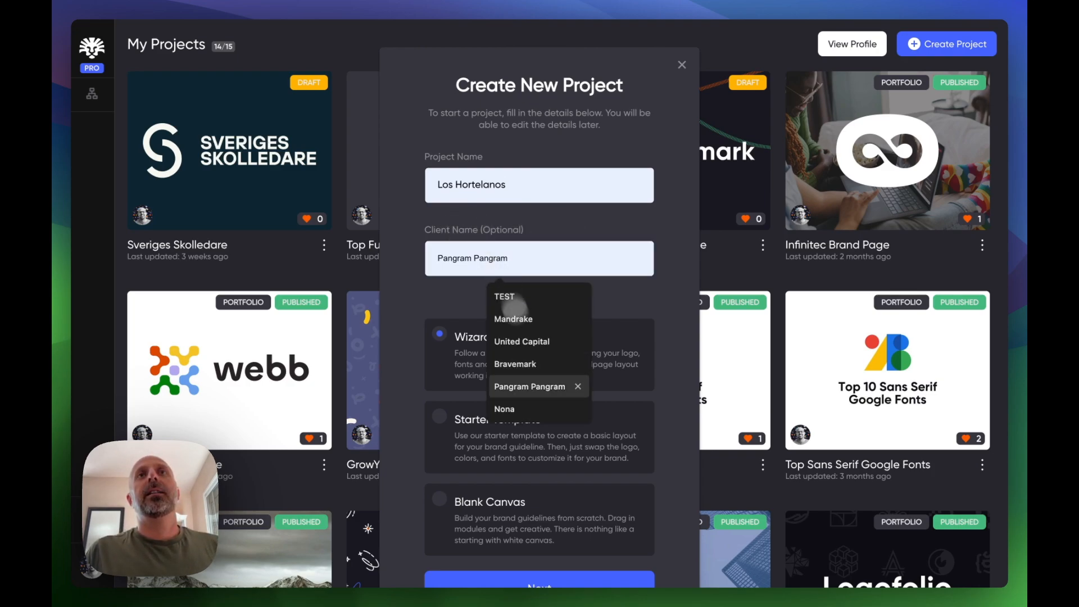
pyautogui.write('Los Hortelanos')
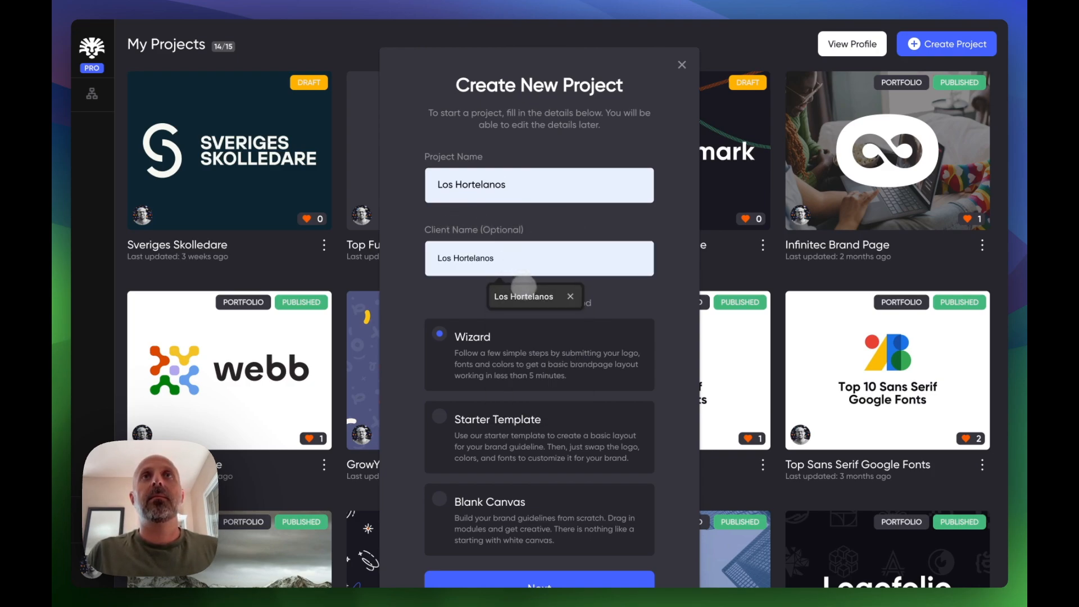
pyautogui.click(519, 293)
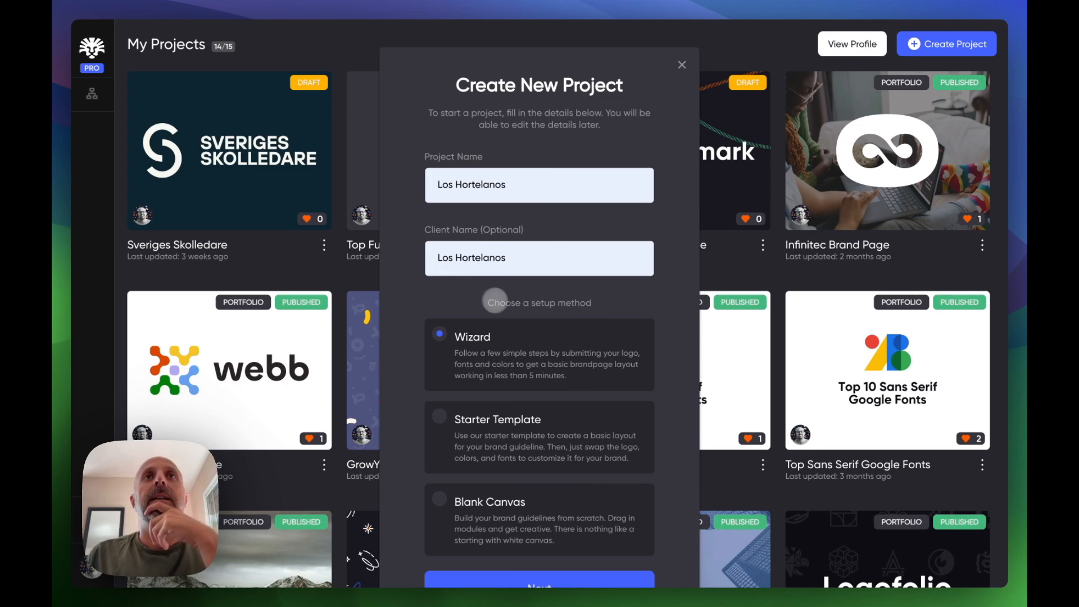
pyautogui.scroll(-3, 450, 478)
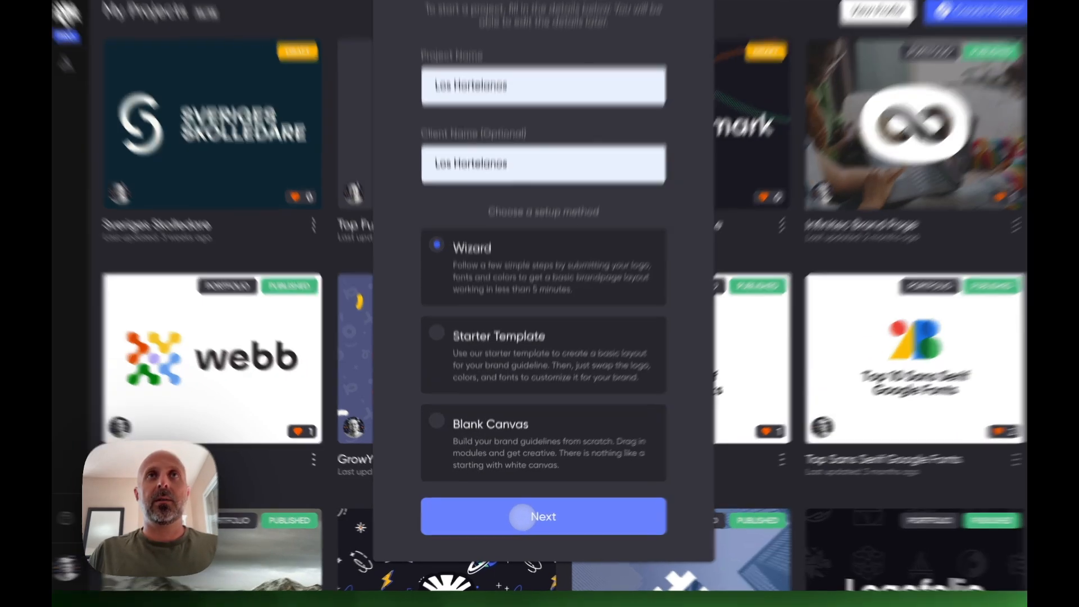
pyautogui.click(519, 518)
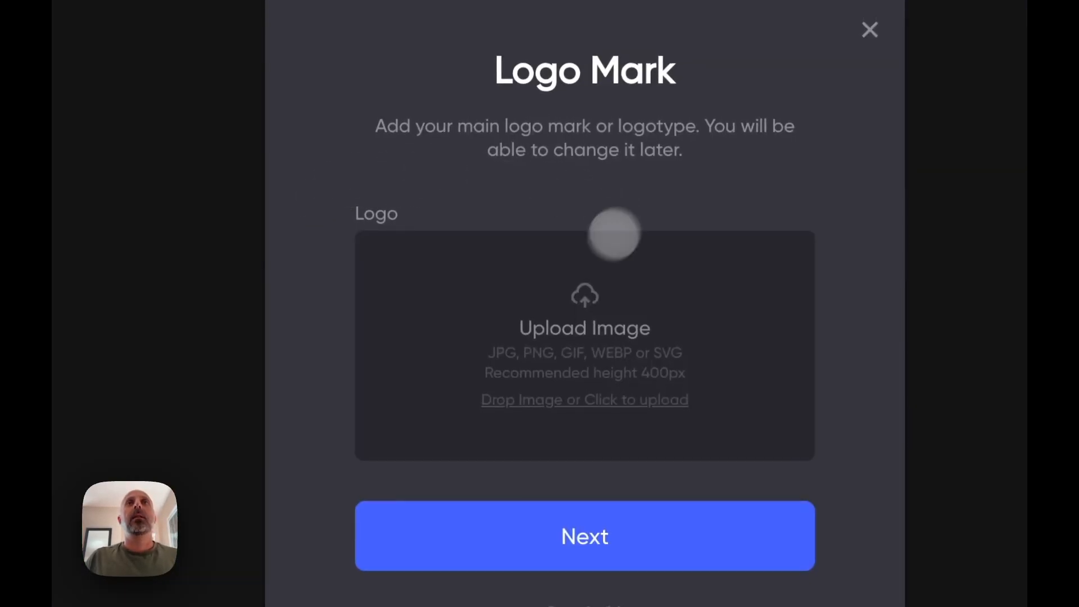
# - Upload the green Los Hortelanos logotype SVG from the los-hortelanos folder as the logo mark and continue
pyautogui.click(531, 221)
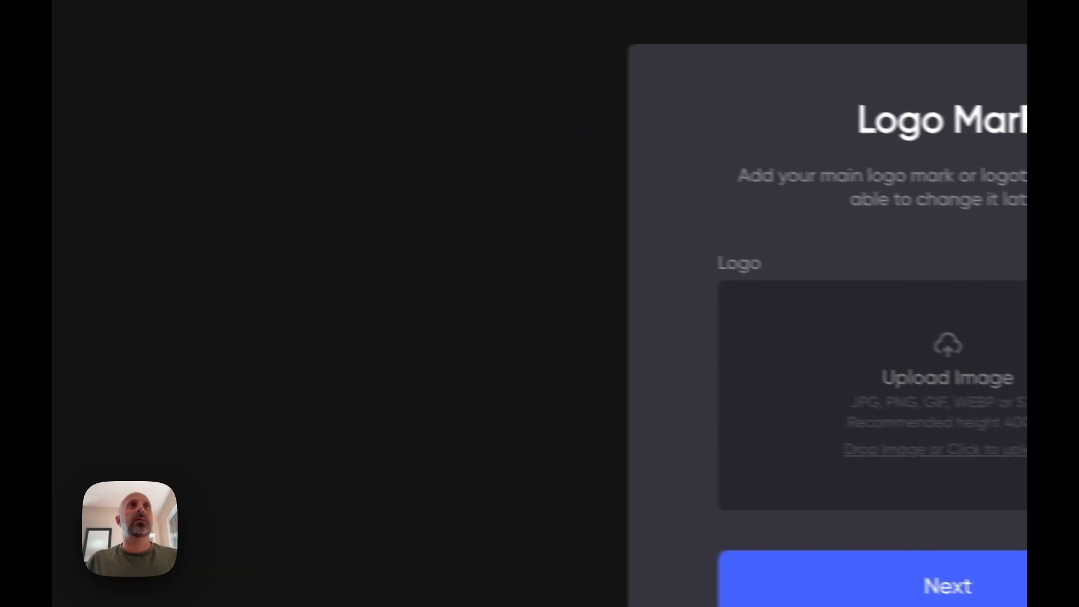
pyautogui.scroll(-10, 484, 483)
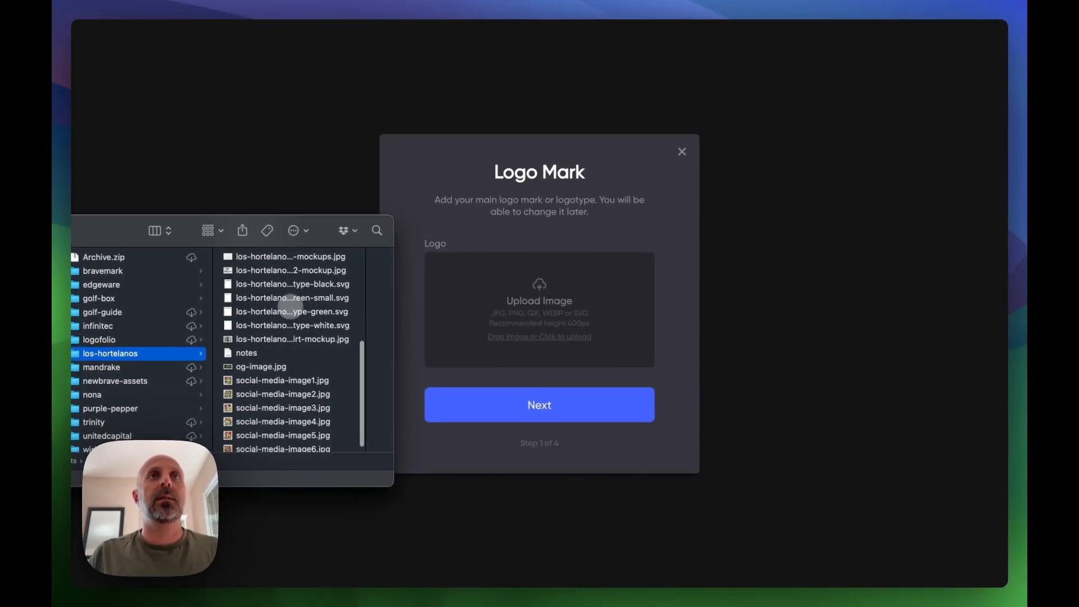
pyautogui.moveTo(288, 311); pyautogui.dragTo(556, 306)
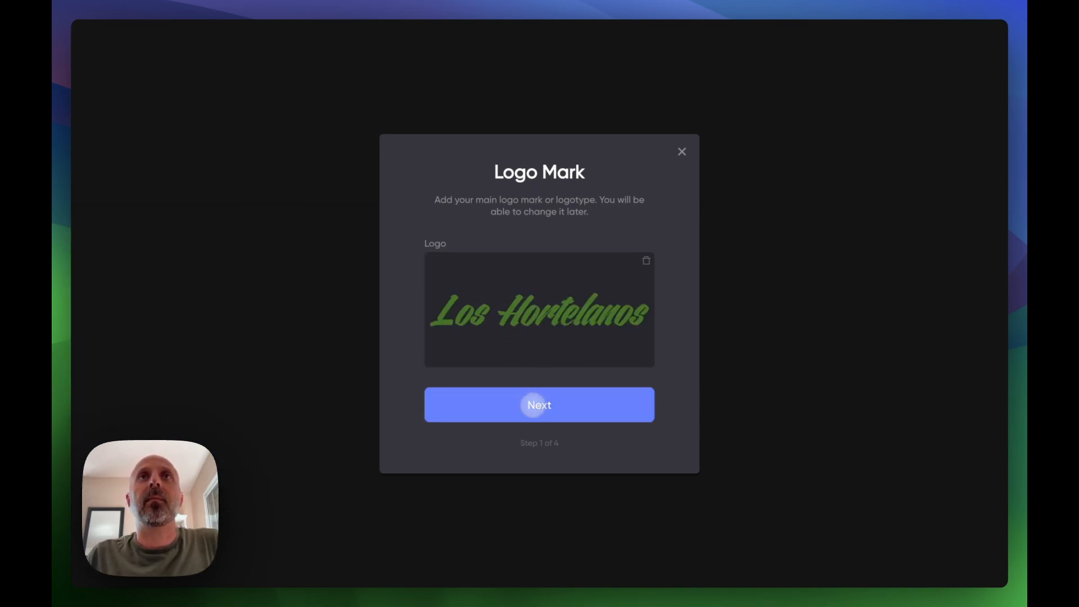
pyautogui.click(536, 404)
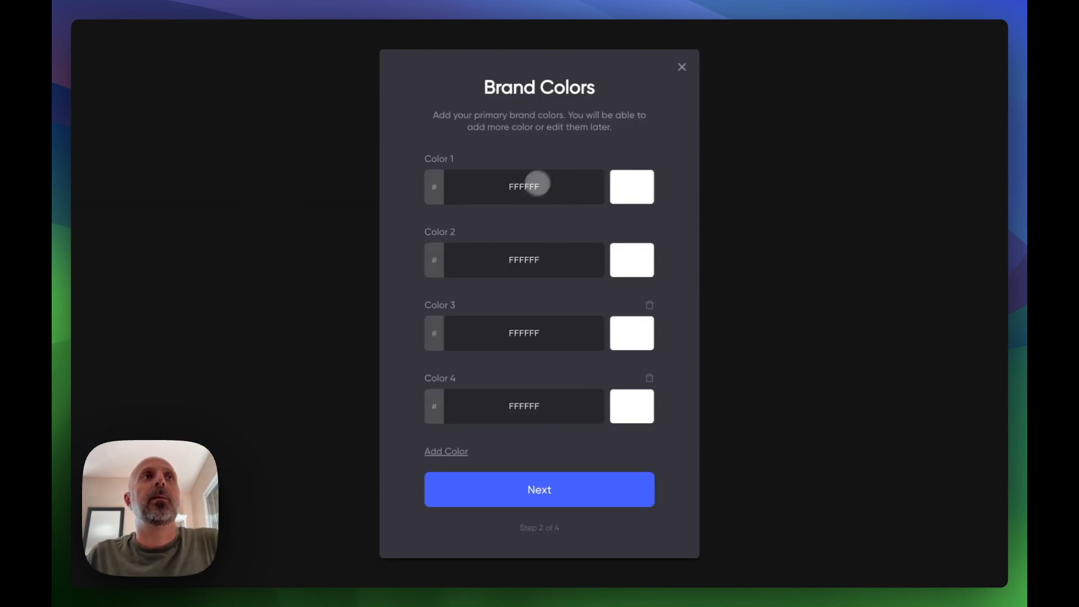
# - Open the brand notes file and set Color 1 to the green hex 467227
pyautogui.click(51, 227)
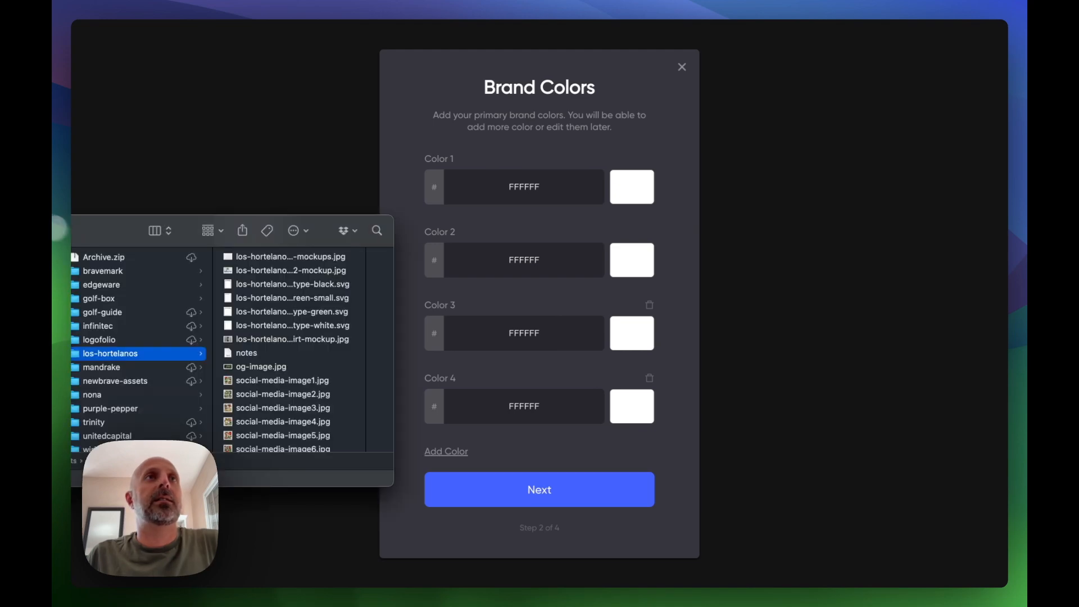
pyautogui.doubleClick(246, 353)
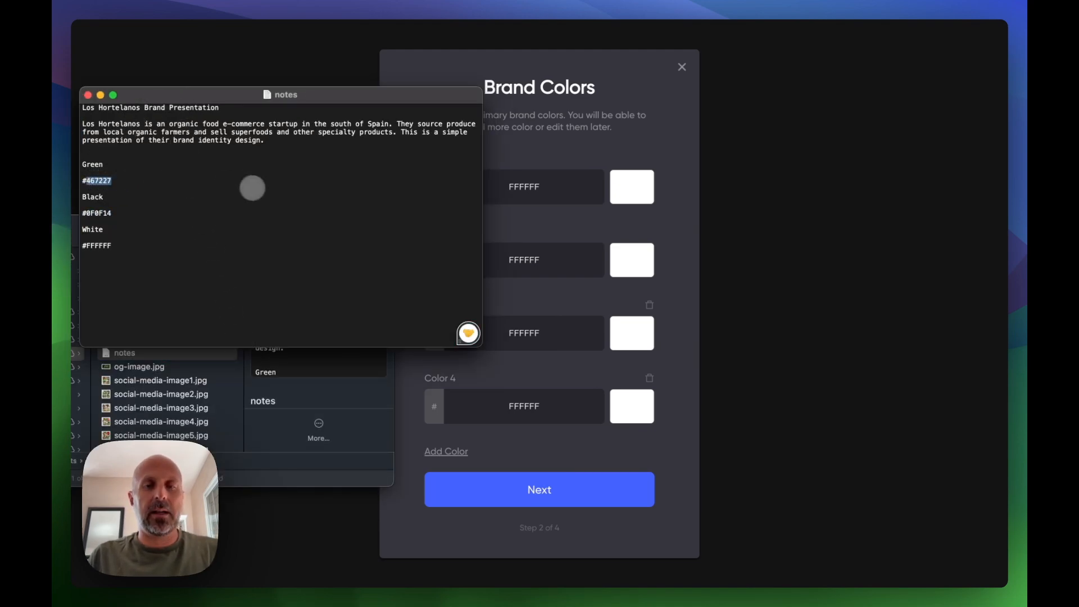
pyautogui.click(542, 200)
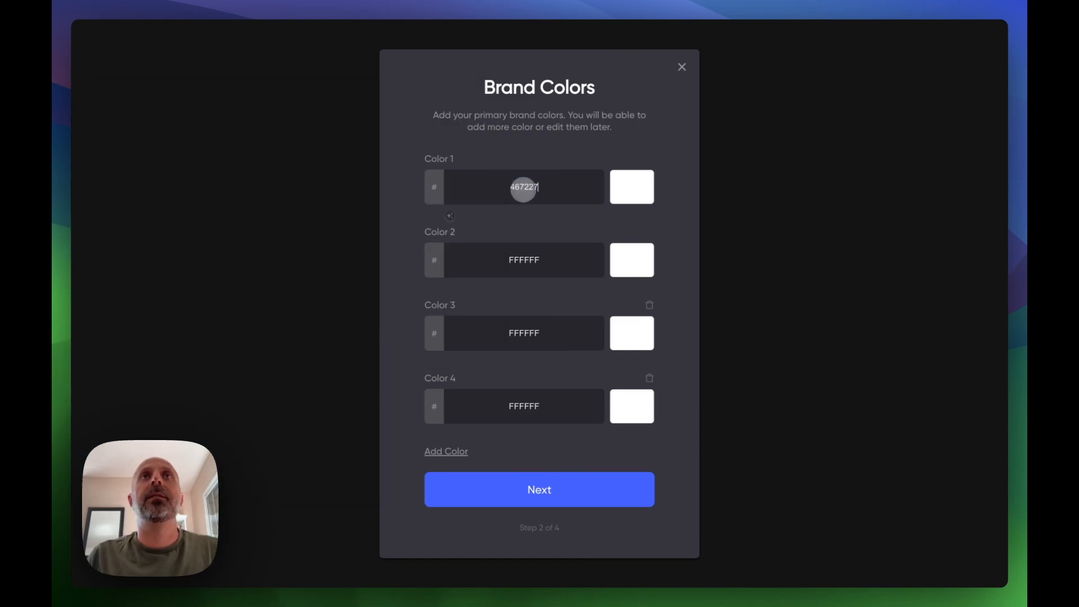
# - Copy the black hex from the notes and set Color 2 to 0F0F14
pyautogui.press('super+Tab')
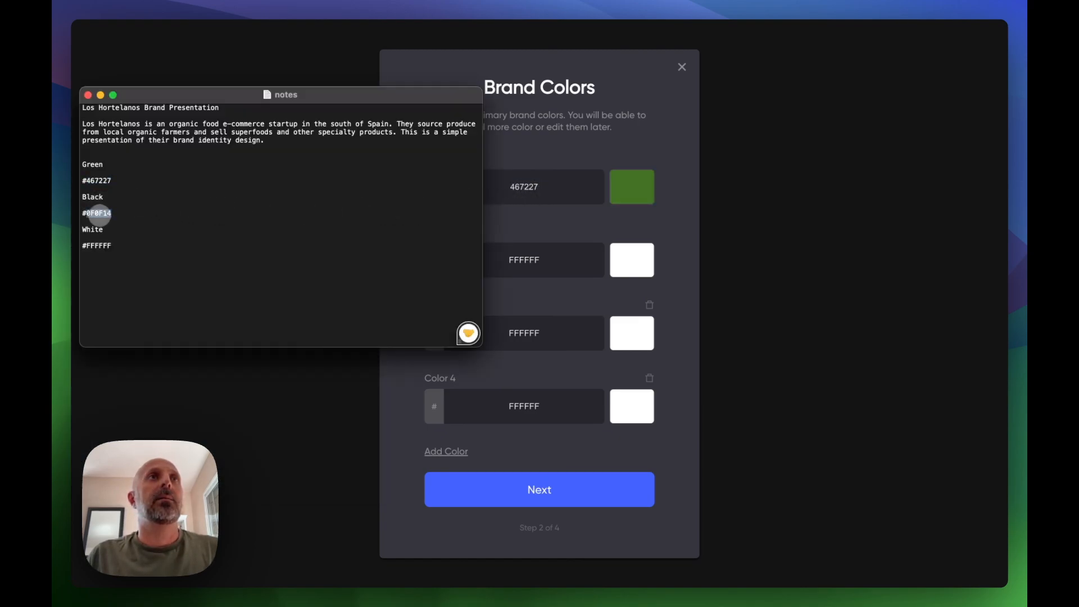
pyautogui.press('super+Tab')
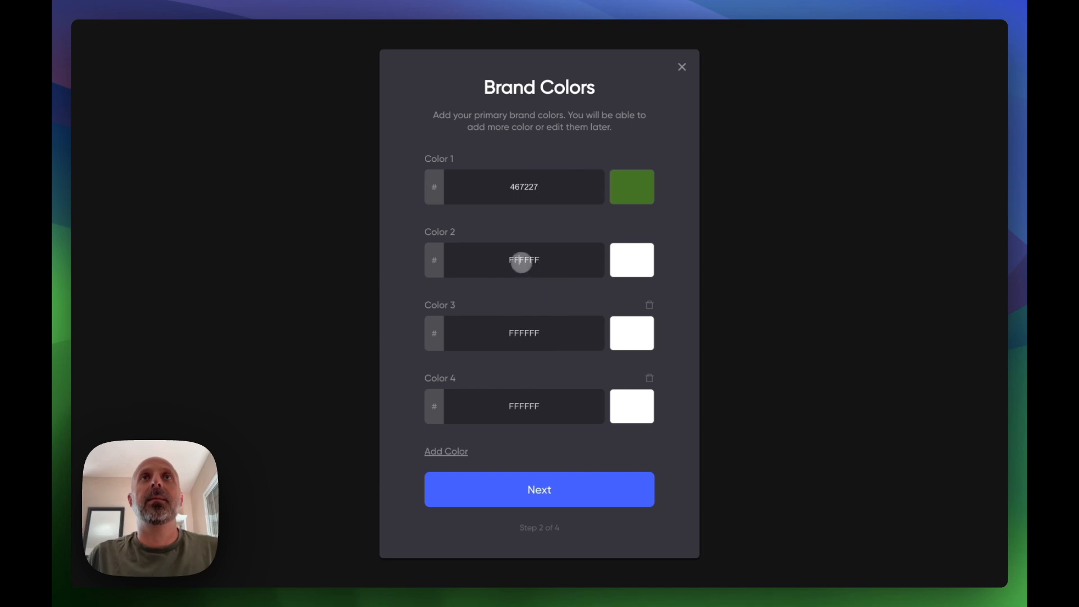
pyautogui.press('super+Tab')
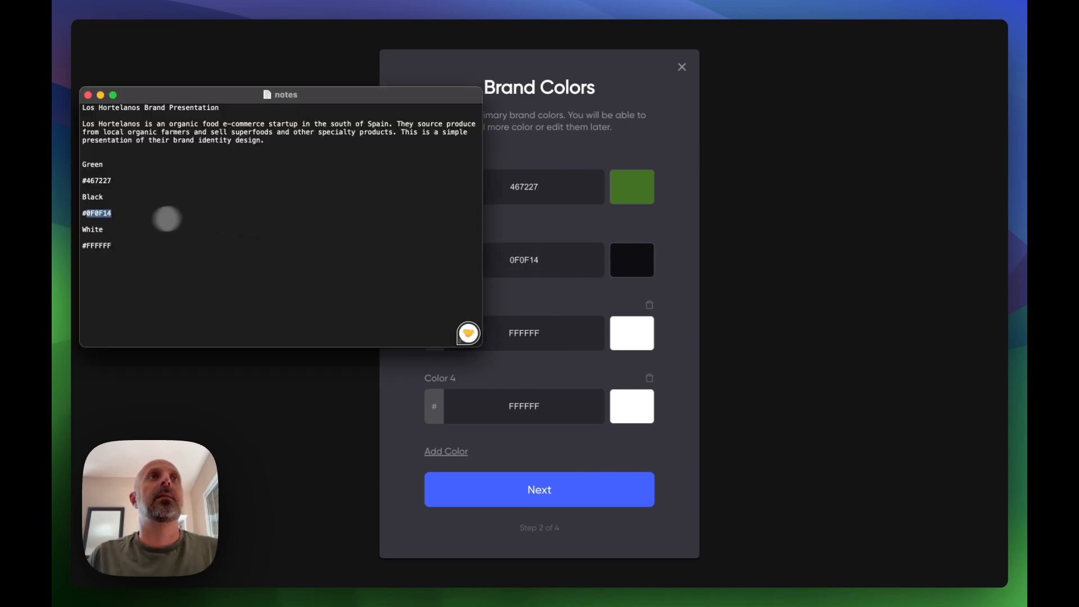
pyautogui.press('super+Tab')
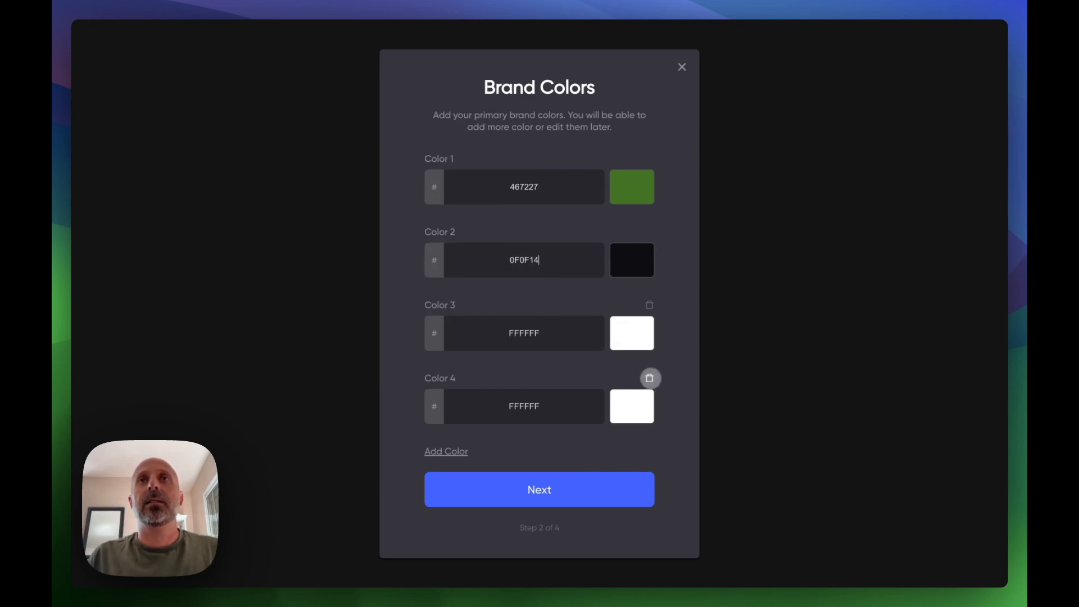
# - Delete Color 4 and continue to the typography step
pyautogui.click(649, 377)
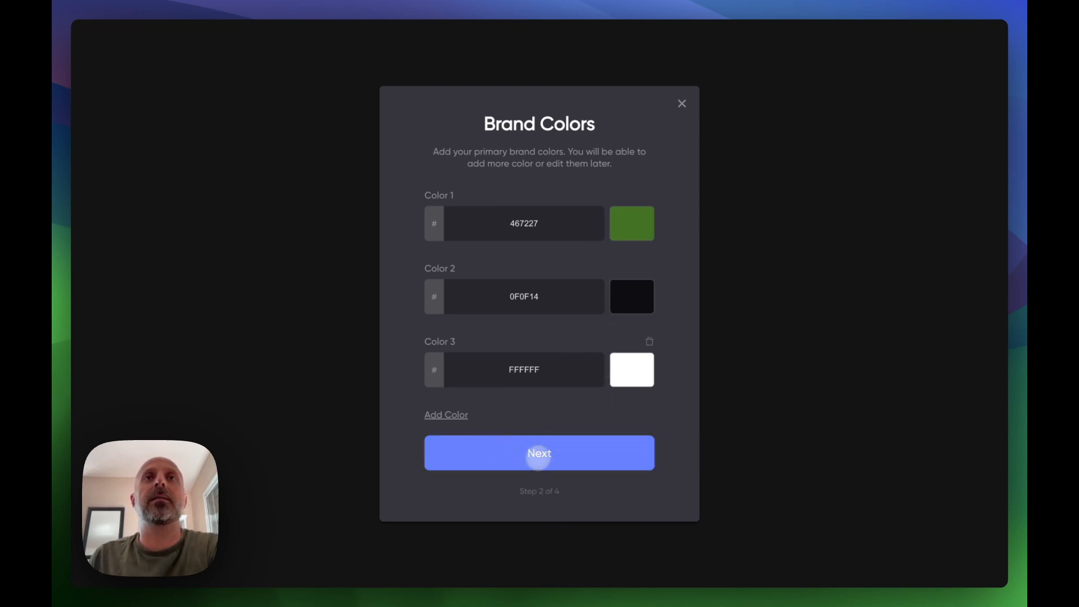
pyautogui.click(623, 452)
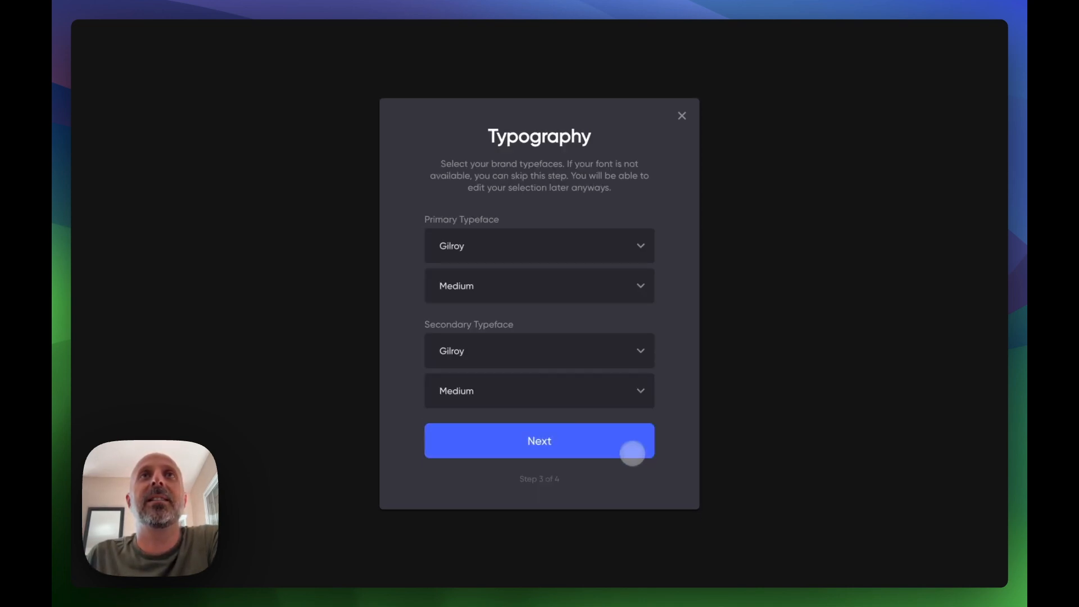
# - Set the primary typeface to Montserrat with Medium weight
pyautogui.click(512, 249)
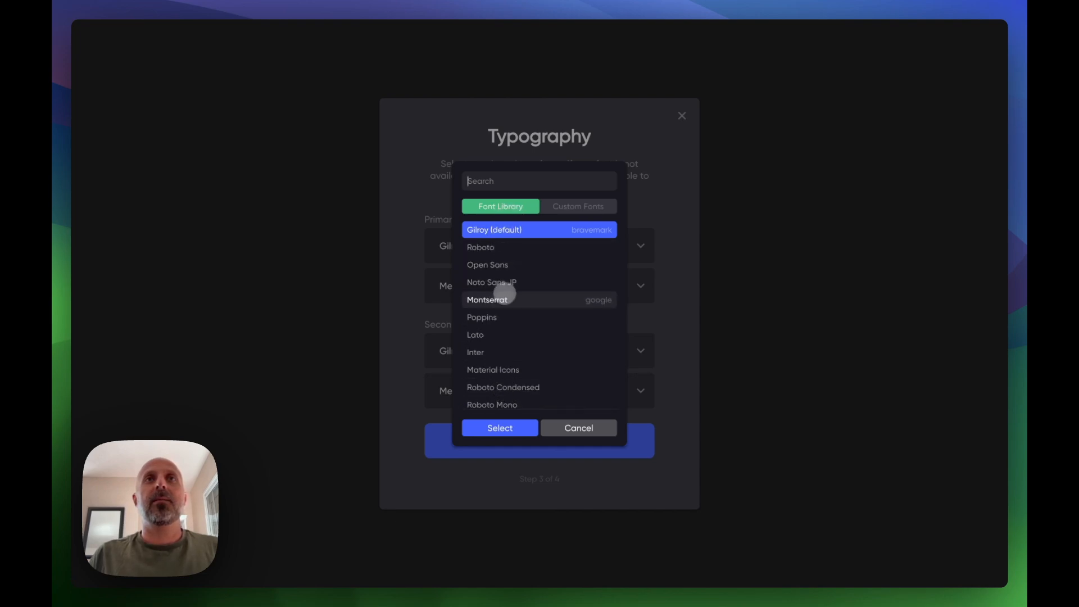
pyautogui.click(508, 299)
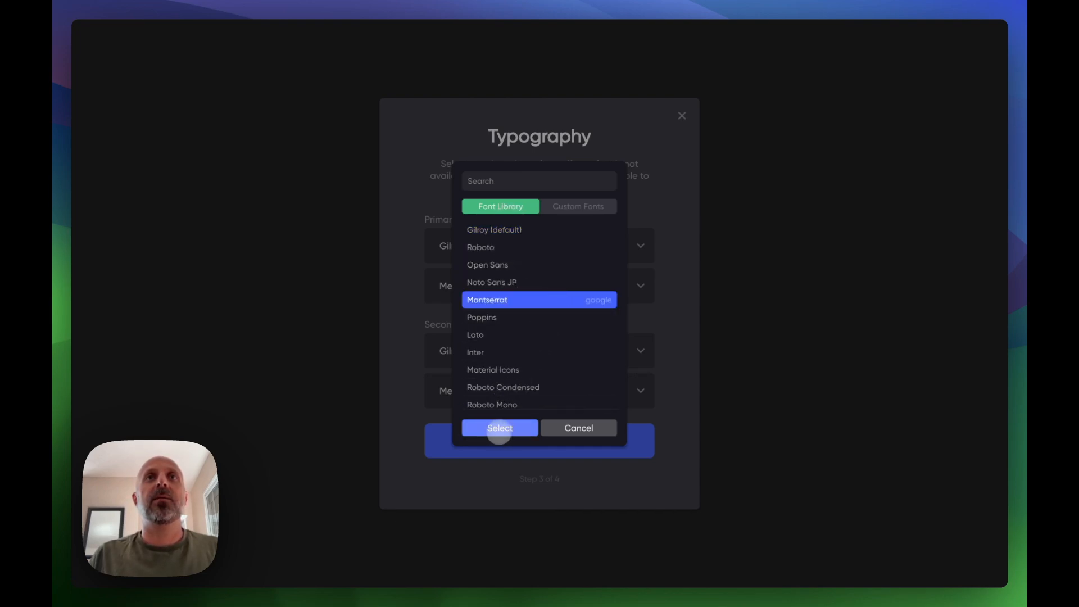
pyautogui.click(499, 428)
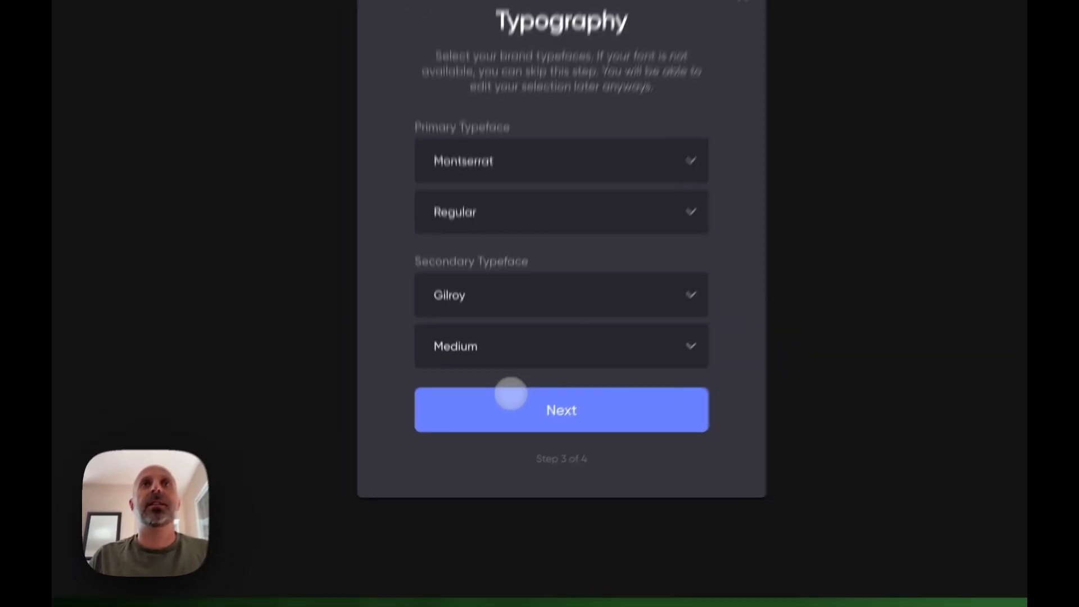
pyautogui.click(492, 275)
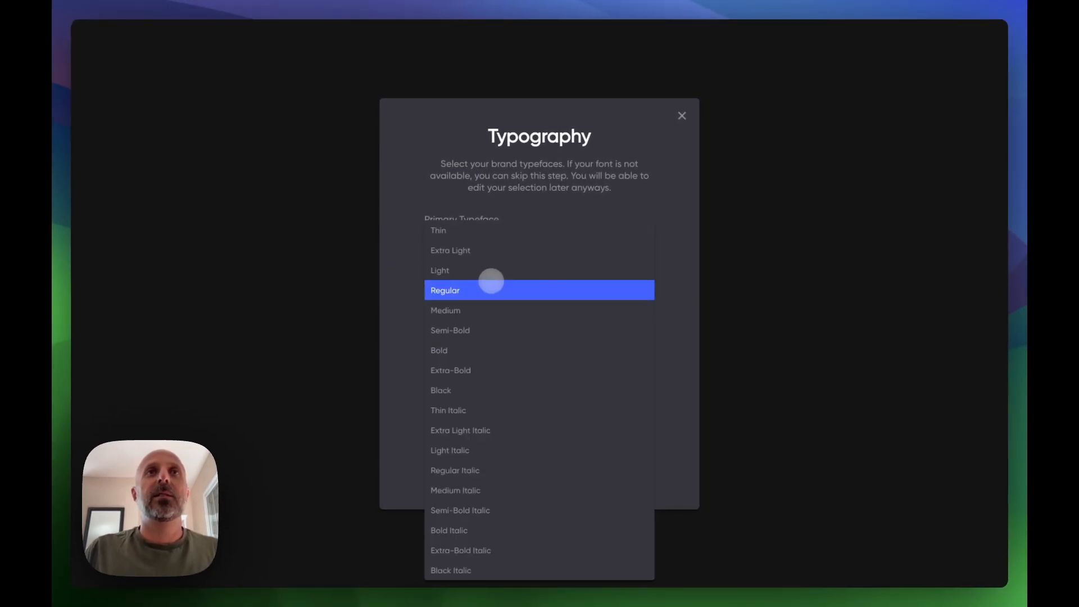
pyautogui.click(491, 310)
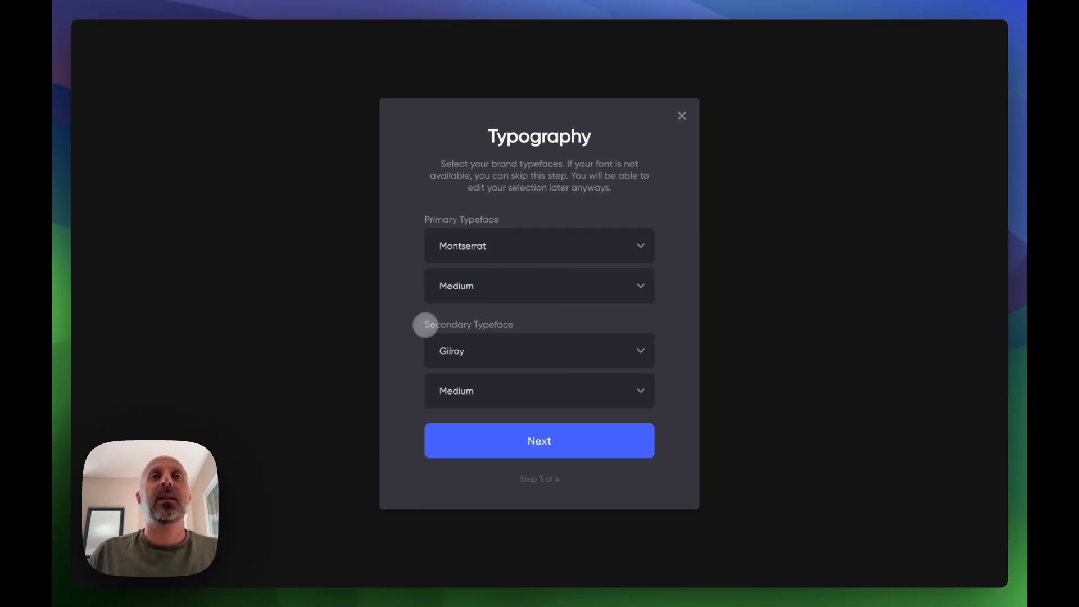
# - Set the secondary typeface to Montserrat Regular and continue to the layout step
pyautogui.click(481, 349)
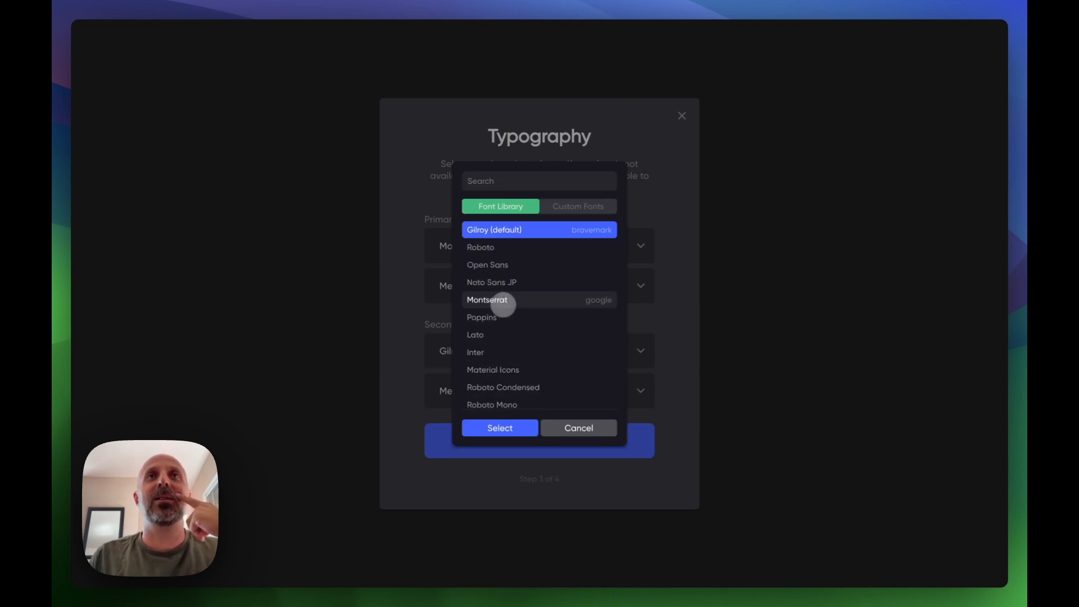
pyautogui.click(506, 301)
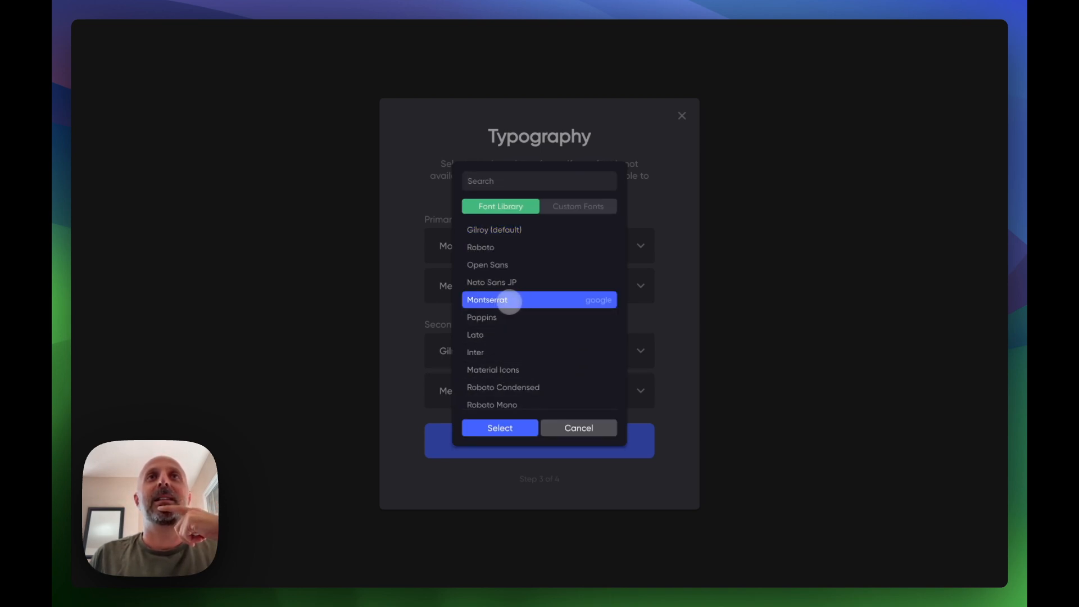
pyautogui.click(502, 427)
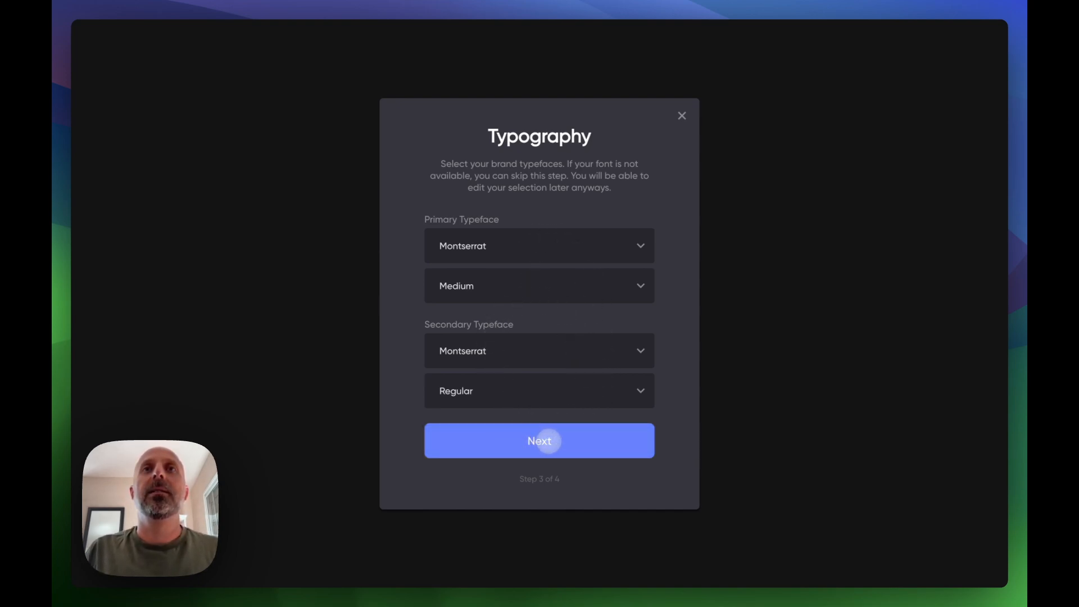
pyautogui.click(551, 440)
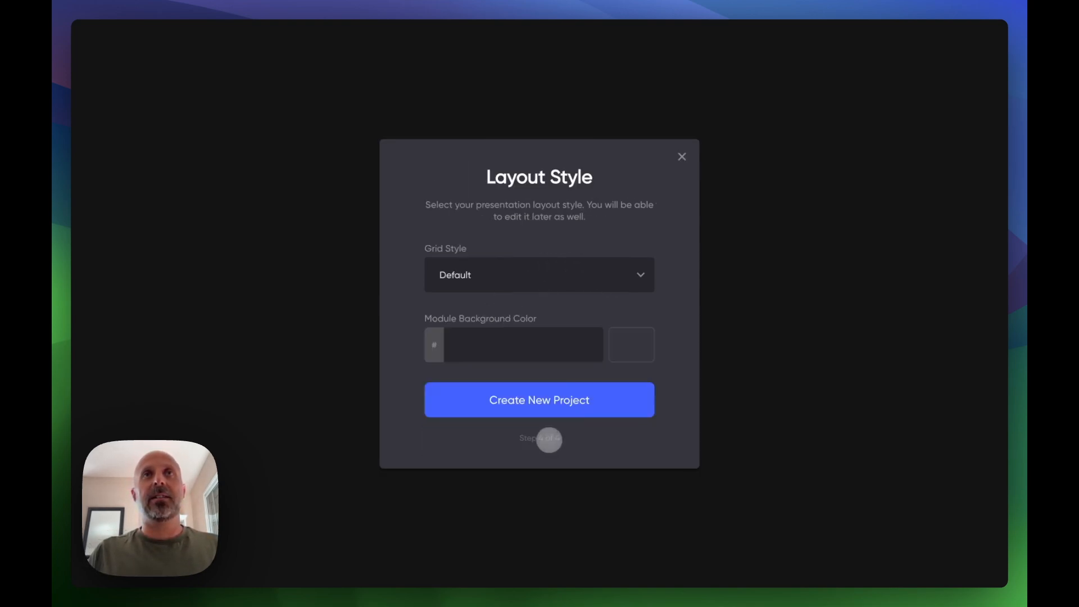
# - Keep the Default grid style and create the new project
pyautogui.click(497, 283)
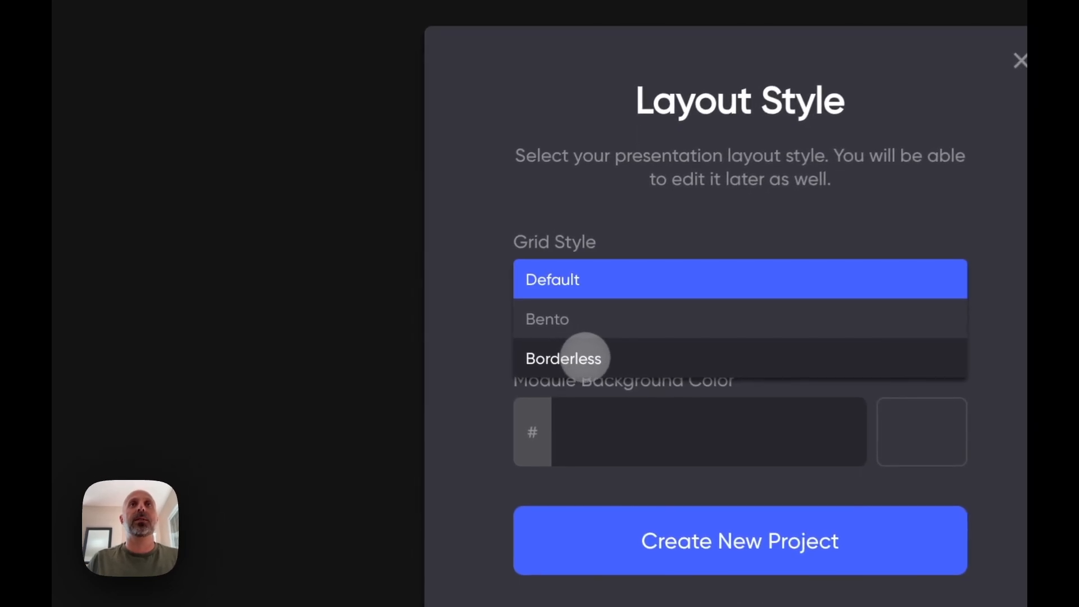
pyautogui.click(432, 254)
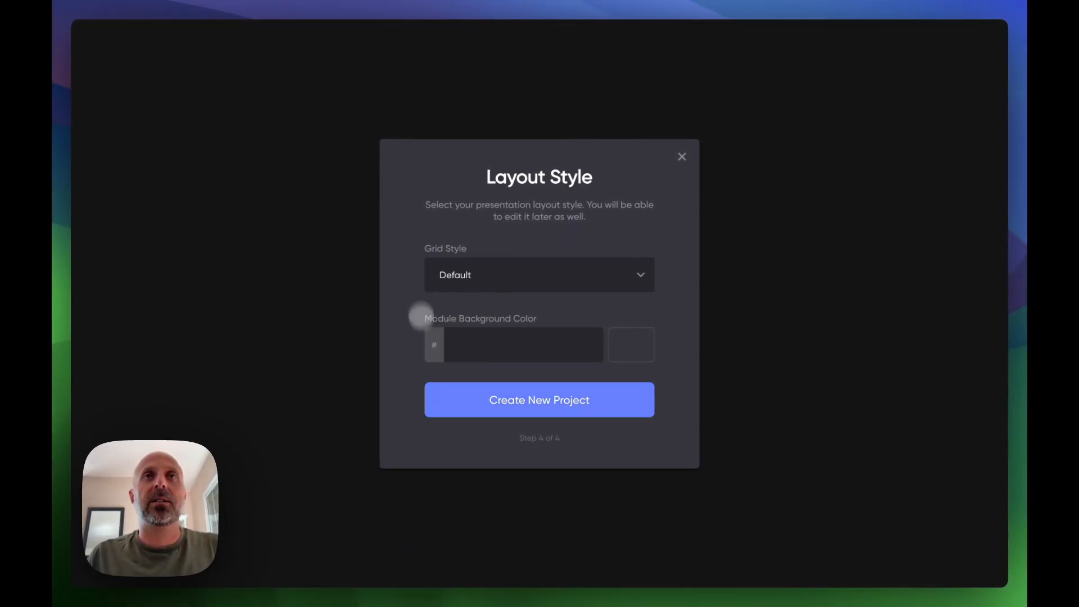
pyautogui.click(547, 397)
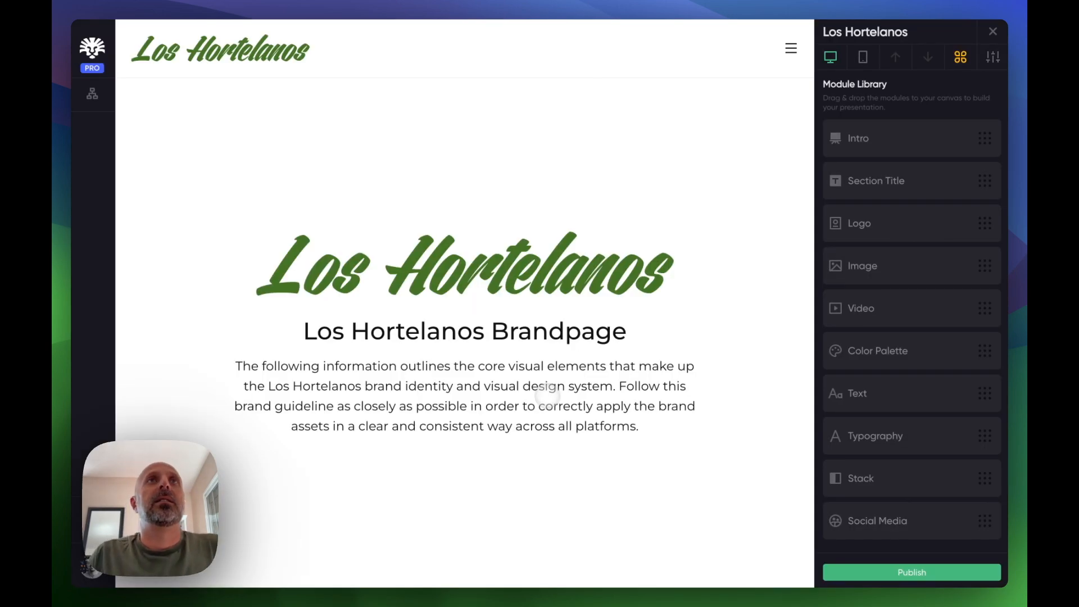
# - Scroll through the generated brand page to review the logo, colors and typography sections
pyautogui.scroll(-10, 473, 345)
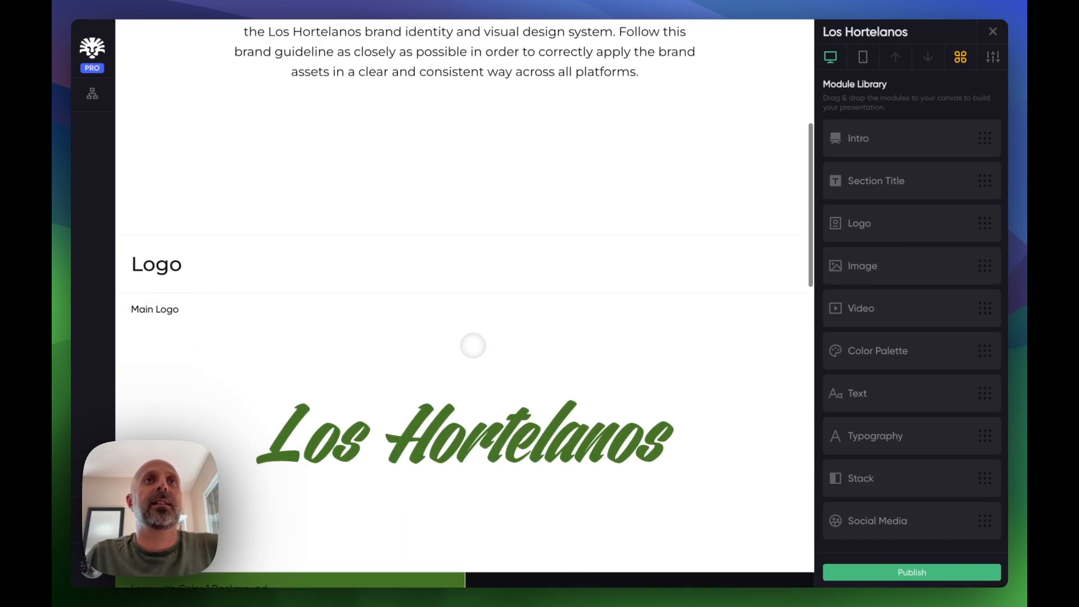
pyautogui.scroll(-10, 472, 345)
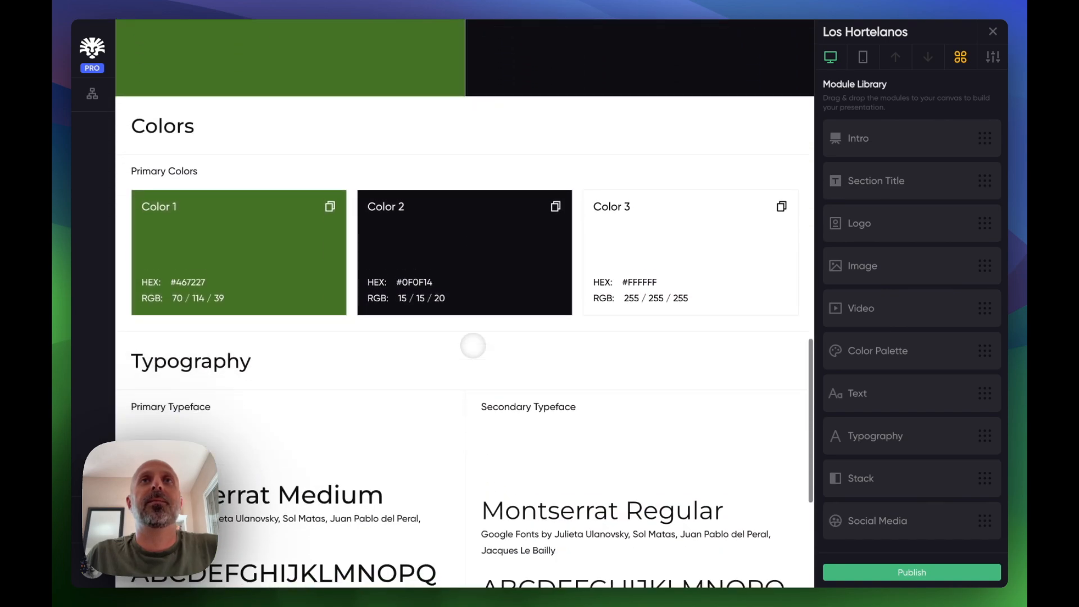
pyautogui.scroll(5, 472, 345)
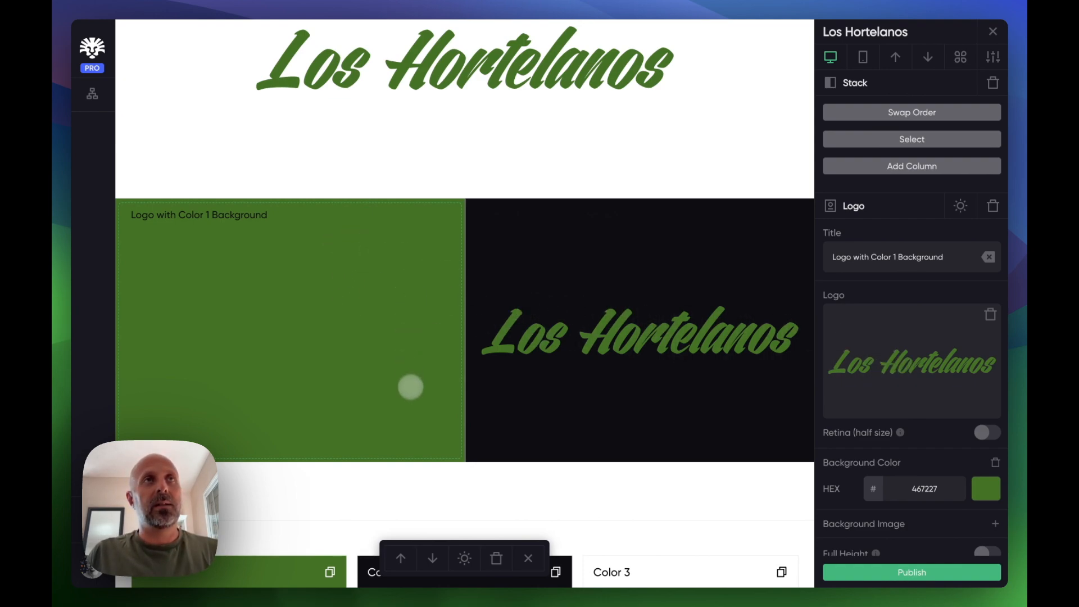
# - Scroll up and down the brand page again to examine the logo blocks, color swatches and typefaces
pyautogui.scroll(-5, 410, 385)
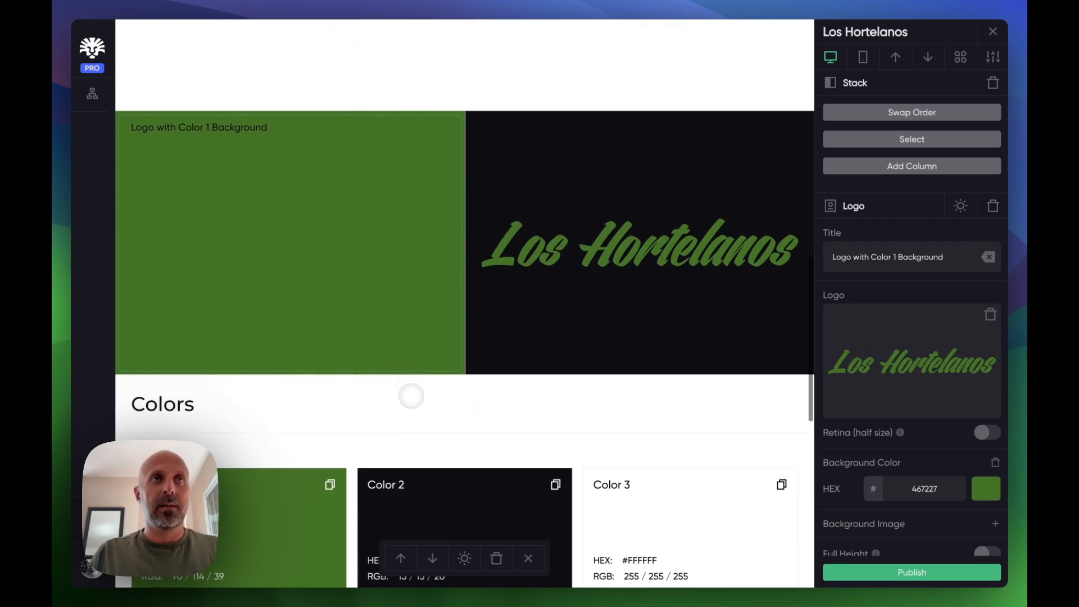
pyautogui.scroll(-5, 411, 396)
pyautogui.scroll(10, 412, 396)
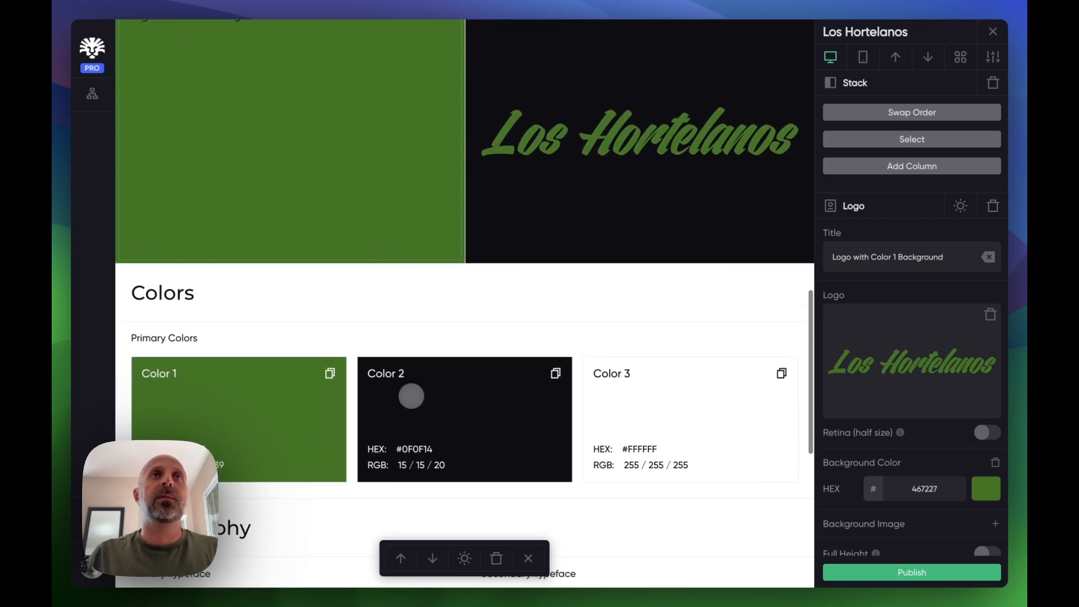
pyautogui.scroll(10, 412, 396)
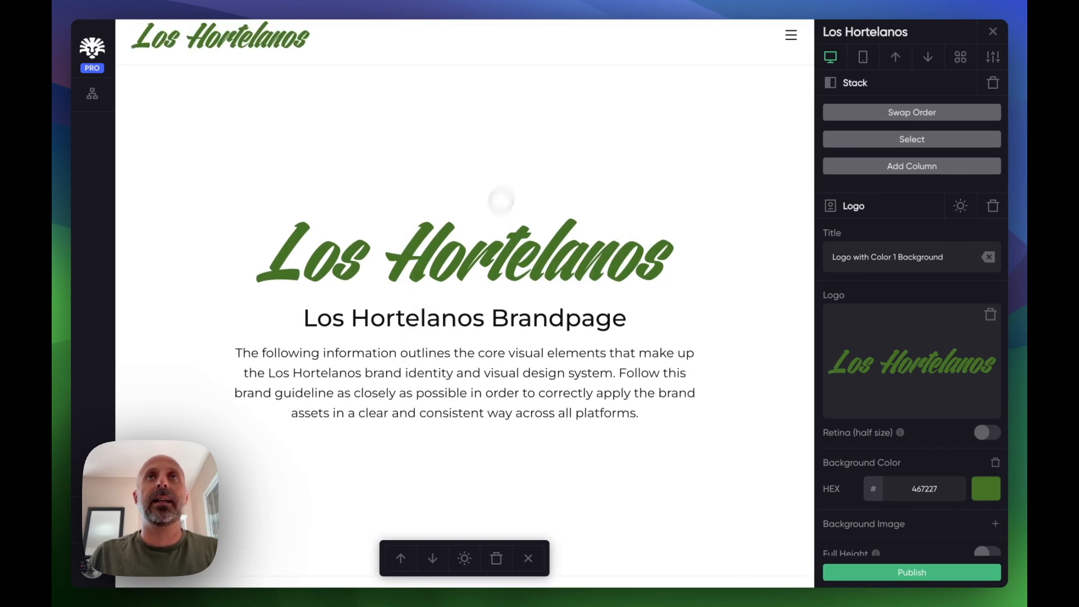
pyautogui.scroll(-10, 615, 368)
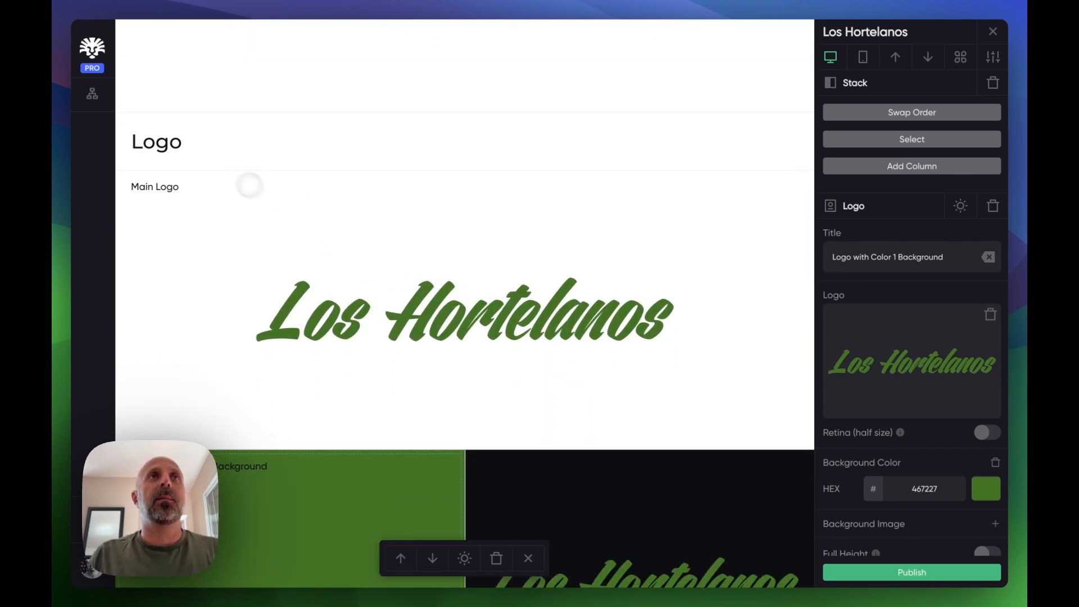
pyautogui.scroll(-3, 328, 245)
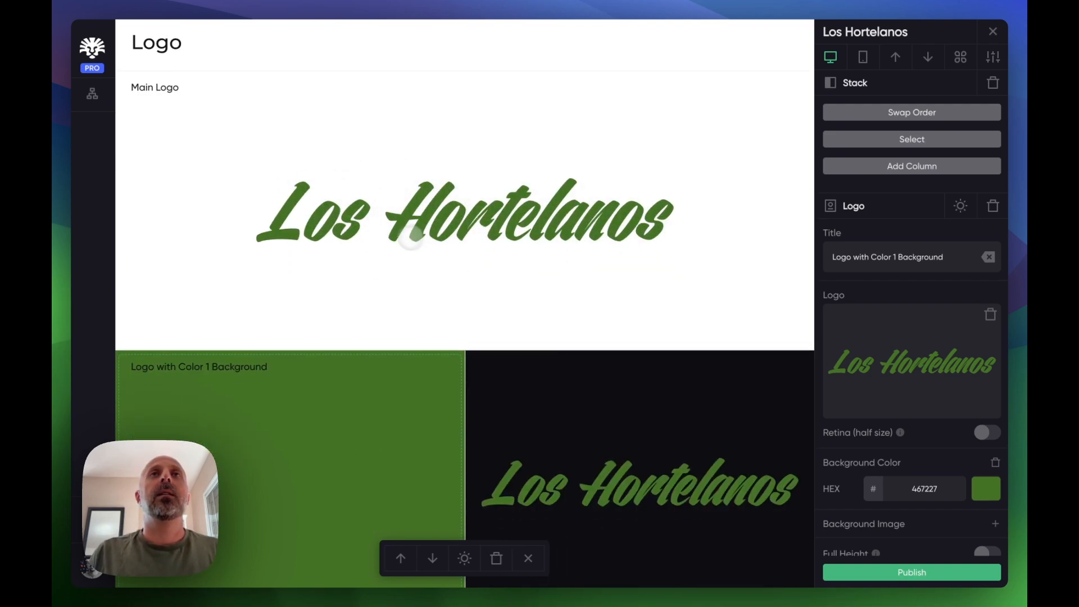
pyautogui.scroll(-6, 354, 337)
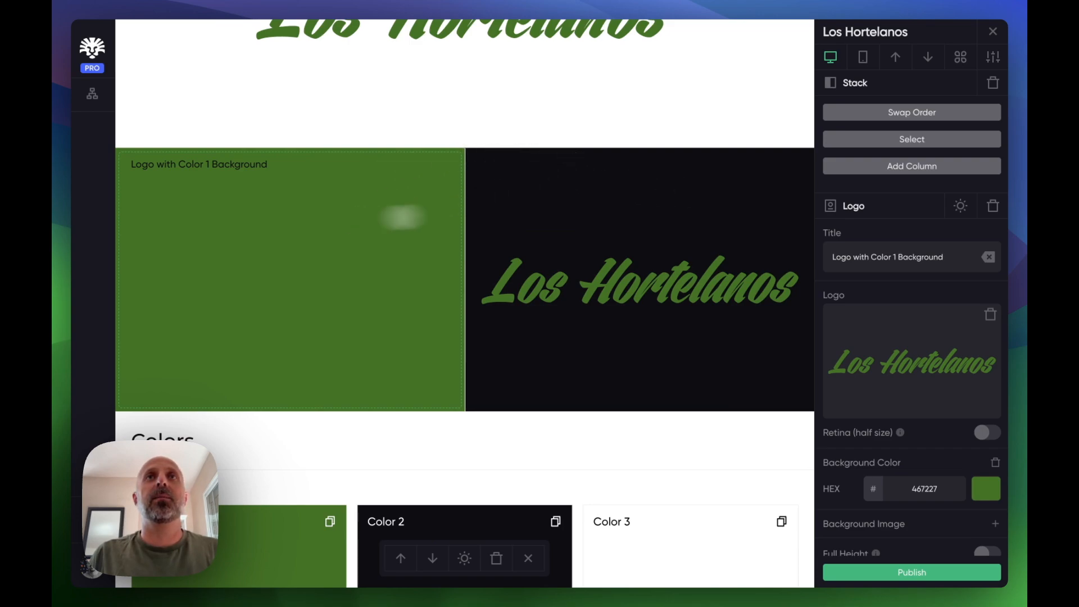
pyautogui.scroll(-6, 472, 382)
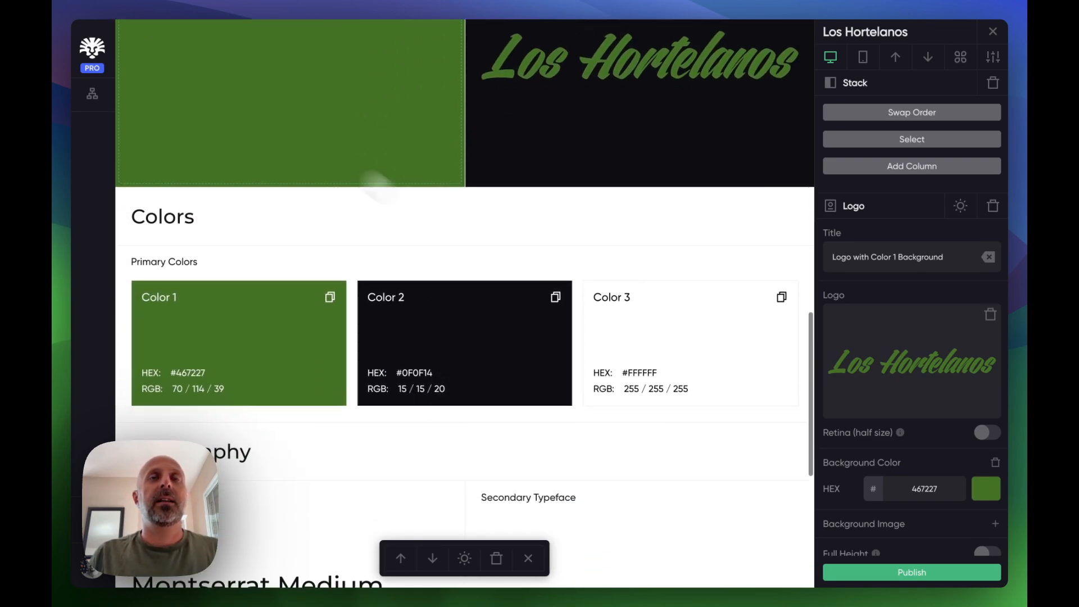
pyautogui.scroll(-2, 331, 377)
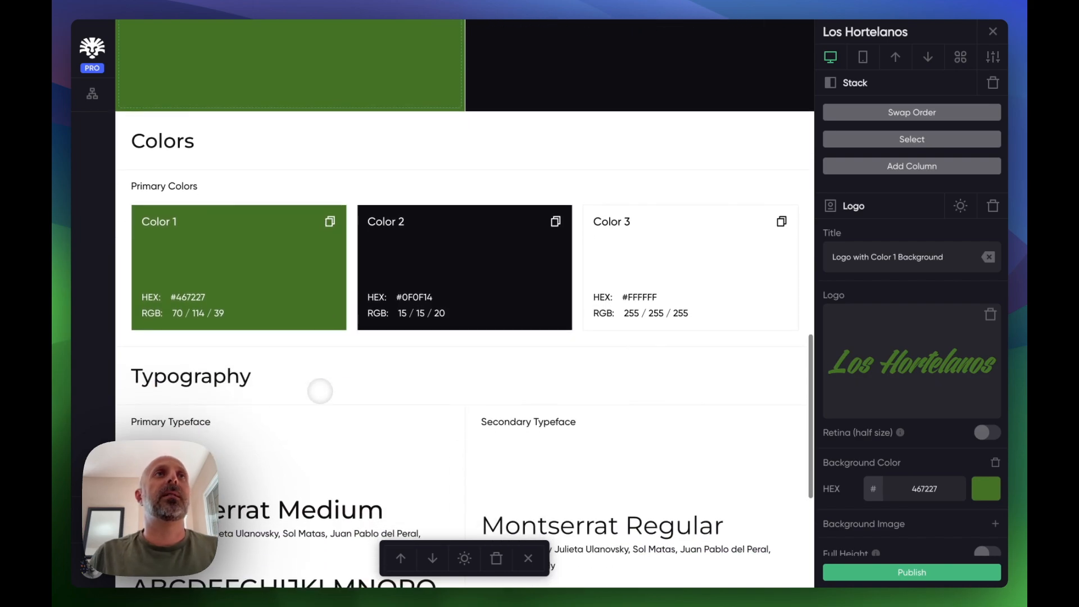
pyautogui.scroll(-4, 320, 394)
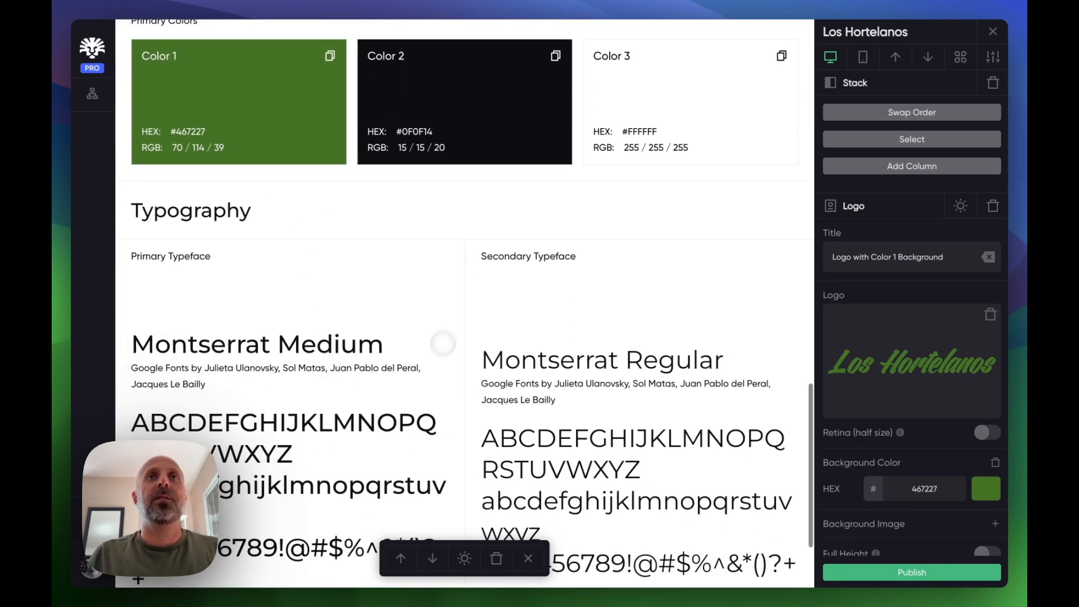
pyautogui.scroll(-3, 442, 342)
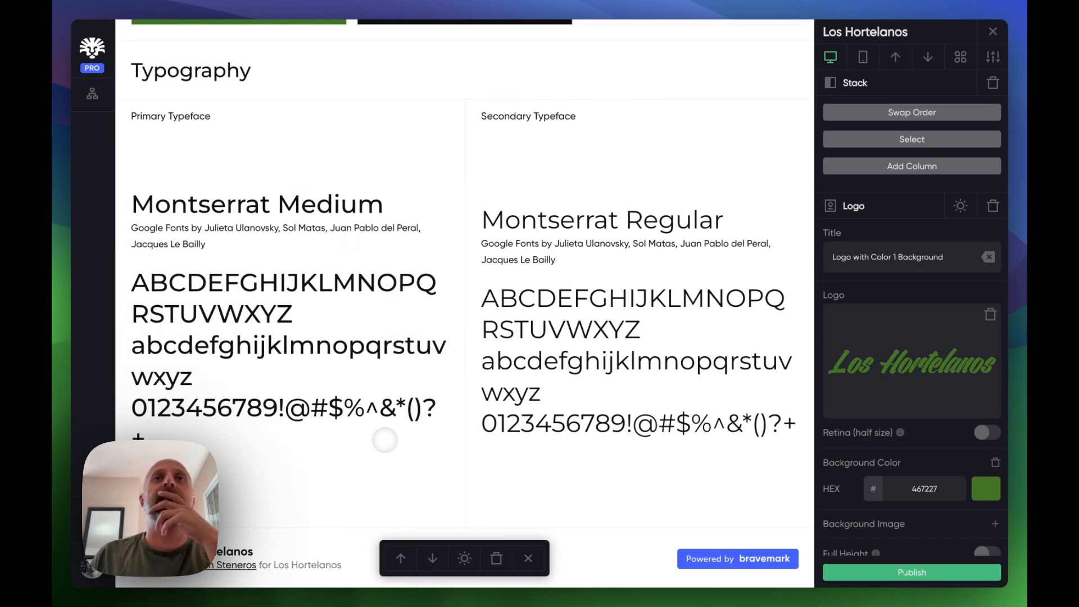
pyautogui.scroll(1, 427, 214)
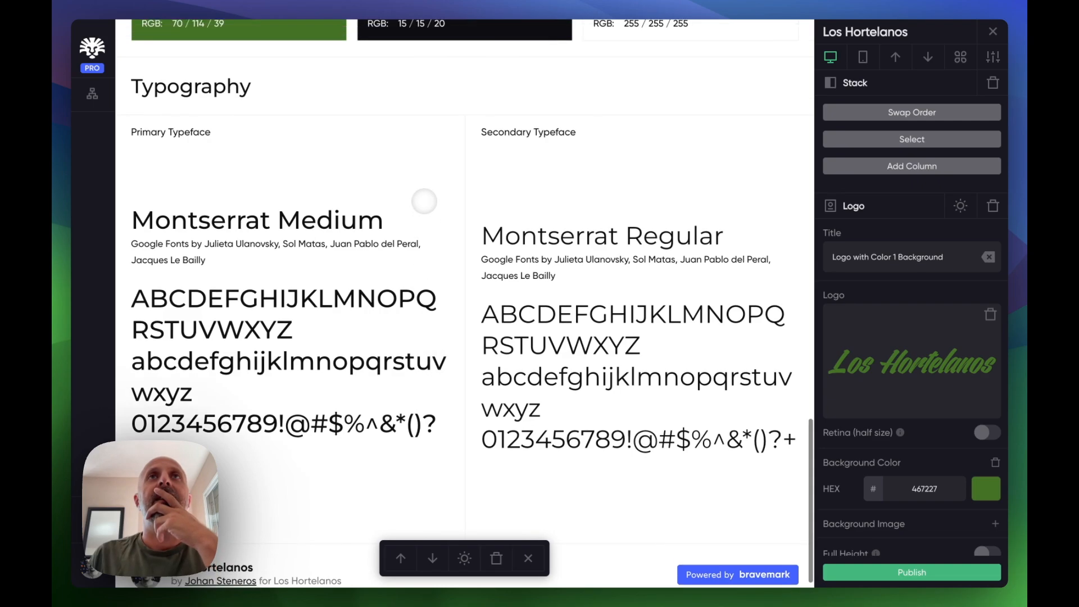
pyautogui.scroll(10, 424, 201)
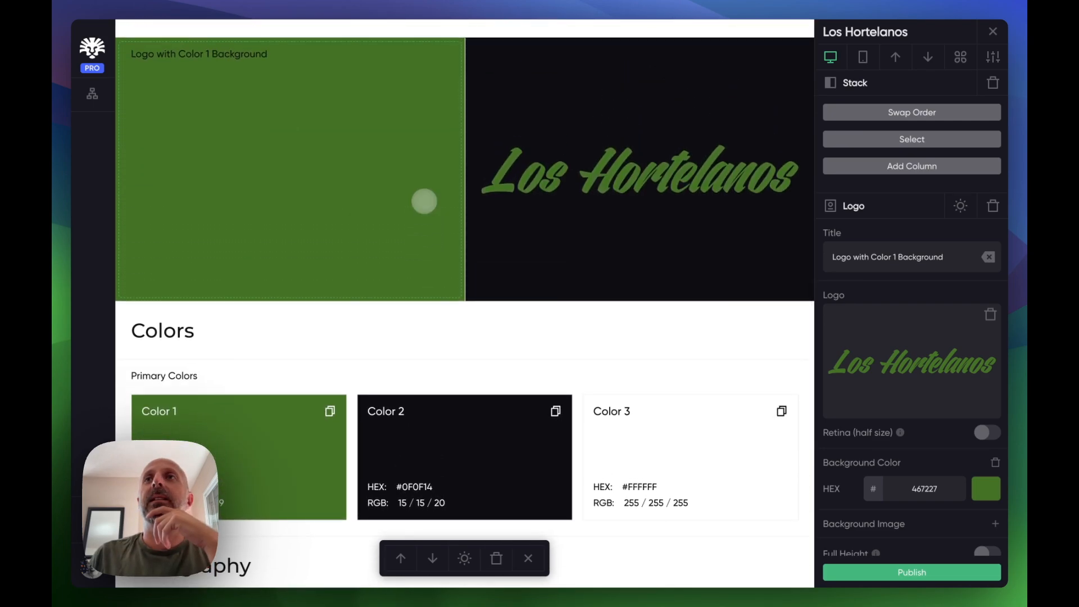
pyautogui.scroll(3, 425, 201)
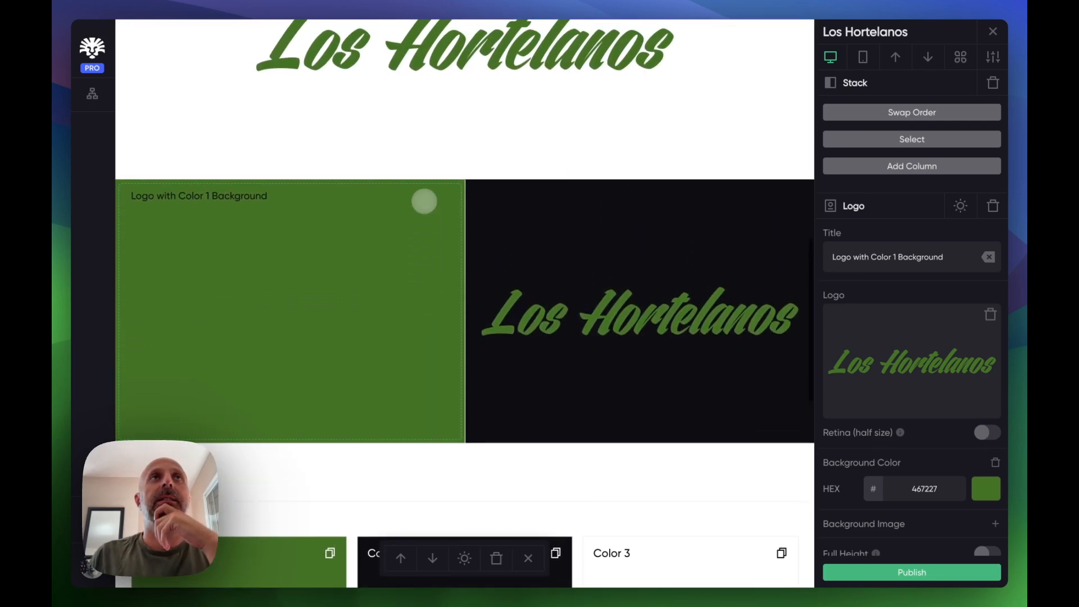
pyautogui.scroll(-2, 423, 200)
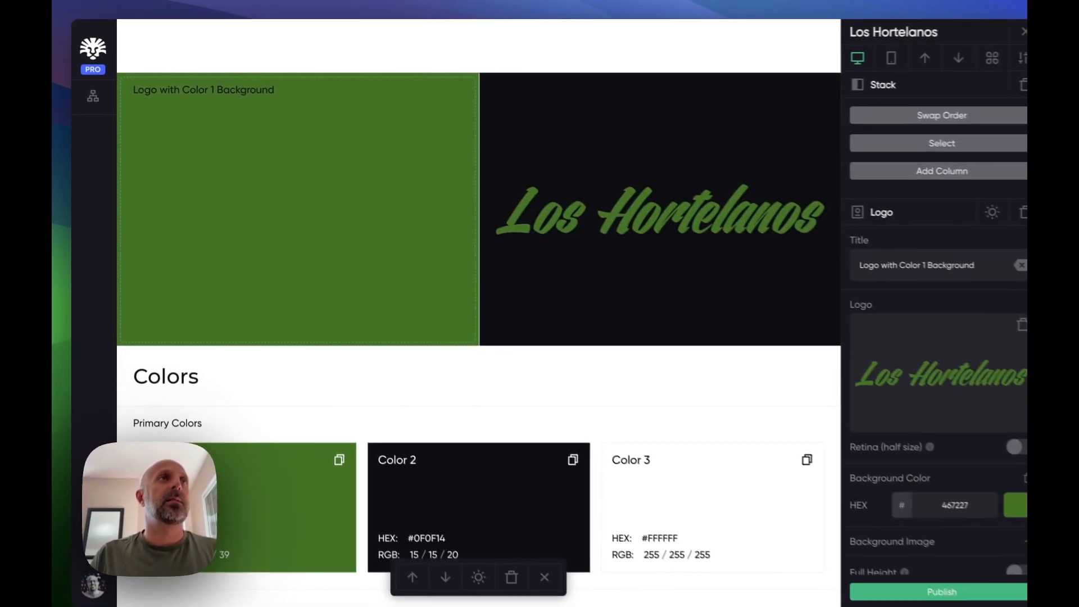
# - Replace the logo in the green-background block with the los-hortelanos-logotype-white.svg file
pyautogui.press('super+Tab')
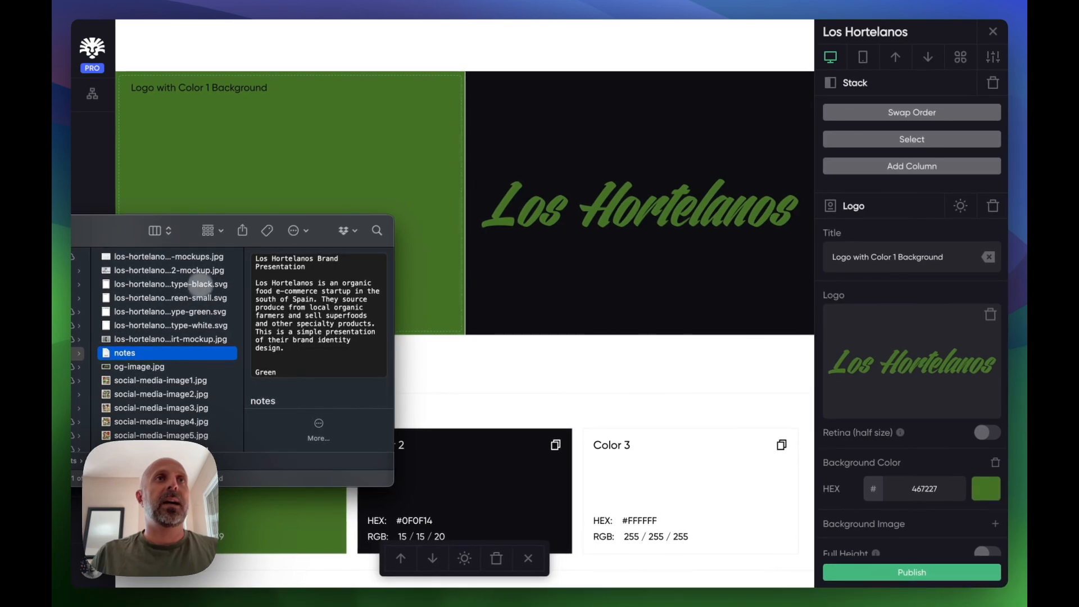
pyautogui.click(184, 325)
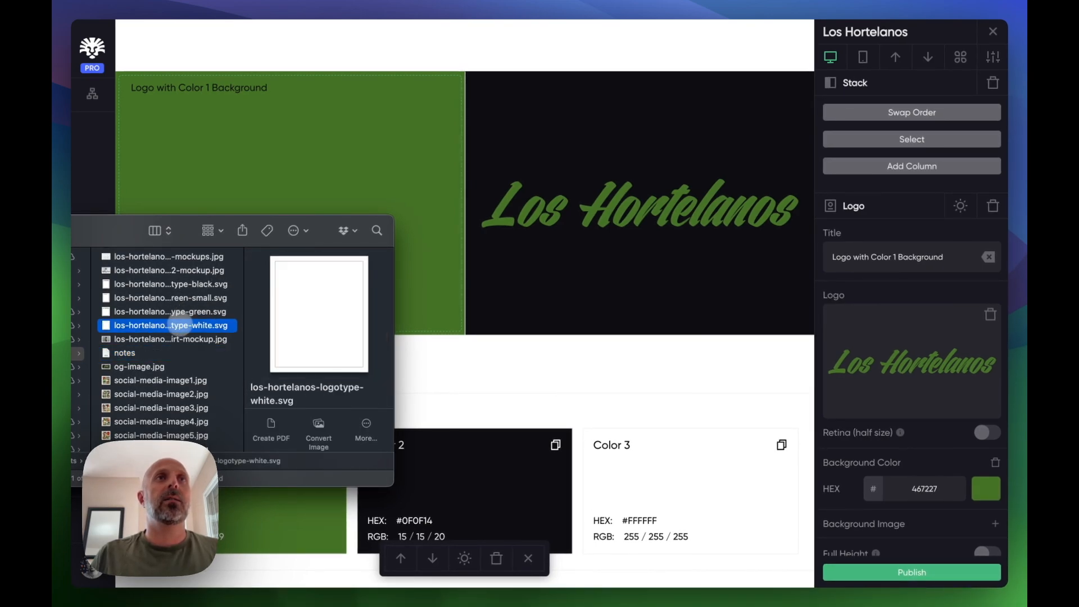
pyautogui.moveTo(184, 325); pyautogui.dragTo(329, 165)
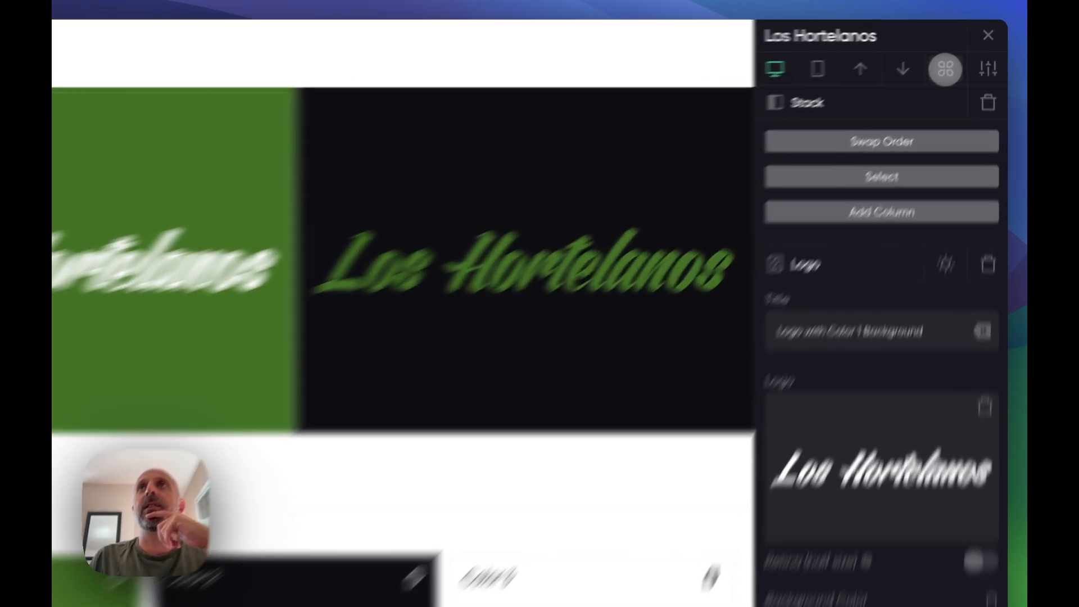
# - Add a new Logo block between the green and dark logo blocks
pyautogui.click(945, 68)
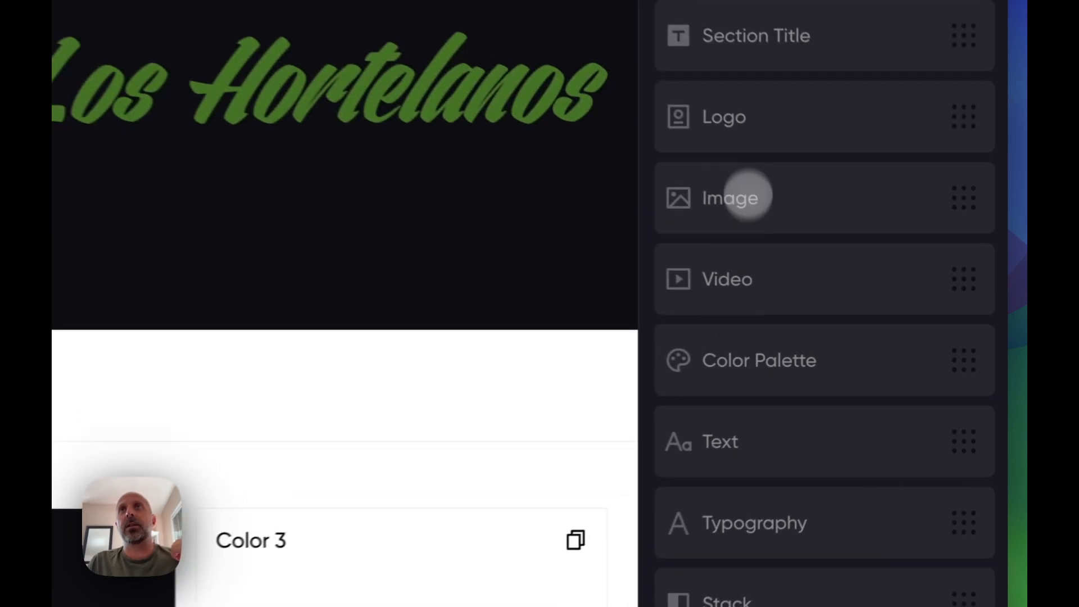
pyautogui.moveTo(880, 227); pyautogui.dragTo(491, 194)
pyautogui.moveTo(465, 188); pyautogui.dragTo(474, 152)
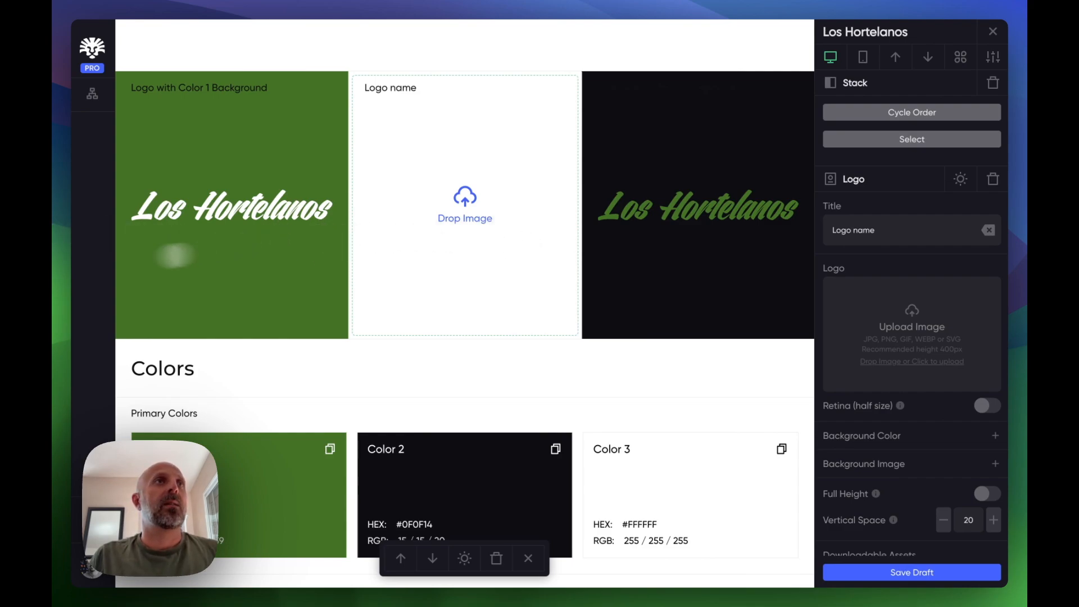
# - Drop the green logotype SVG file into the new logo block
pyautogui.press('super+Tab')
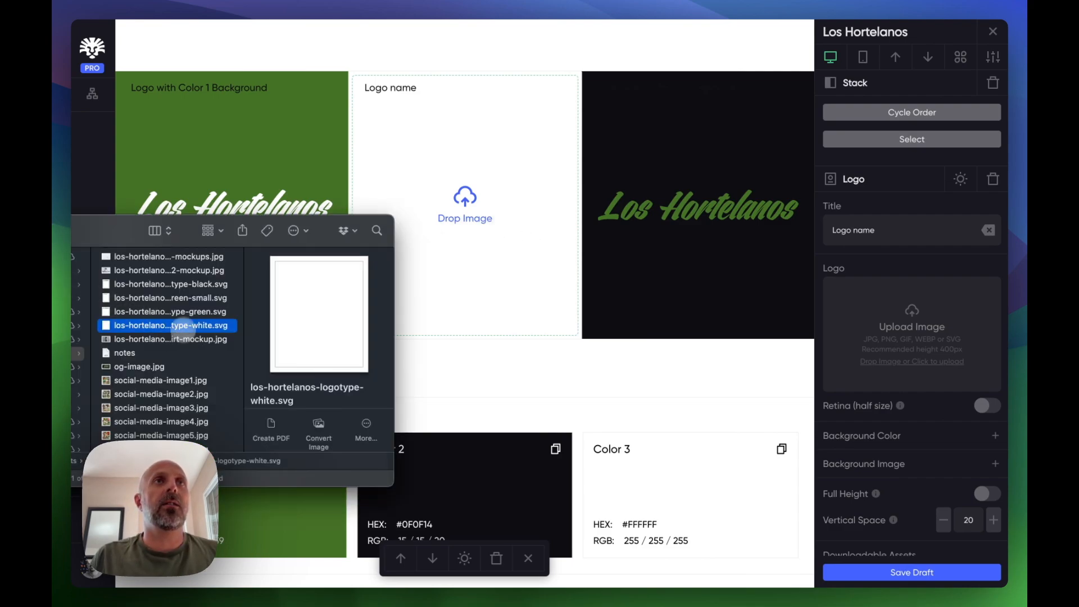
pyautogui.moveTo(180, 311); pyautogui.dragTo(472, 219)
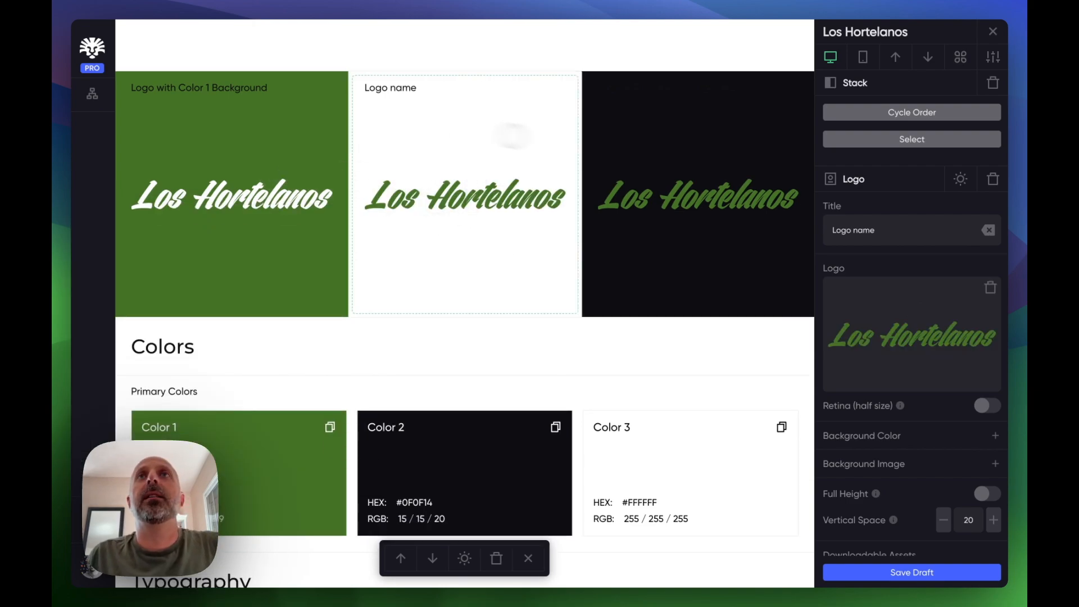
# - Switch the dark-background logo block to light label text
pyautogui.click(685, 116)
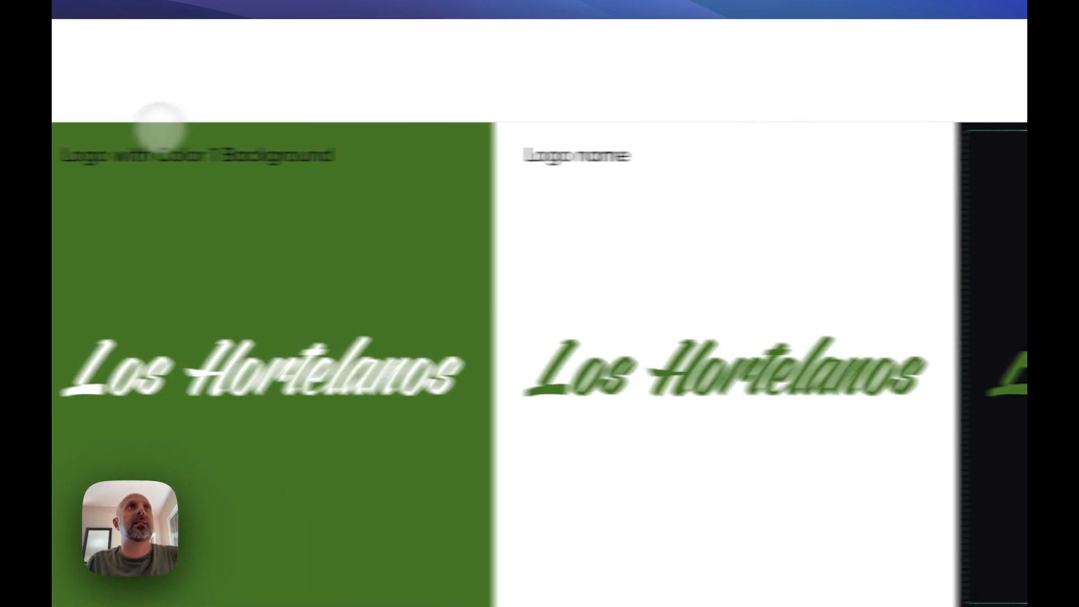
pyautogui.click(170, 89)
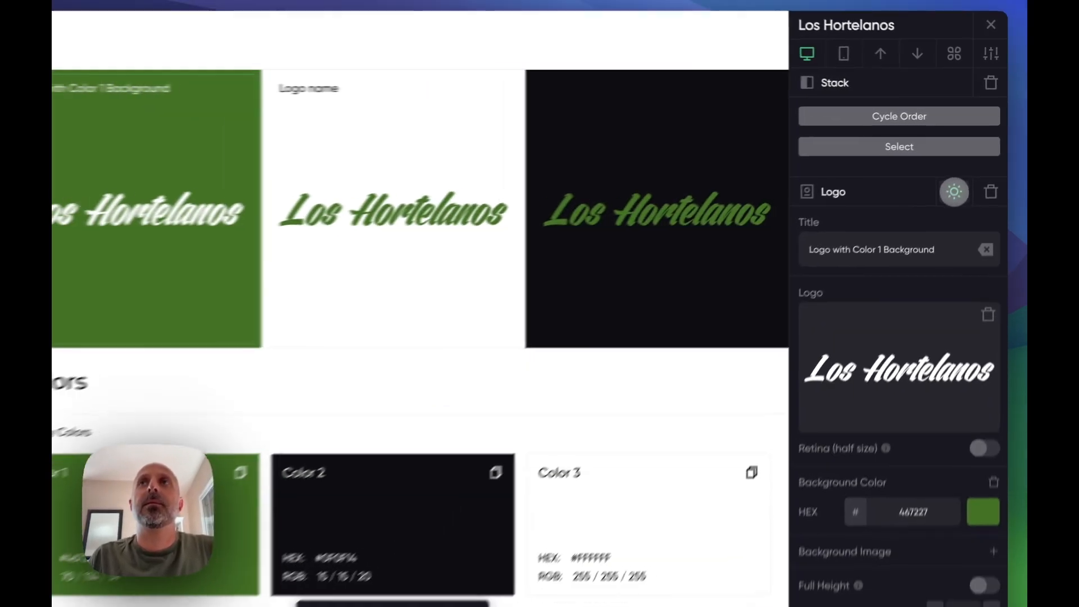
pyautogui.click(650, 122)
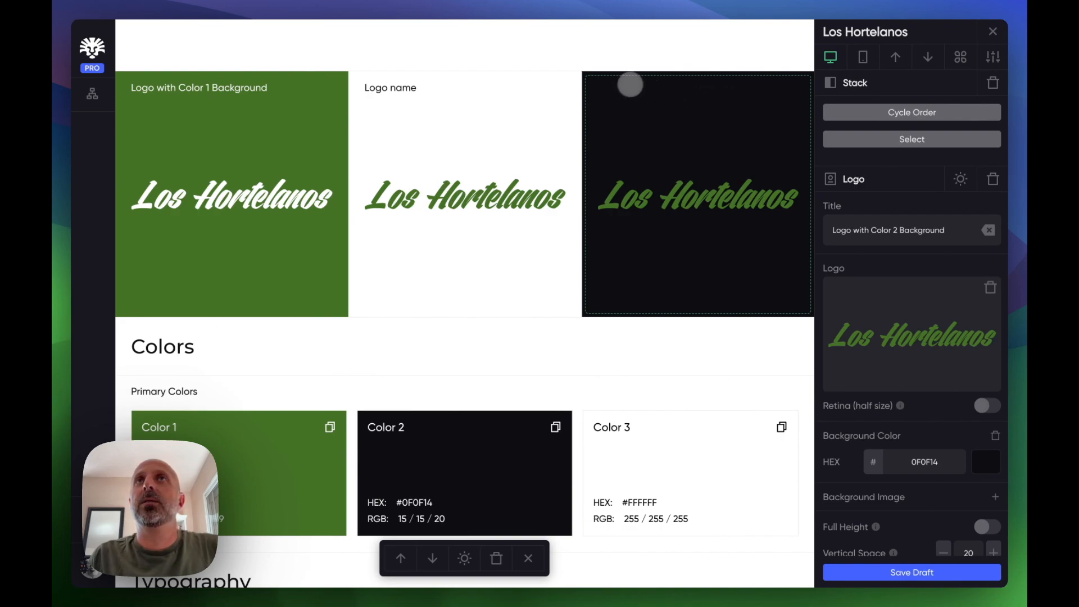
pyautogui.click(961, 179)
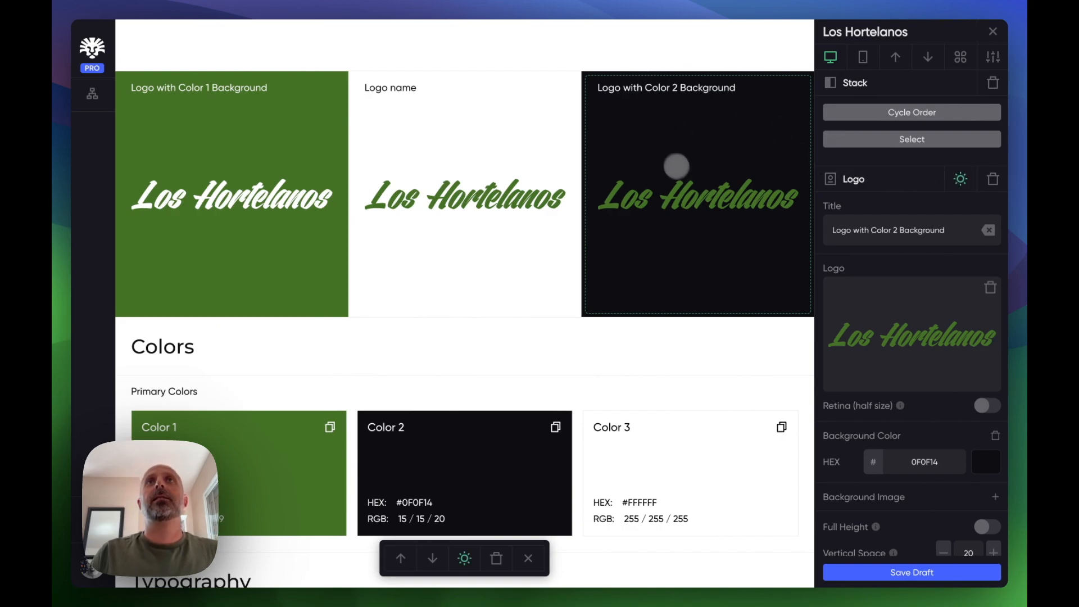
# - Rename the green-background logo block's title to White Logo on Green Background
pyautogui.click(242, 88)
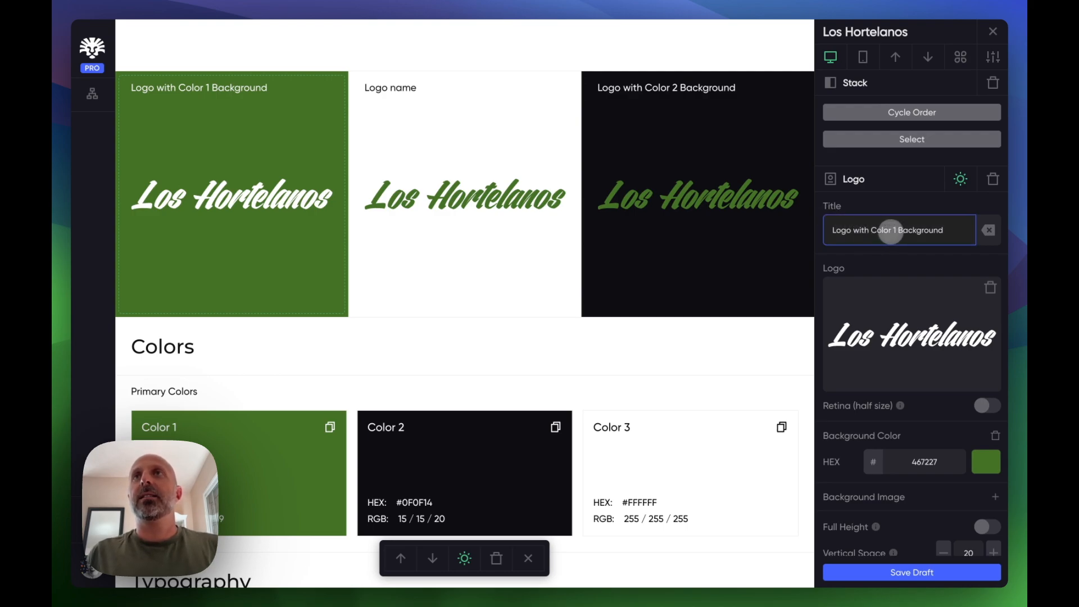
pyautogui.moveTo(869, 230); pyautogui.dragTo(817, 230)
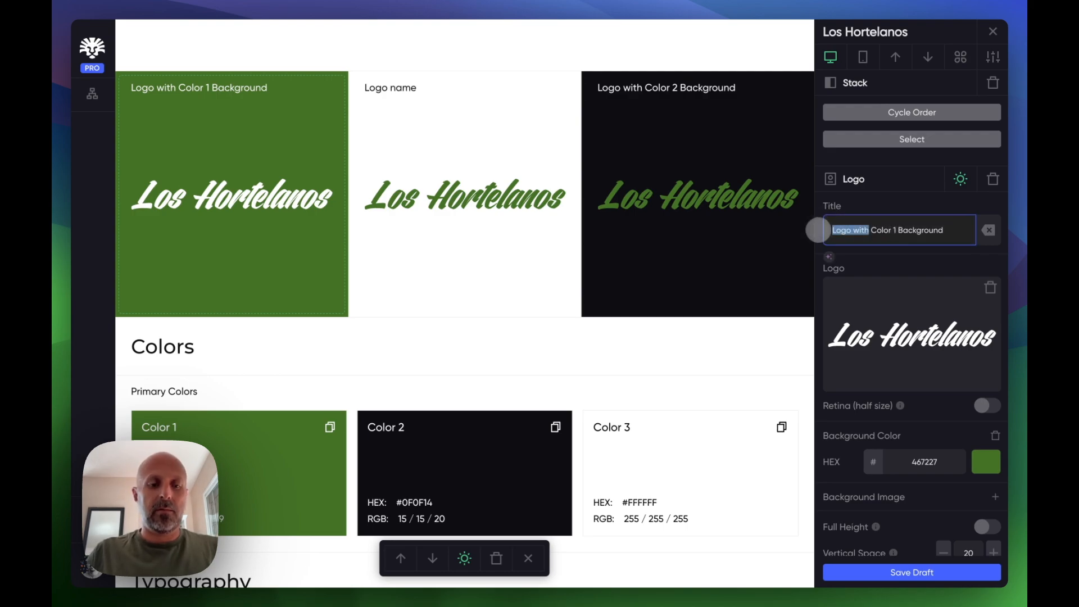
pyautogui.write('White L')
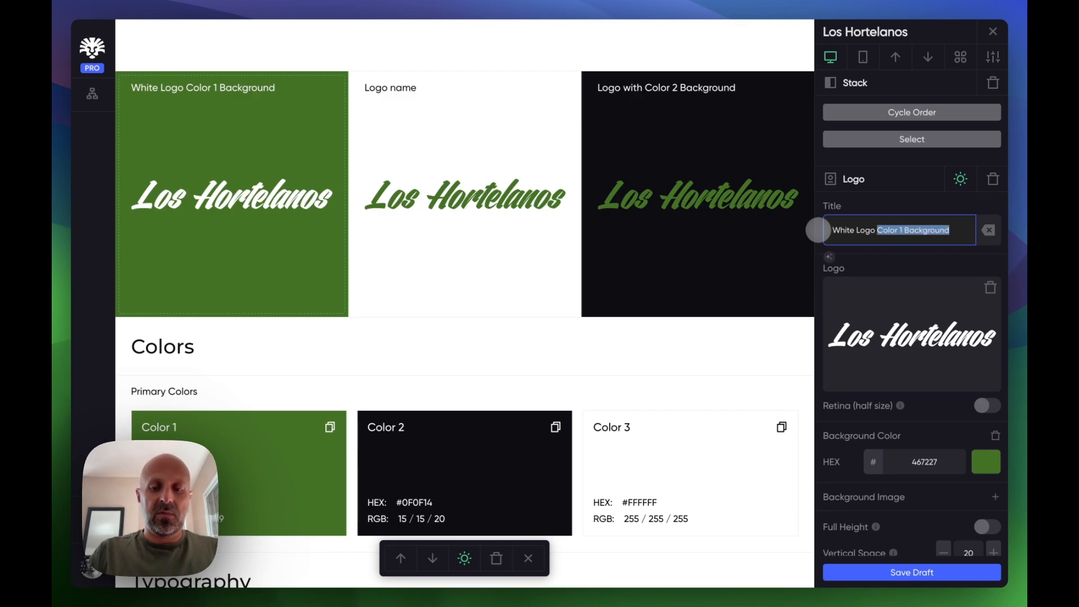
pyautogui.write('ogo on Green')
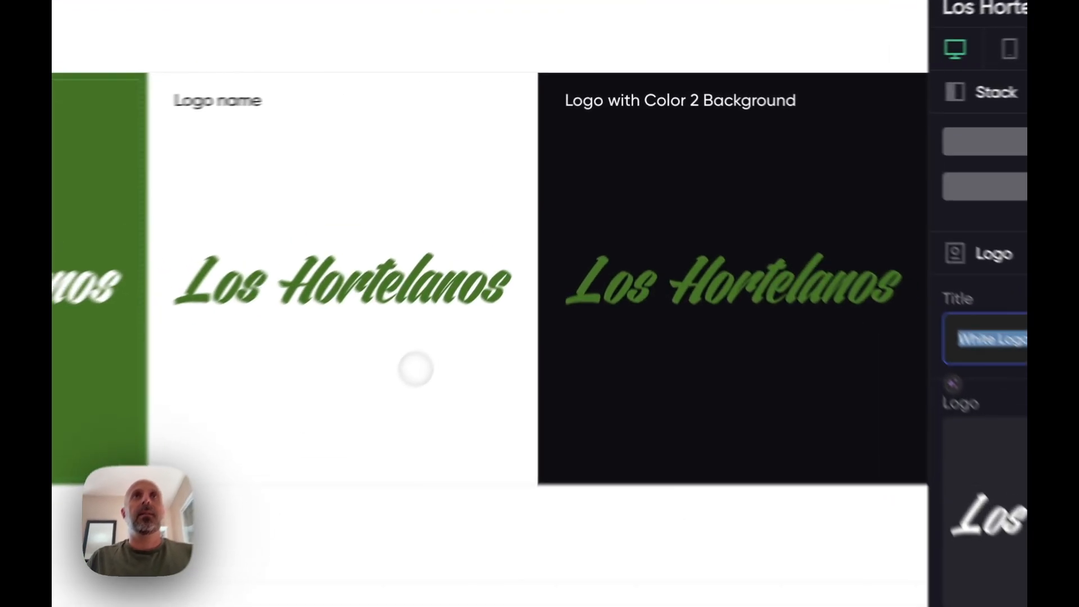
pyautogui.click(508, 248)
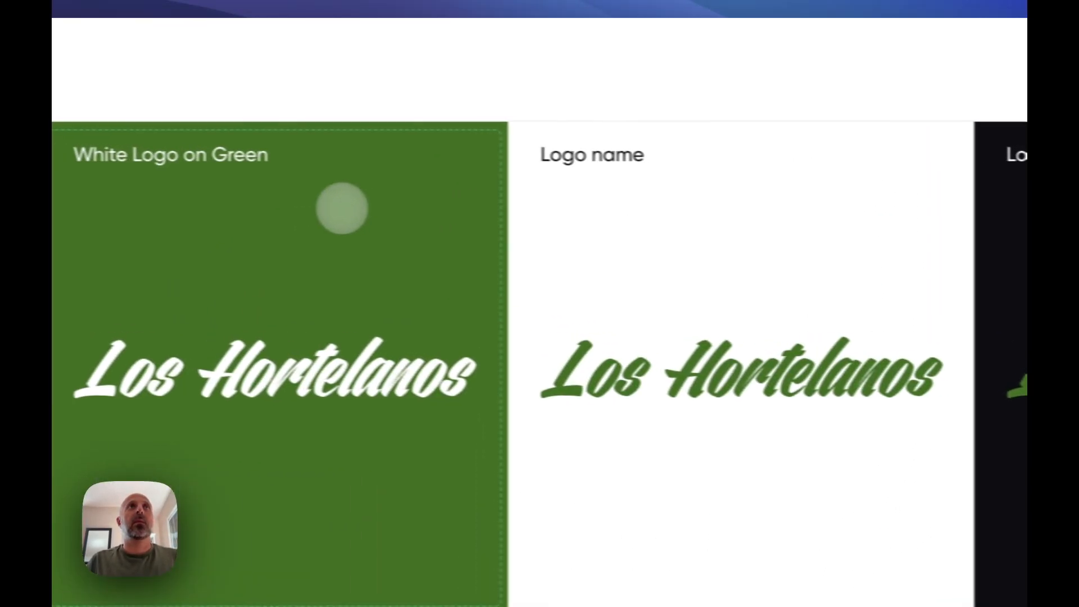
pyautogui.click(342, 208)
pyautogui.click(888, 402)
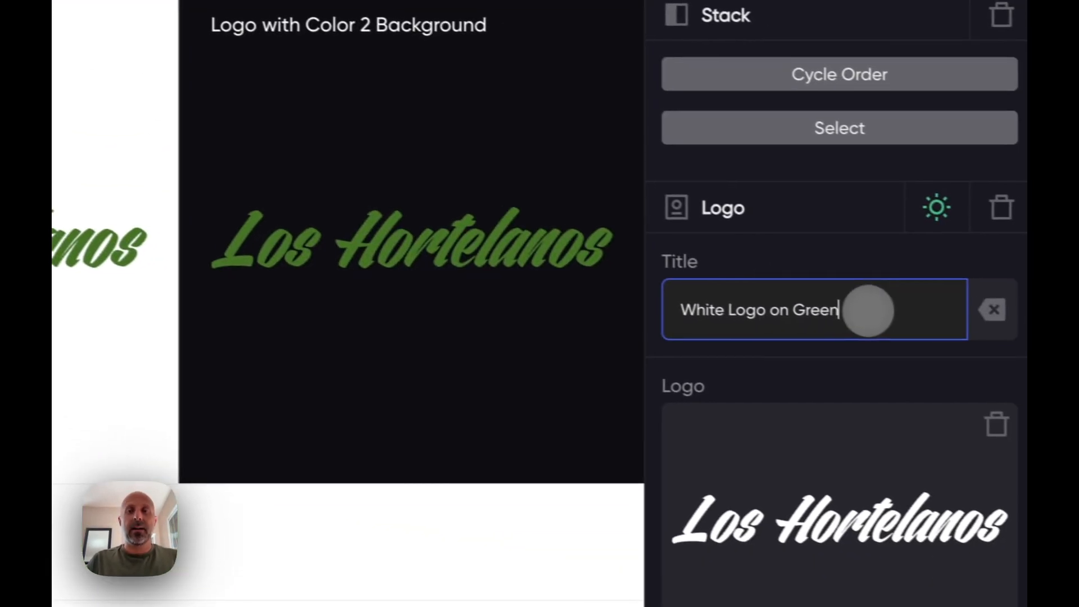
pyautogui.write('Background')
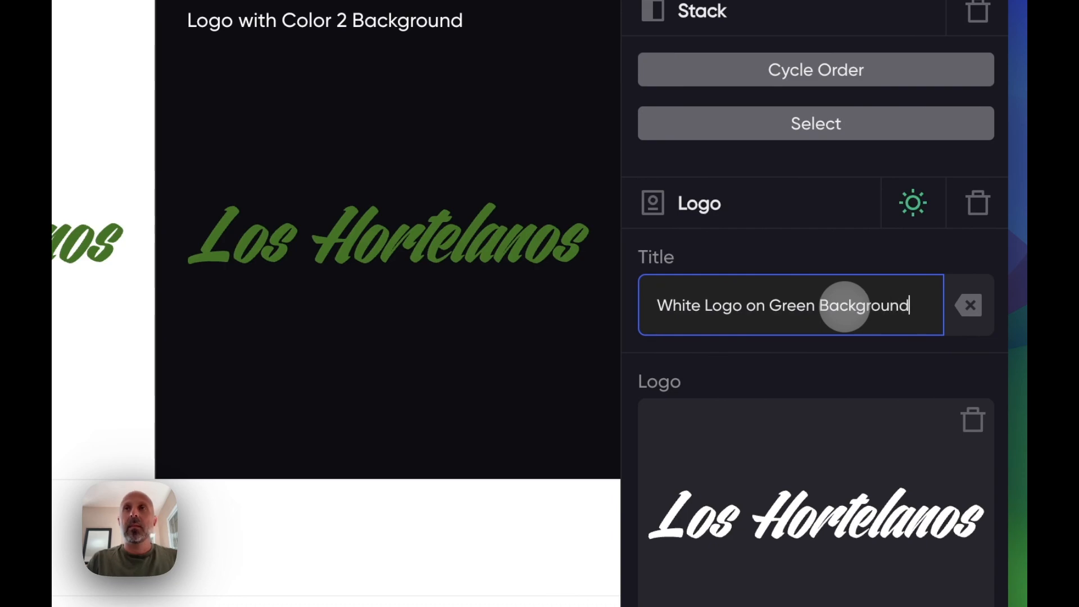
# - Title the new white logo block Green Logo on White Background
pyautogui.tripleClick(845, 306)
pyautogui.hotkey('ctrl', 'c')
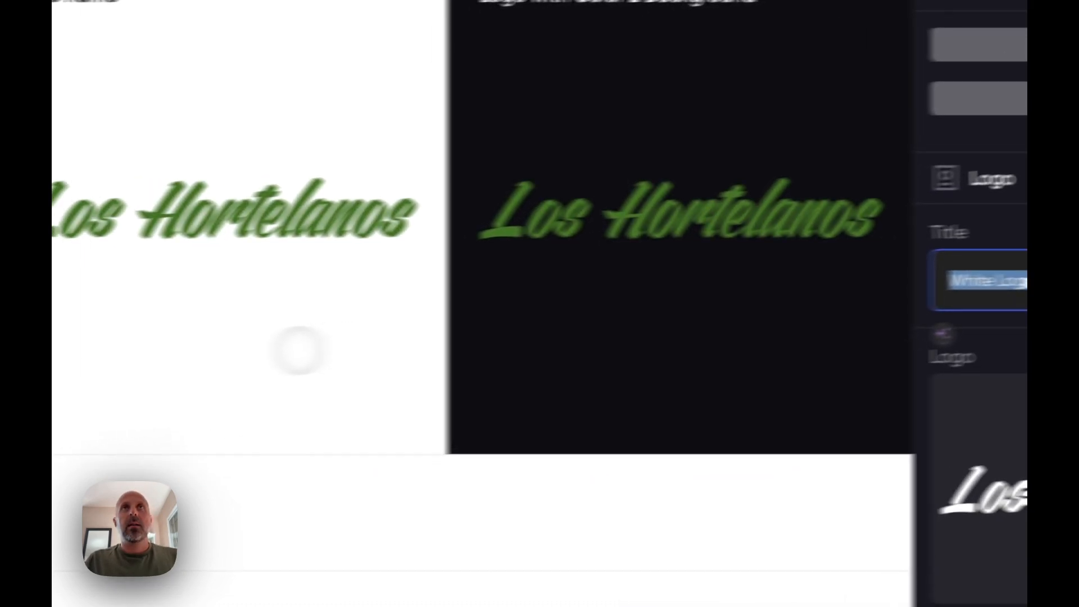
pyautogui.click(297, 344)
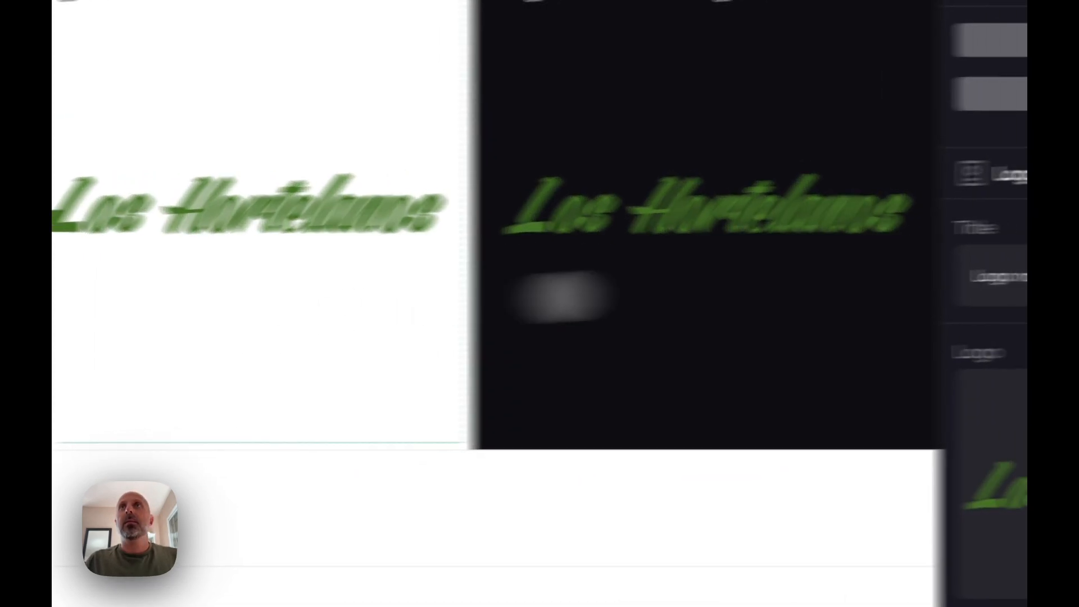
pyautogui.tripleClick(699, 297)
pyautogui.hotkey('ctrl', 'v')
pyautogui.doubleClick(673, 292)
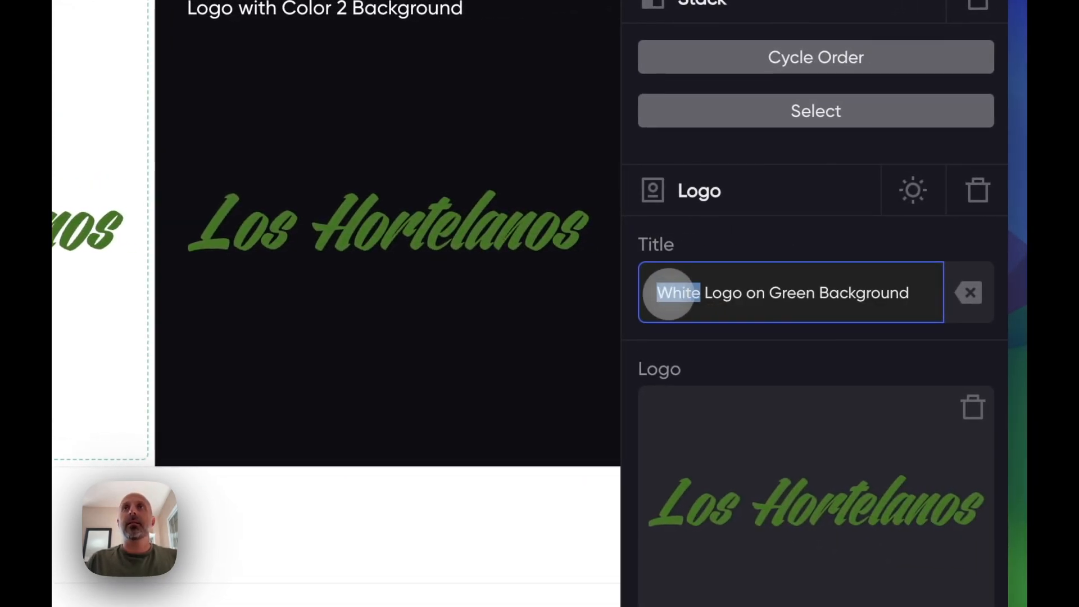
pyautogui.write('Green')
pyautogui.doubleClick(794, 292)
pyautogui.write('Whit')
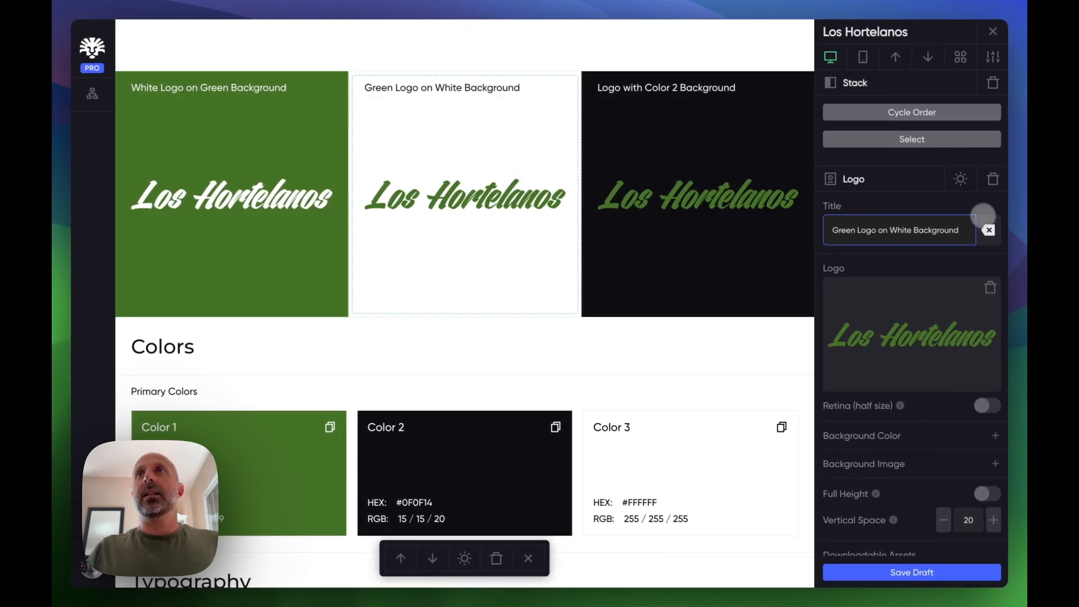
# - Retitle the white-background logo block as White Logo on Black Background
pyautogui.click(652, 104)
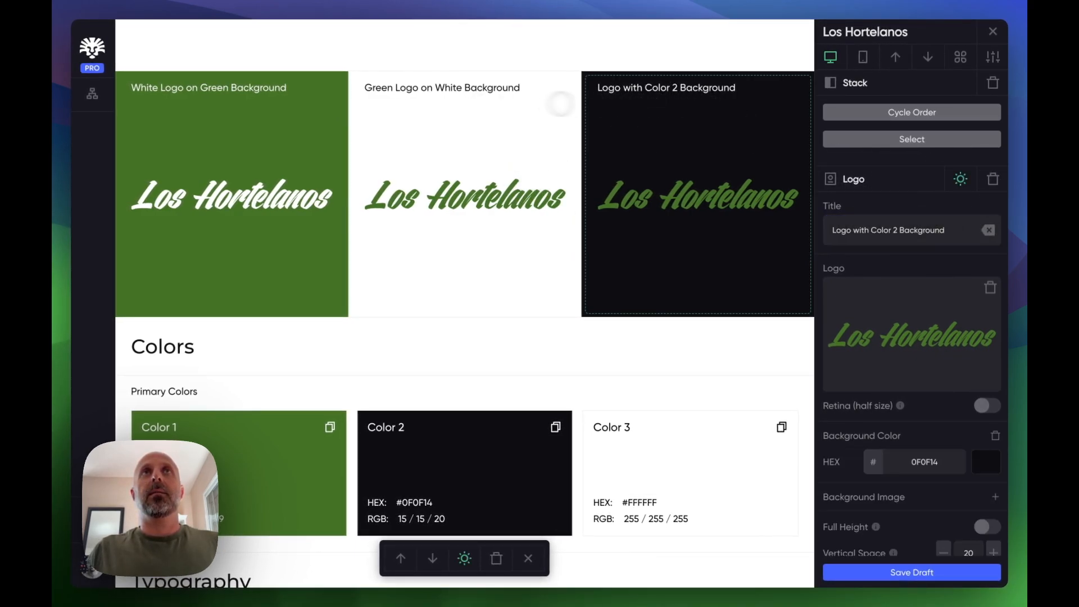
pyautogui.click(505, 103)
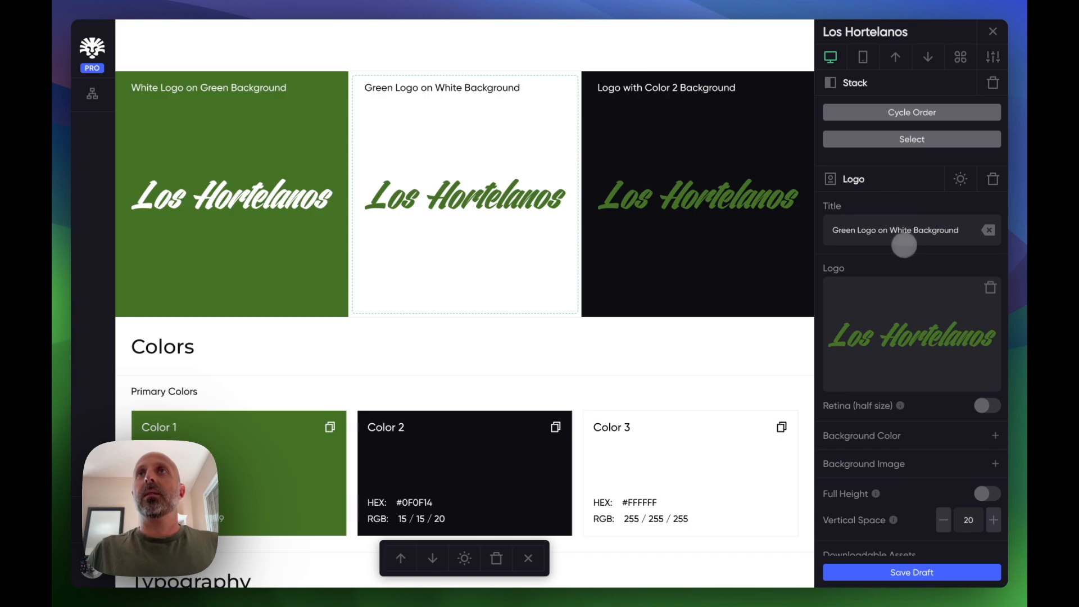
pyautogui.tripleClick(897, 230)
pyautogui.press('super+v')
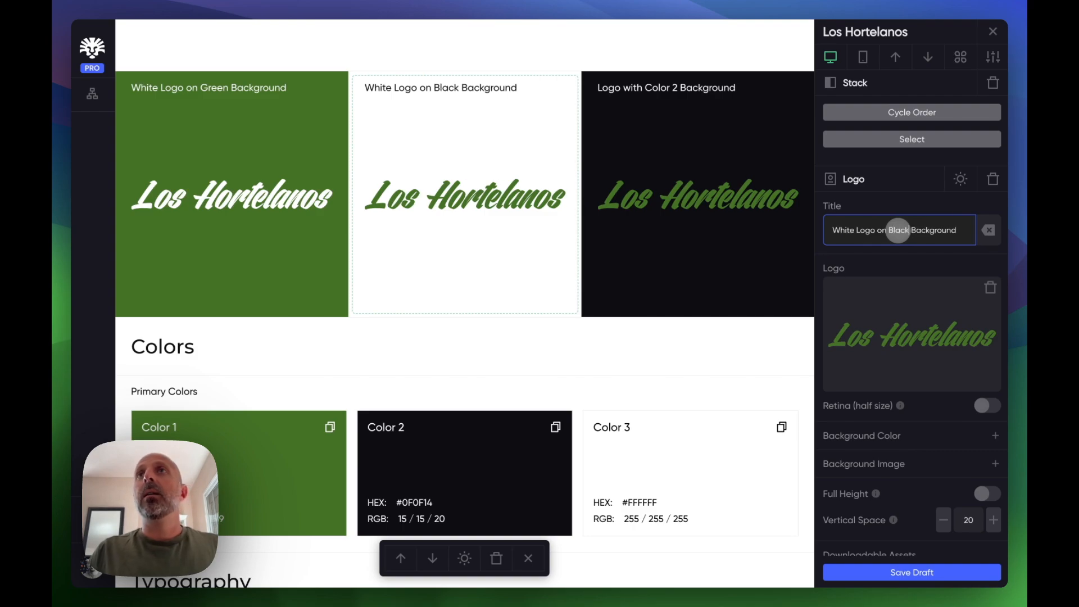
# - Replace the dark-background logo block's logo with the white logotype file
pyautogui.click(789, 206)
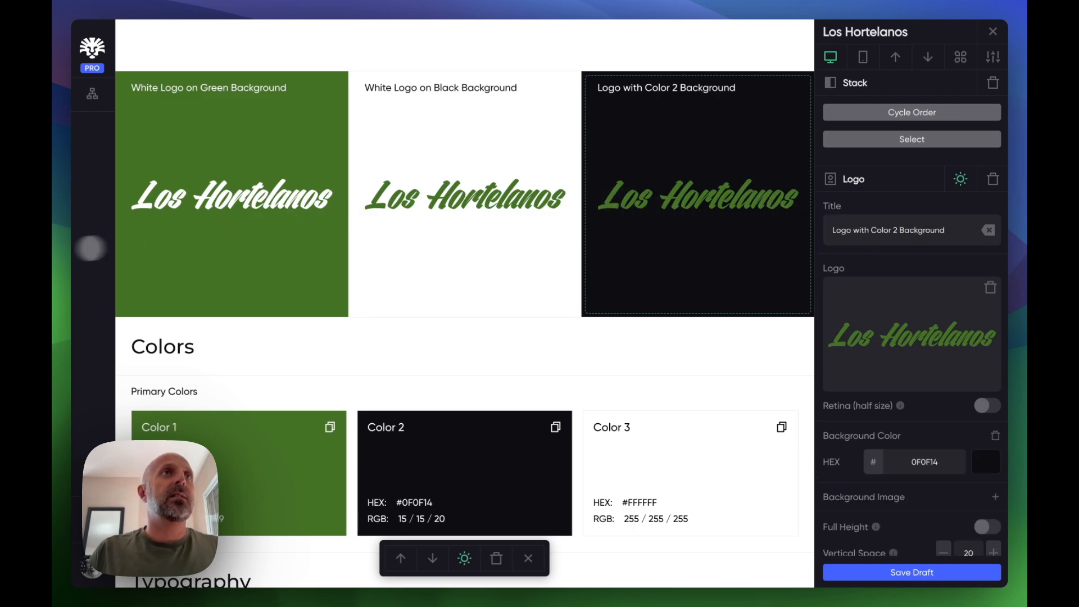
pyautogui.click(50, 229)
pyautogui.moveTo(182, 326); pyautogui.dragTo(911, 329)
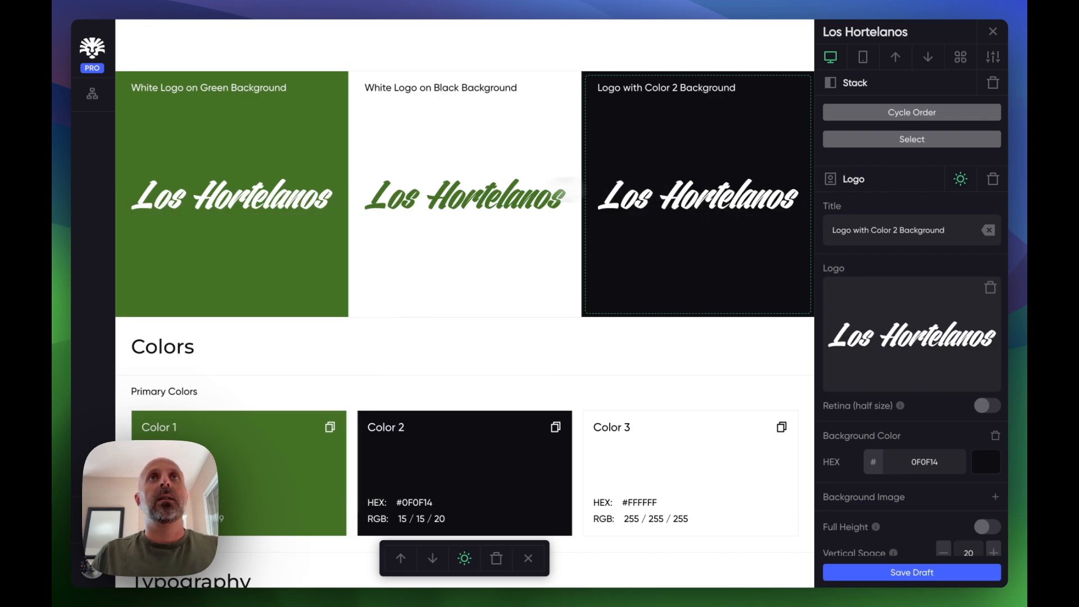
# - Turn on Full Height for the main logo block
pyautogui.scroll(6, 464, 237)
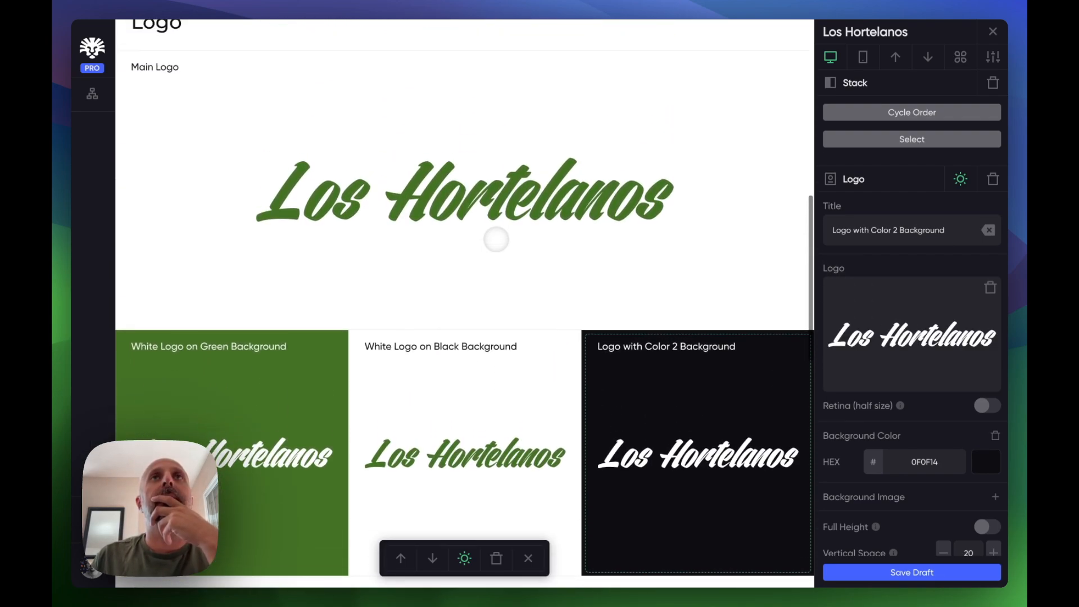
pyautogui.click(475, 153)
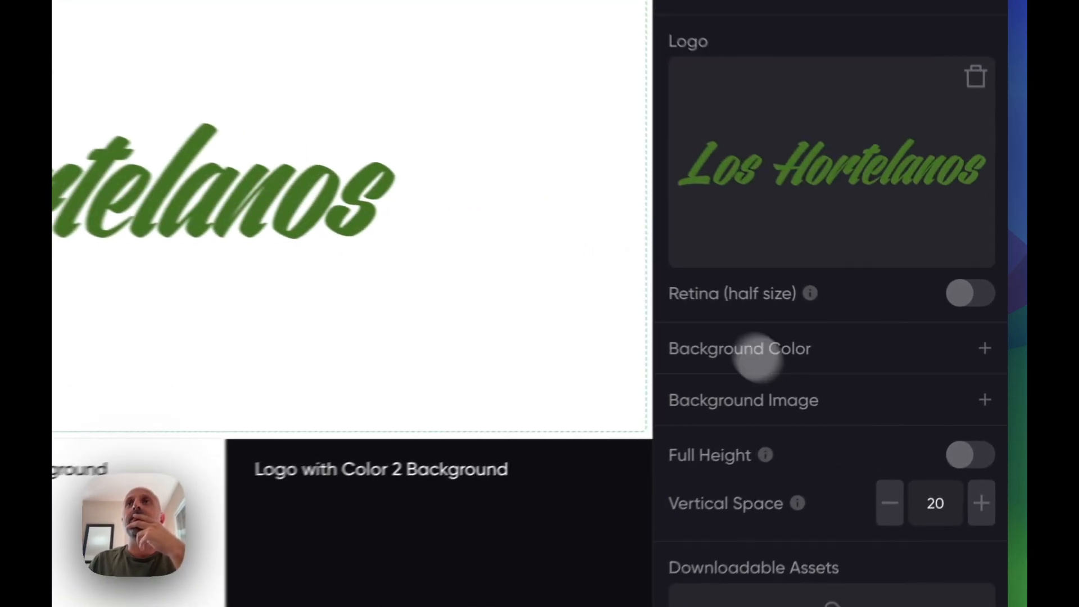
pyautogui.scroll(-1, 912, 419)
pyautogui.scroll(-2, 910, 421)
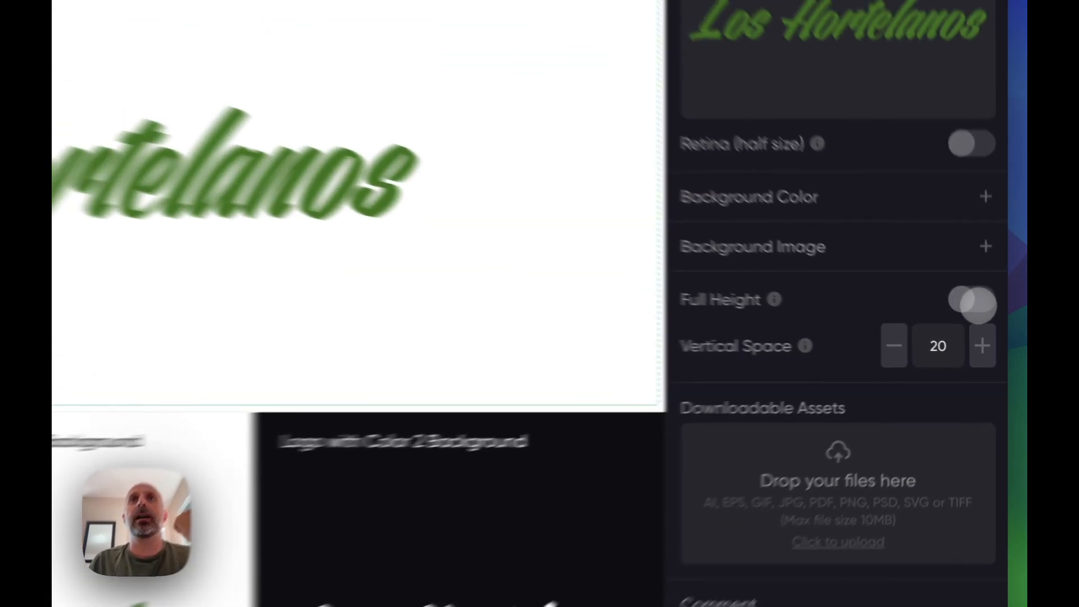
pyautogui.click(987, 324)
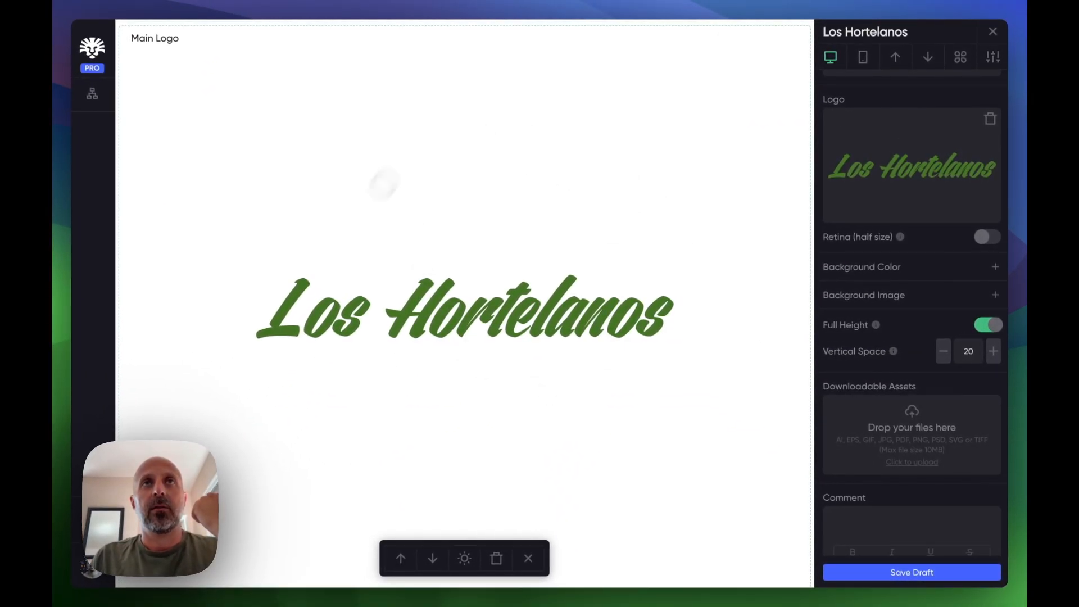
pyautogui.scroll(-1, 565, 354)
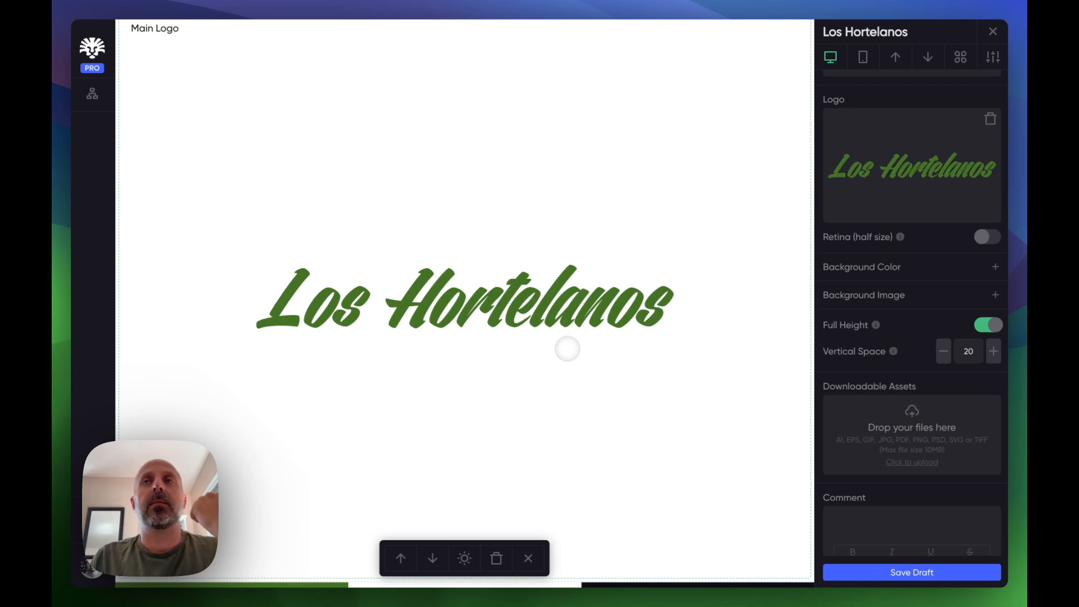
pyautogui.scroll(-3, 567, 349)
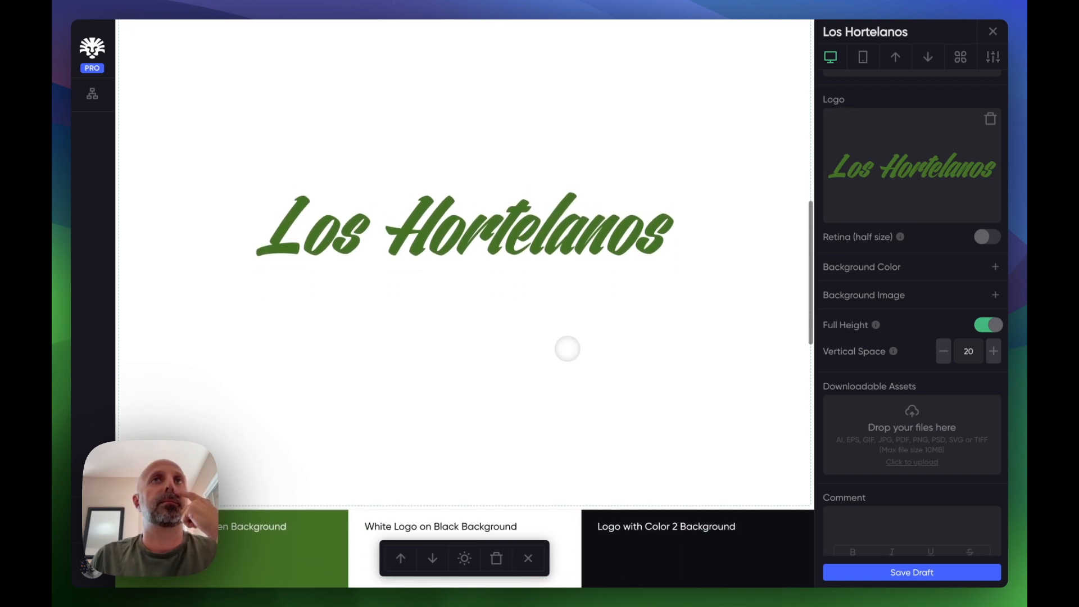
pyautogui.scroll(2, 567, 349)
pyautogui.scroll(1, 567, 349)
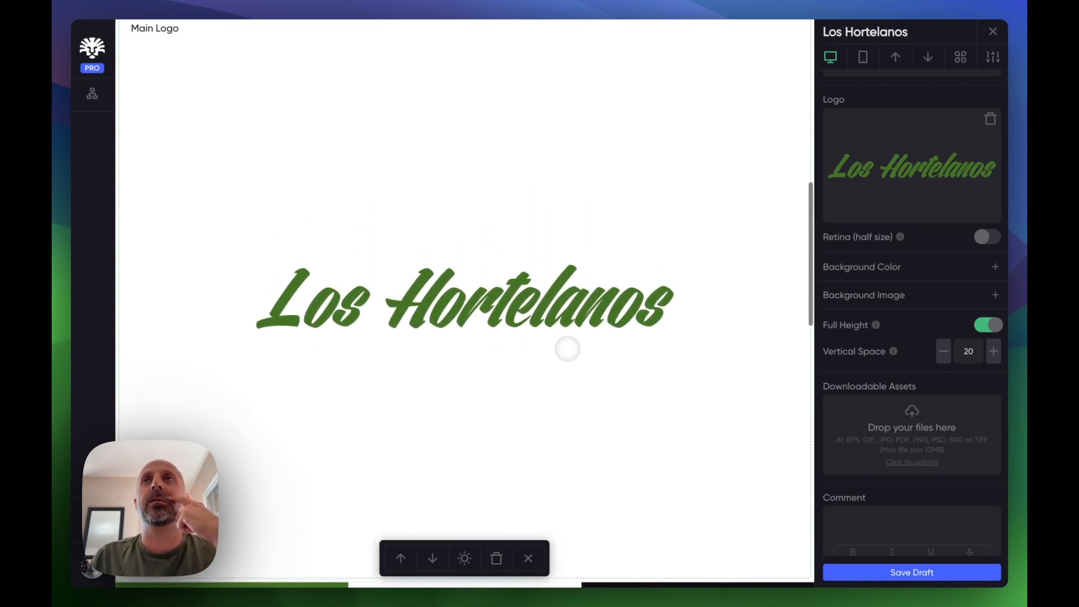
pyautogui.scroll(-3, 567, 349)
pyautogui.scroll(2, 567, 349)
pyautogui.scroll(1, 567, 349)
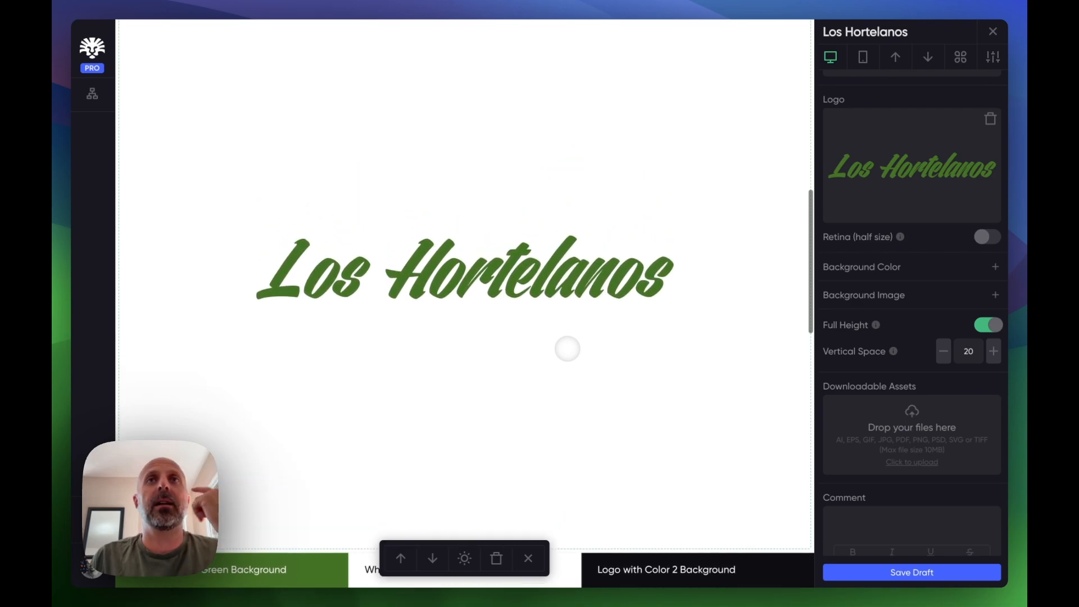
pyautogui.scroll(-5, 567, 349)
# - Increase the dark logo block's vertical space to 30
pyautogui.click(659, 300)
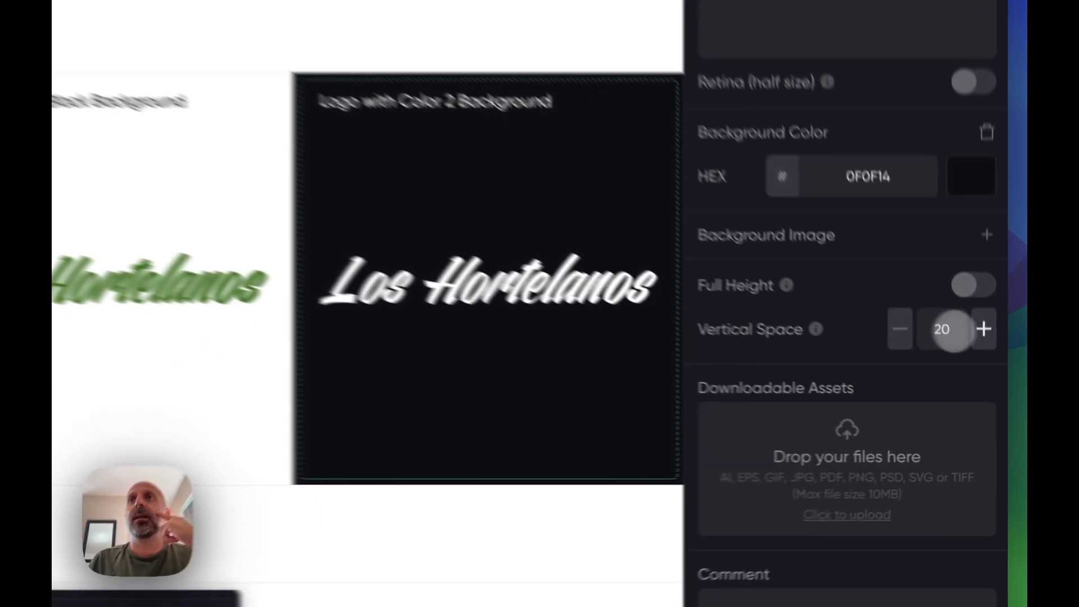
pyautogui.click(993, 384)
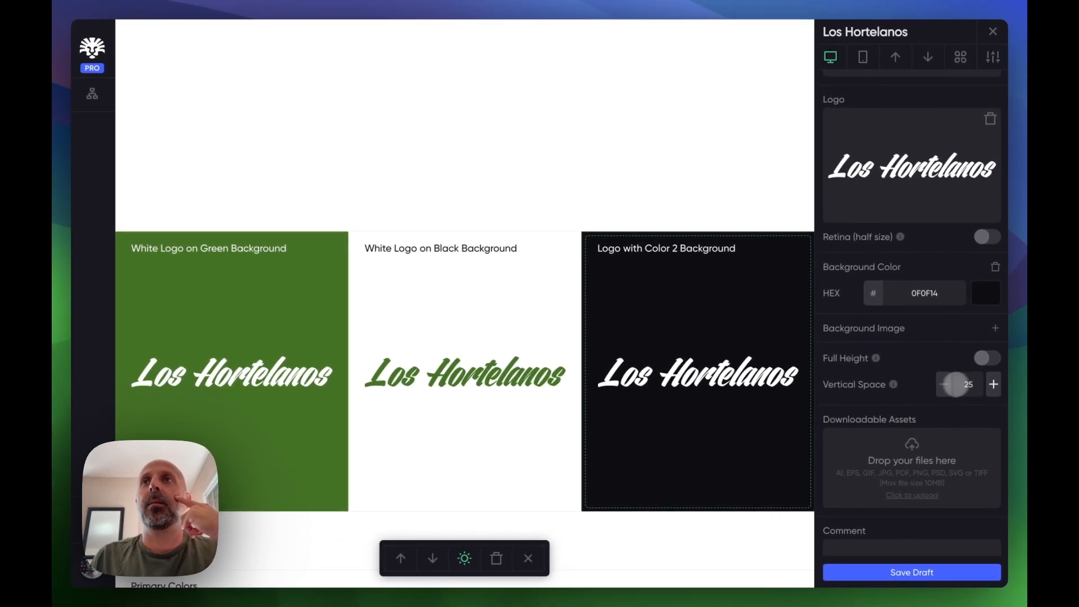
pyautogui.click(993, 384)
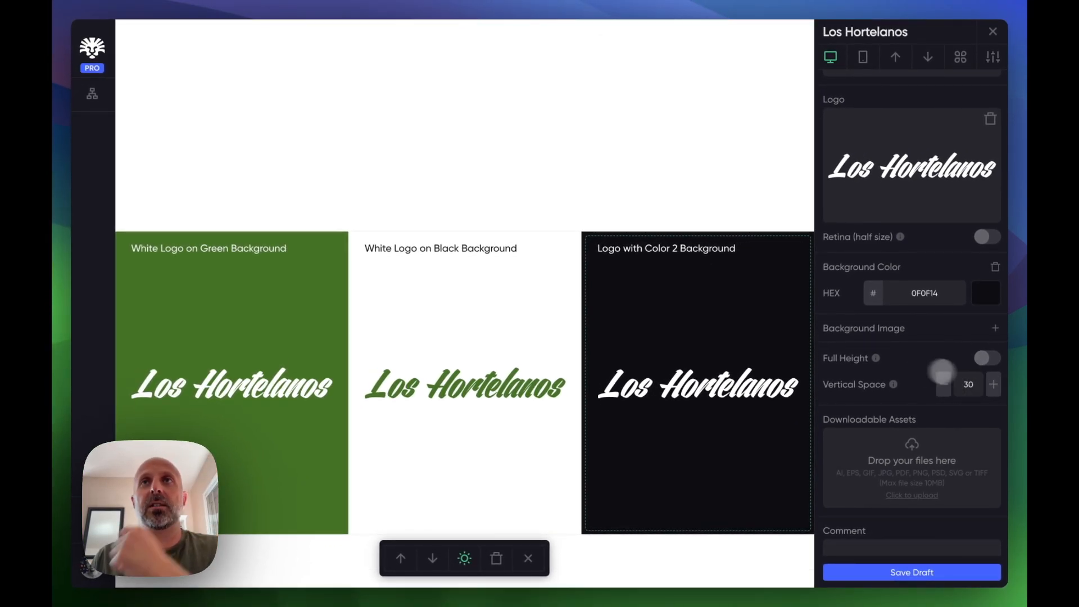
pyautogui.scroll(-2, 693, 308)
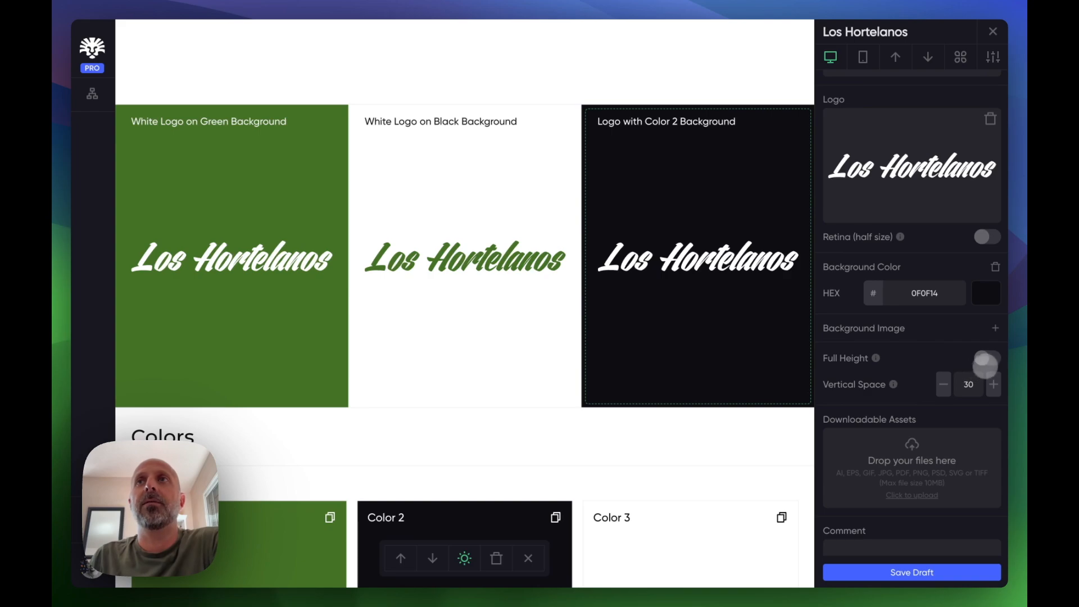
pyautogui.click(987, 358)
pyautogui.scroll(-2, 636, 420)
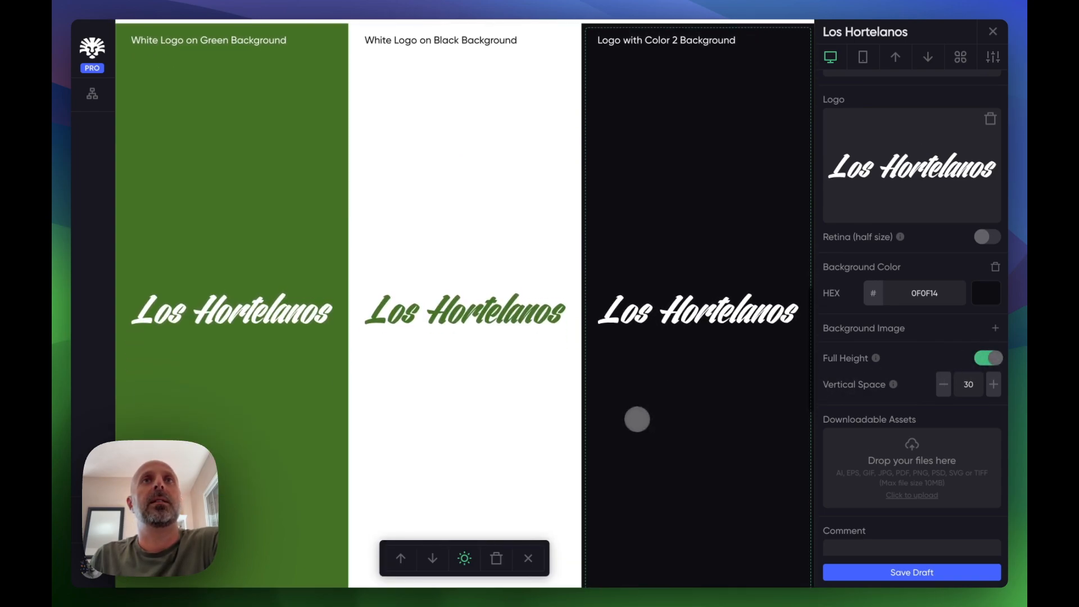
pyautogui.click(987, 358)
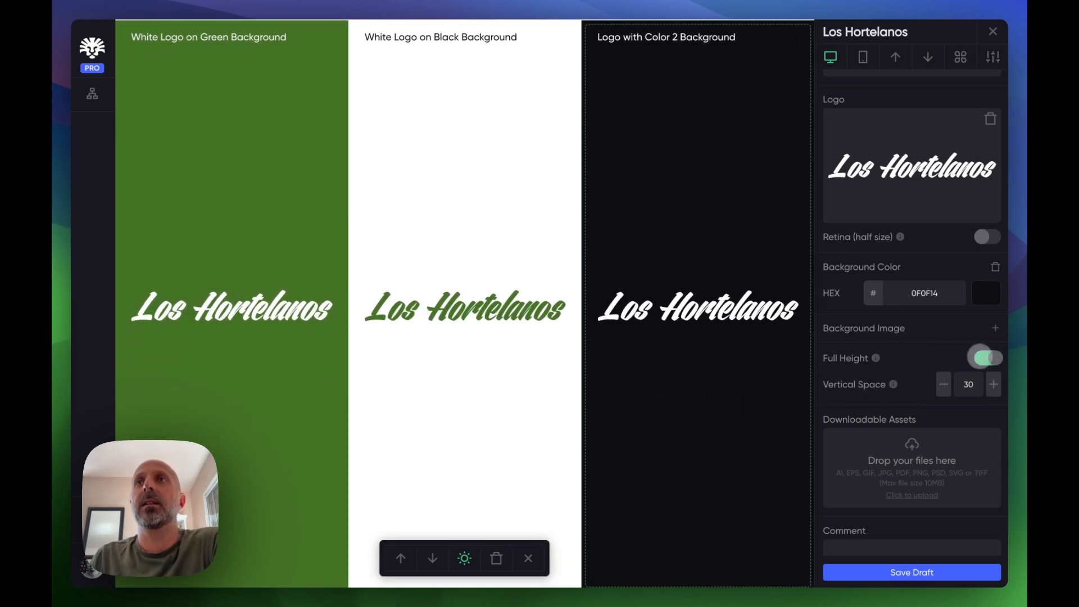
# - Add hero-bg.jpg as the background image of the intro block
pyautogui.scroll(10, 635, 301)
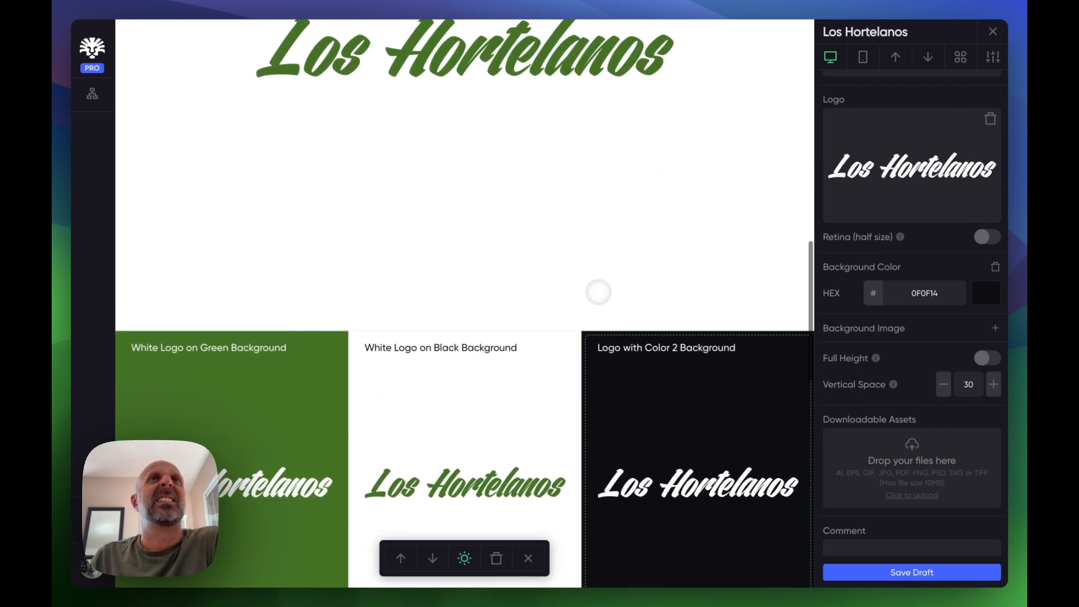
pyautogui.scroll(-12, 599, 292)
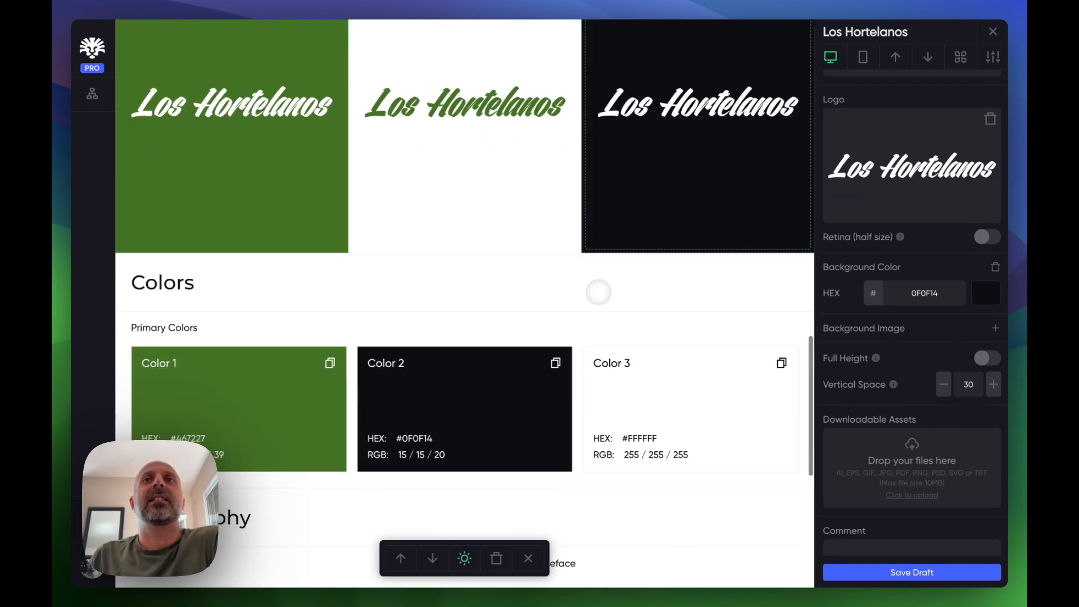
pyautogui.scroll(-4, 599, 292)
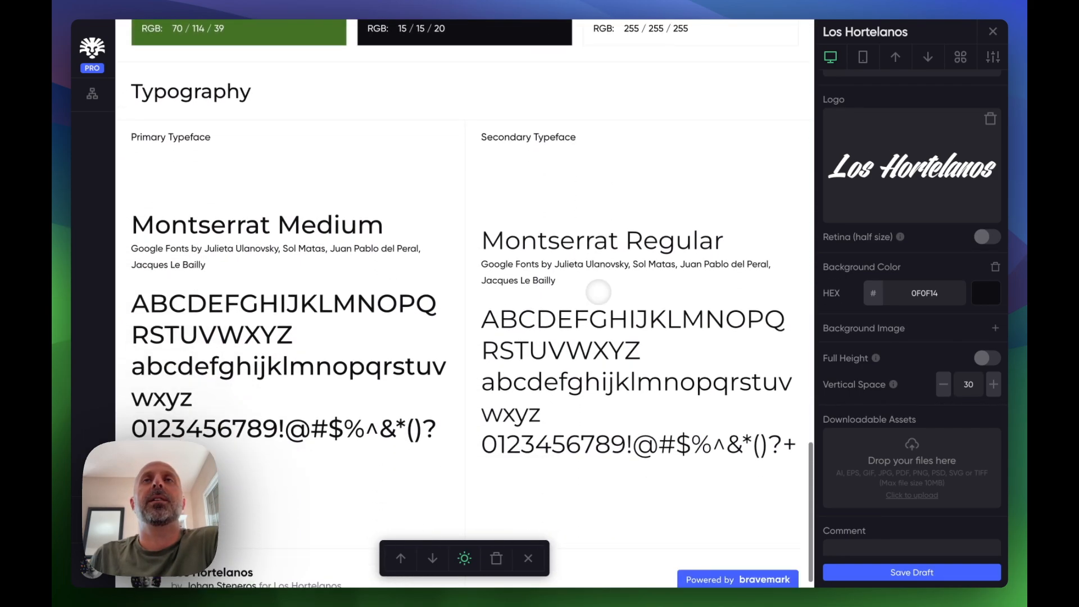
pyautogui.scroll(10, 599, 292)
pyautogui.scroll(8, 598, 292)
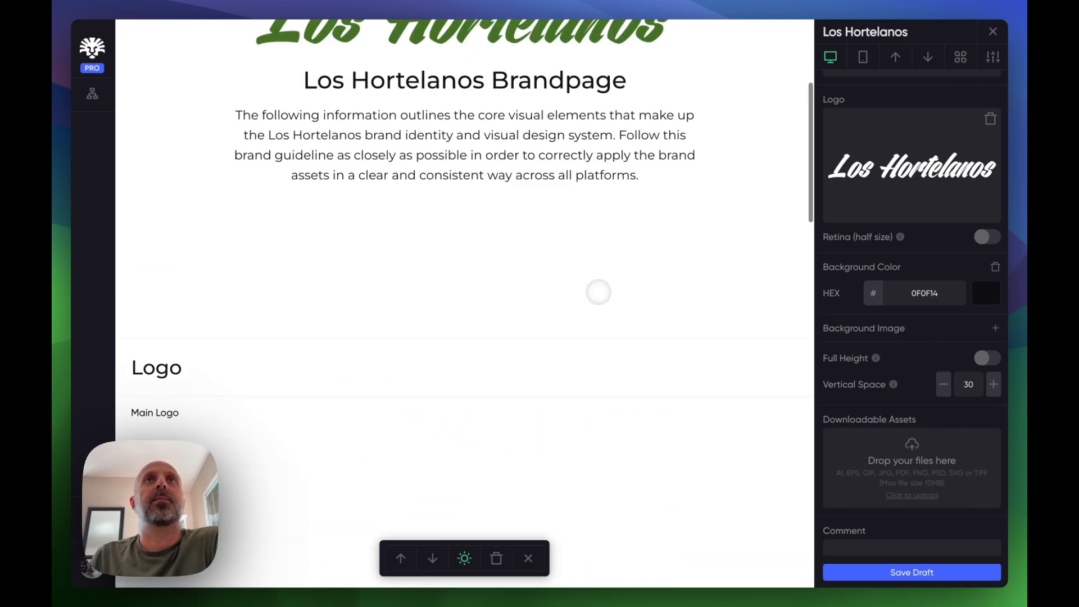
pyautogui.click(679, 178)
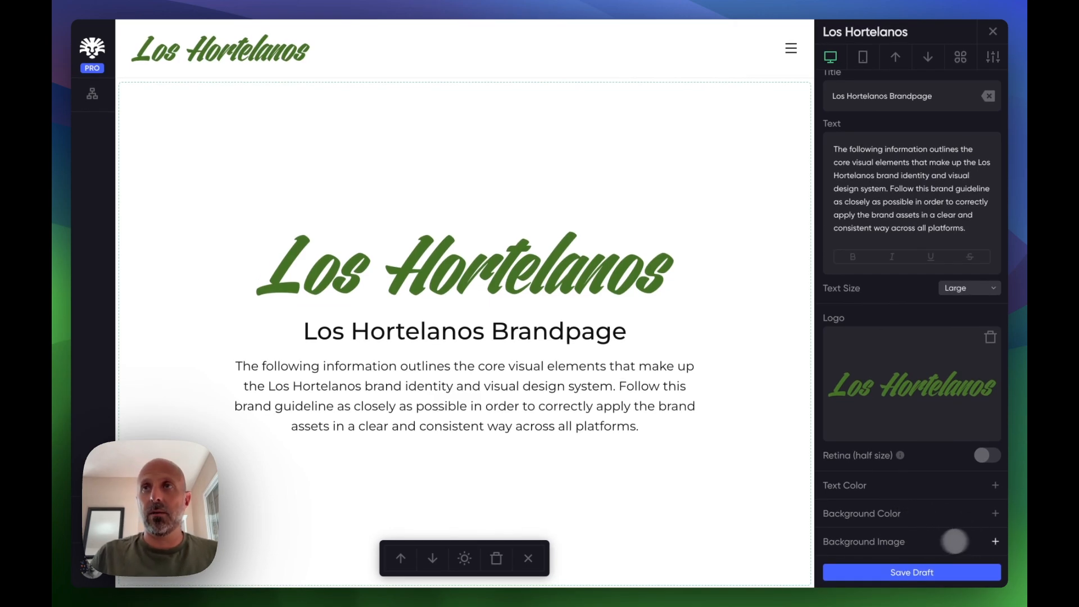
pyautogui.click(995, 541)
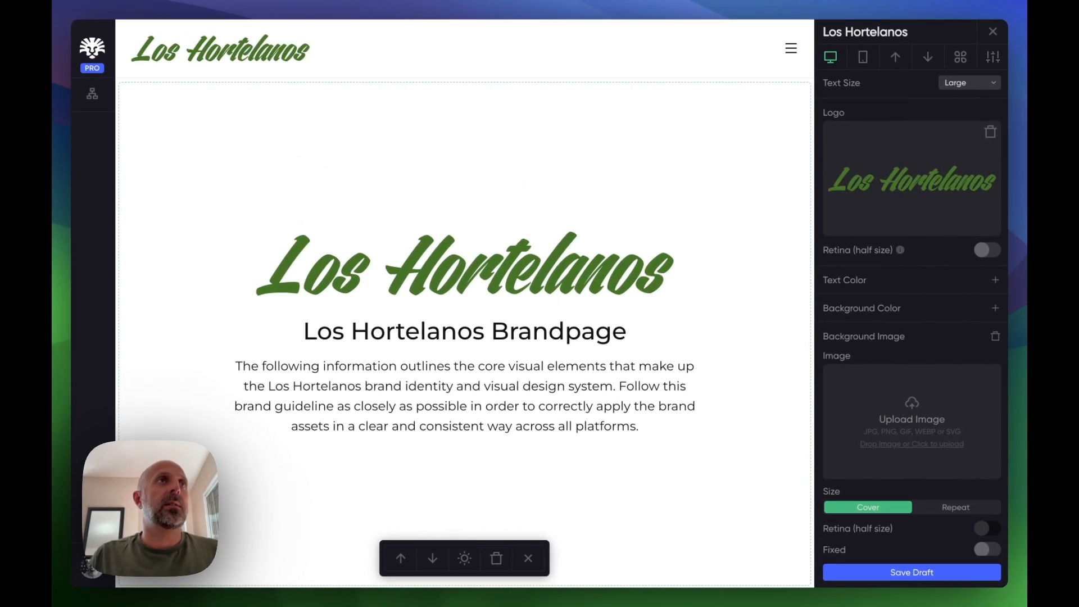
pyautogui.press('super+Tab')
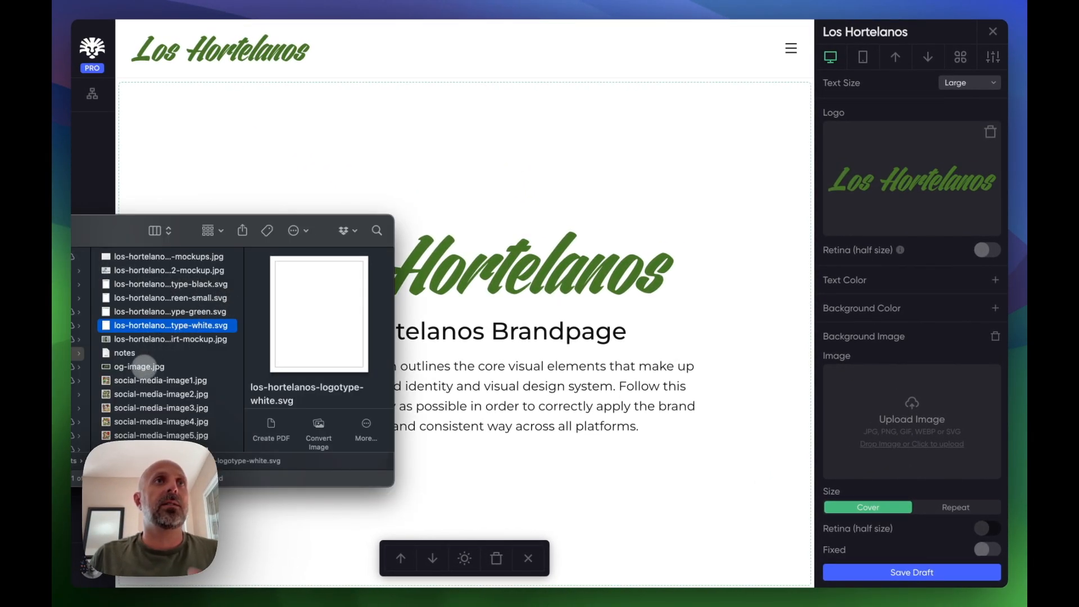
pyautogui.scroll(4, 163, 380)
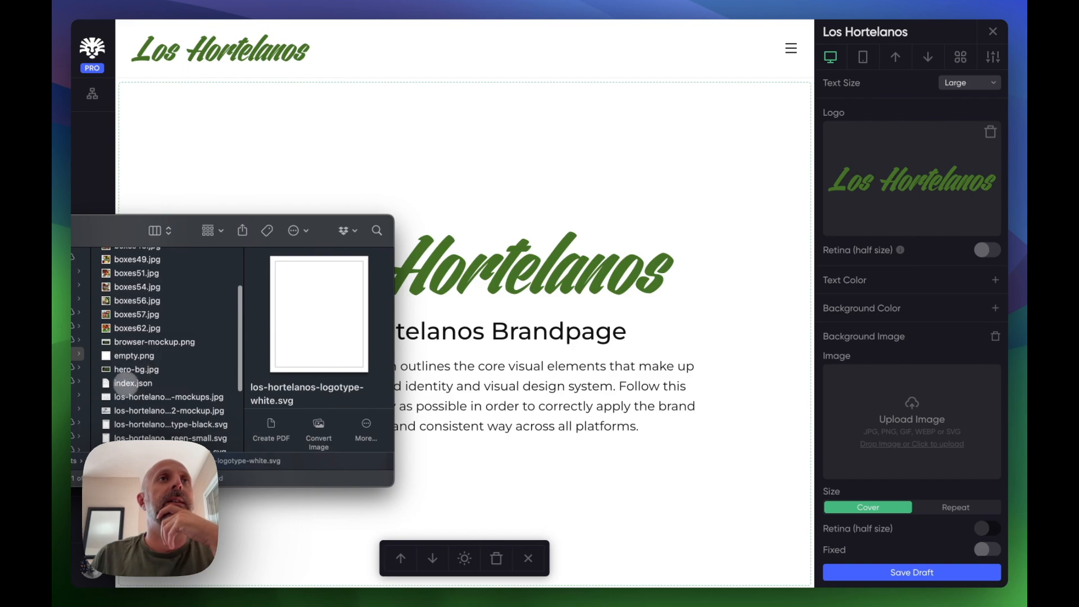
pyautogui.moveTo(124, 369); pyautogui.dragTo(865, 411)
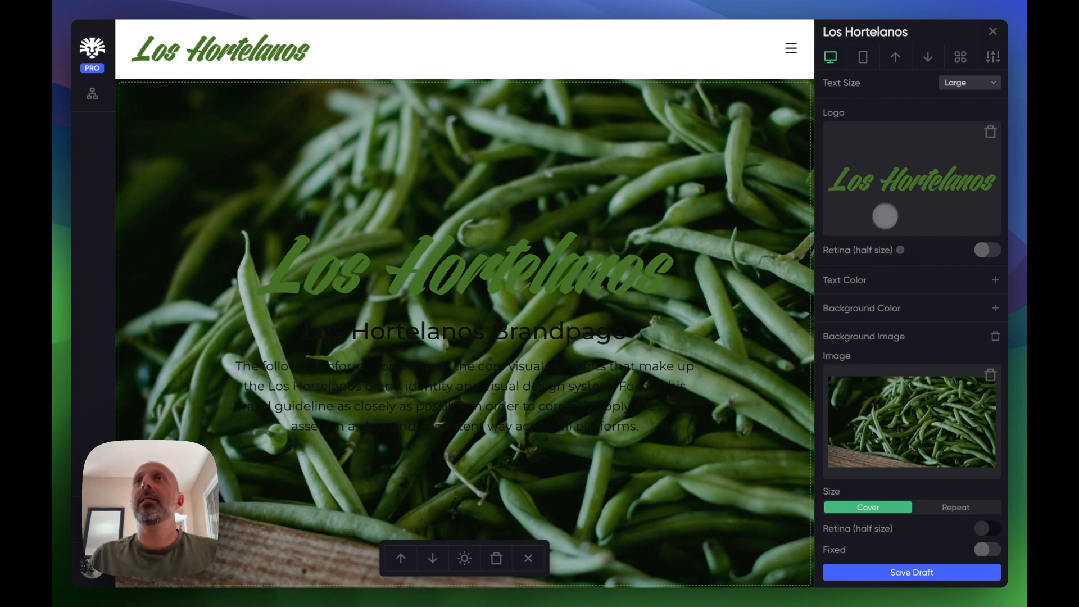
# - Switch the intro block to light text and replace its logo with the white logotype file
pyautogui.scroll(5, 888, 208)
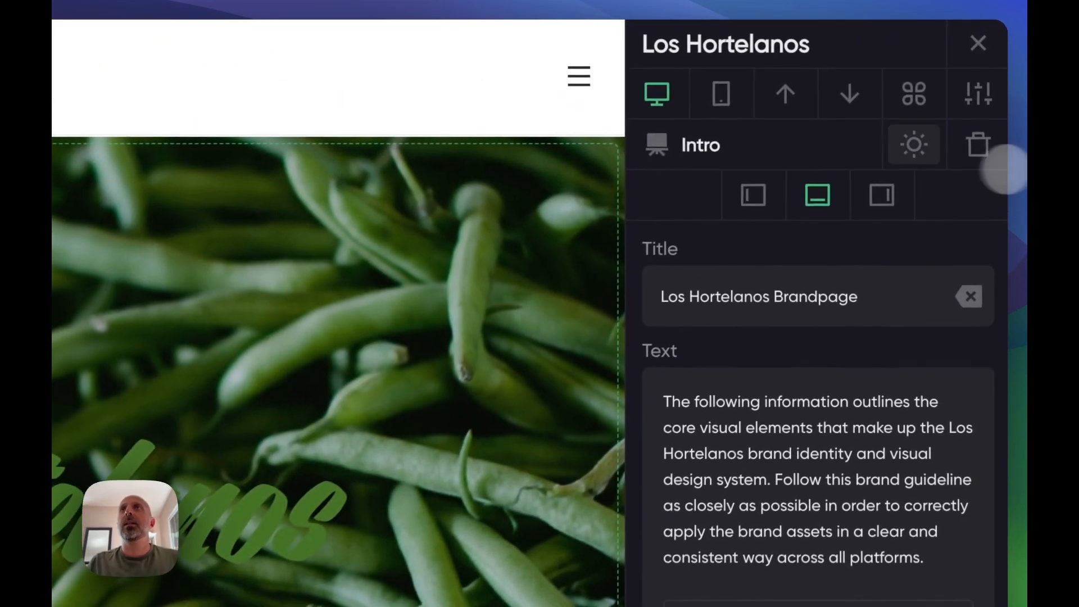
pyautogui.click(961, 83)
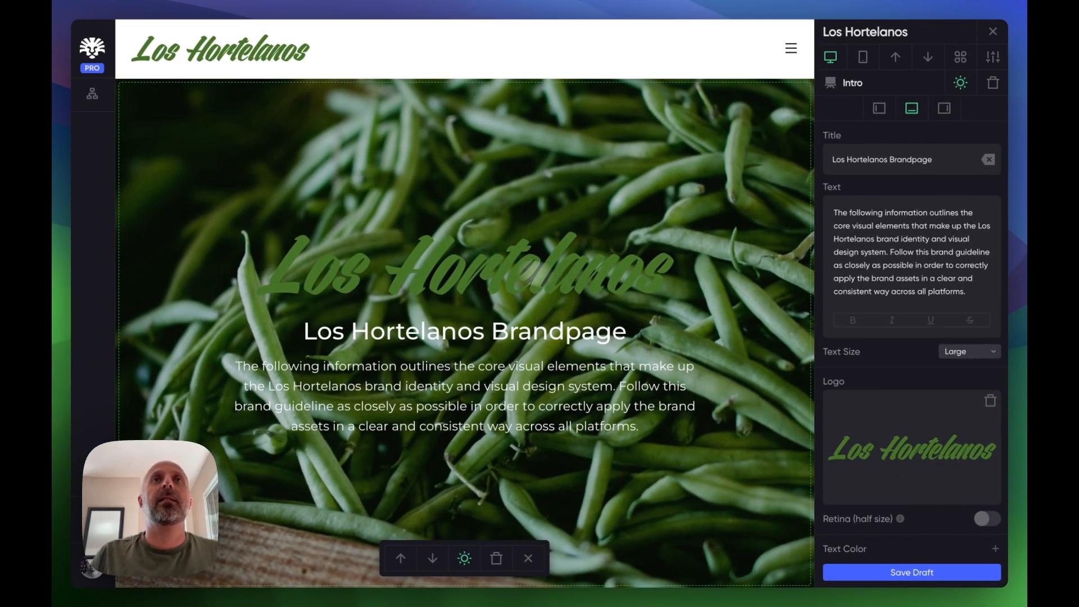
pyautogui.press('super+Tab')
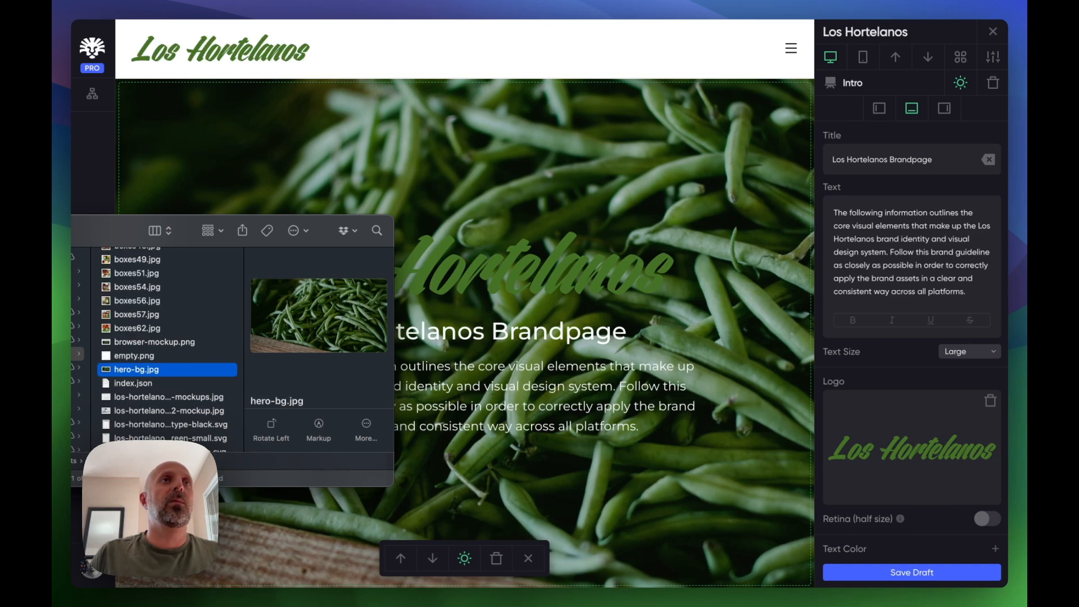
pyautogui.scroll(2, 162, 368)
pyautogui.scroll(-3, 164, 371)
pyautogui.scroll(-3, 165, 371)
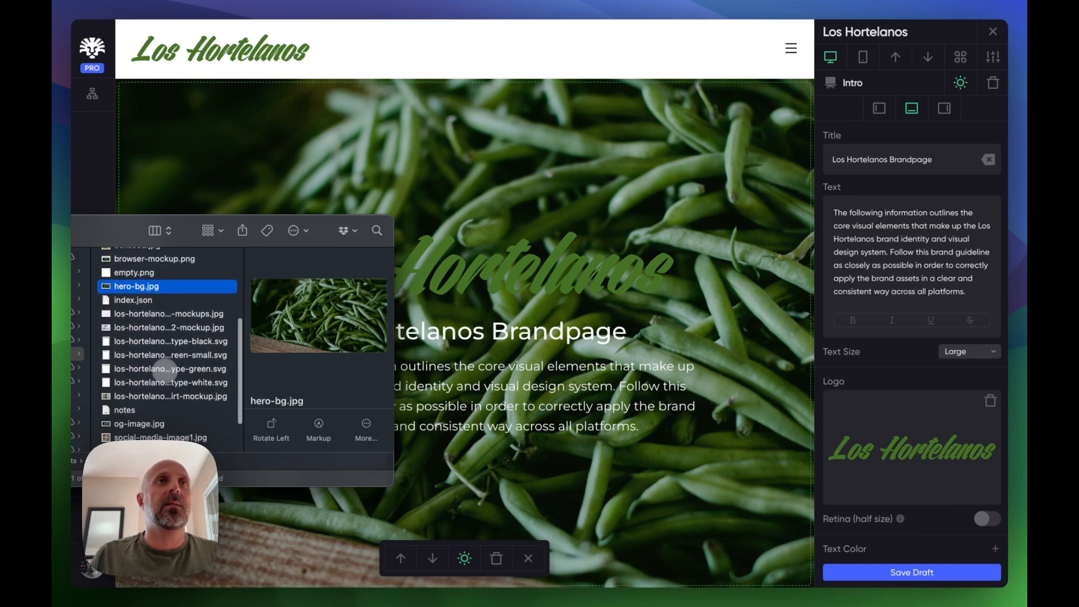
pyautogui.moveTo(172, 382); pyautogui.dragTo(569, 274)
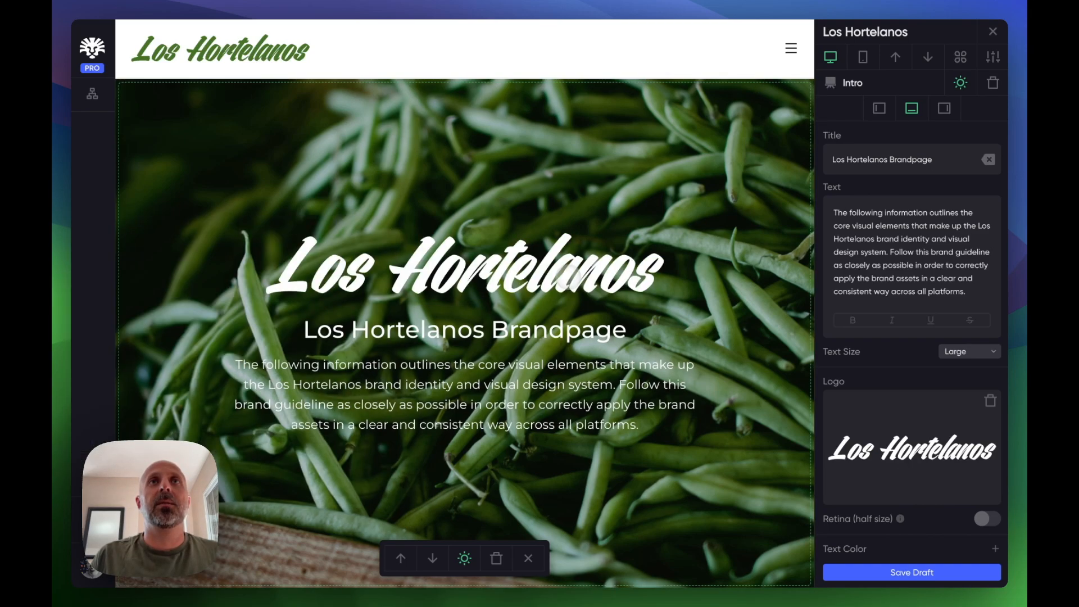
# - Open the project settings and set the Generic Title Font weight to Semi-Bold
pyautogui.scroll(-2, 652, 360)
pyautogui.scroll(2, 654, 393)
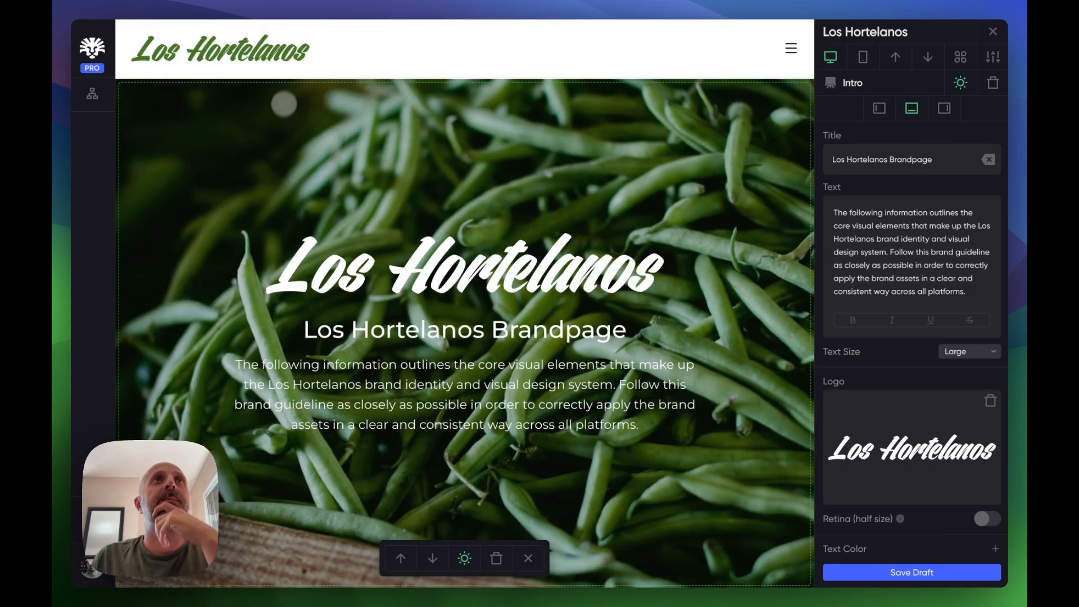
pyautogui.click(252, 42)
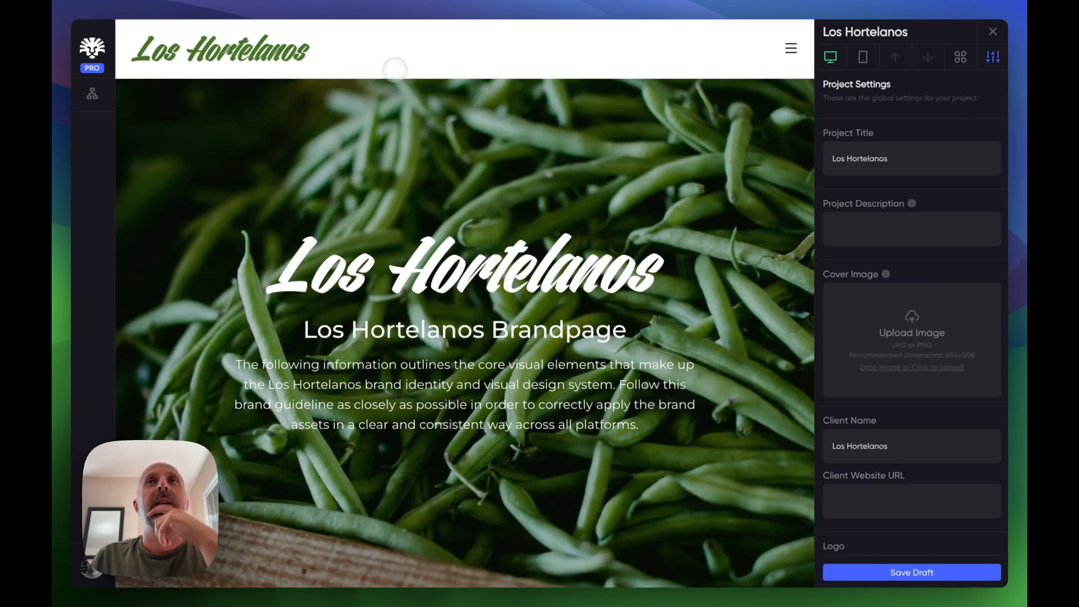
pyautogui.scroll(-2, 464, 303)
pyautogui.scroll(2, 464, 304)
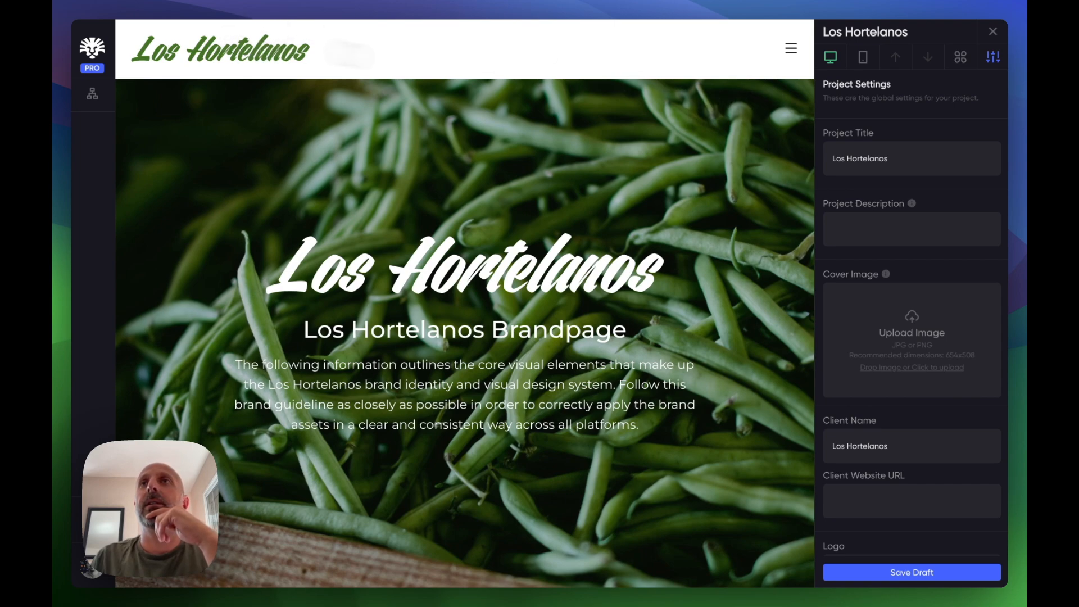
pyautogui.scroll(-3, 877, 275)
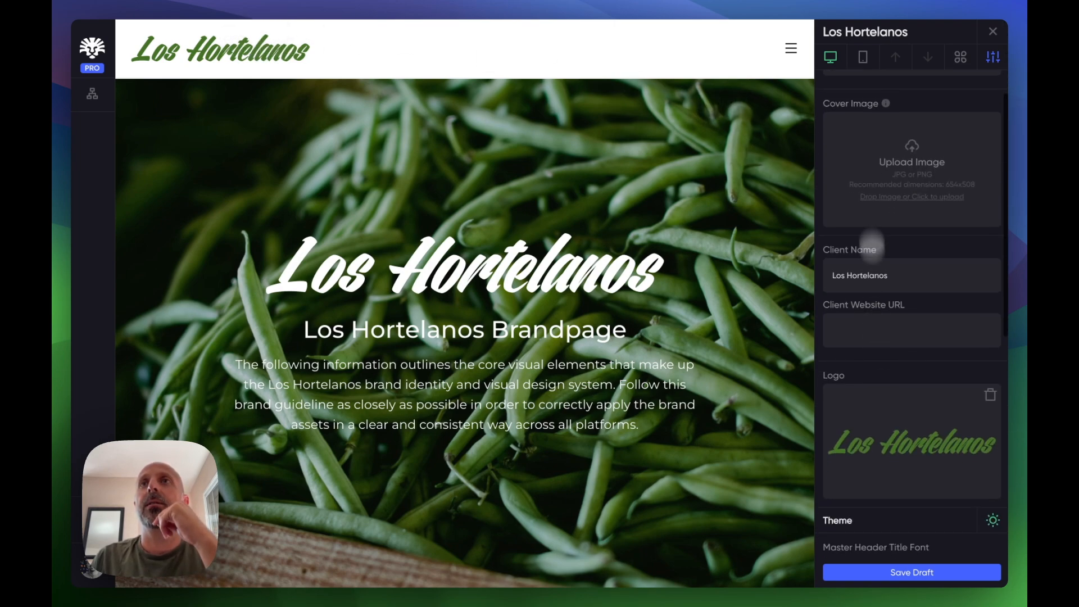
pyautogui.scroll(-3, 872, 260)
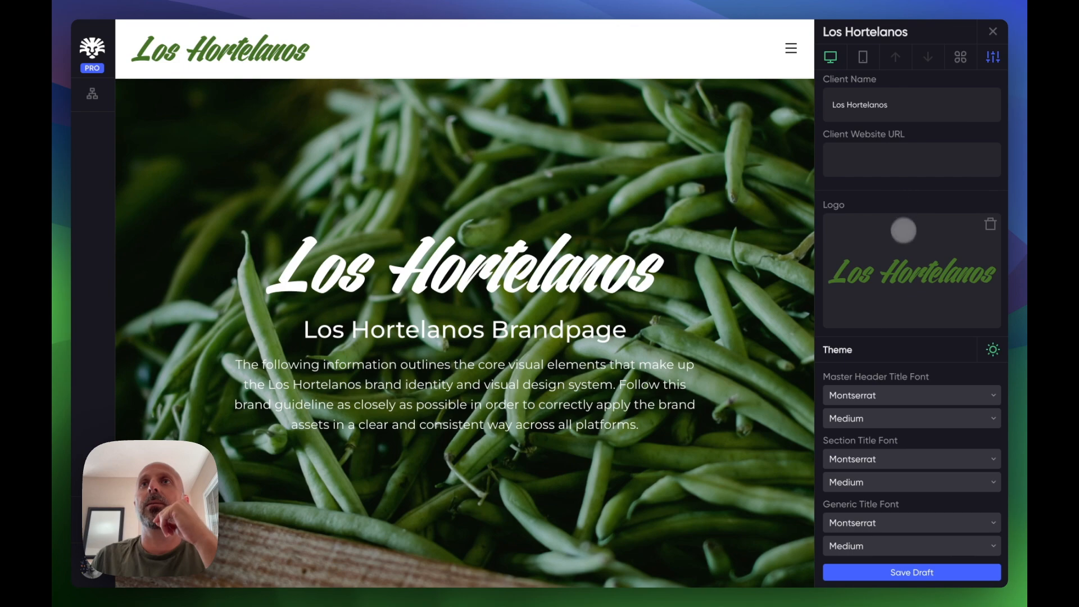
pyautogui.scroll(-3, 894, 303)
pyautogui.scroll(-1, 755, 416)
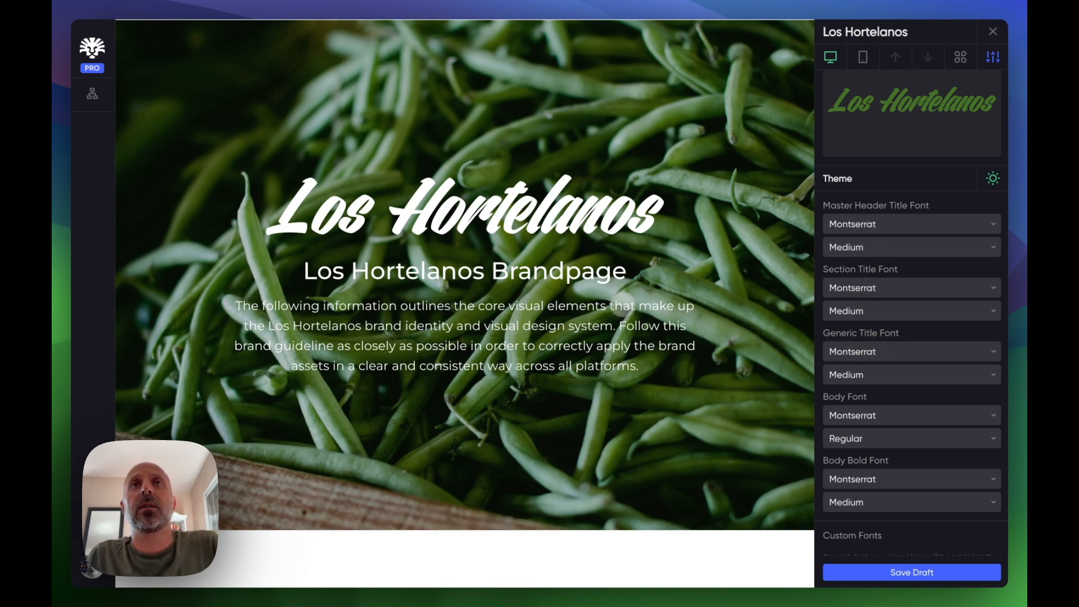
pyautogui.scroll(-1, 572, 373)
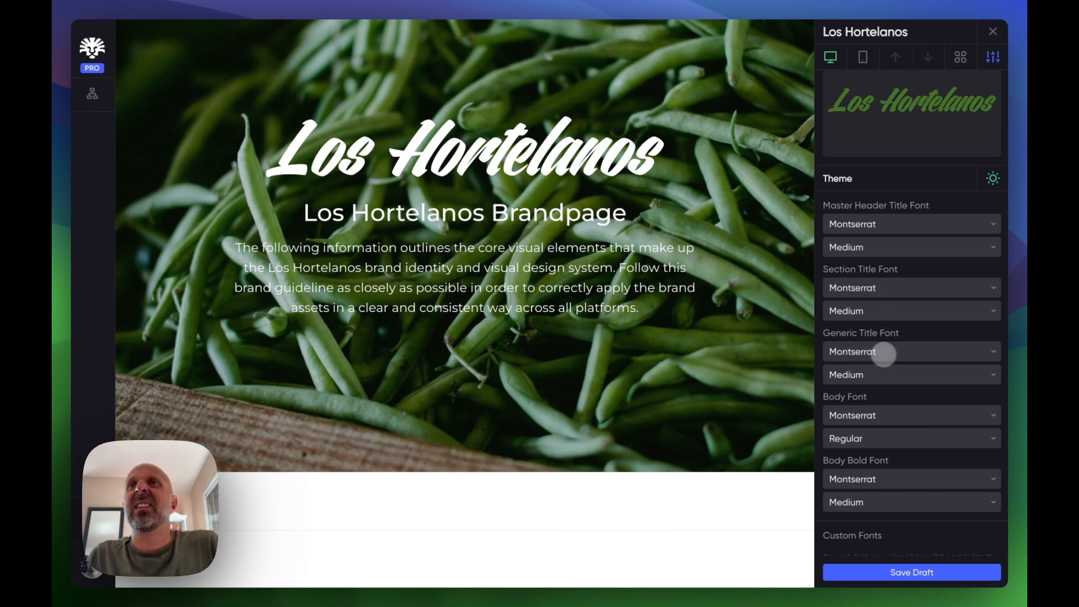
pyautogui.click(861, 373)
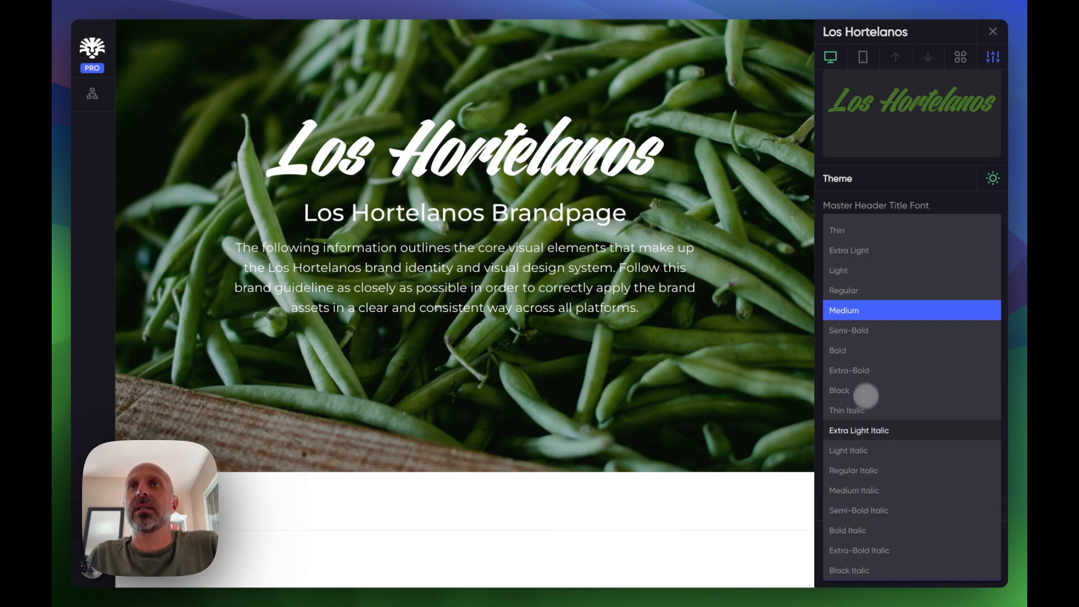
pyautogui.click(863, 385)
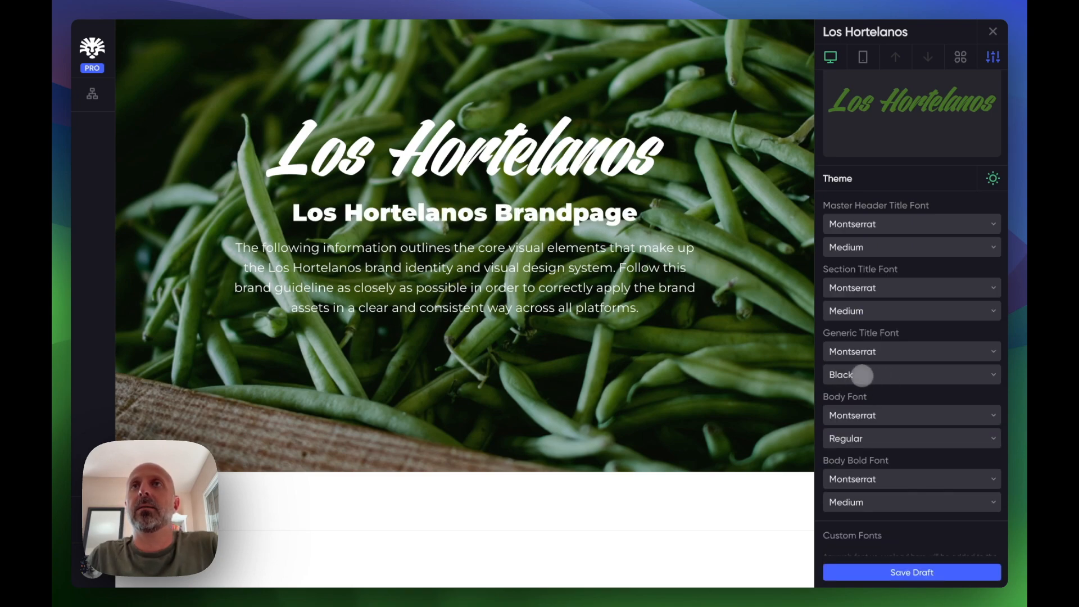
pyautogui.click(862, 375)
pyautogui.click(847, 351)
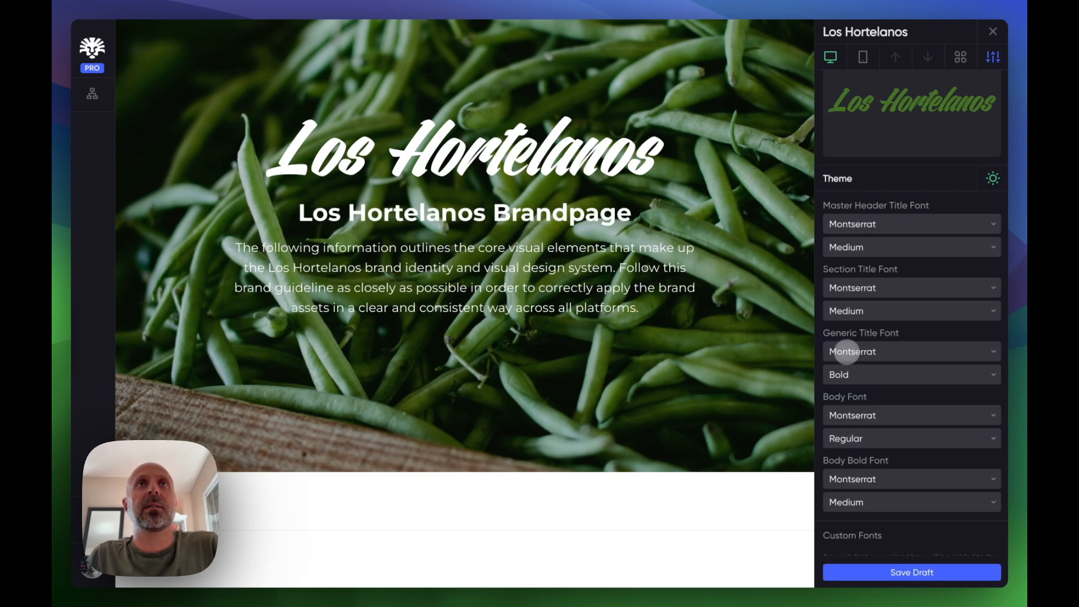
pyautogui.click(846, 375)
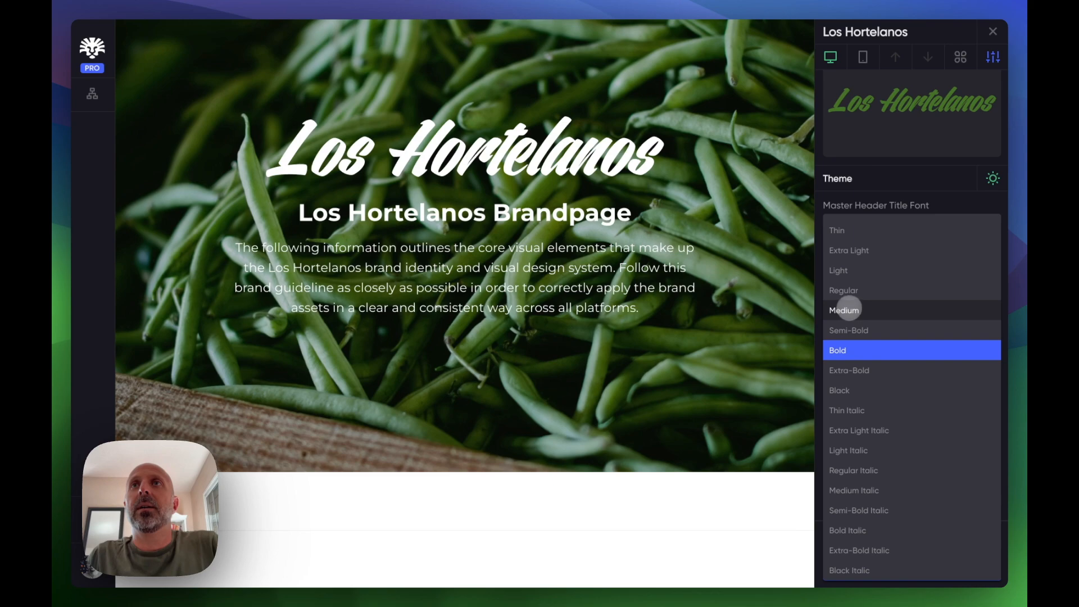
pyautogui.click(853, 329)
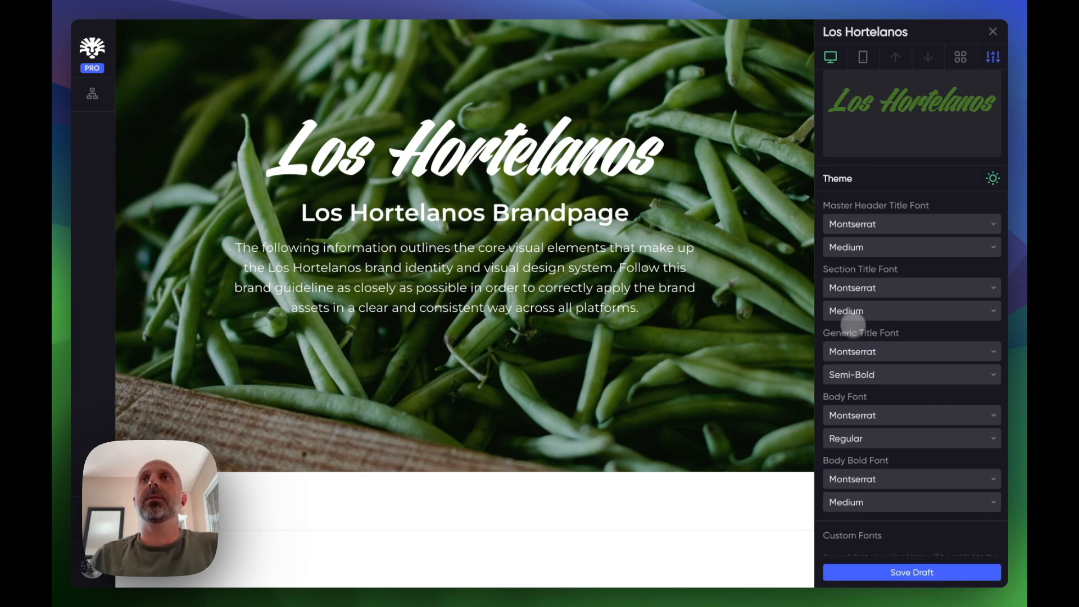
# - Save the draft and close the confirmation dialog
pyautogui.scroll(2, 747, 340)
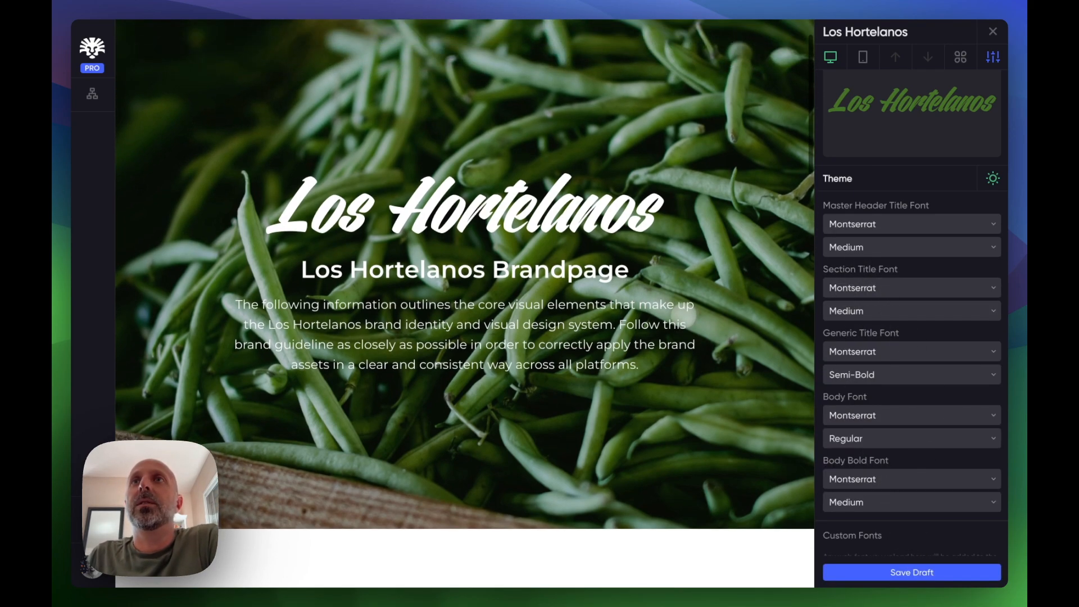
pyautogui.scroll(2, 642, 339)
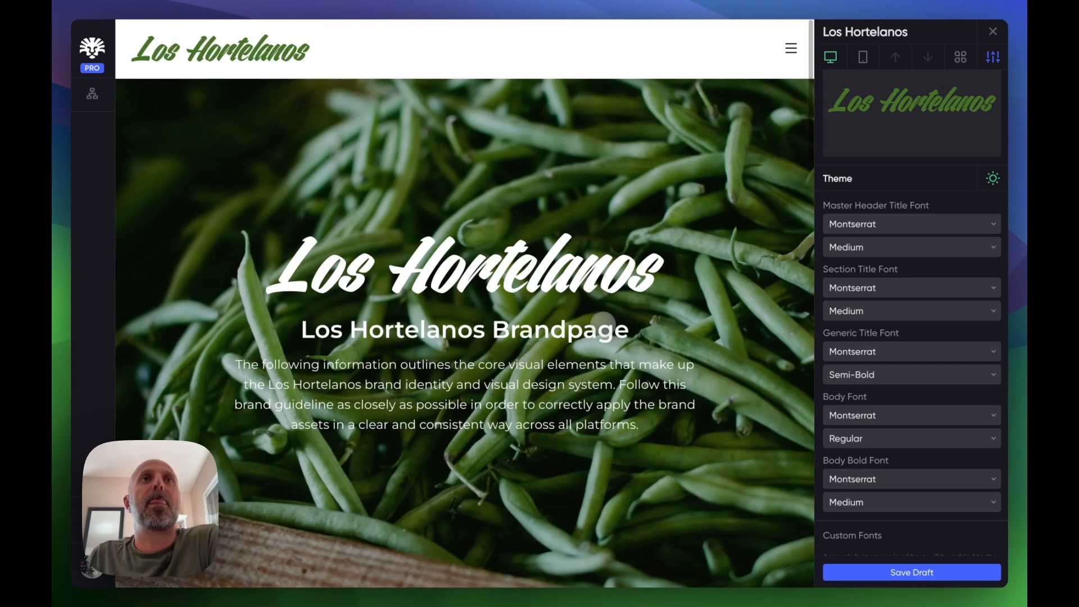
pyautogui.scroll(-3, 603, 319)
pyautogui.scroll(3, 697, 323)
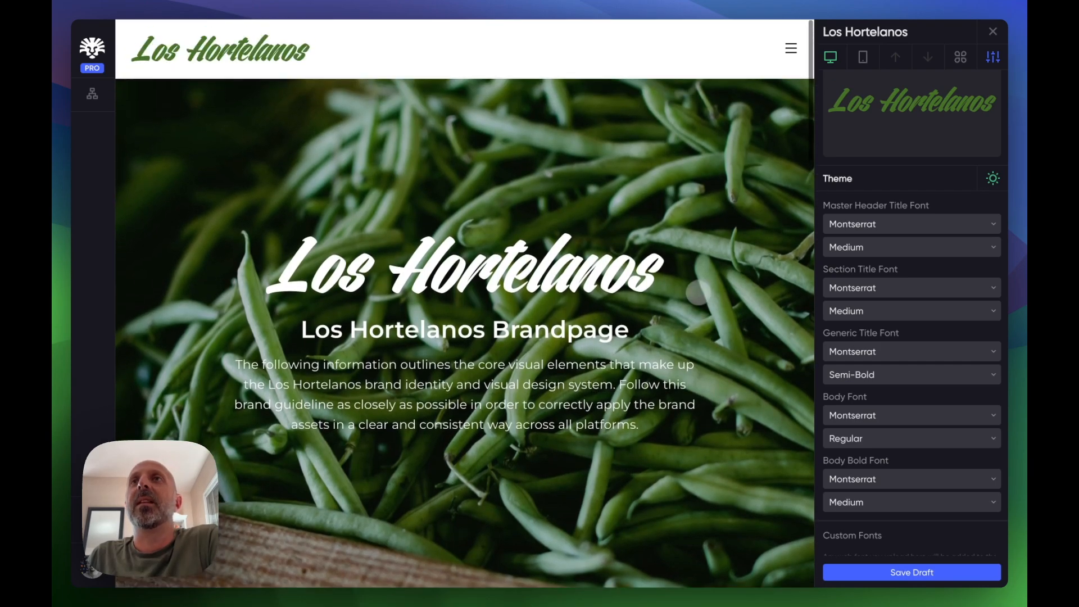
pyautogui.click(887, 571)
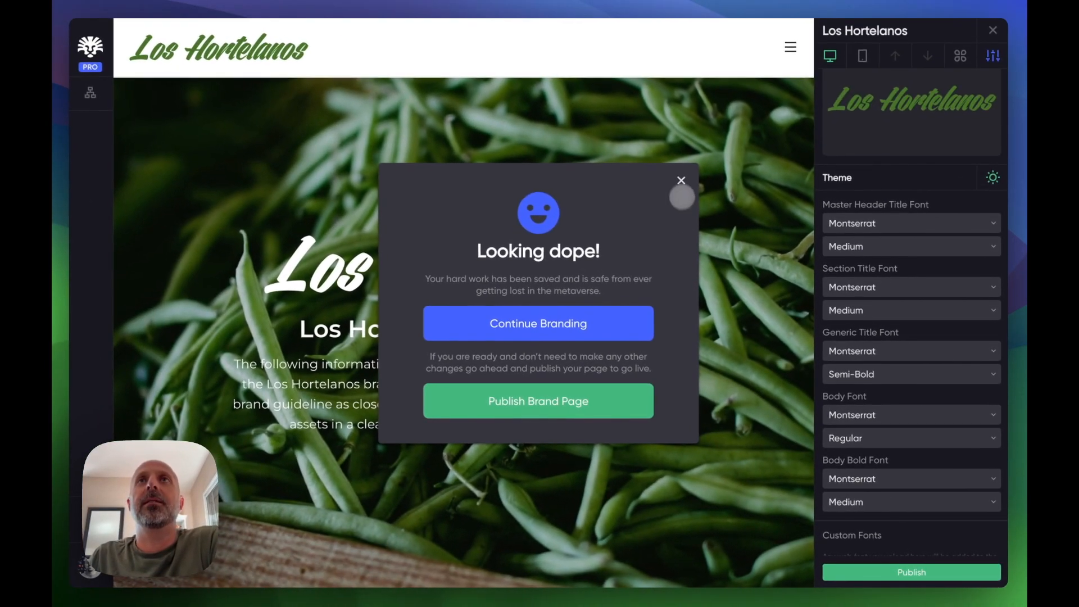
pyautogui.click(674, 172)
# - Switch the project's grid style to Bento
pyautogui.scroll(-5, 918, 419)
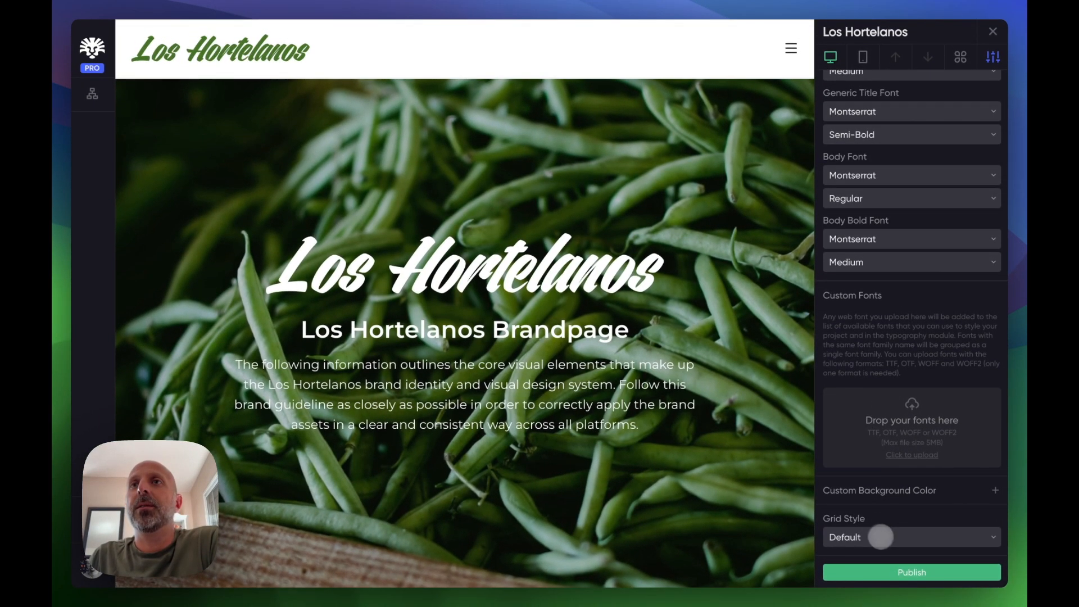
pyautogui.click(879, 541)
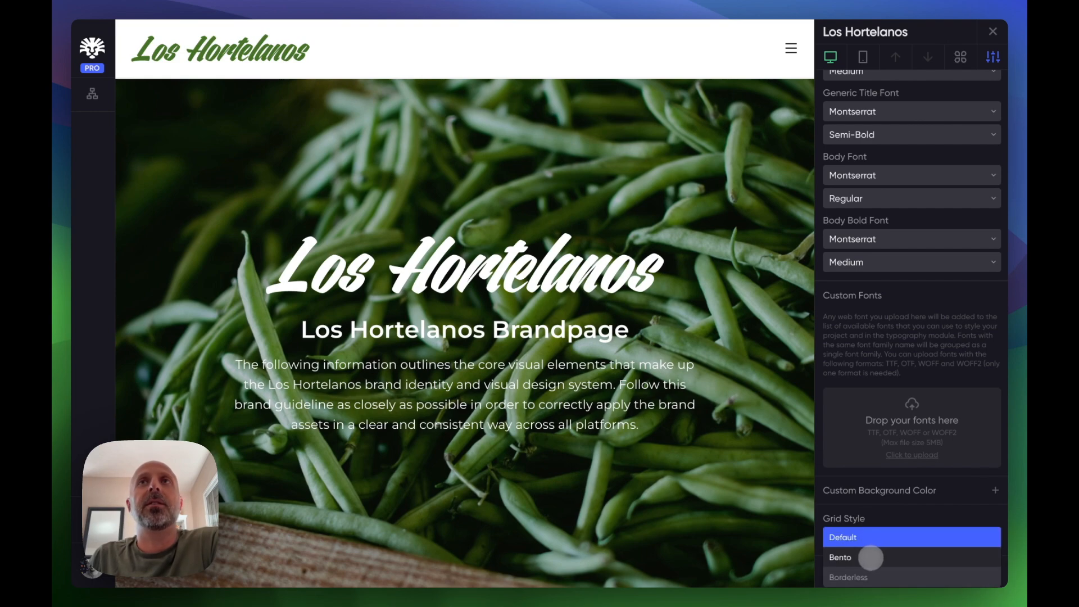
pyautogui.click(871, 558)
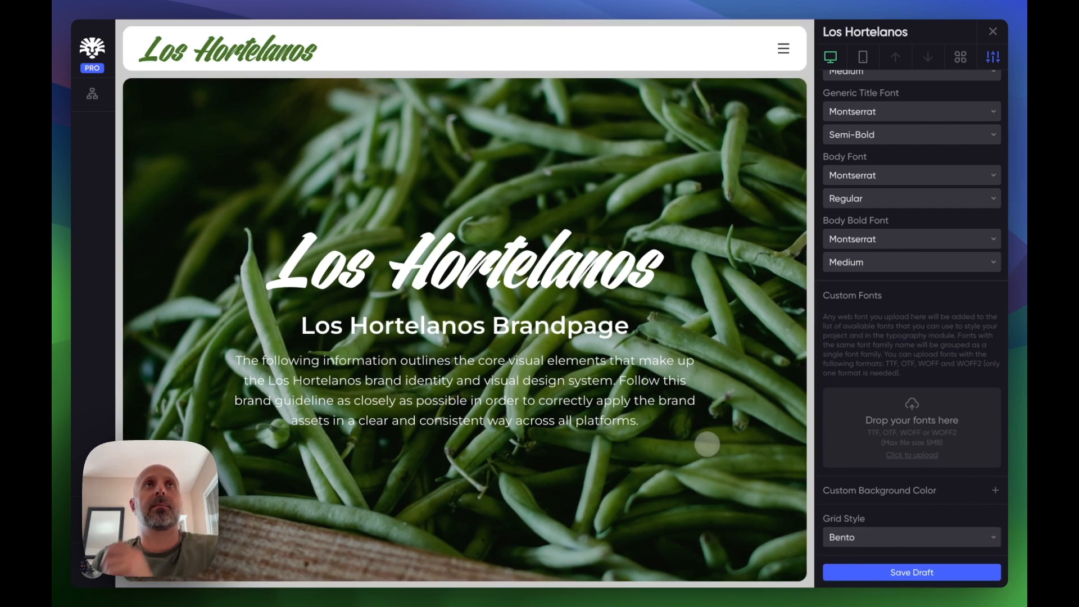
# - Set the Bento canvas colour to the brand colour 0F0F14
pyautogui.scroll(-15, 754, 313)
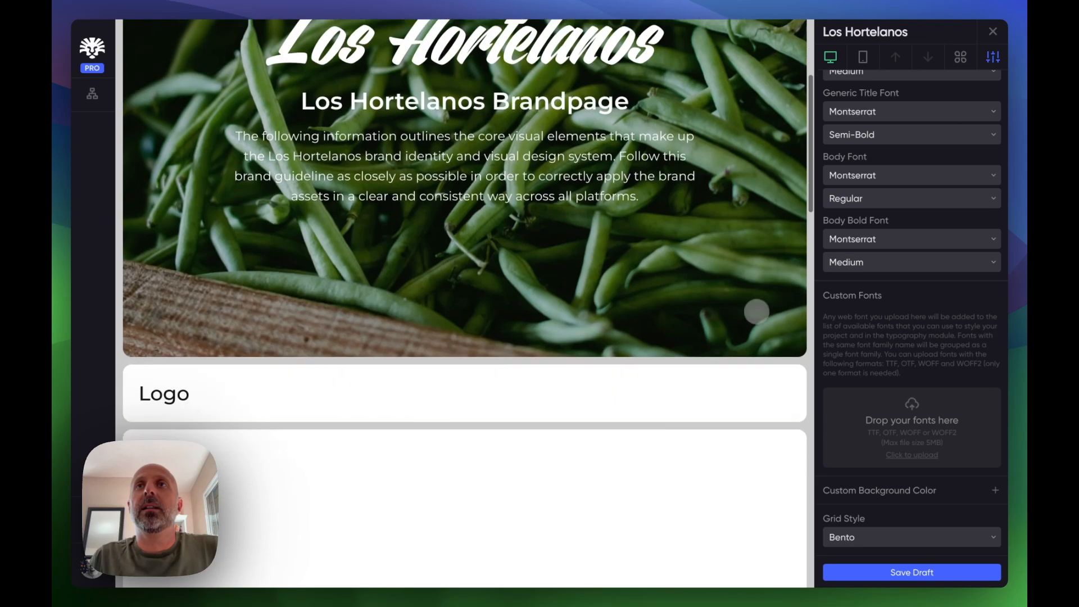
pyautogui.scroll(-3, 757, 313)
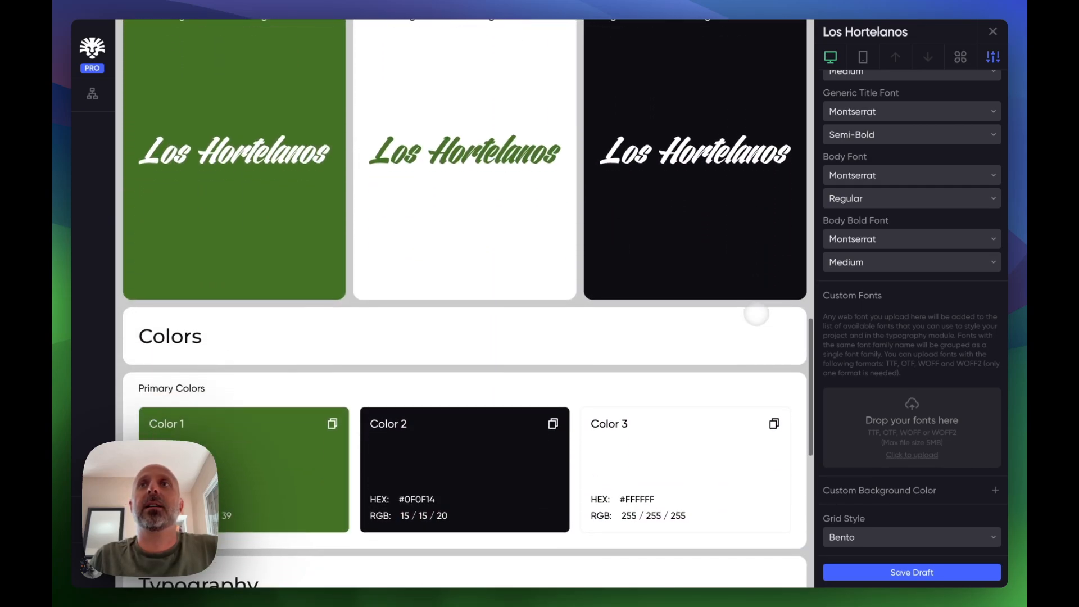
pyautogui.scroll(-1, 915, 511)
pyautogui.click(972, 534)
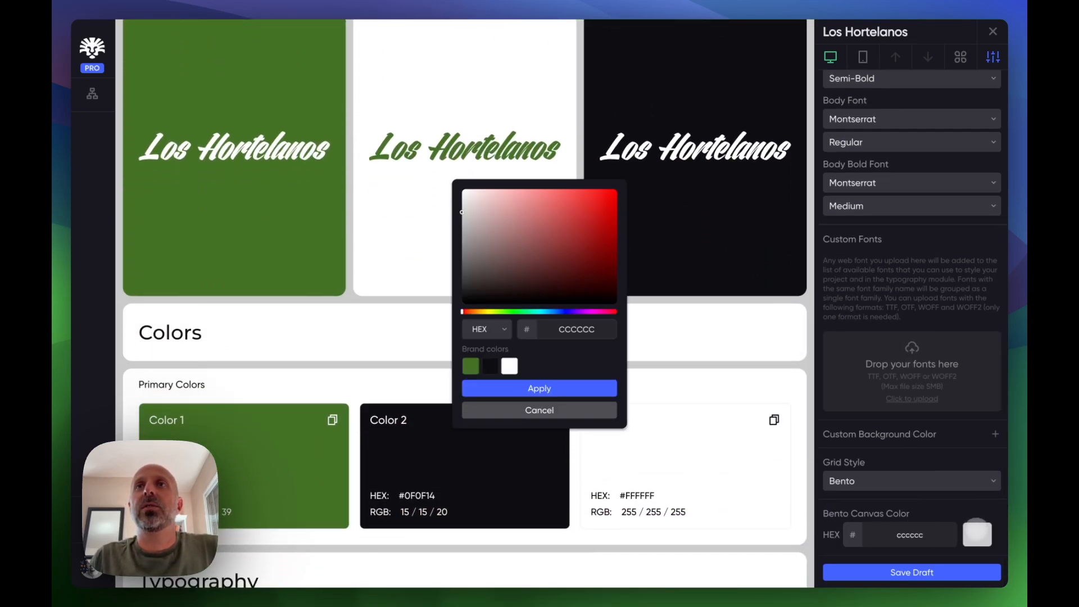
pyautogui.moveTo(499, 236); pyautogui.dragTo(552, 225)
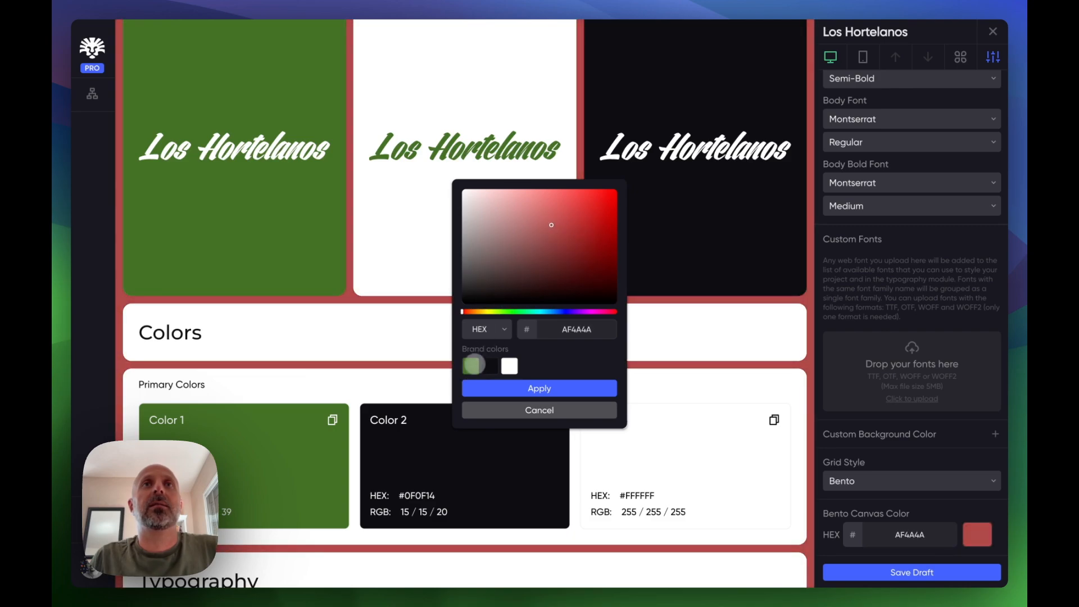
pyautogui.click(473, 366)
pyautogui.click(510, 238)
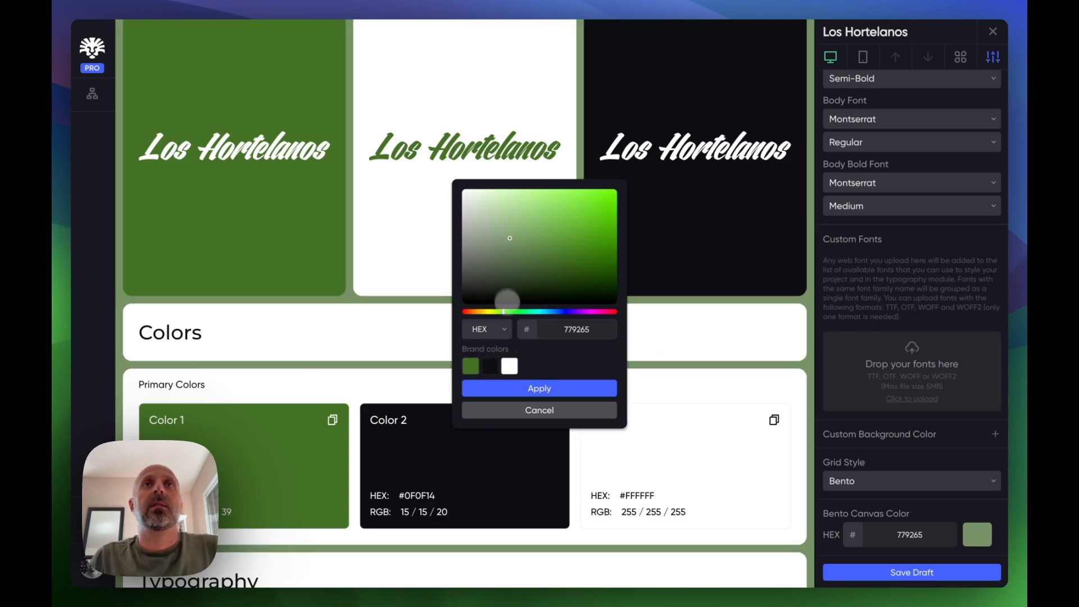
pyautogui.click(510, 366)
pyautogui.click(475, 366)
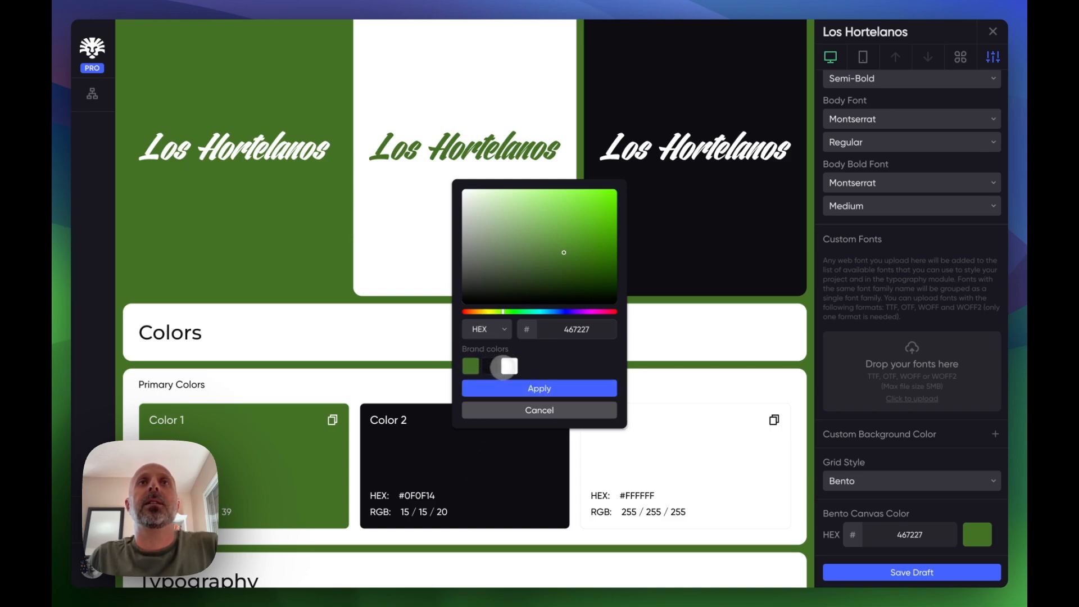
pyautogui.click(509, 367)
pyautogui.click(486, 366)
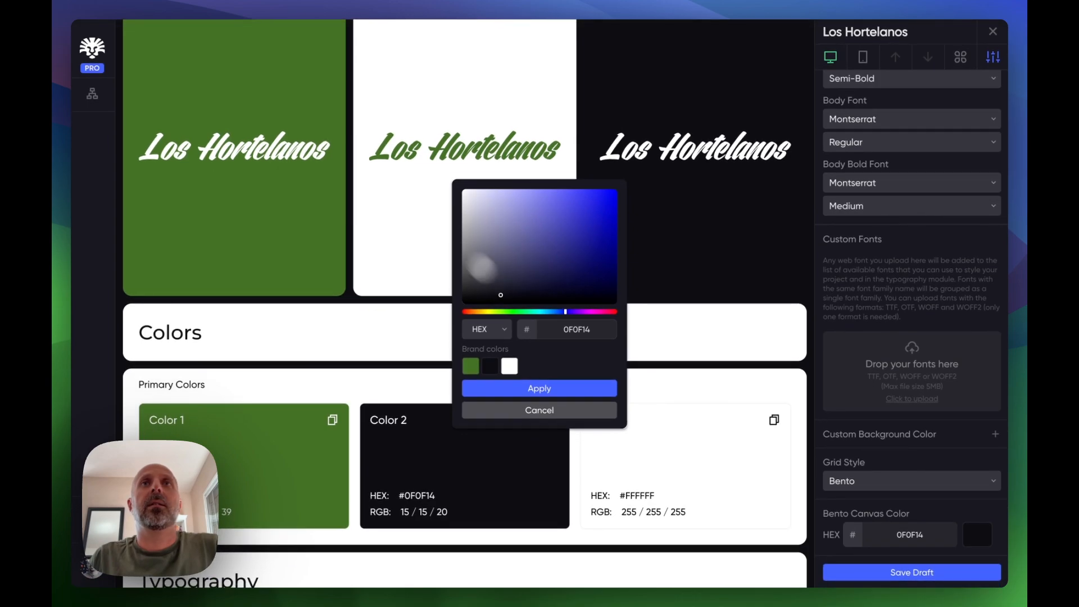
pyautogui.click(537, 387)
# - Set the grid style back to Default
pyautogui.scroll(-10, 504, 364)
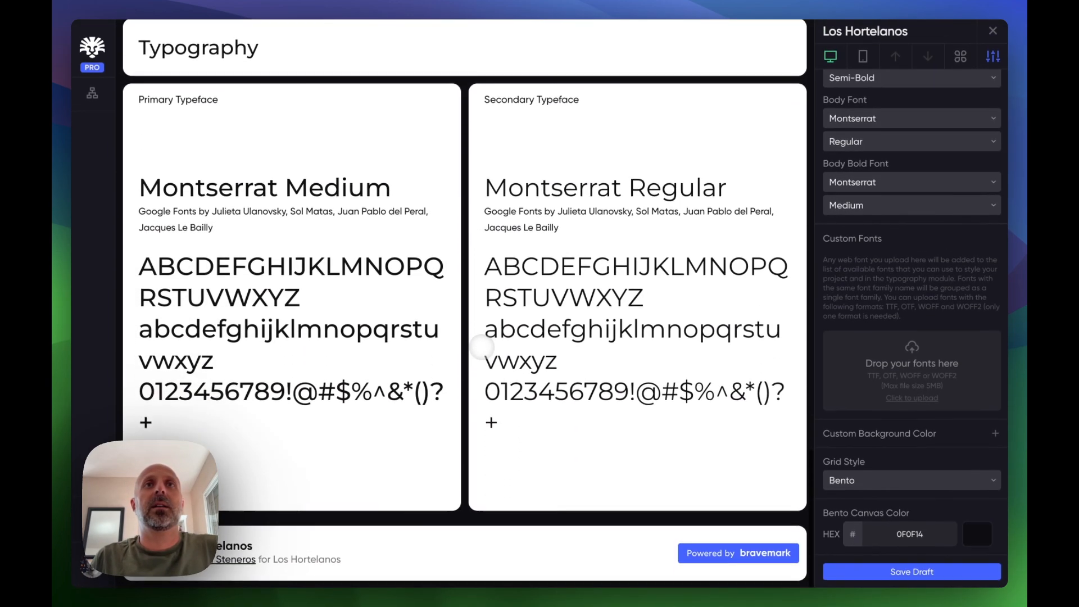
pyautogui.scroll(15, 482, 347)
pyautogui.scroll(10, 481, 347)
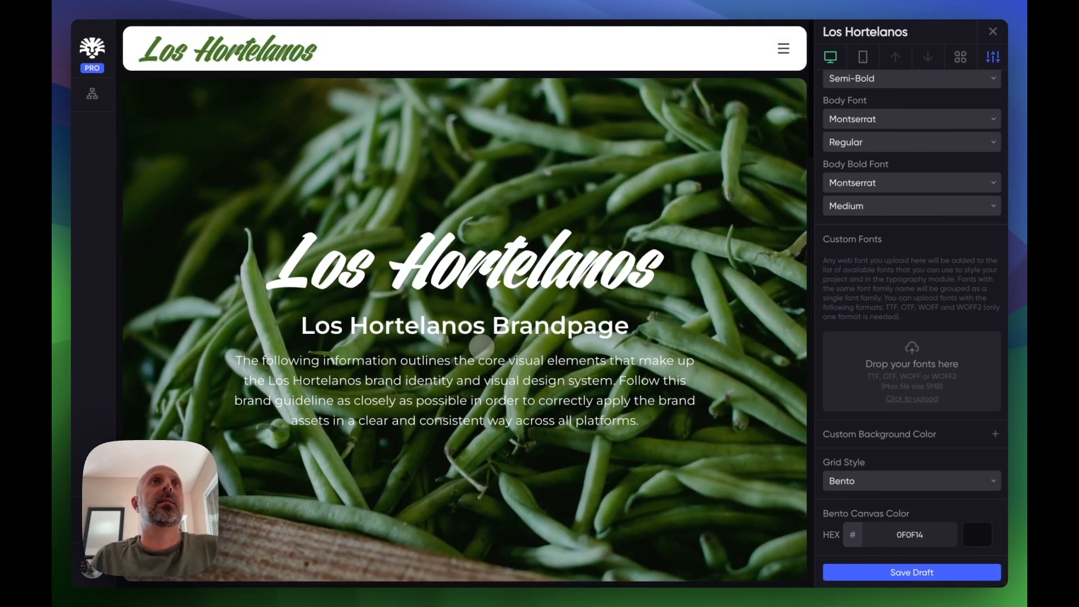
pyautogui.click(871, 481)
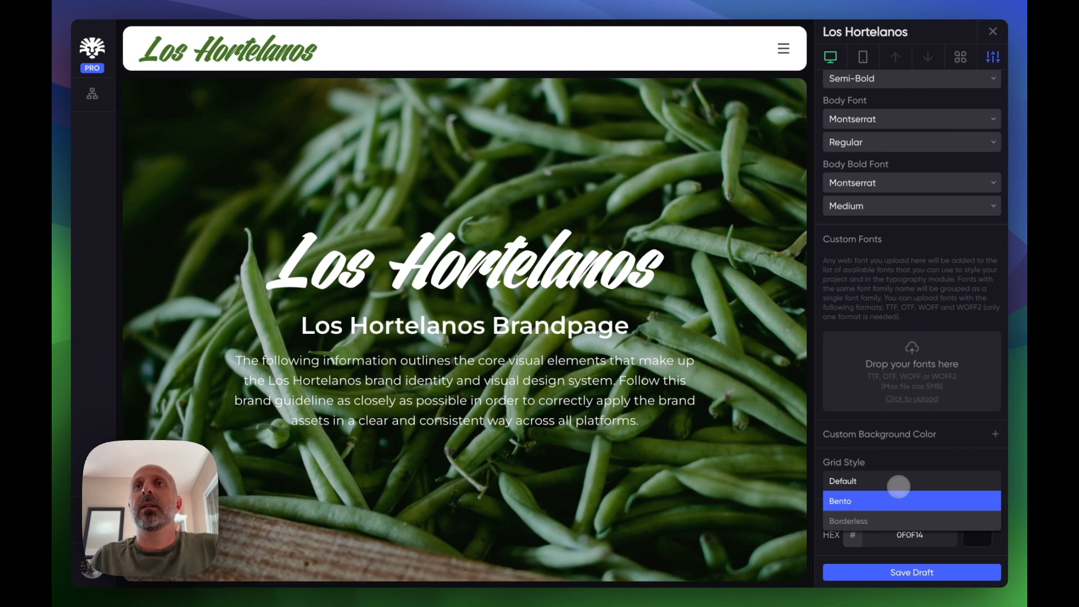
pyautogui.click(862, 481)
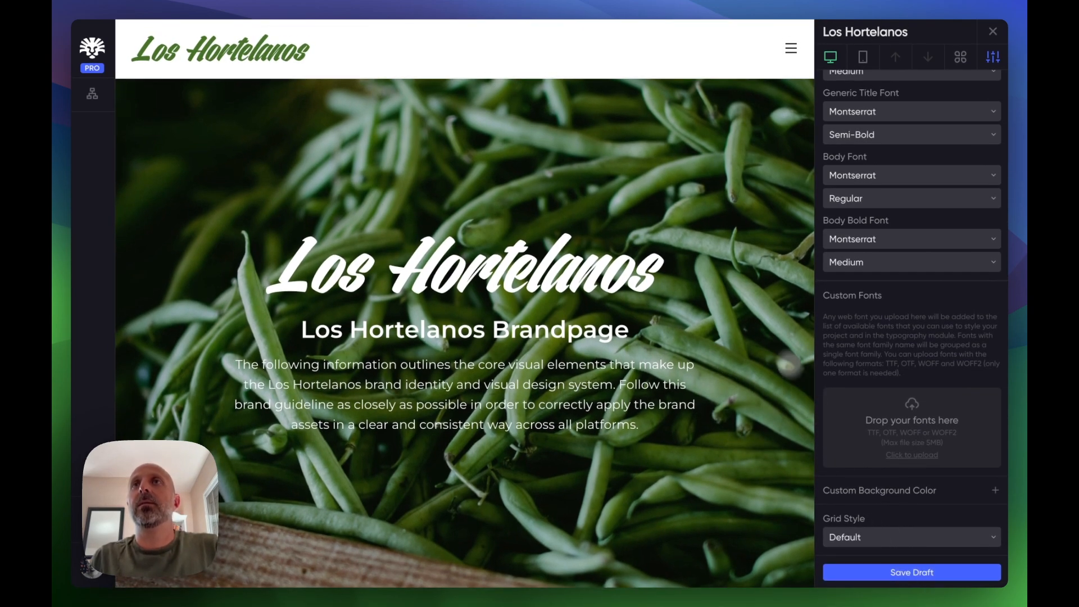
# - Add an Image module at the bottom of the page, below the Typography section
pyautogui.scroll(-10, 533, 287)
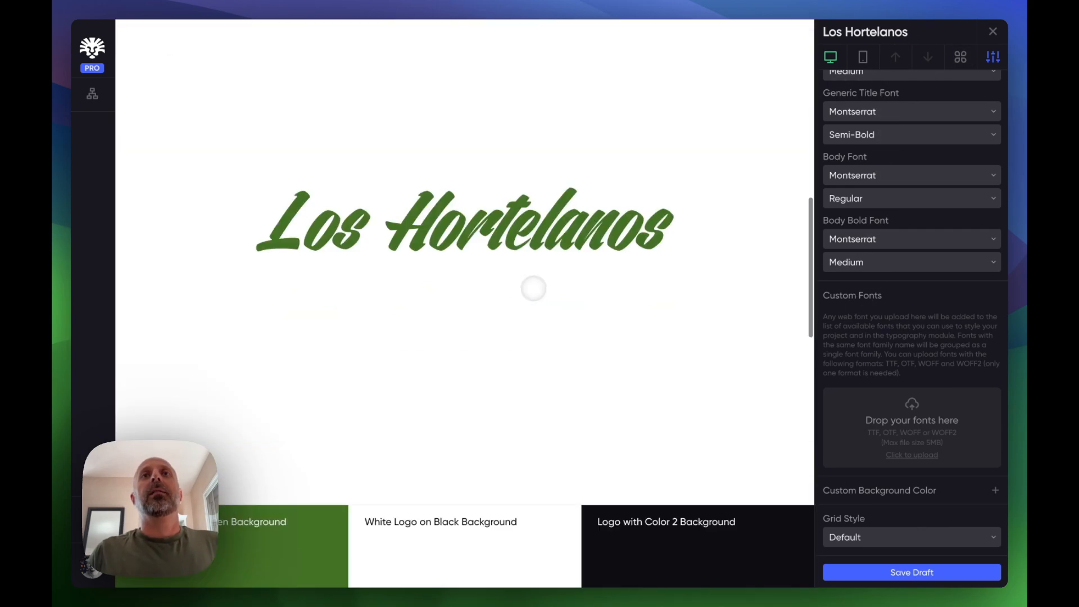
pyautogui.scroll(-10, 532, 289)
pyautogui.scroll(5, 536, 287)
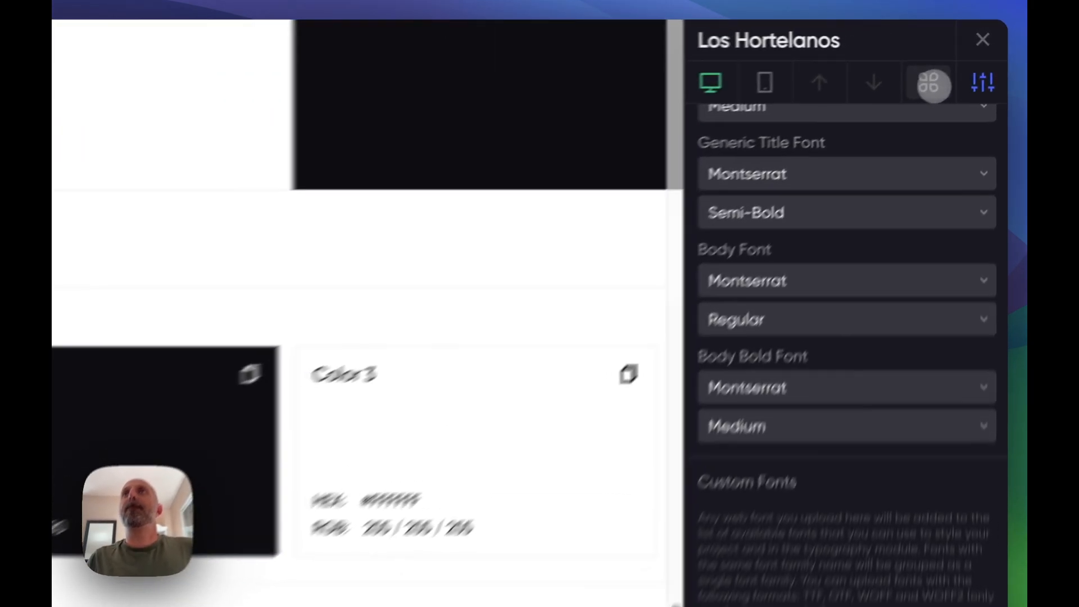
pyautogui.click(960, 57)
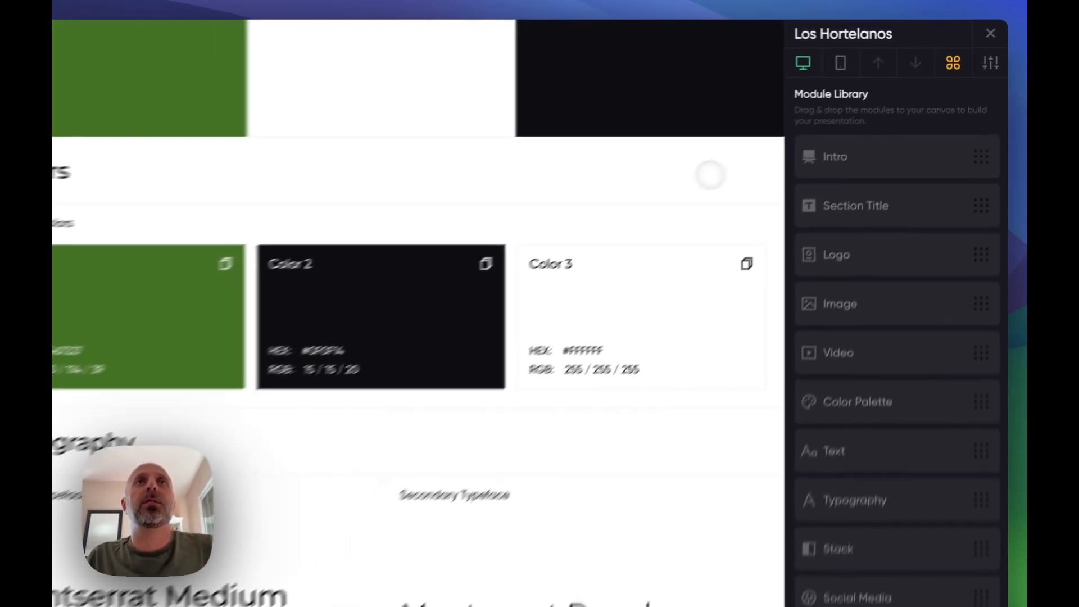
pyautogui.scroll(-5, 702, 360)
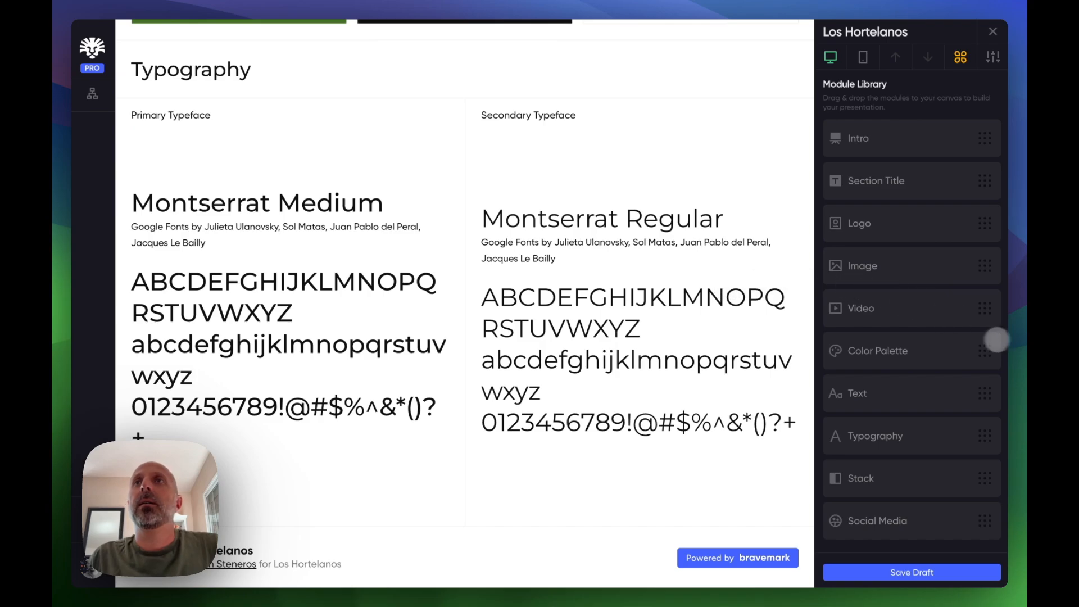
pyautogui.moveTo(881, 264); pyautogui.dragTo(478, 510)
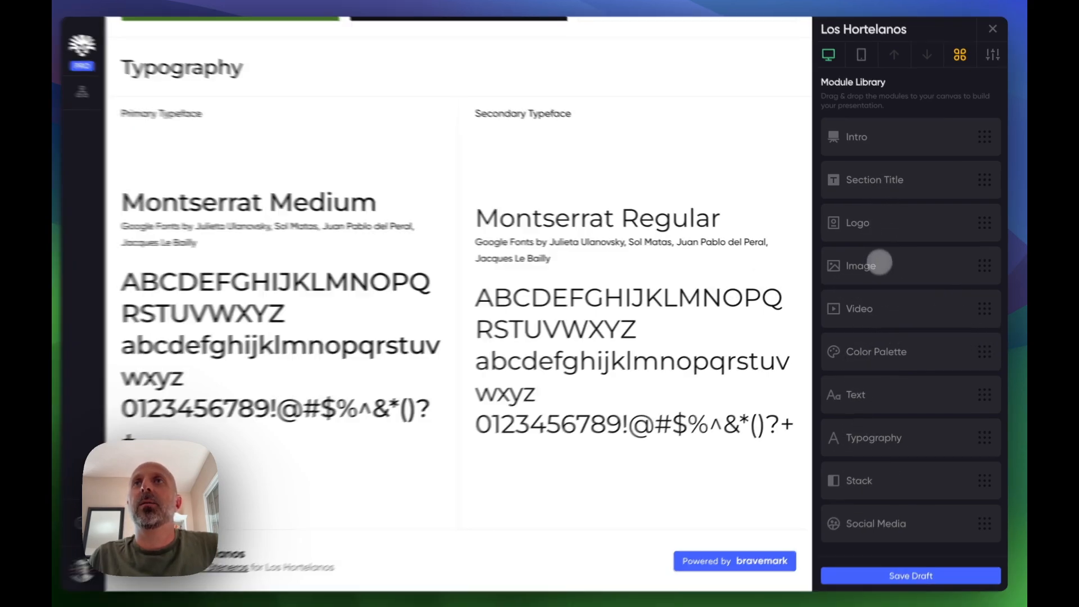
pyautogui.moveTo(303, 509); pyautogui.dragTo(298, 501)
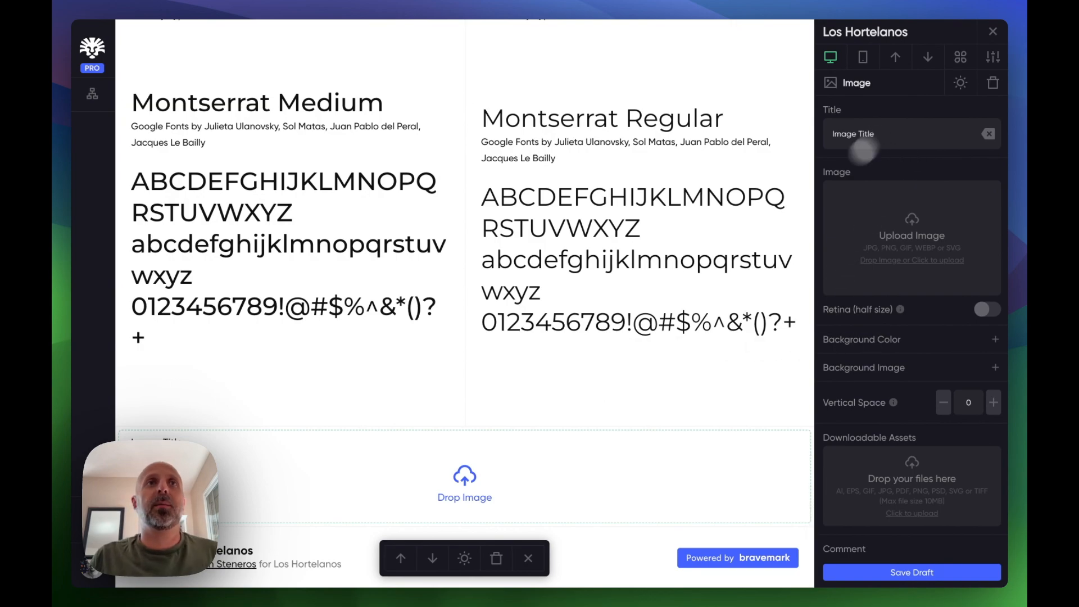
# - Upload los-hortelanos-t-shirt-mockup.jpg into the new Image module and set its title to T-shirt
pyautogui.click(62, 319)
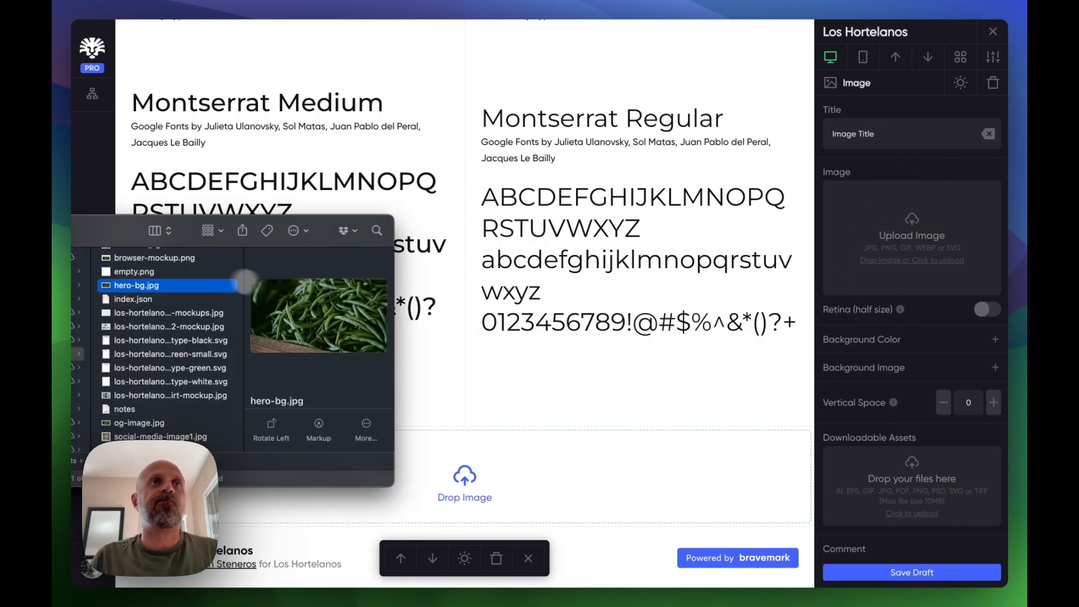
pyautogui.scroll(-3, 133, 378)
pyautogui.click(158, 329)
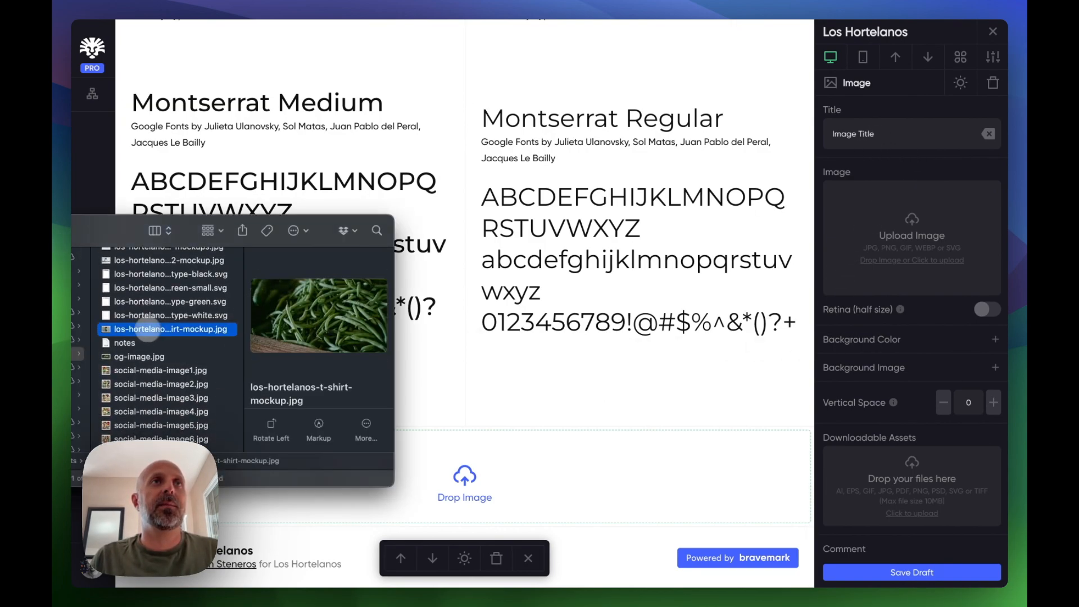
pyautogui.moveTo(161, 330); pyautogui.dragTo(494, 465)
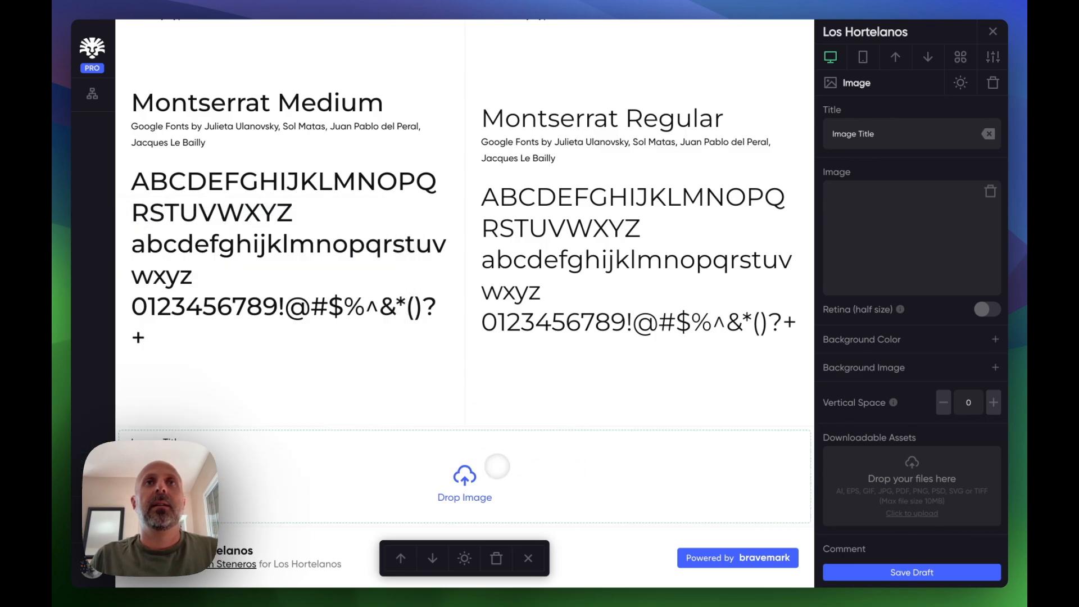
pyautogui.scroll(-6, 522, 388)
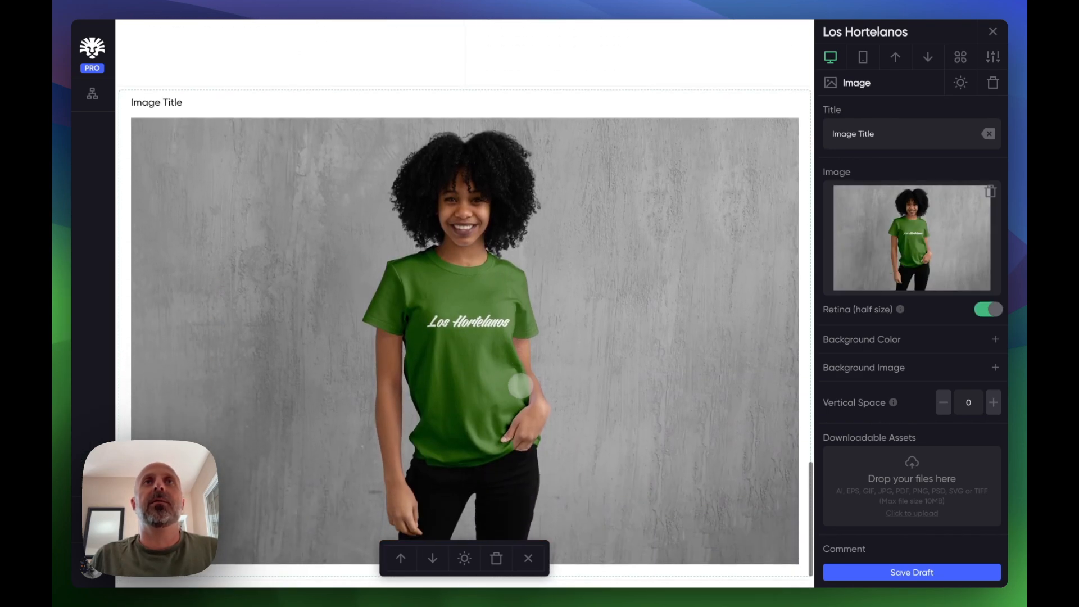
pyautogui.click(856, 129)
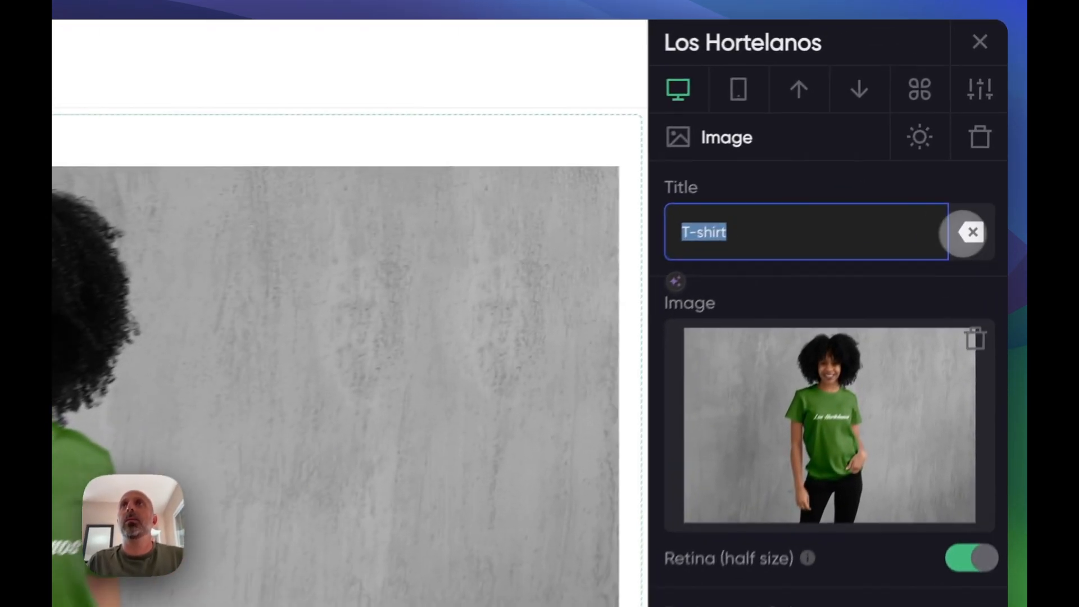
pyautogui.click(988, 134)
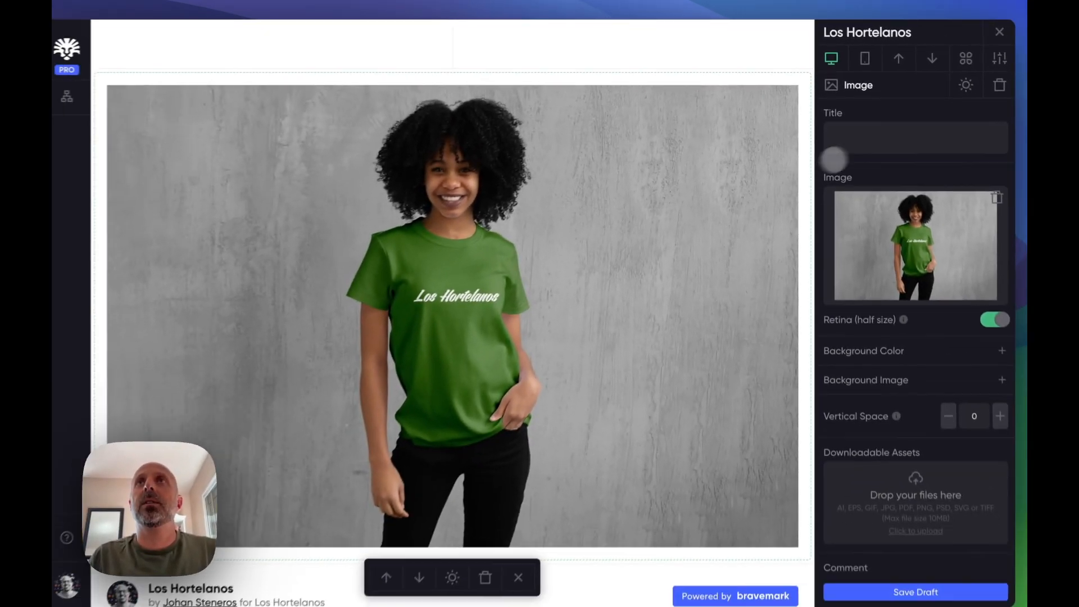
pyautogui.click(743, 251)
pyautogui.write('T-shirt')
pyautogui.scroll(-2, 583, 257)
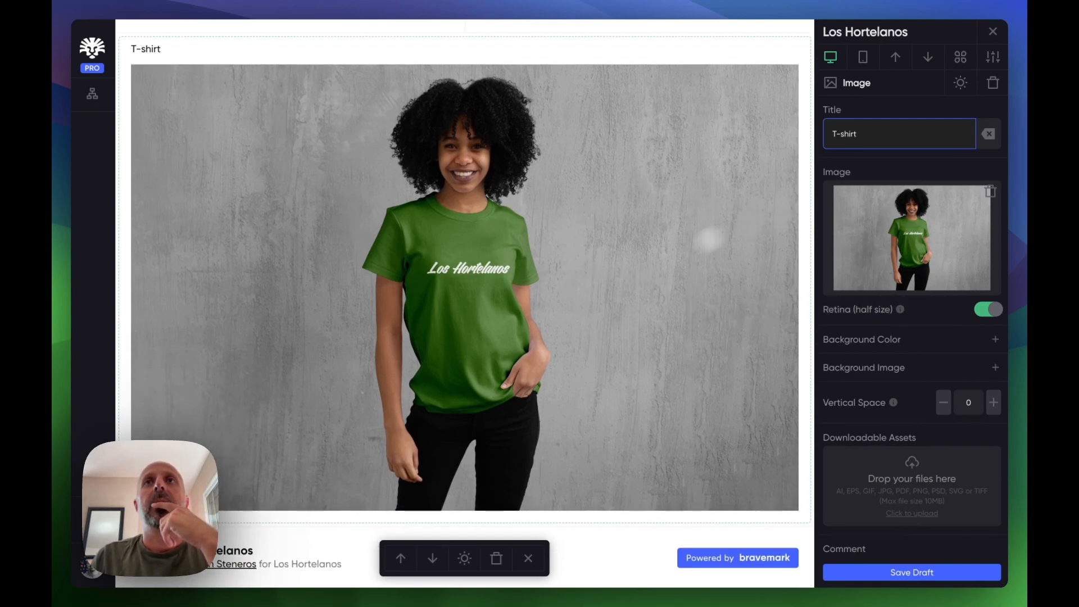
# - Add another Image module below the T-shirt image, upload los-hortelanos-bag2-mockup.jpg and title it Shopping Bag
pyautogui.click(960, 57)
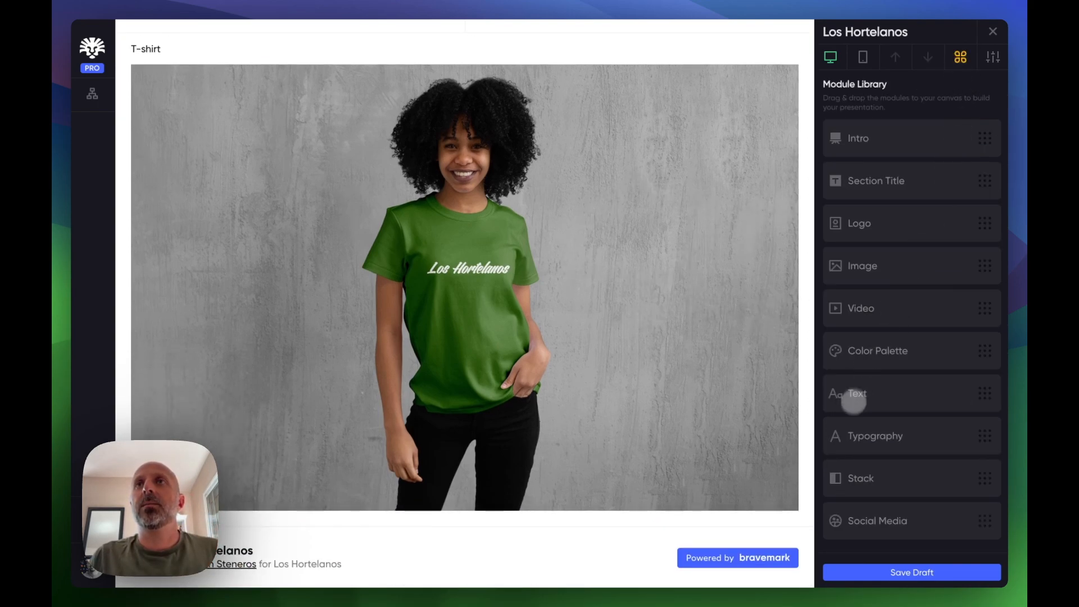
pyautogui.moveTo(877, 267); pyautogui.dragTo(641, 465)
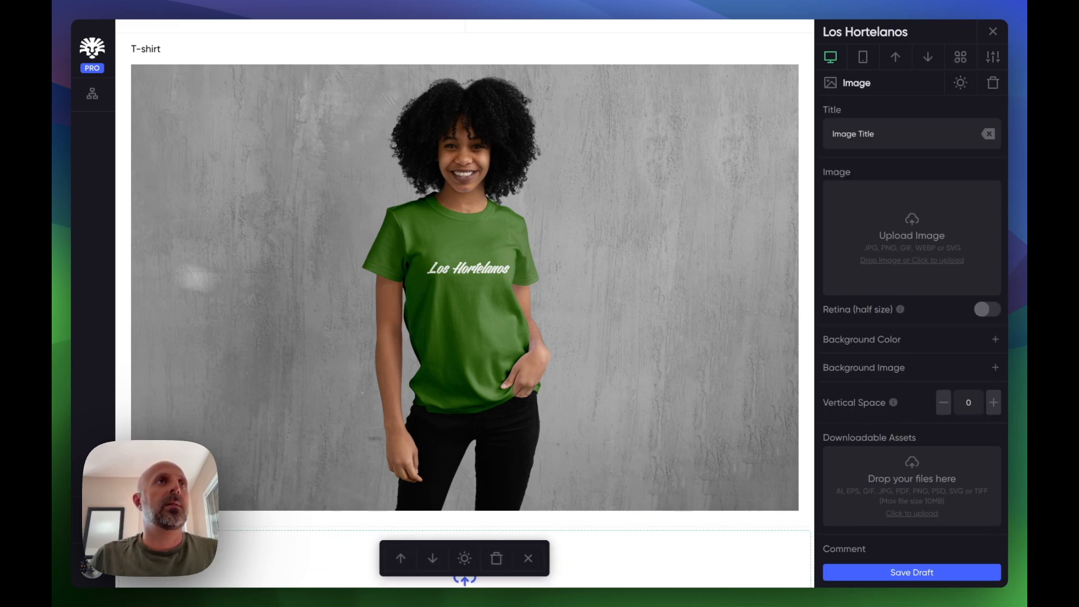
pyautogui.press('super+Tab')
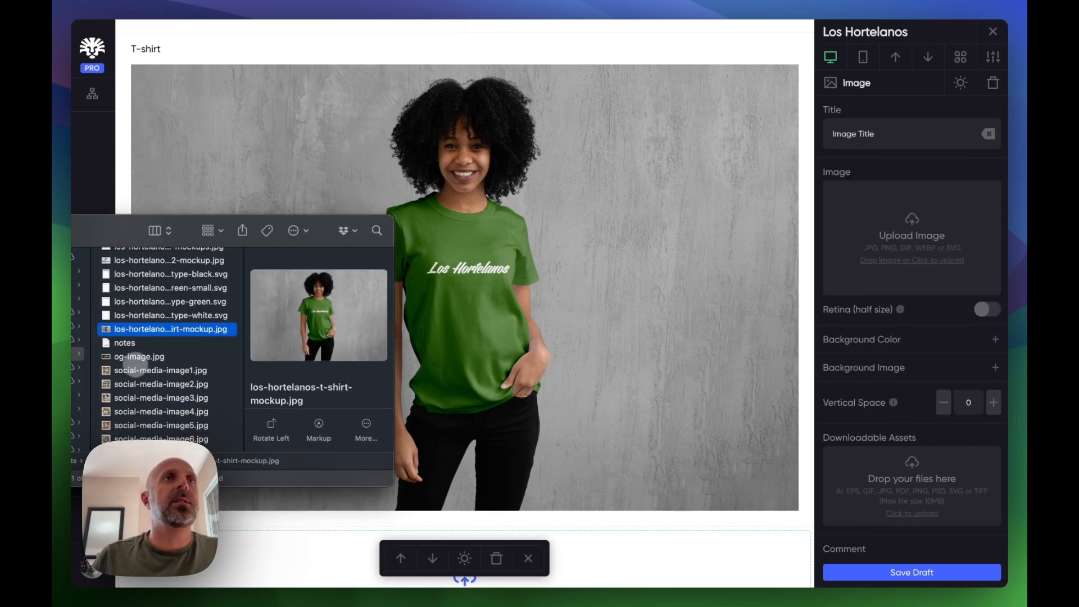
pyautogui.scroll(3, 135, 314)
pyautogui.click(127, 323)
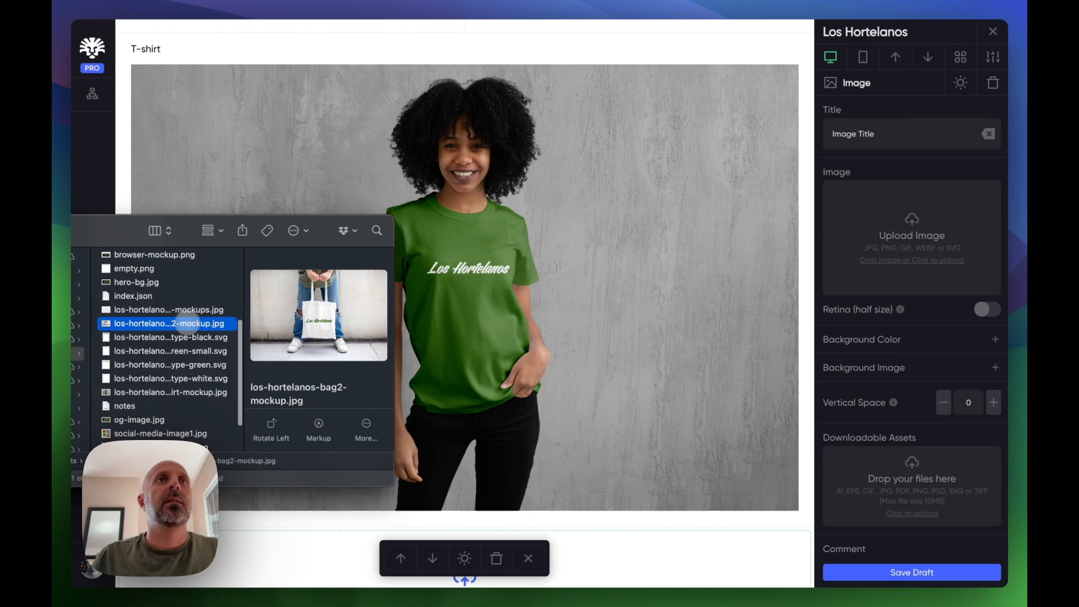
pyautogui.scroll(-3, 393, 337)
pyautogui.moveTo(183, 323); pyautogui.dragTo(578, 453)
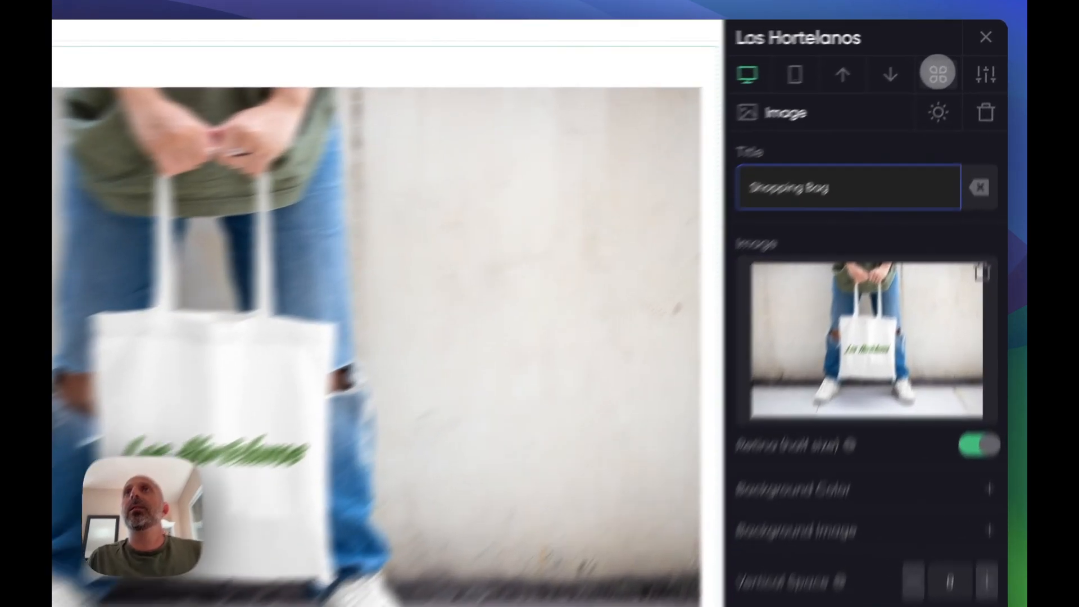
# - Add a third Image module below the shopping bag and upload los-hortelanos-bag-mockups.jpg into it
pyautogui.click(960, 57)
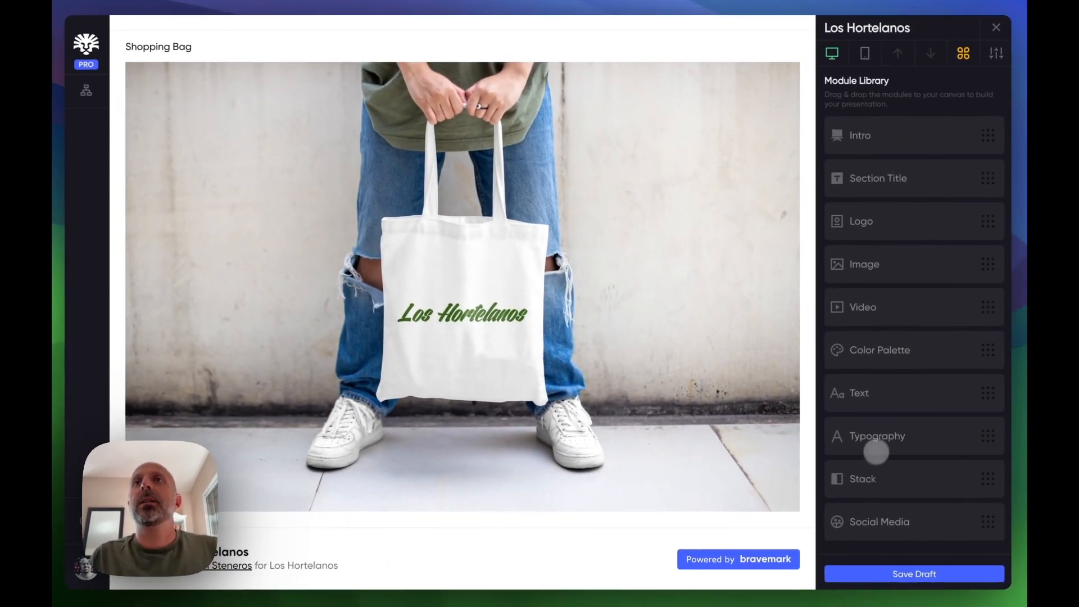
pyautogui.moveTo(687, 443); pyautogui.dragTo(606, 494)
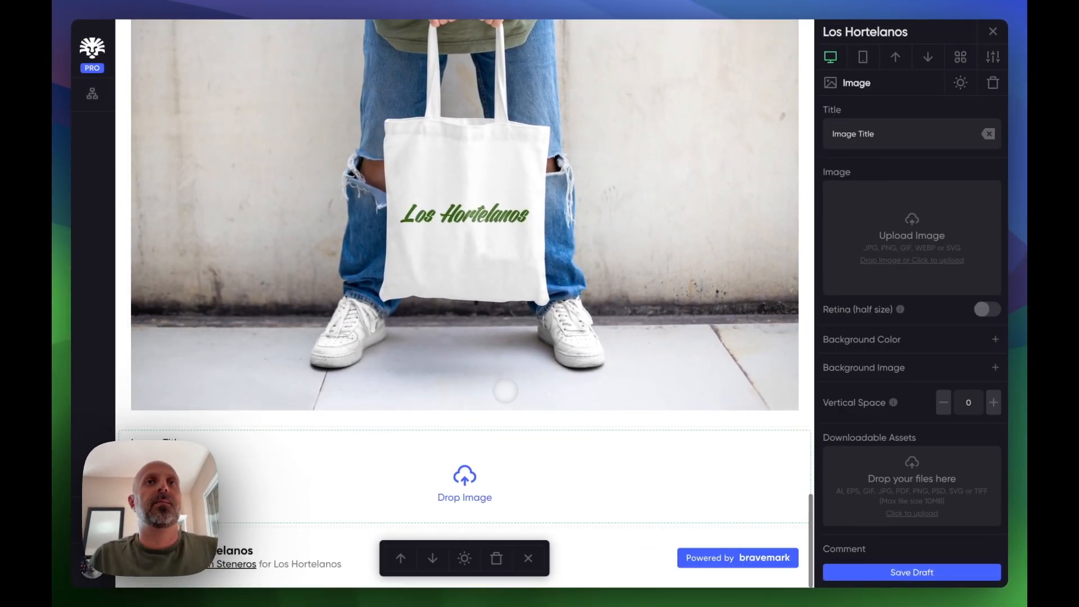
pyautogui.press('super+Tab')
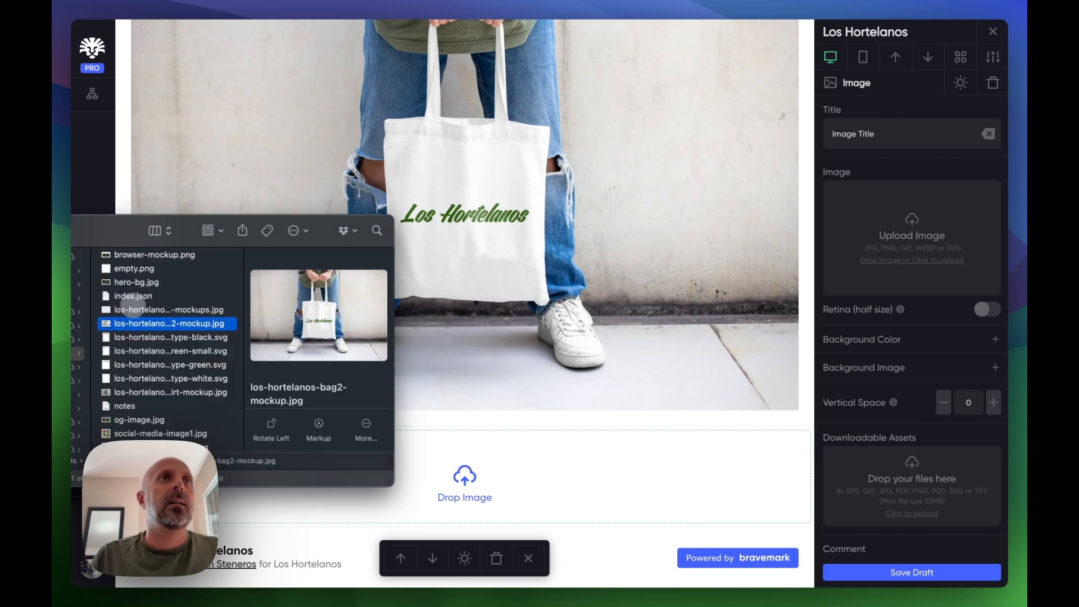
pyautogui.scroll(3, 135, 283)
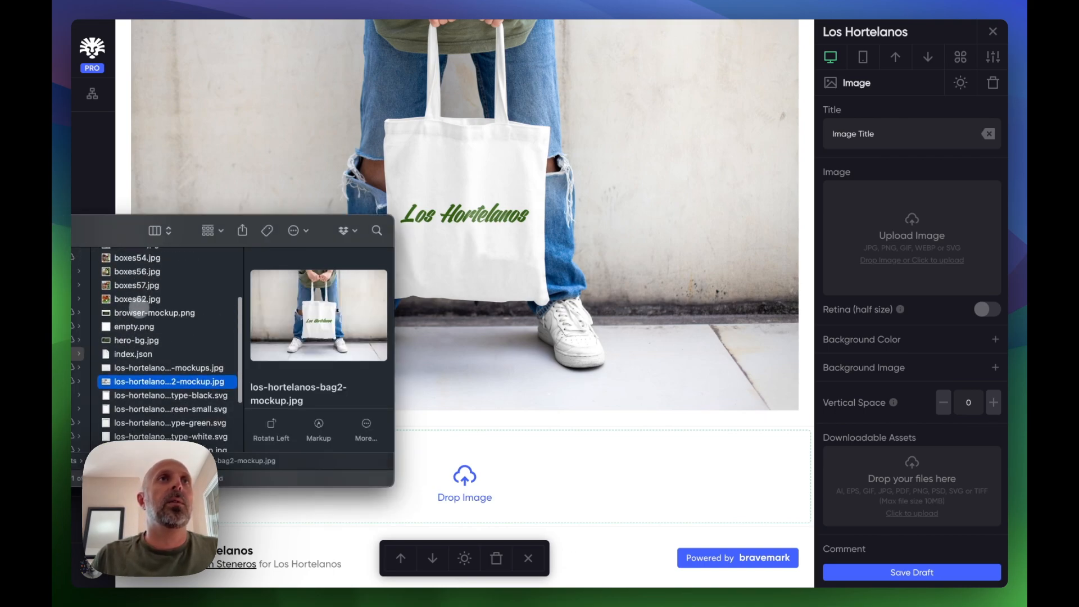
pyautogui.click(140, 312)
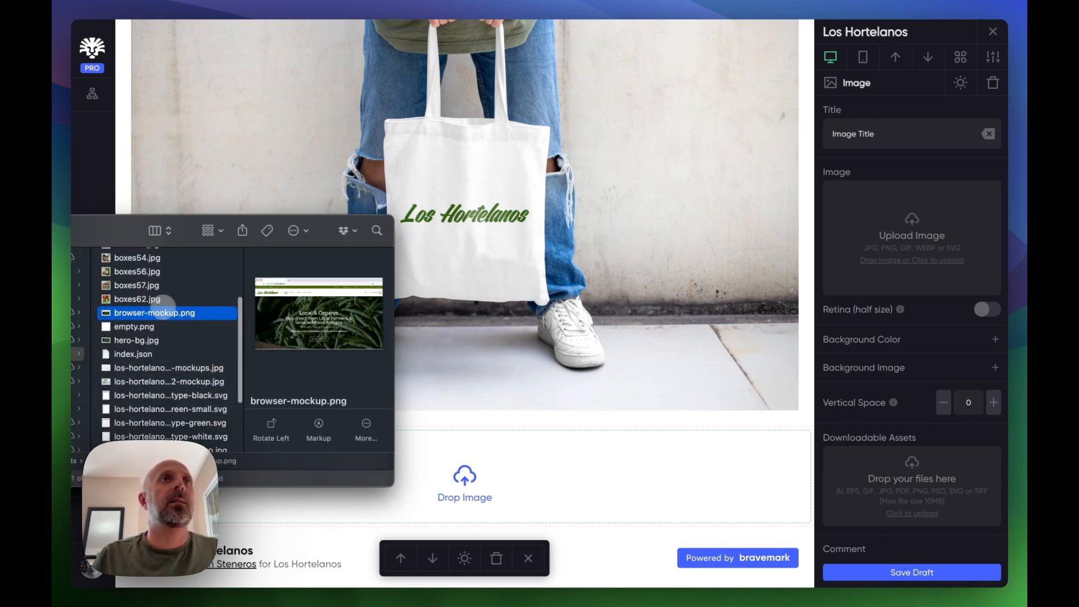
pyautogui.scroll(5, 163, 303)
pyautogui.scroll(-6, 164, 306)
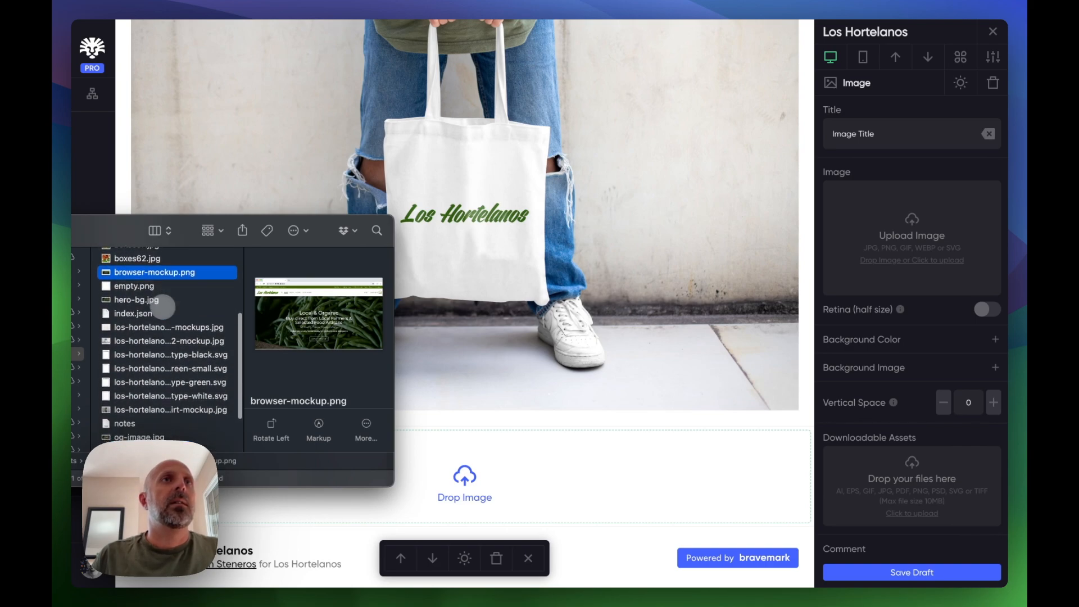
pyautogui.click(128, 340)
pyautogui.click(134, 328)
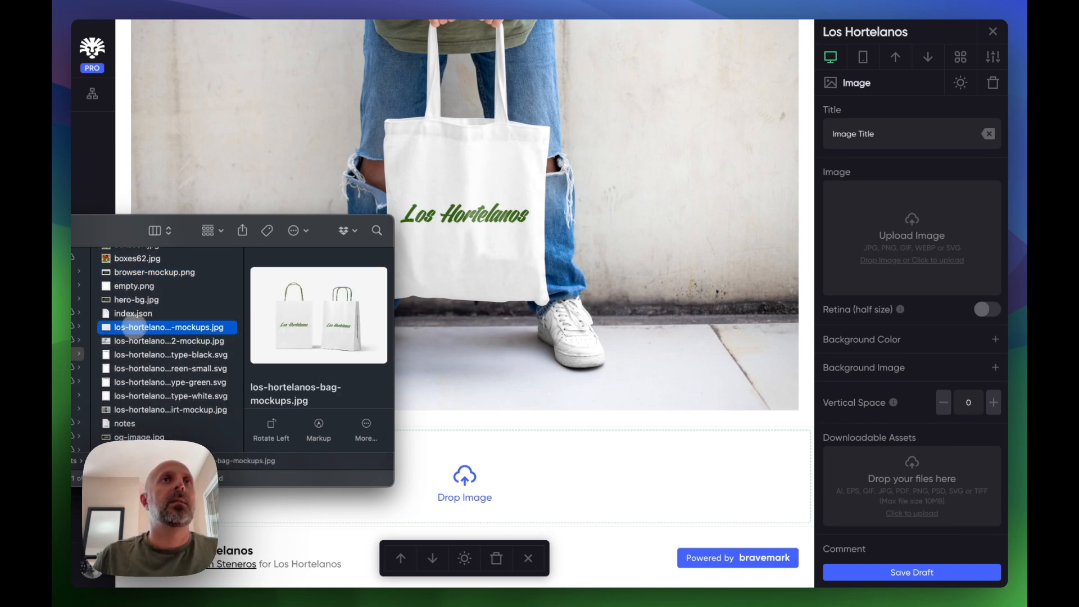
pyautogui.moveTo(144, 327); pyautogui.dragTo(527, 453)
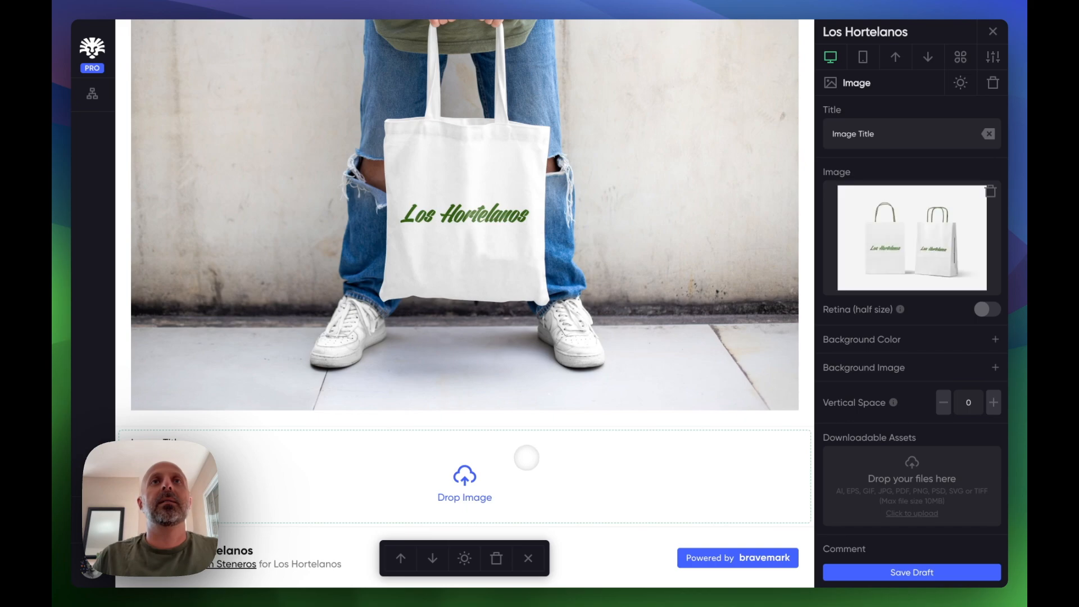
# - Set the new image's title to Paper Bags
pyautogui.scroll(-5, 562, 362)
pyautogui.tripleClick(858, 138)
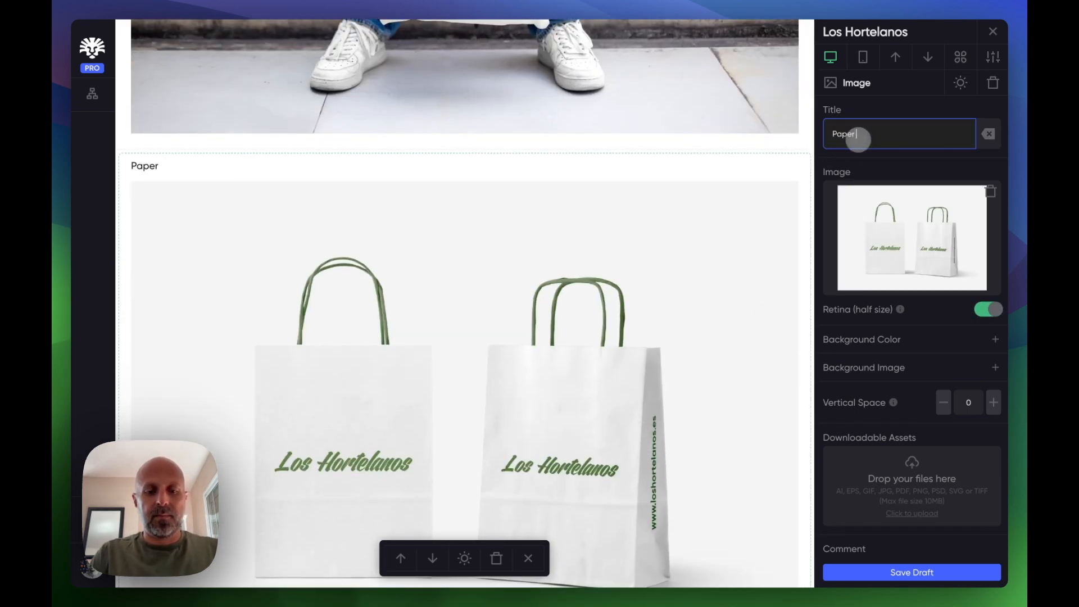
pyautogui.scroll(-2, 674, 306)
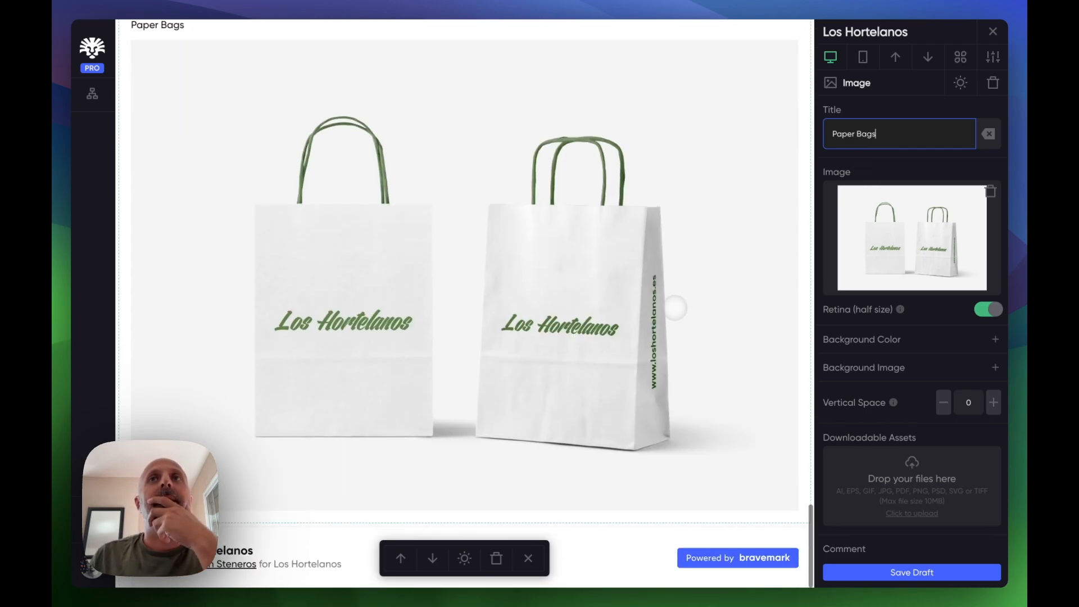
pyautogui.scroll(15, 674, 306)
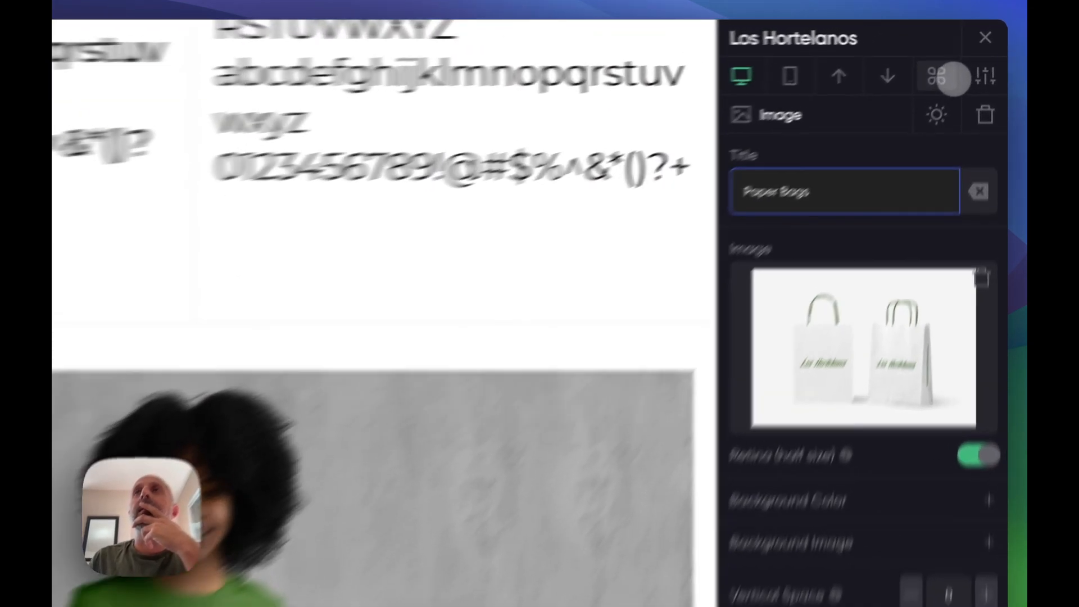
# - Insert a Section Title module above the T-shirt image and rename it Brand Mockups
pyautogui.click(961, 57)
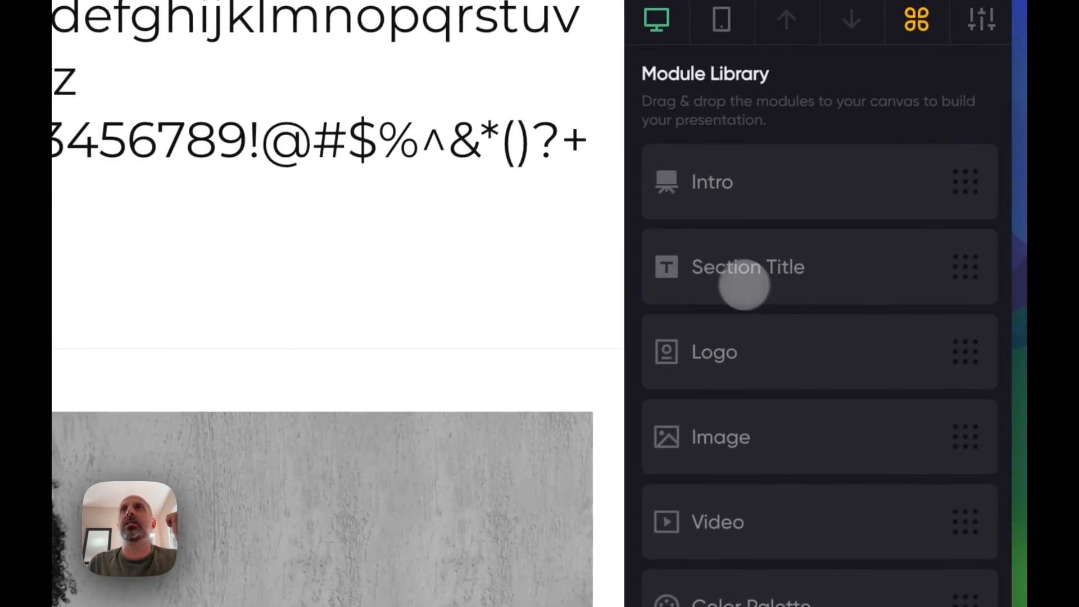
pyautogui.moveTo(744, 284); pyautogui.dragTo(0, 340)
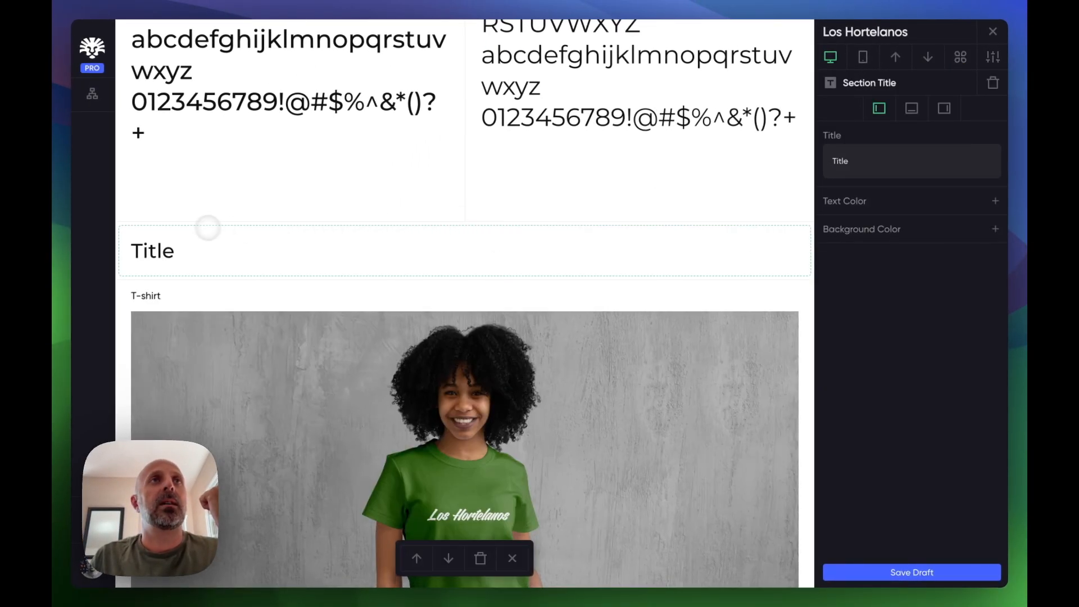
pyautogui.scroll(3, 294, 236)
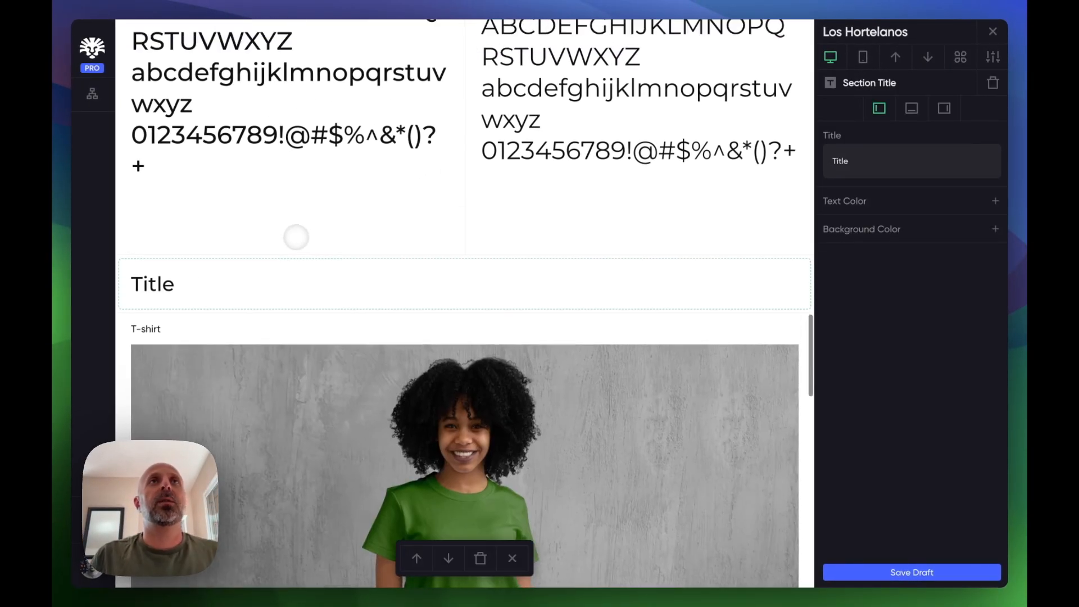
pyautogui.scroll(-3, 294, 236)
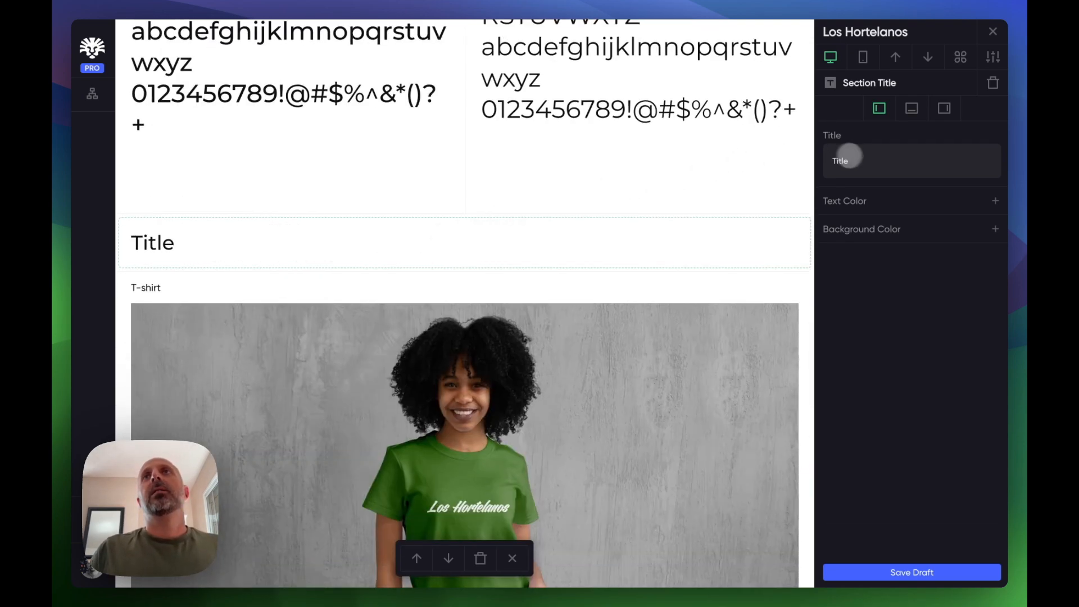
pyautogui.doubleClick(845, 158)
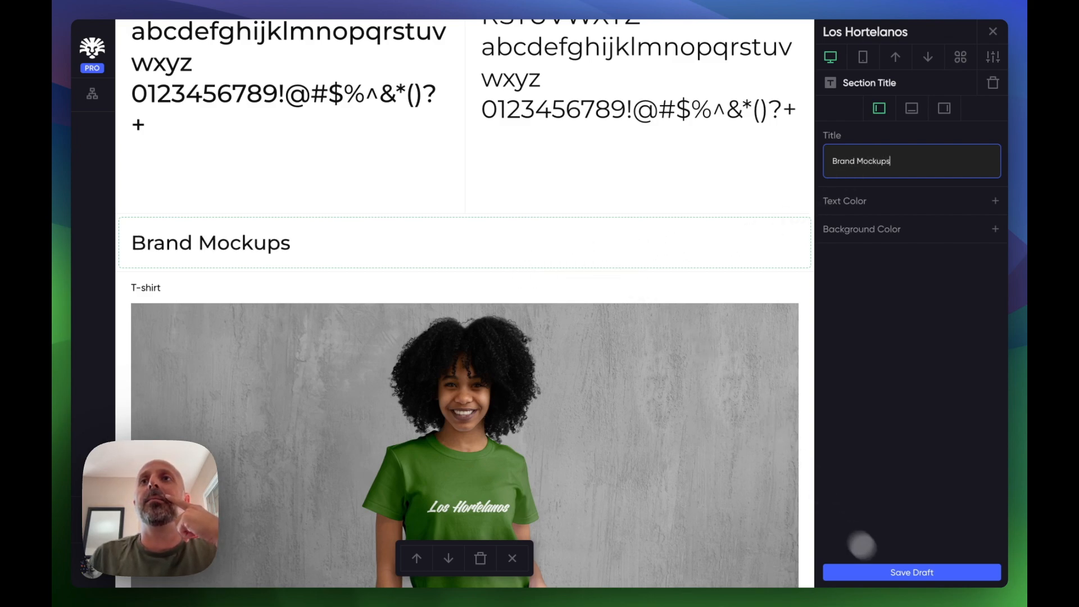
# - Save the page as a draft and close the confirmation dialog
pyautogui.click(905, 571)
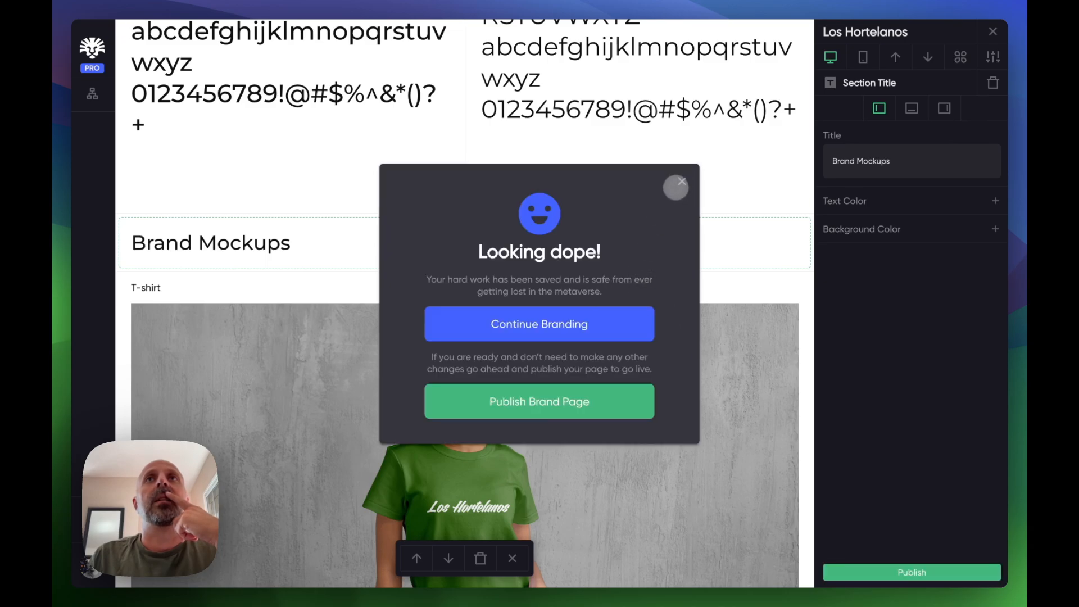
pyautogui.click(681, 182)
# - Test the page's navigation menu by jumping to the Brand Mockups and Typography sections
pyautogui.scroll(15, 624, 258)
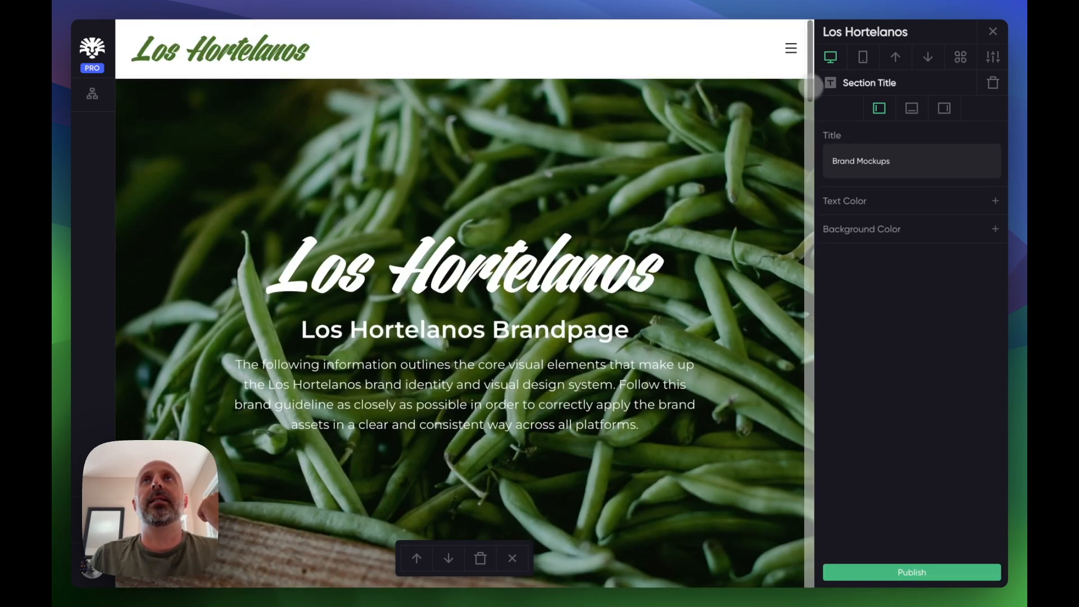
pyautogui.click(790, 48)
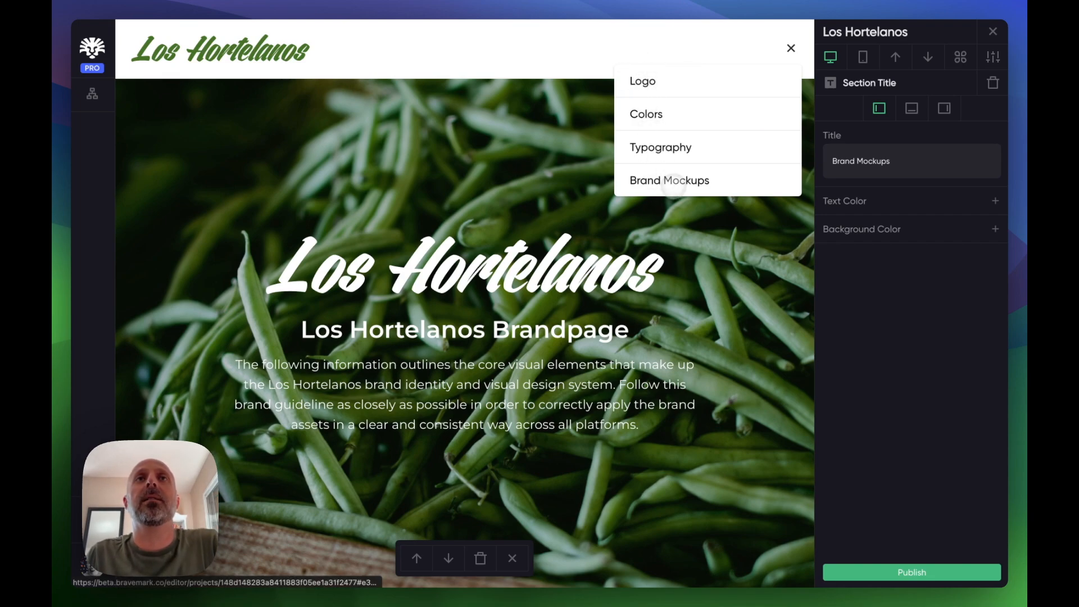
pyautogui.click(662, 182)
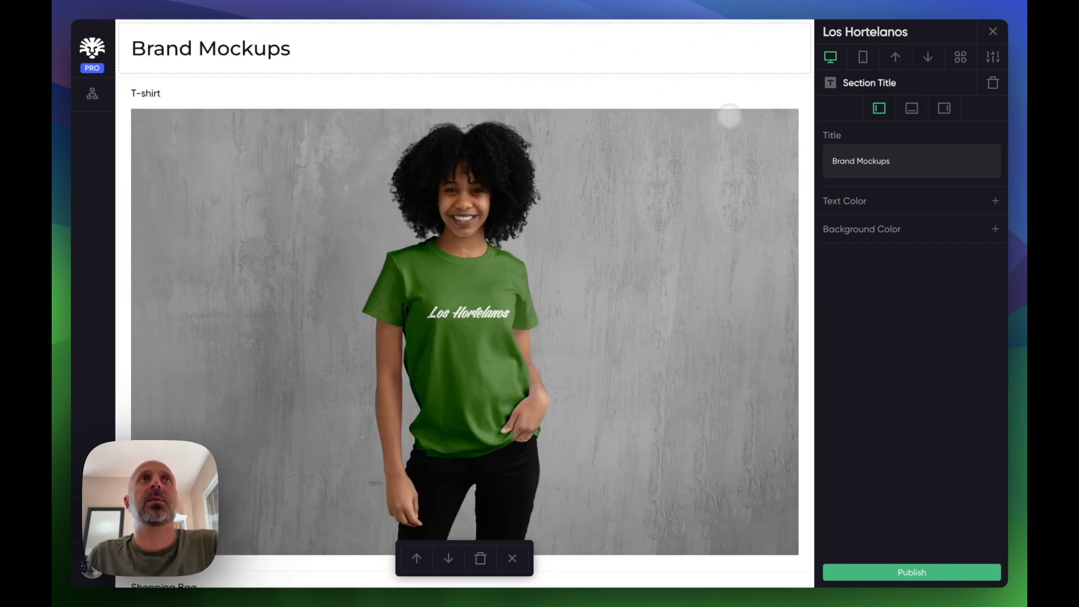
pyautogui.scroll(15, 729, 117)
pyautogui.click(789, 47)
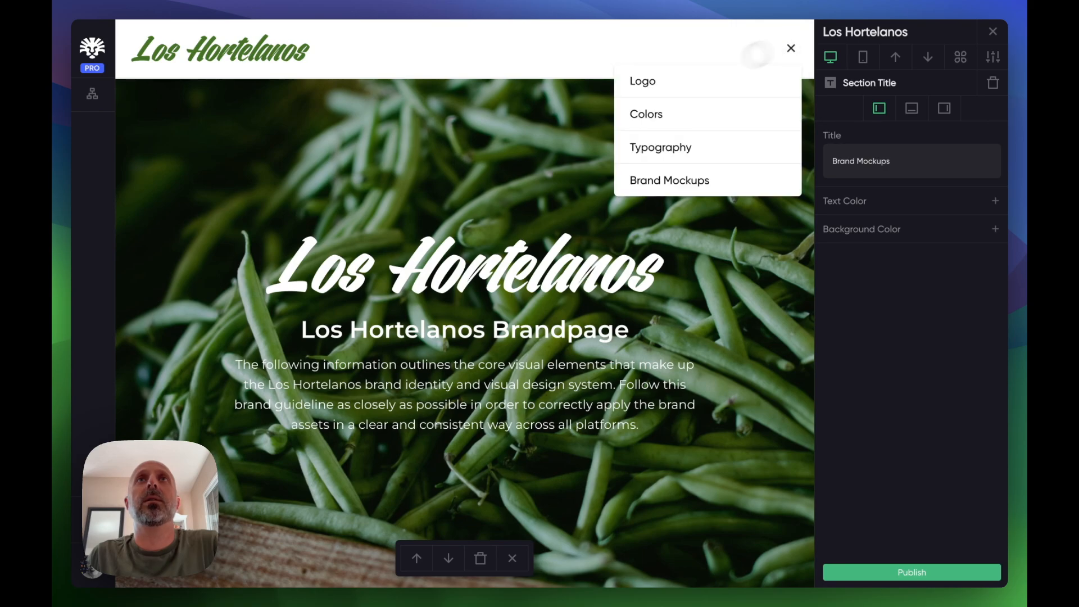
pyautogui.click(665, 147)
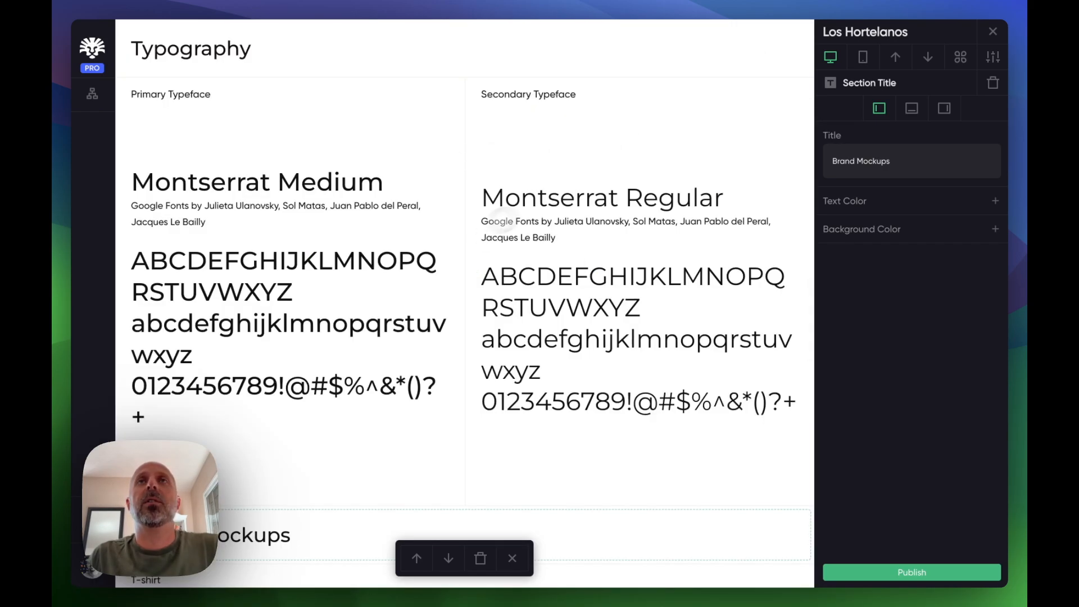
pyautogui.scroll(15, 729, 231)
pyautogui.scroll(-10, 730, 231)
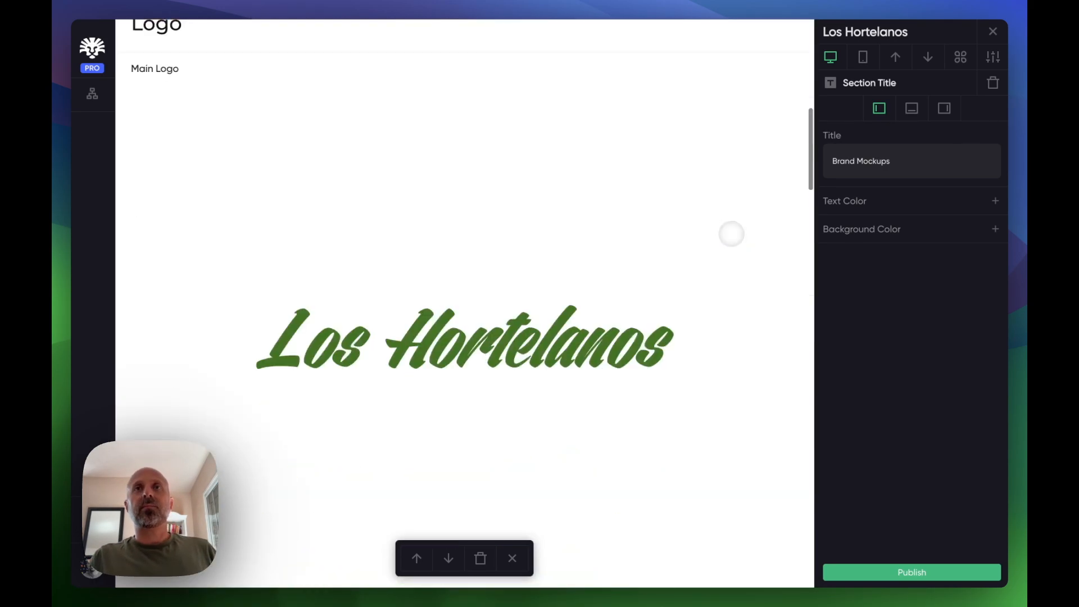
# - Scroll through the Typography and Brand Mockups sections to review the page layout
pyautogui.scroll(-20, 731, 233)
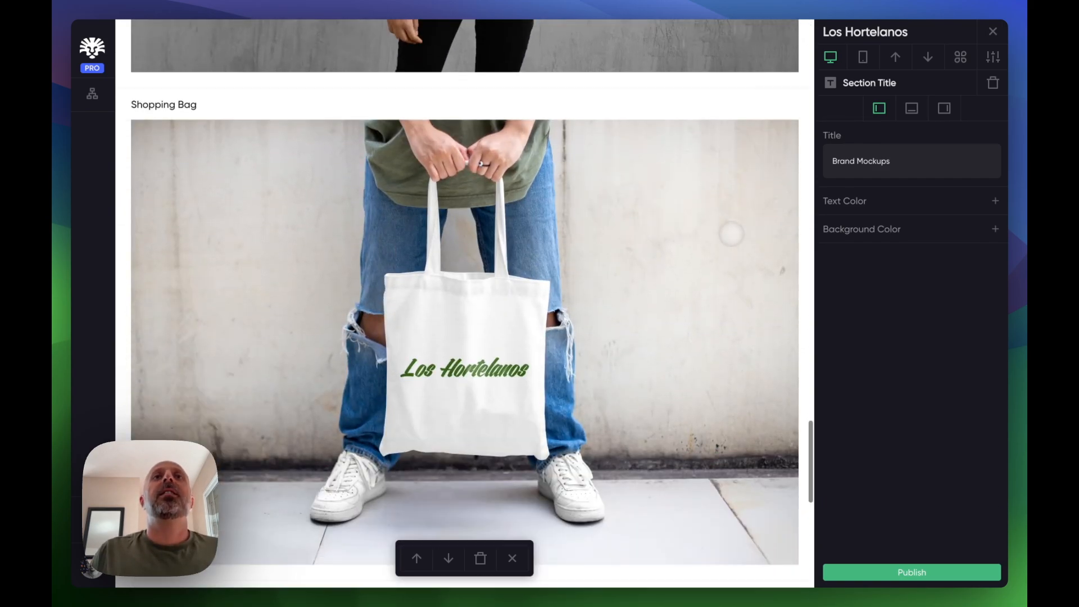
pyautogui.scroll(-4, 731, 233)
pyautogui.scroll(15, 731, 233)
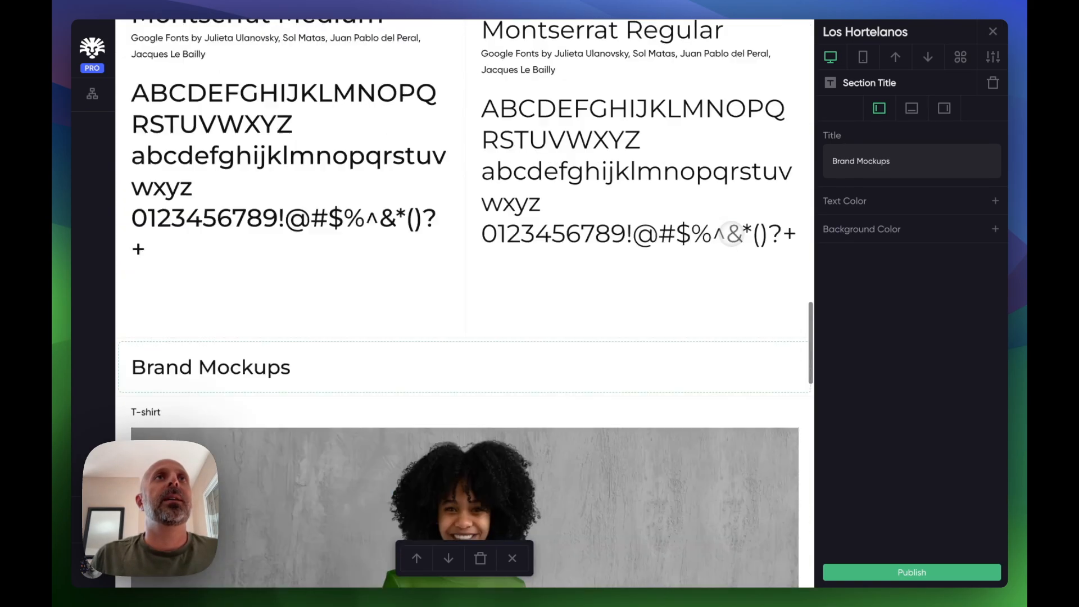
pyautogui.scroll(-3, 731, 234)
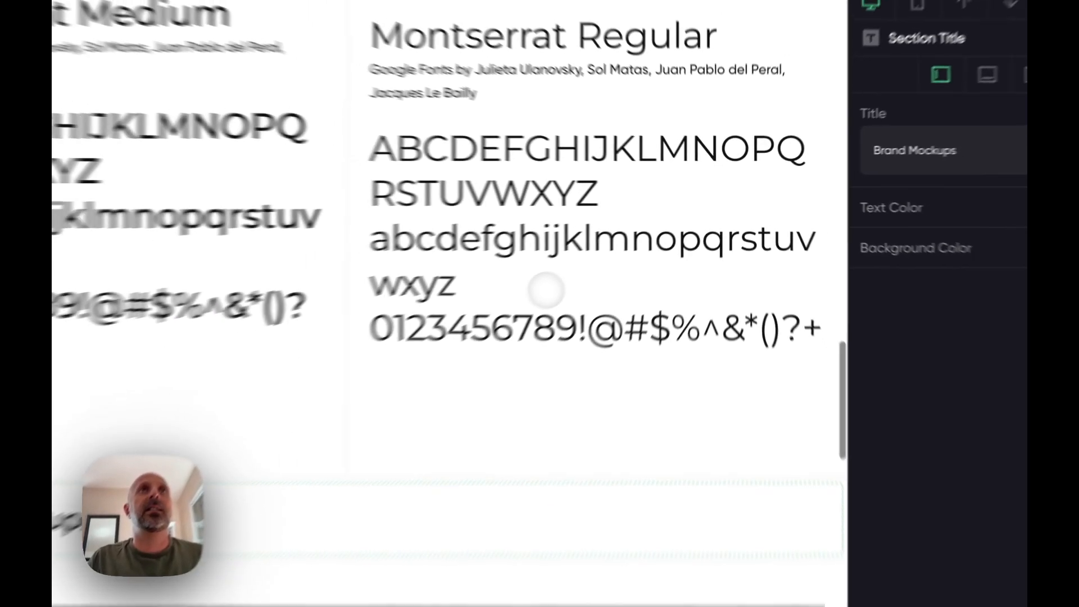
pyautogui.scroll(3, 640, 291)
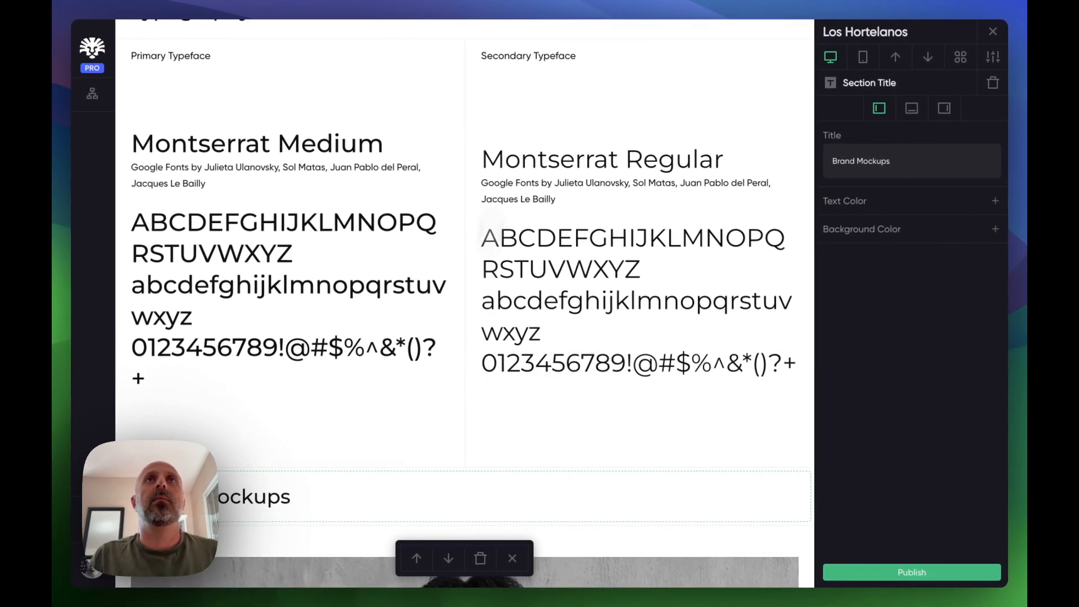
pyautogui.moveTo(582, 505); pyautogui.dragTo(492, 36)
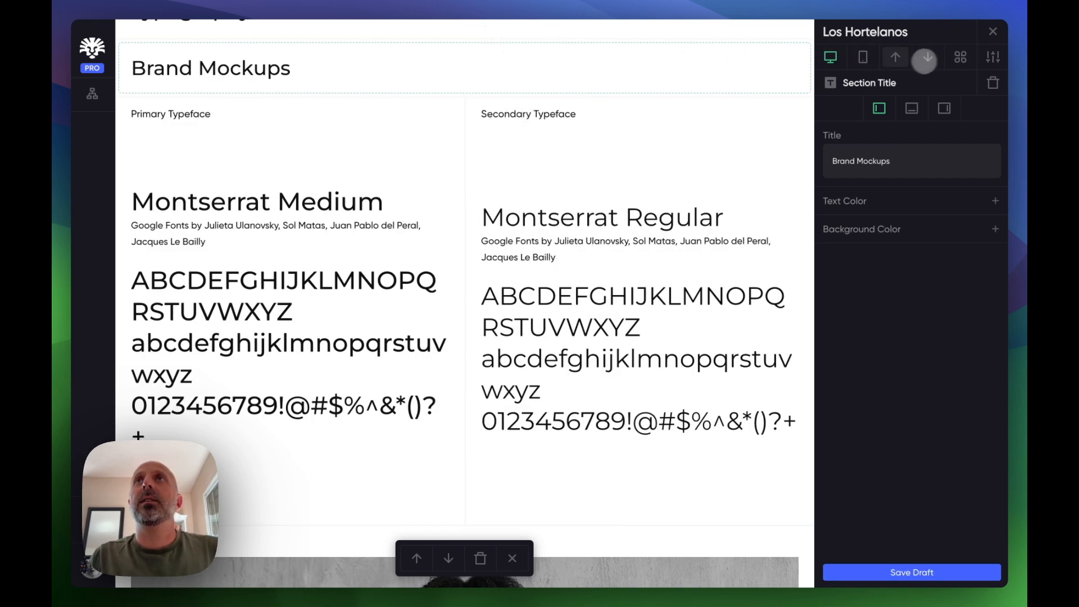
pyautogui.scroll(-3, 506, 359)
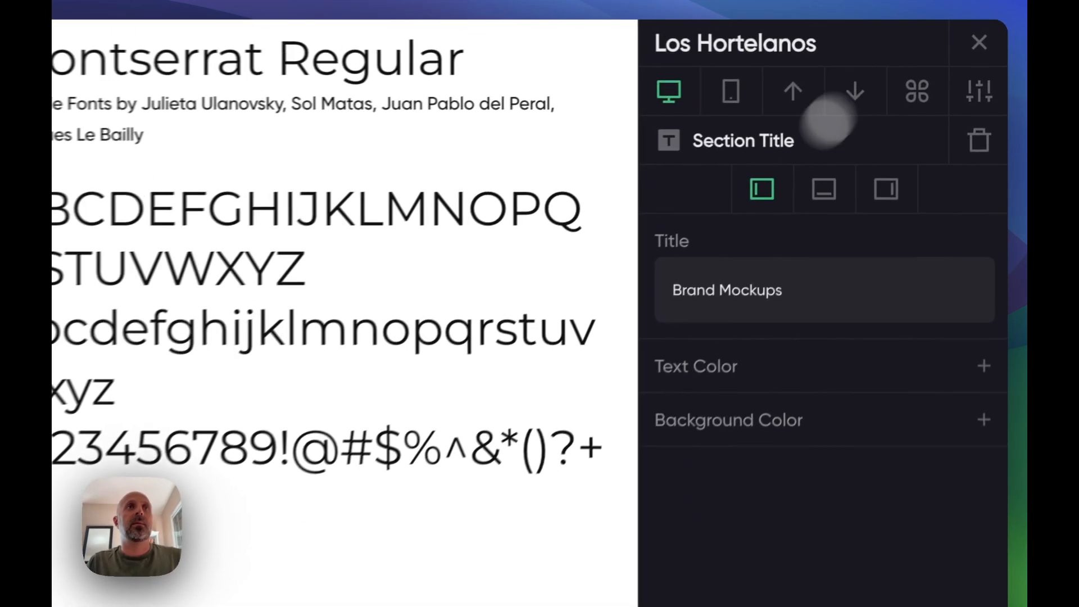
pyautogui.scroll(-15, 606, 399)
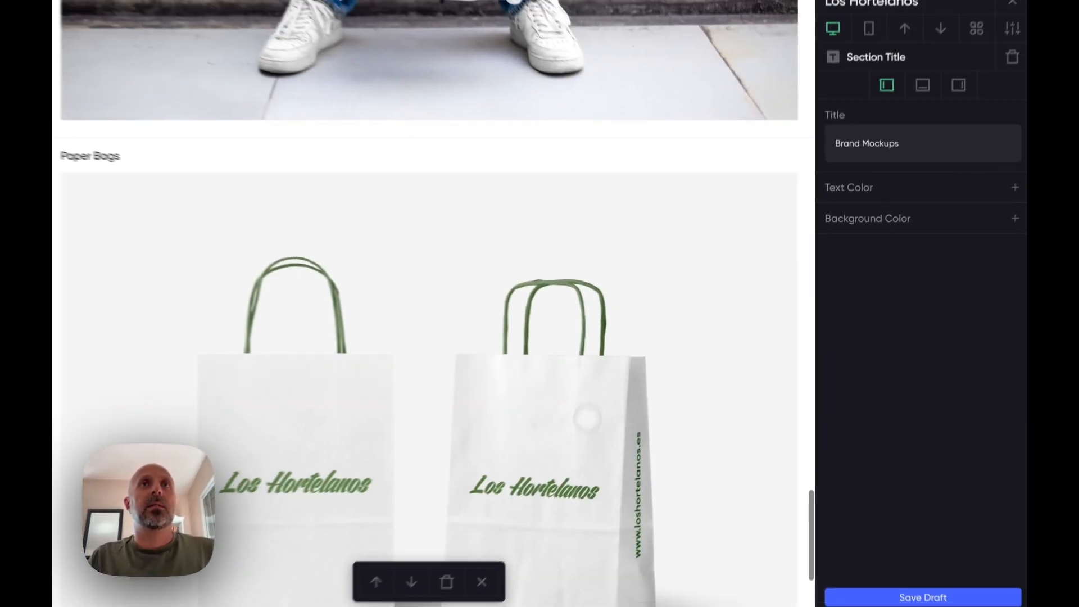
pyautogui.scroll(-4, 588, 419)
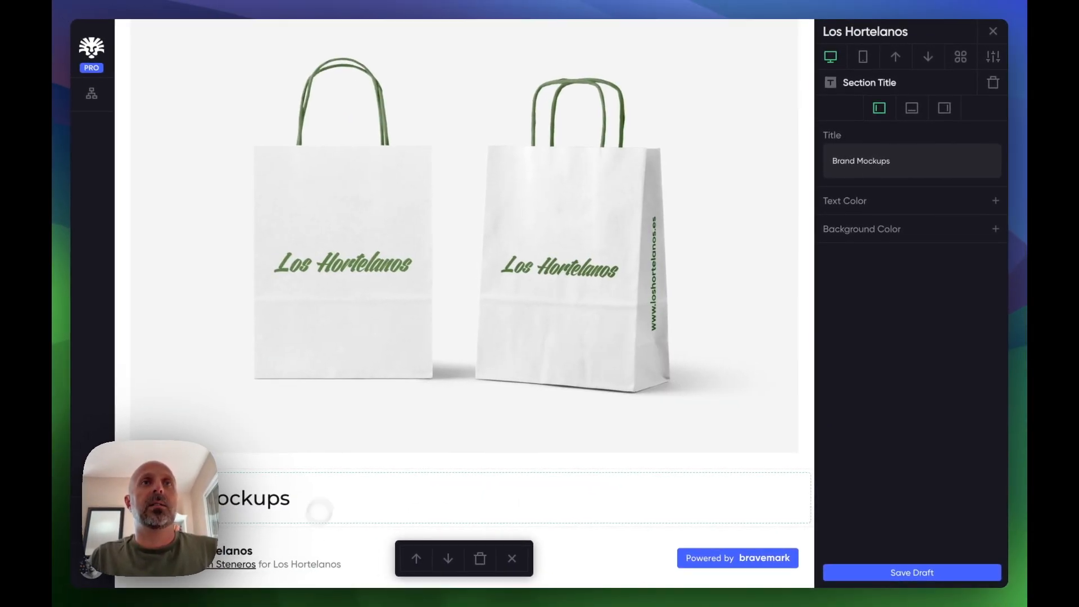
pyautogui.click(899, 54)
pyautogui.click(899, 55)
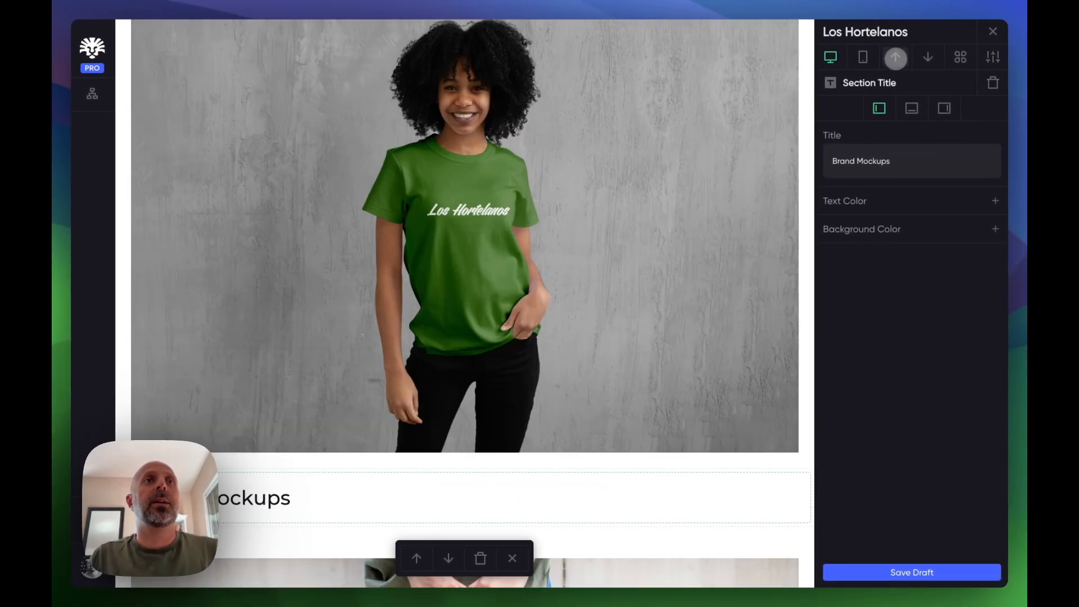
pyautogui.click(895, 56)
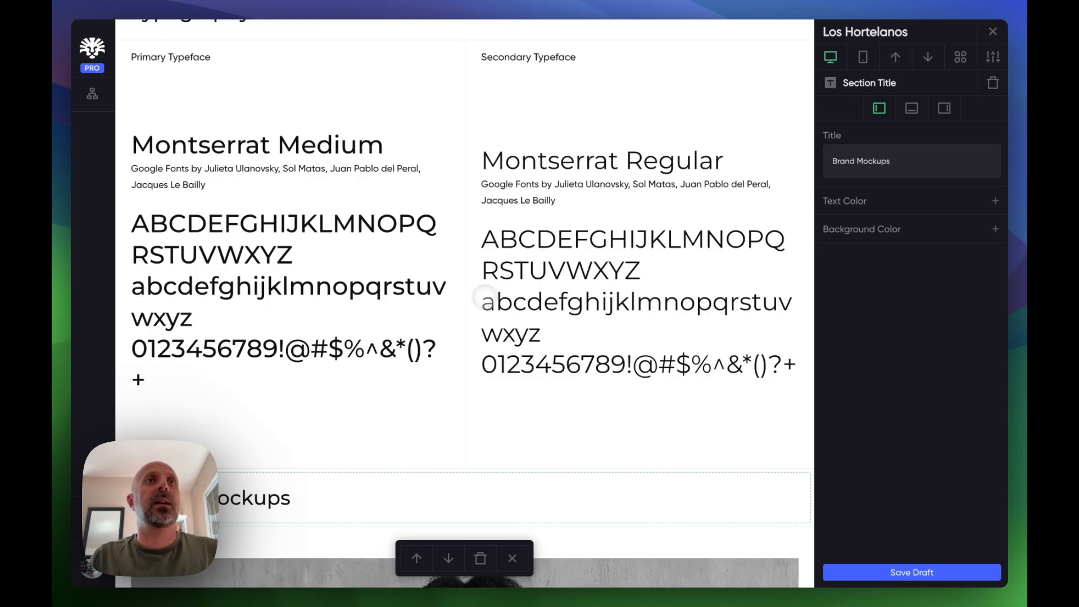
# - Upload the T-shirt mockup JPG from the project folder as a downloadable asset of the T-shirt image
pyautogui.scroll(-5, 480, 297)
pyautogui.scroll(-15, 392, 409)
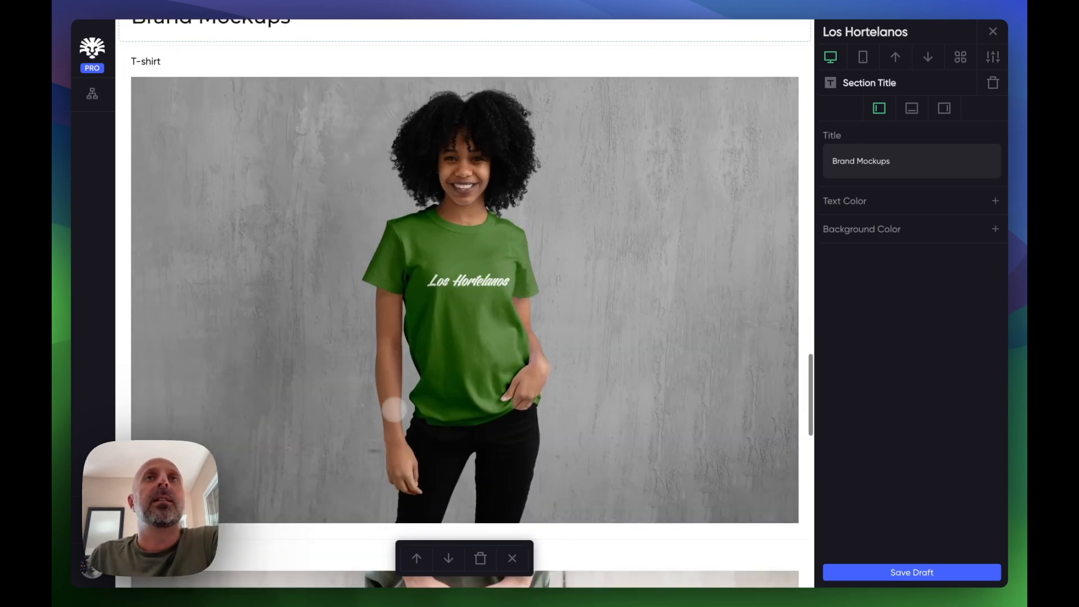
pyautogui.scroll(15, 445, 422)
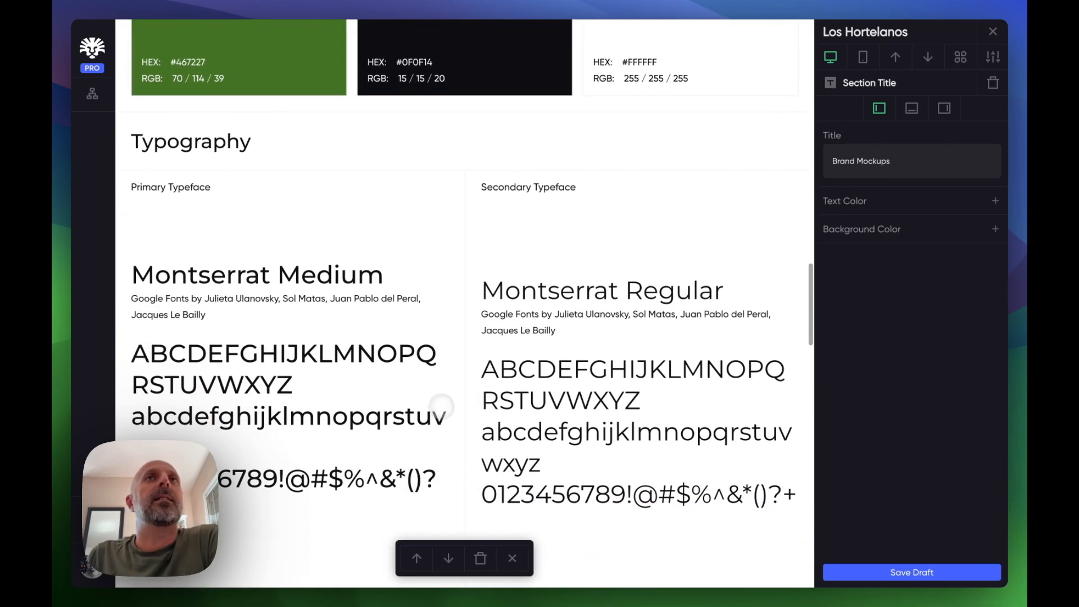
pyautogui.scroll(-15, 601, 304)
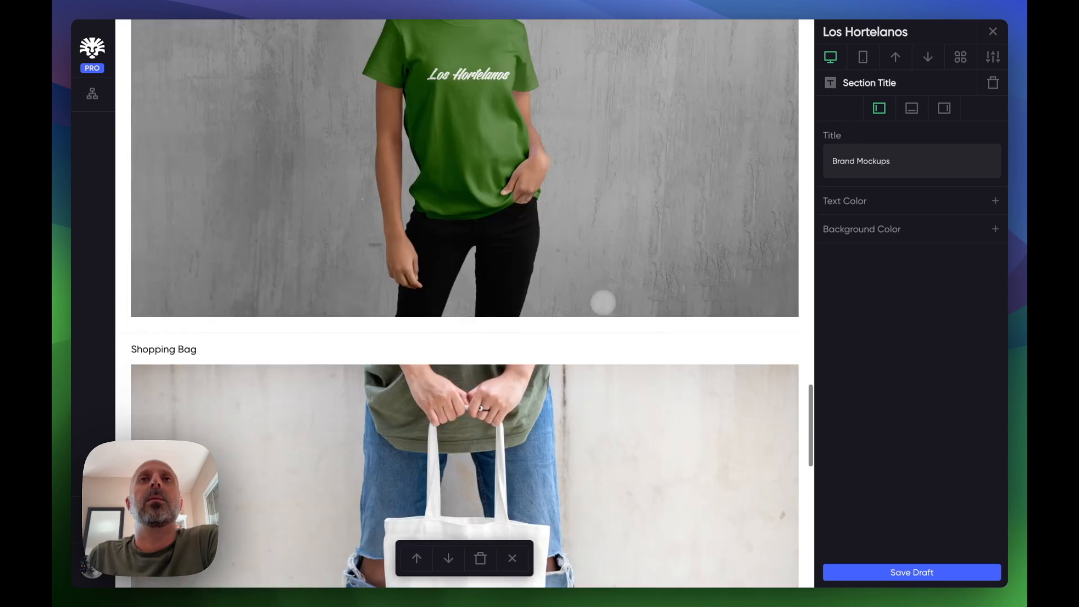
pyautogui.scroll(10, 602, 303)
pyautogui.scroll(-1, 602, 304)
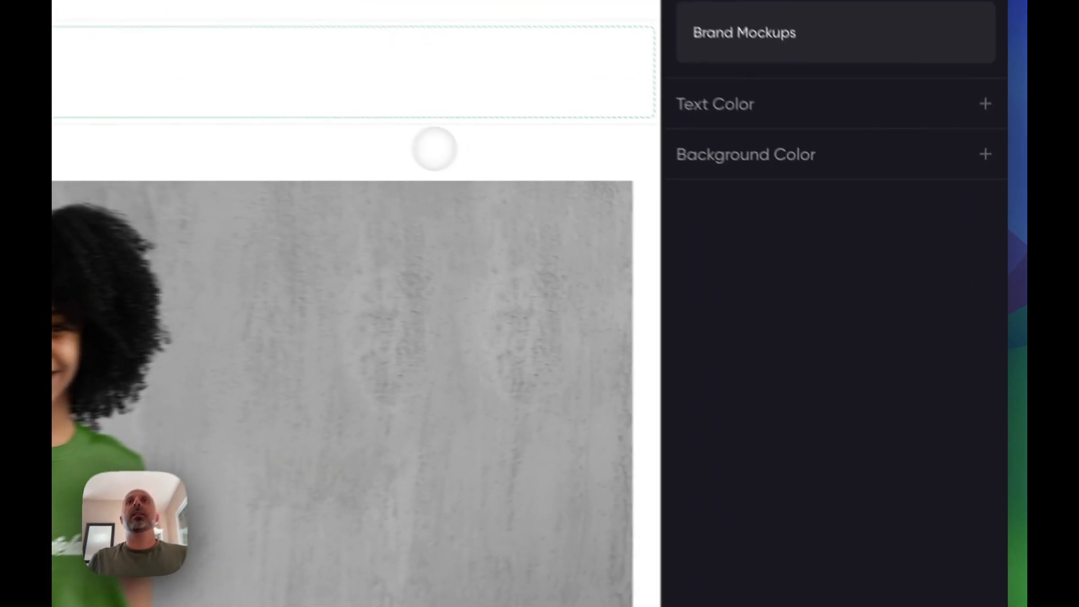
pyautogui.click(688, 227)
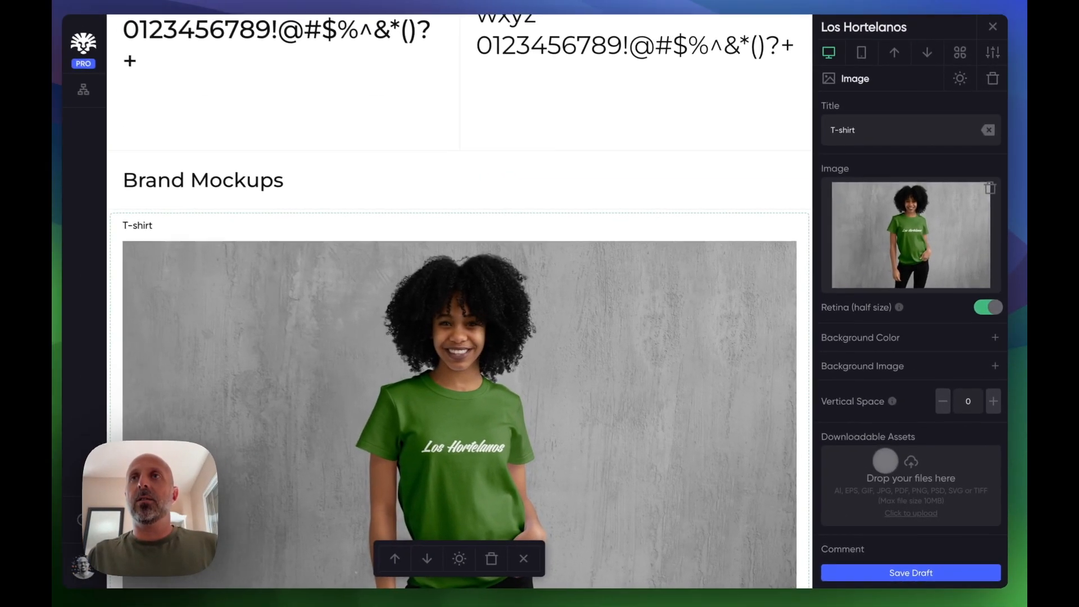
pyautogui.scroll(-3, 729, 389)
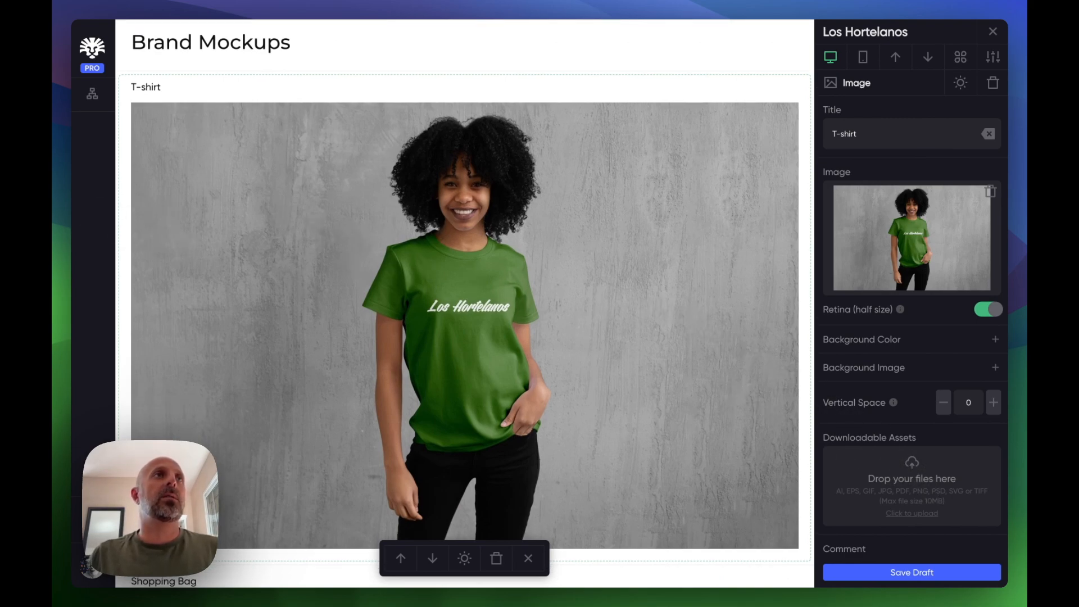
pyautogui.press('super+Tab')
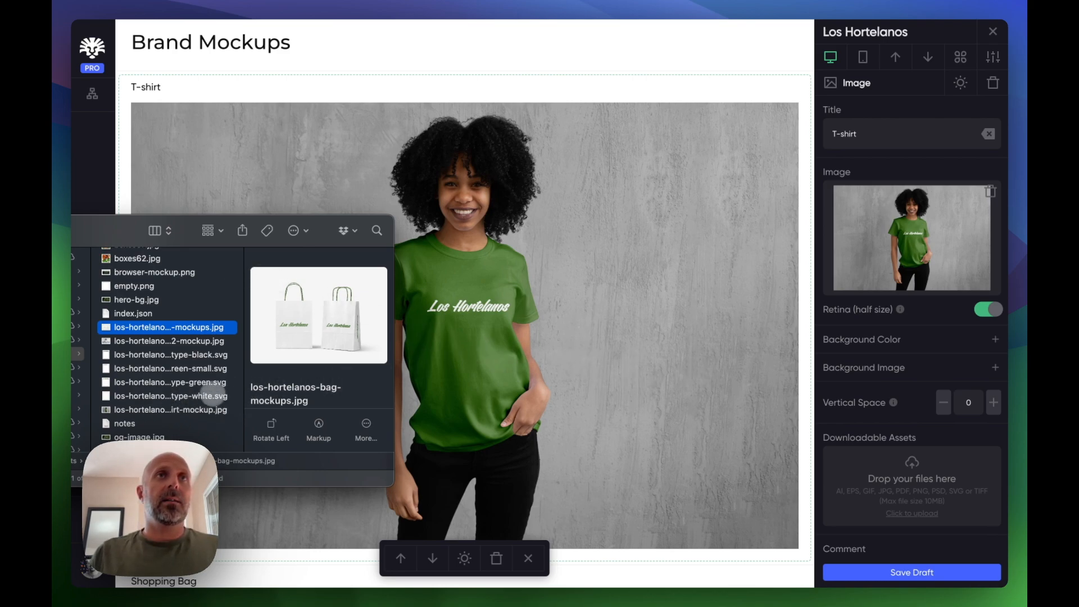
pyautogui.scroll(-2, 166, 415)
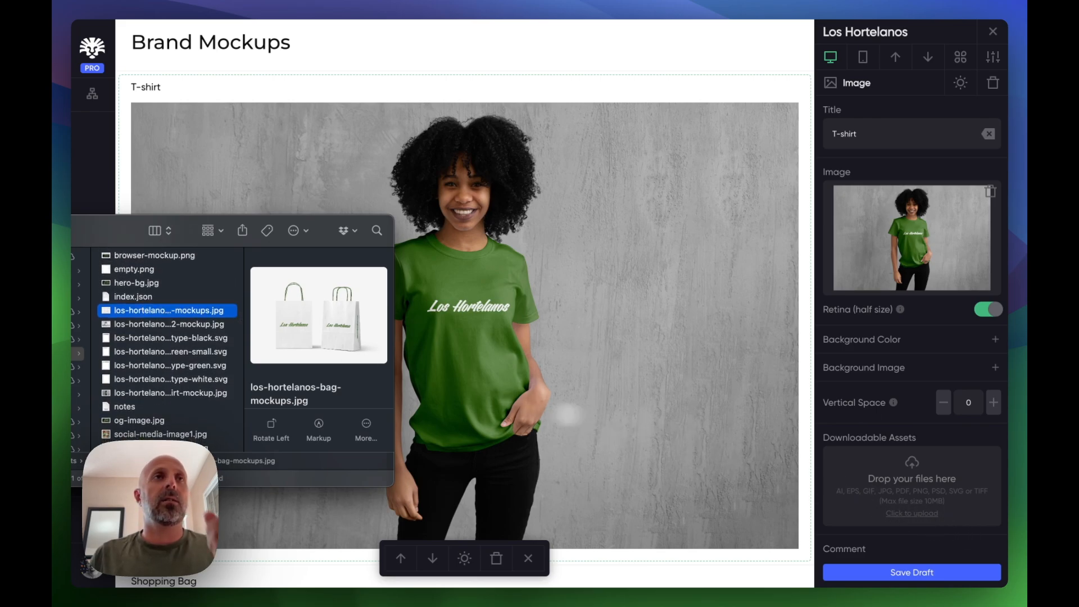
pyautogui.scroll(-3, 169, 413)
pyautogui.scroll(4, 159, 416)
pyautogui.scroll(2, 140, 324)
pyautogui.press('Up')
pyautogui.press('Up')
pyautogui.press('Up')
pyautogui.press('Up')
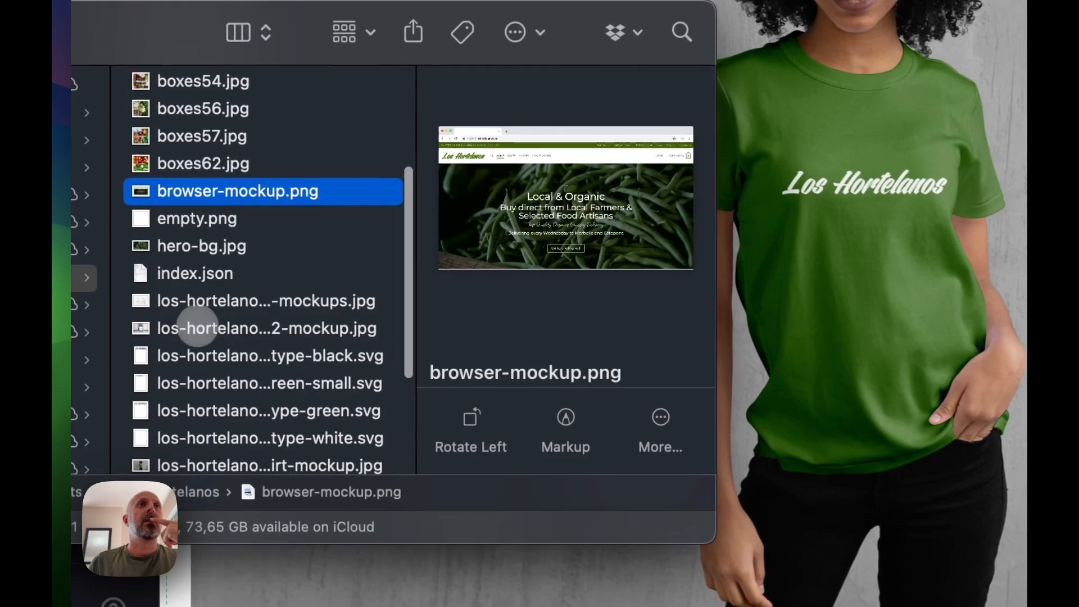
pyautogui.click(198, 327)
pyautogui.click(231, 302)
pyautogui.scroll(-3, 243, 363)
pyautogui.moveTo(199, 289); pyautogui.dragTo(808, 435)
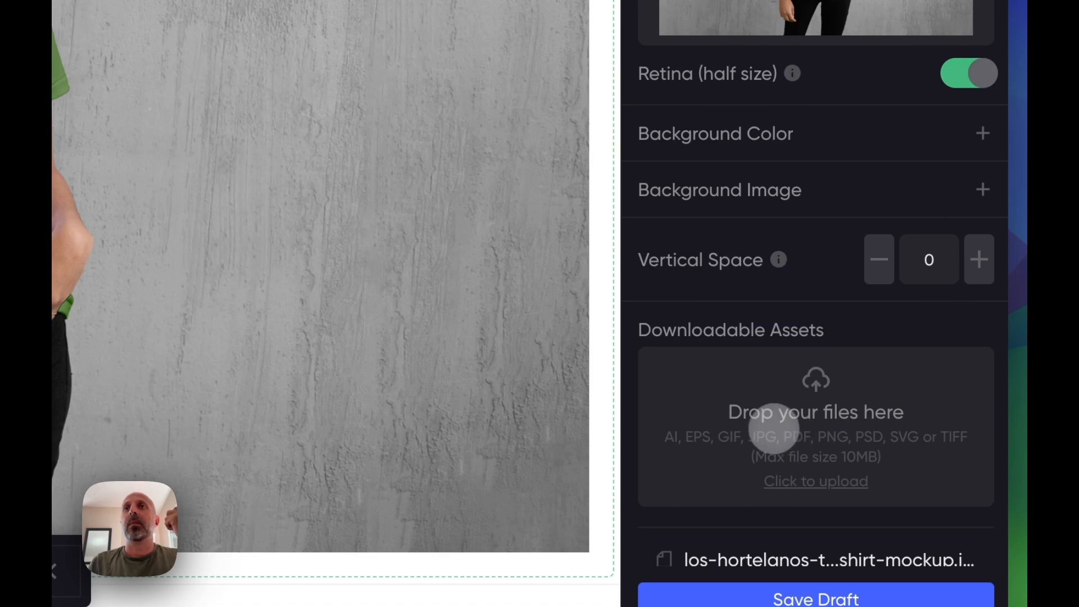
pyautogui.scroll(-2, 769, 406)
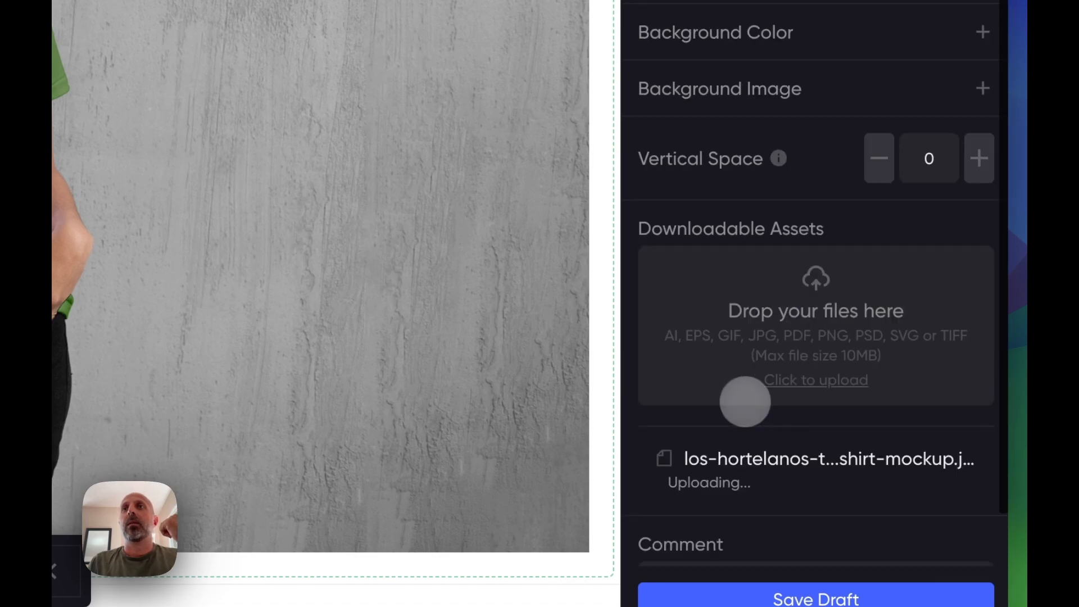
pyautogui.scroll(-2, 752, 401)
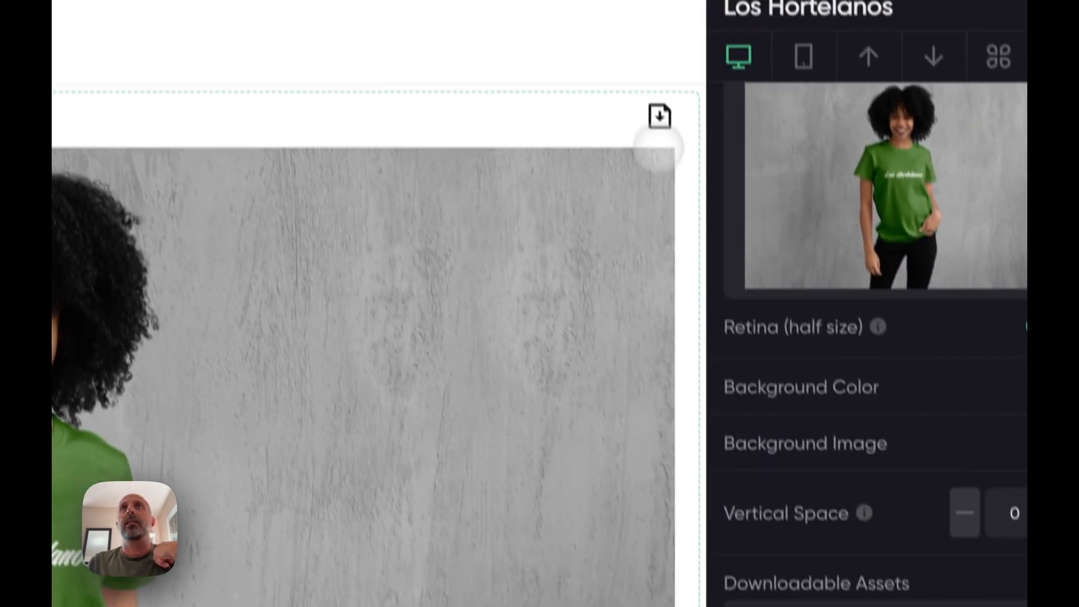
pyautogui.moveTo(670, 152)
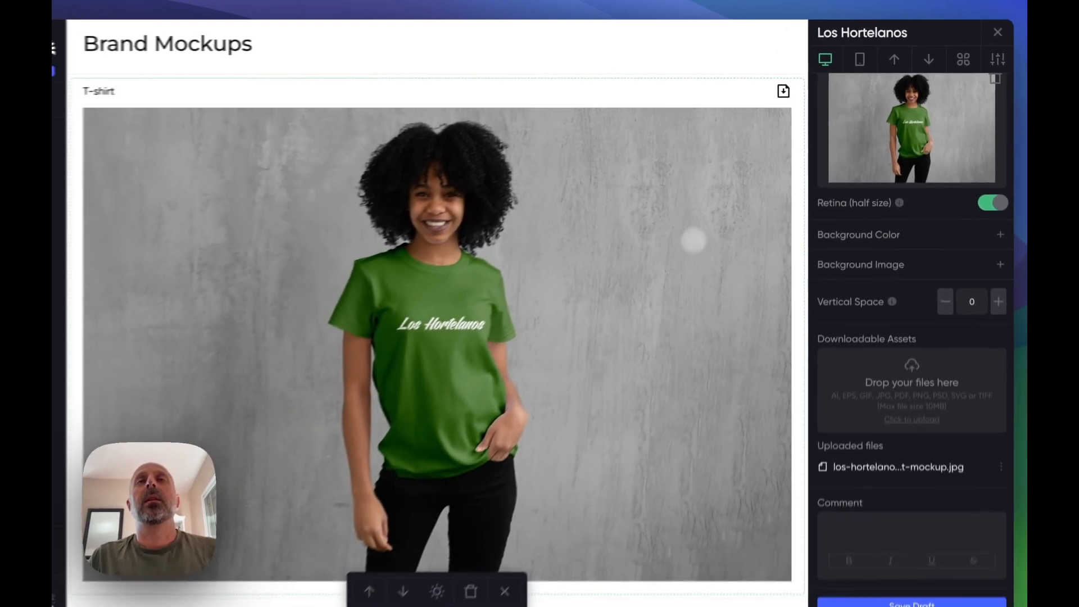
# - Add the three green and white logotype SVG files as downloadable assets of the White Logo on Green Background block
pyautogui.scroll(15, 465, 472)
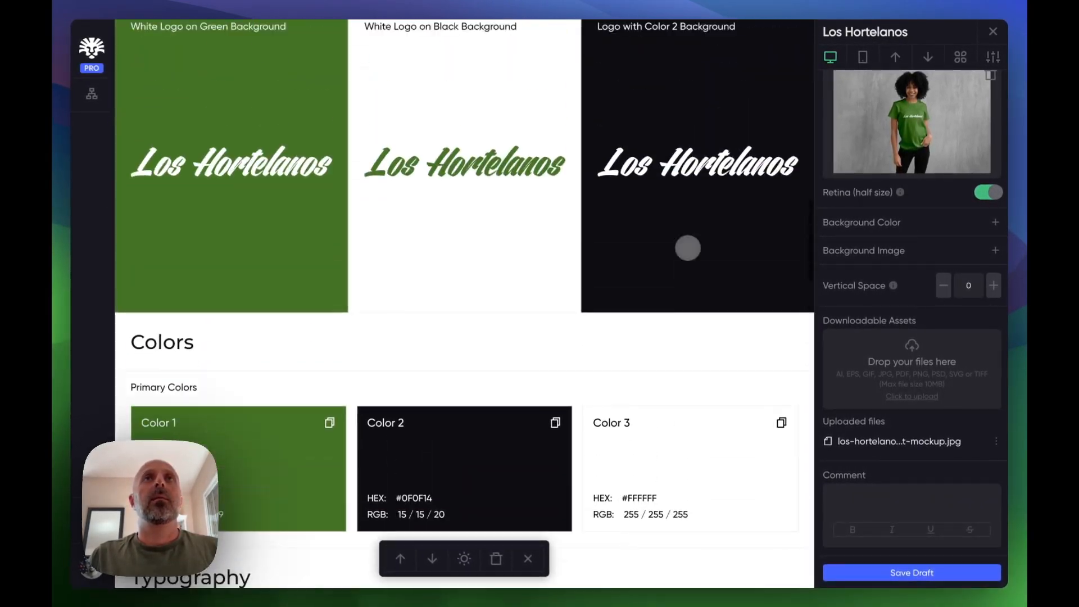
pyautogui.scroll(3, 687, 248)
pyautogui.click(270, 216)
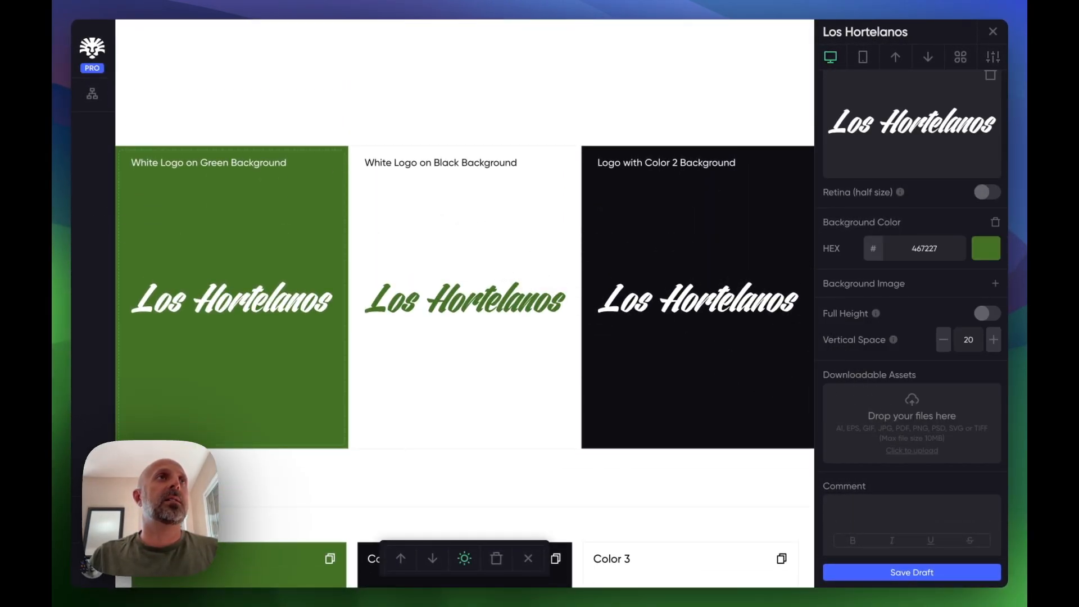
pyautogui.click(72, 264)
pyautogui.click(142, 344)
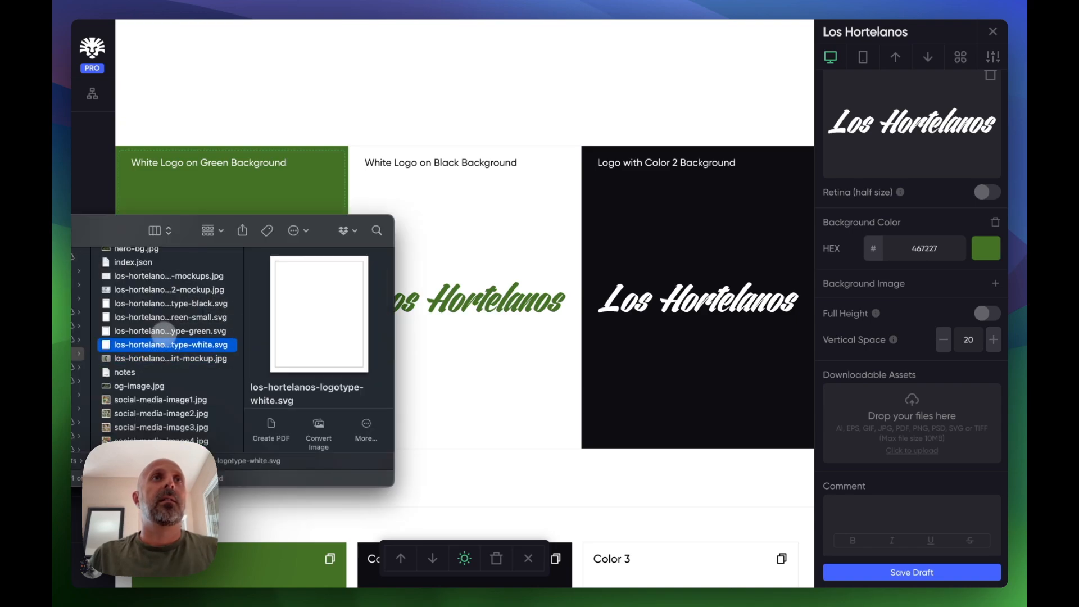
pyautogui.keyDown('shift'); pyautogui.click(156, 317); pyautogui.keyUp('shift')
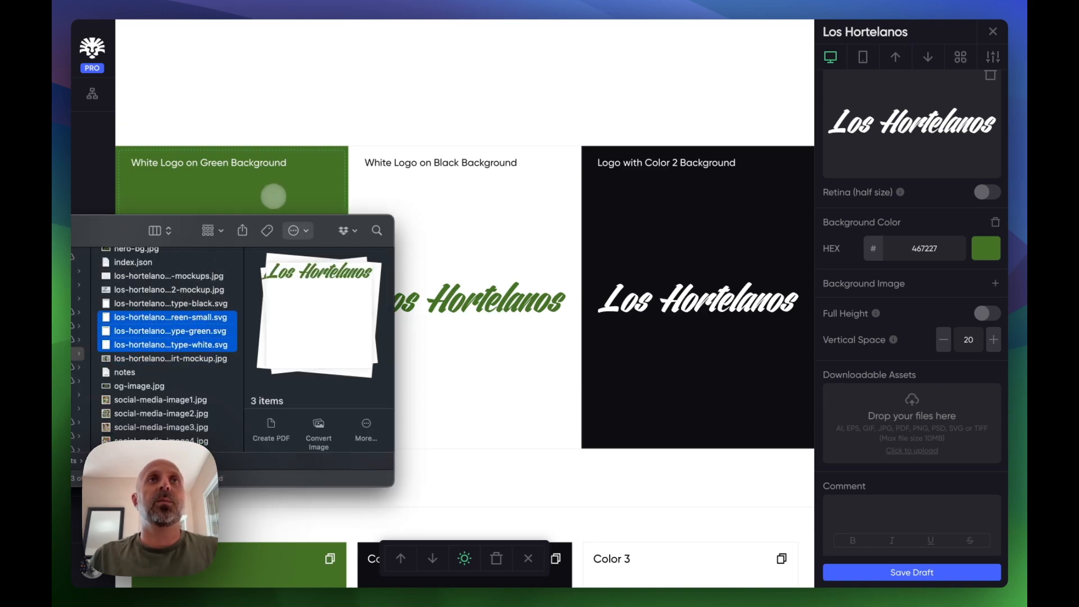
pyautogui.moveTo(191, 319); pyautogui.dragTo(922, 441)
pyautogui.scroll(-2, 899, 495)
pyautogui.scroll(-1, 867, 535)
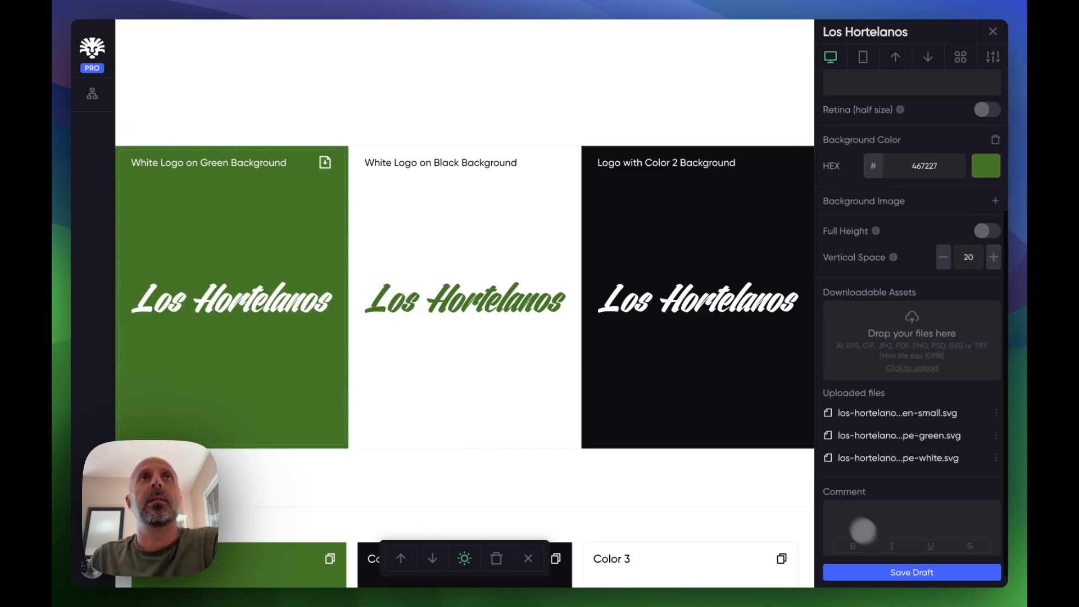
pyautogui.click(323, 163)
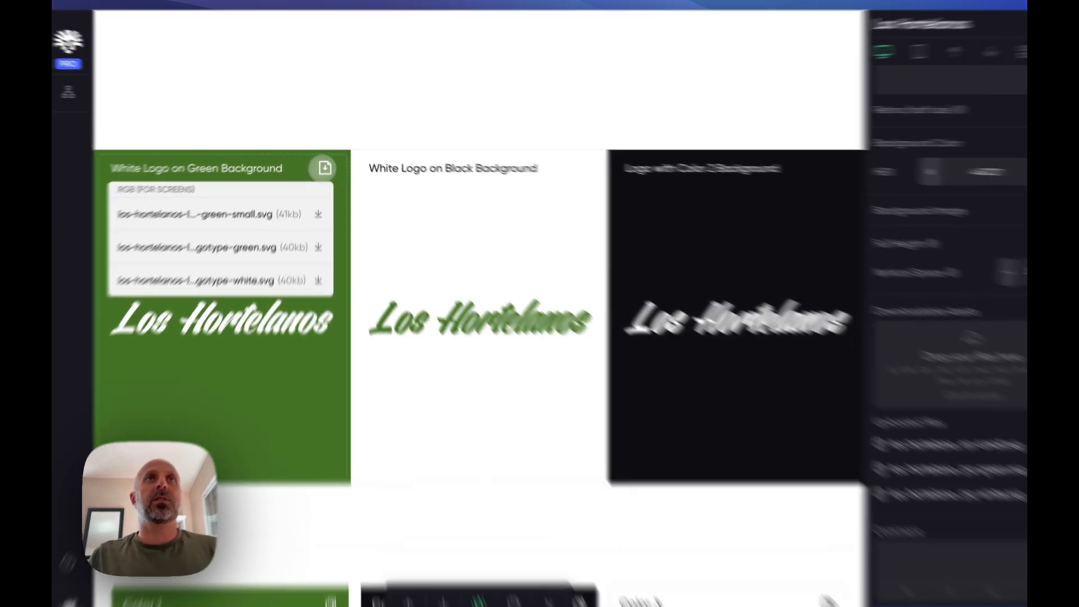
pyautogui.click(325, 163)
# - Replace the Primary Typeface sample text with "The quick brown fox jumps over the lazy dog"
pyautogui.scroll(-8, 573, 385)
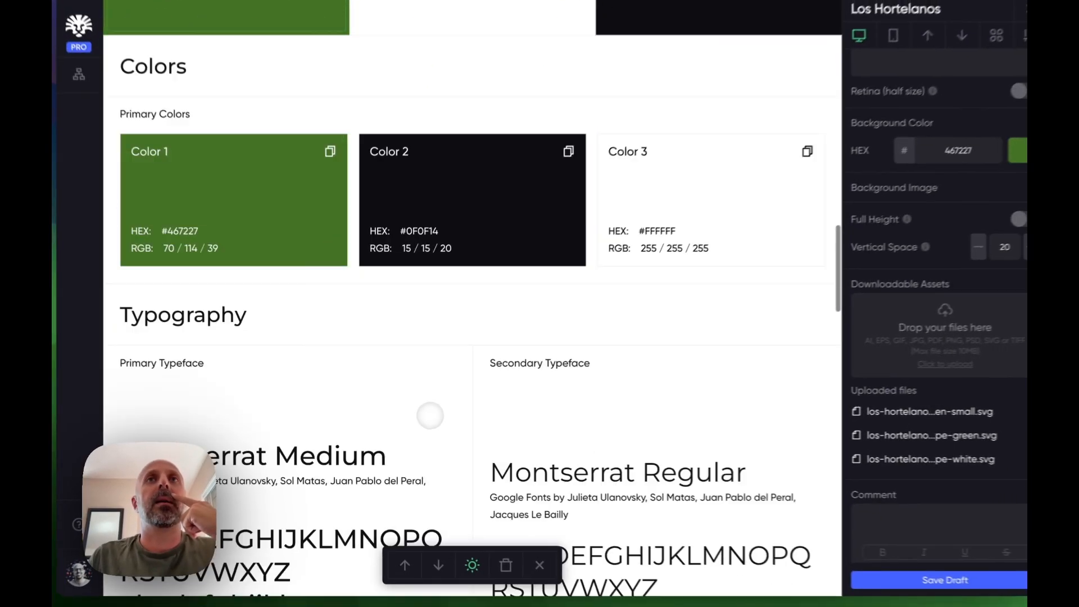
pyautogui.scroll(-5, 424, 418)
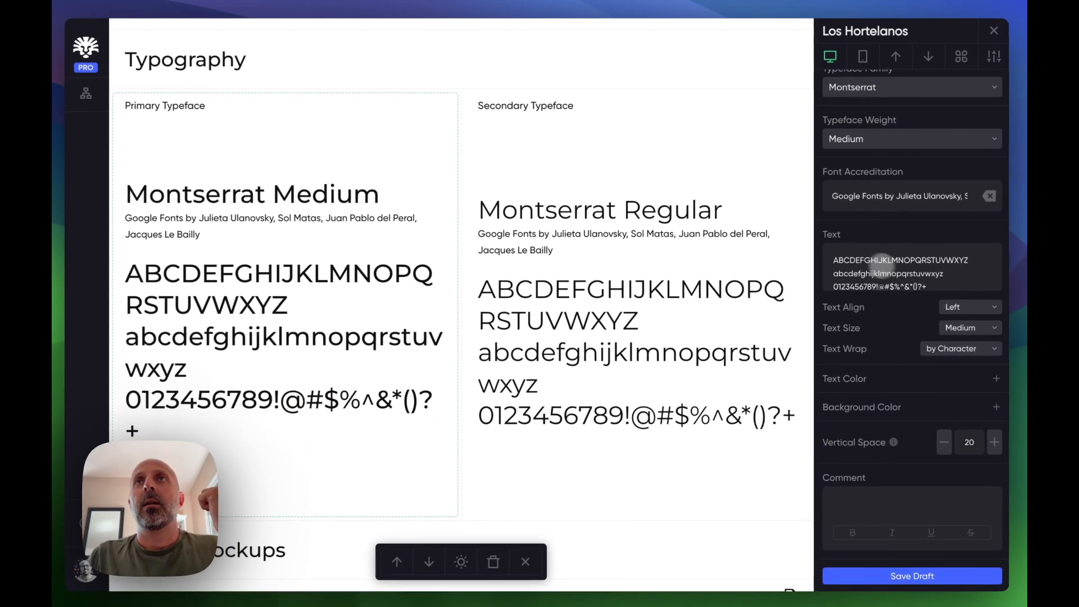
pyautogui.tripleClick(881, 273)
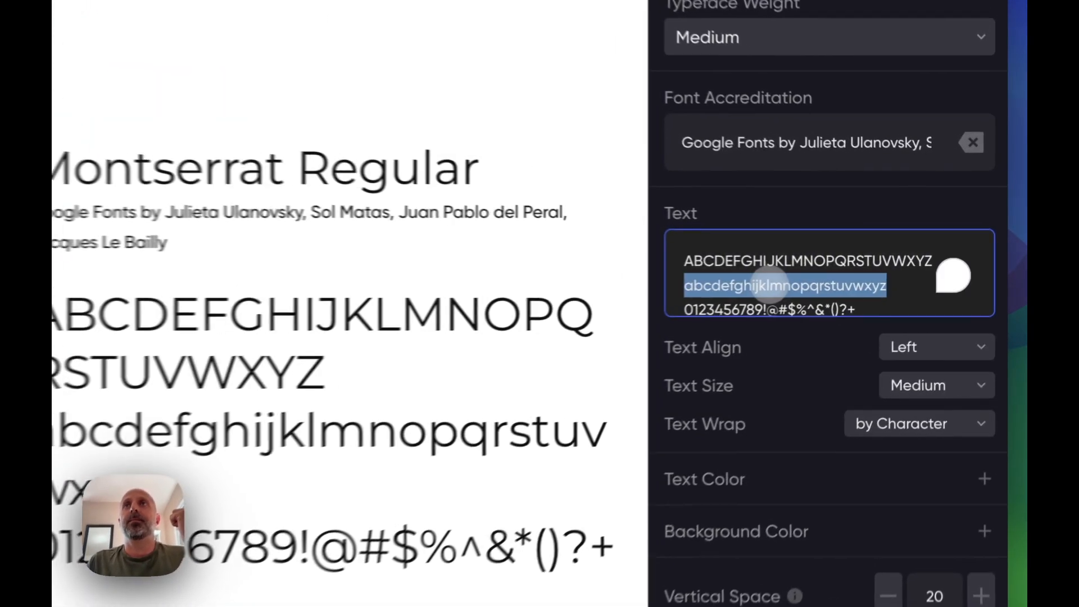
pyautogui.click(883, 305)
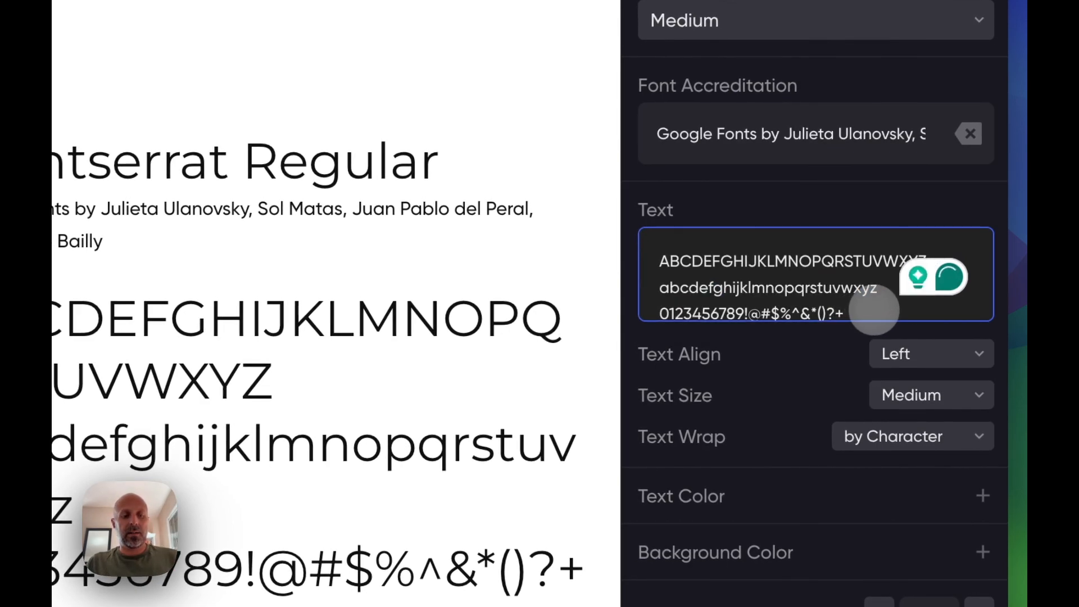
pyautogui.hotkey('ctrl', 'a')
pyautogui.write('The quic')
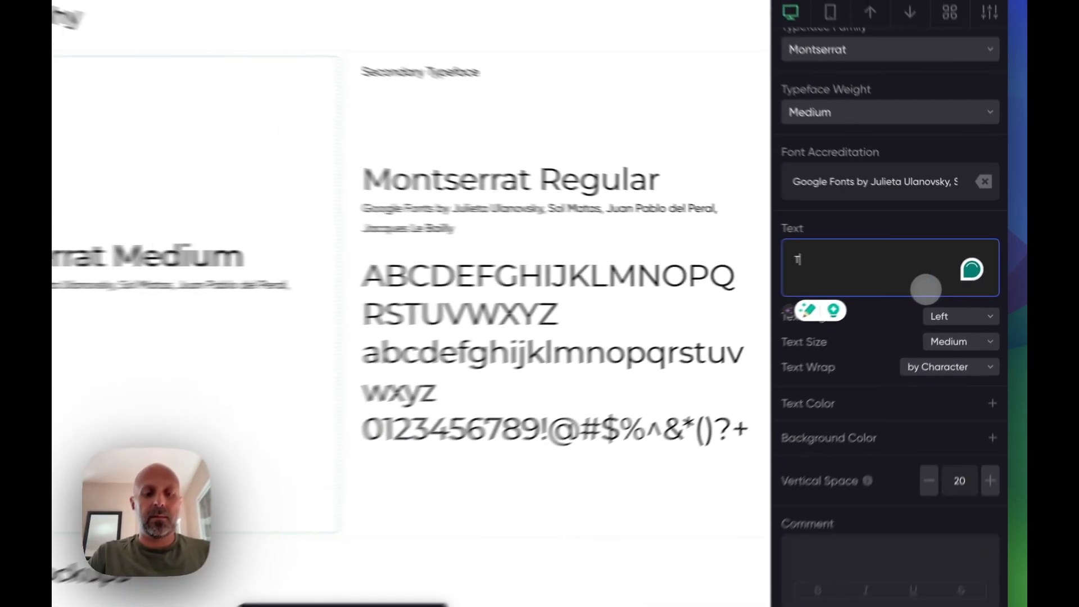
pyautogui.write('k brown fo')
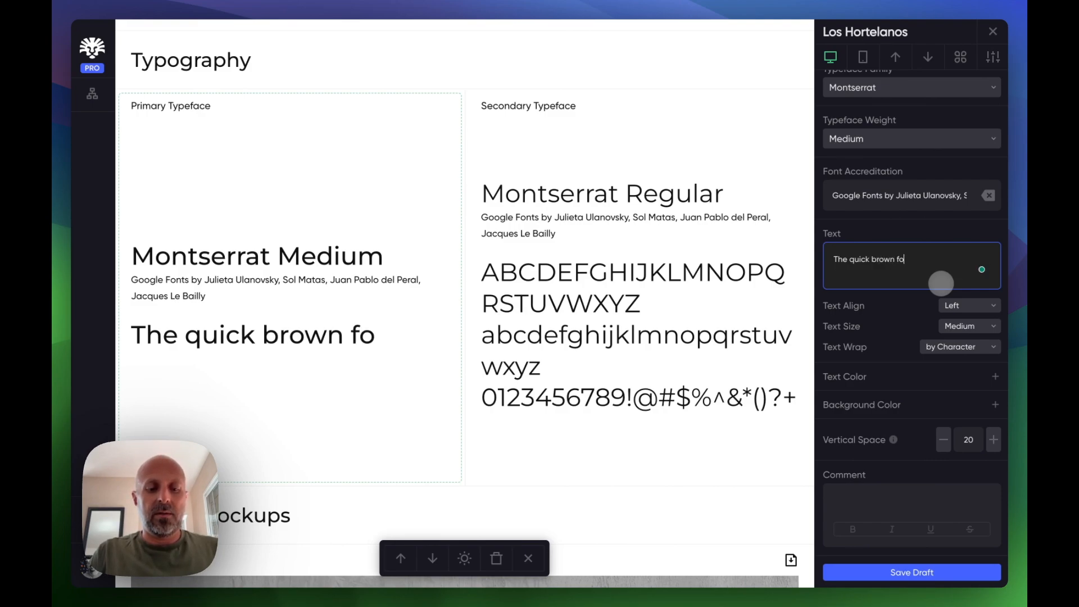
pyautogui.write('x jumps over the lazy dog')
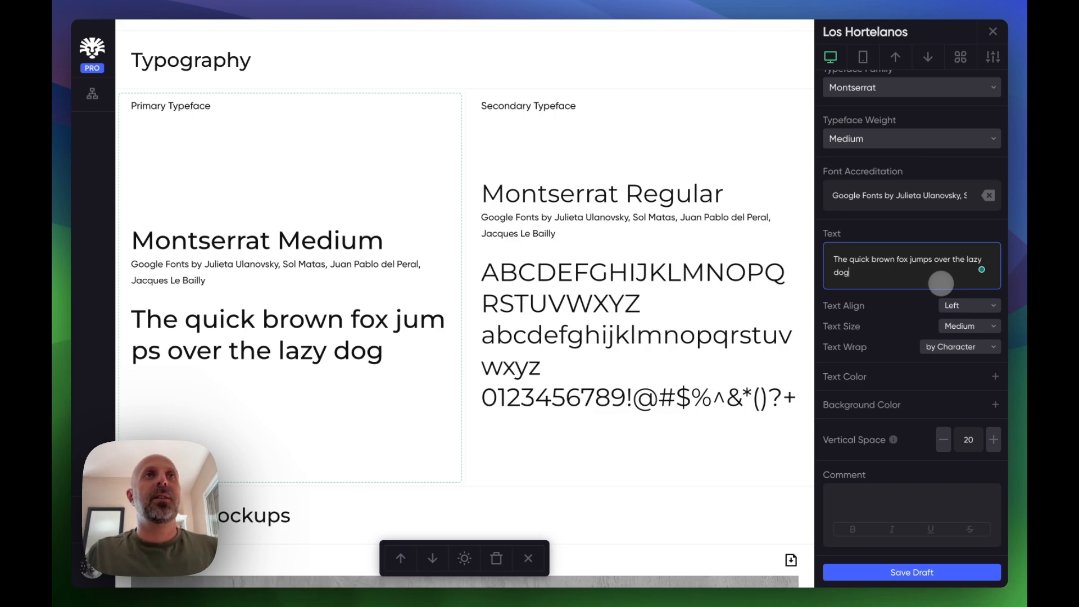
# - Copy the same sample sentence into the Secondary Typeface's text, replacing its character set
pyautogui.hotkey('shift', 'Up')
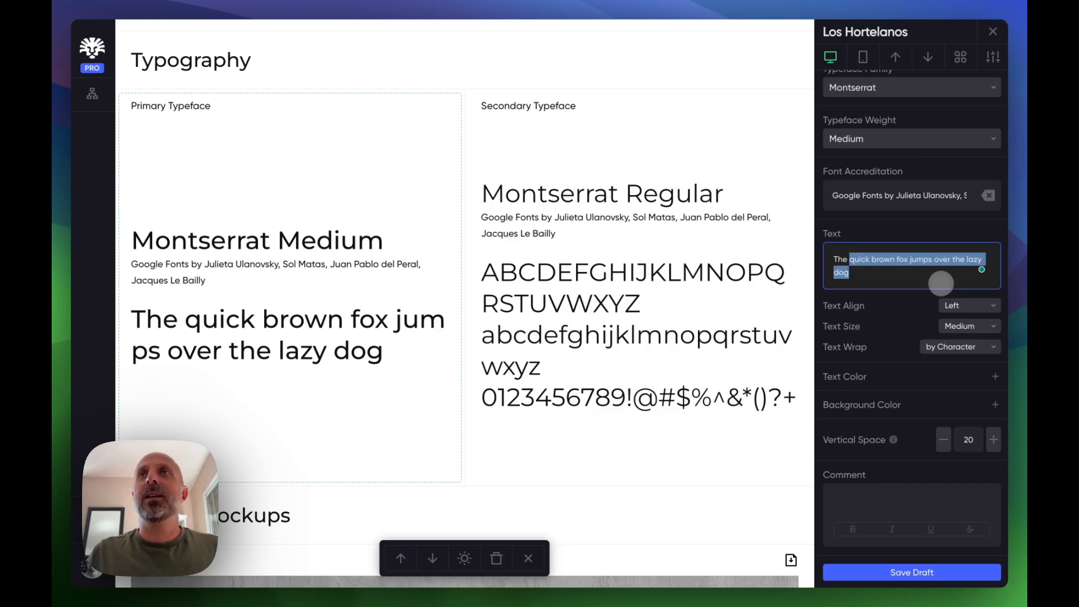
pyautogui.click(697, 357)
pyautogui.click(923, 265)
pyautogui.press('super+a')
pyautogui.write('The quick brown fox jumps over the lazy dog')
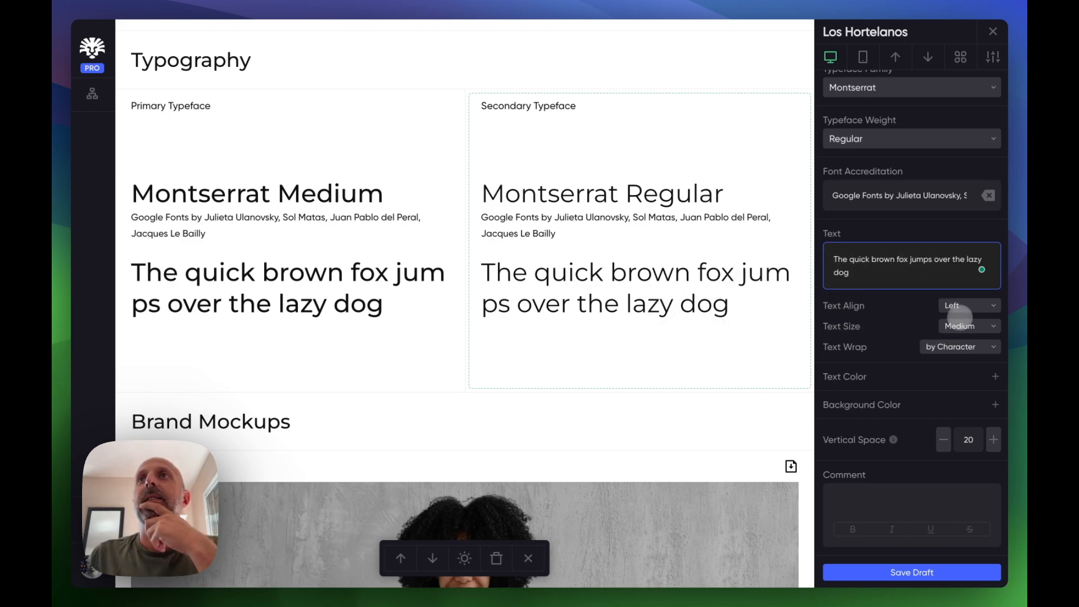
# - Set the Secondary Typeface text to centered alignment, Large size and word-based wrapping
pyautogui.click(958, 306)
pyautogui.click(962, 327)
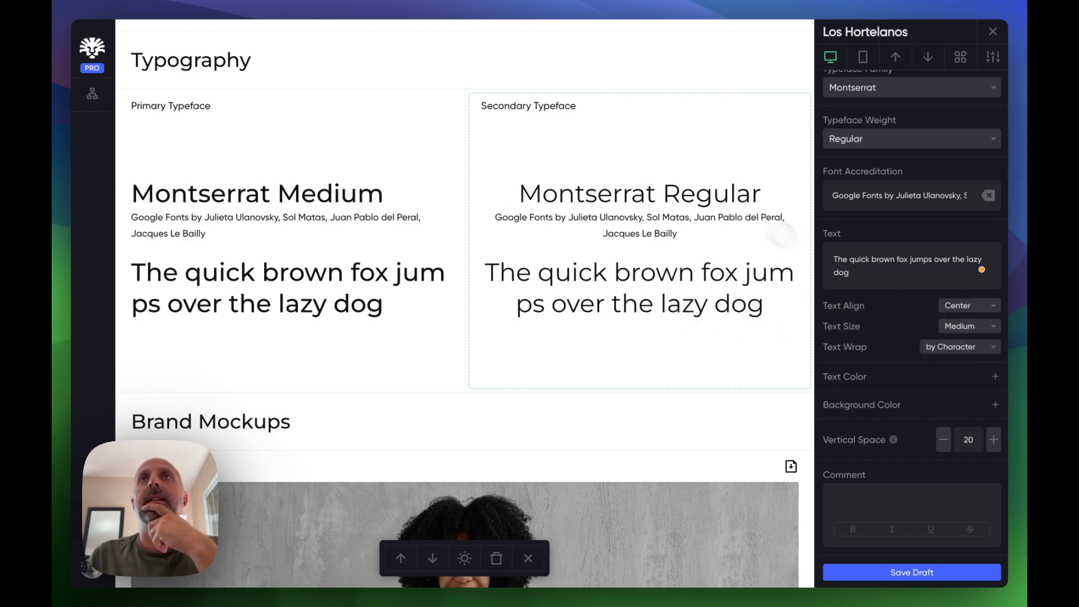
pyautogui.click(962, 326)
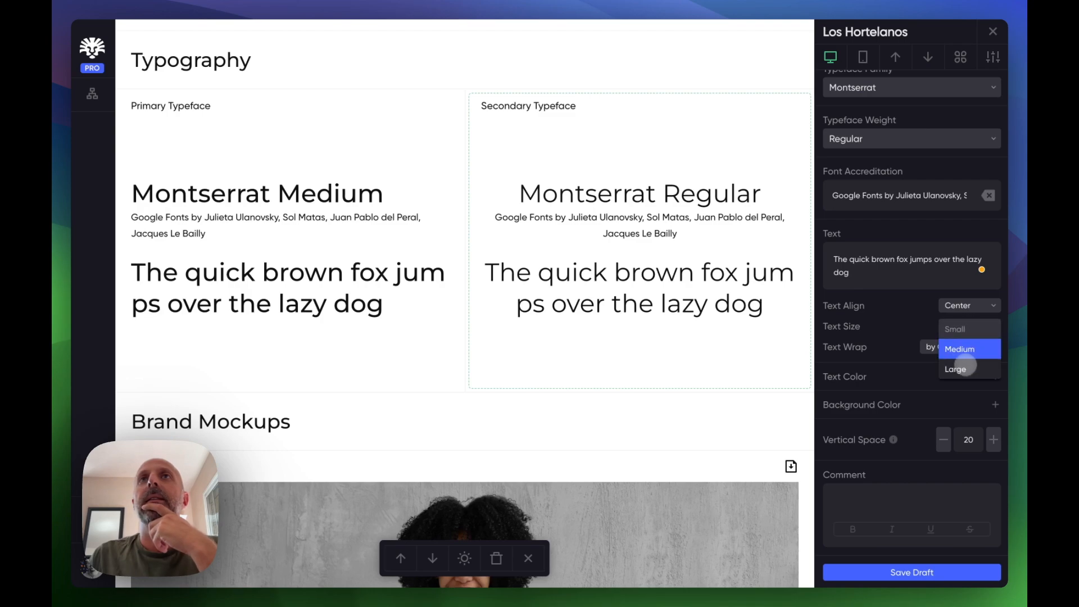
pyautogui.click(958, 368)
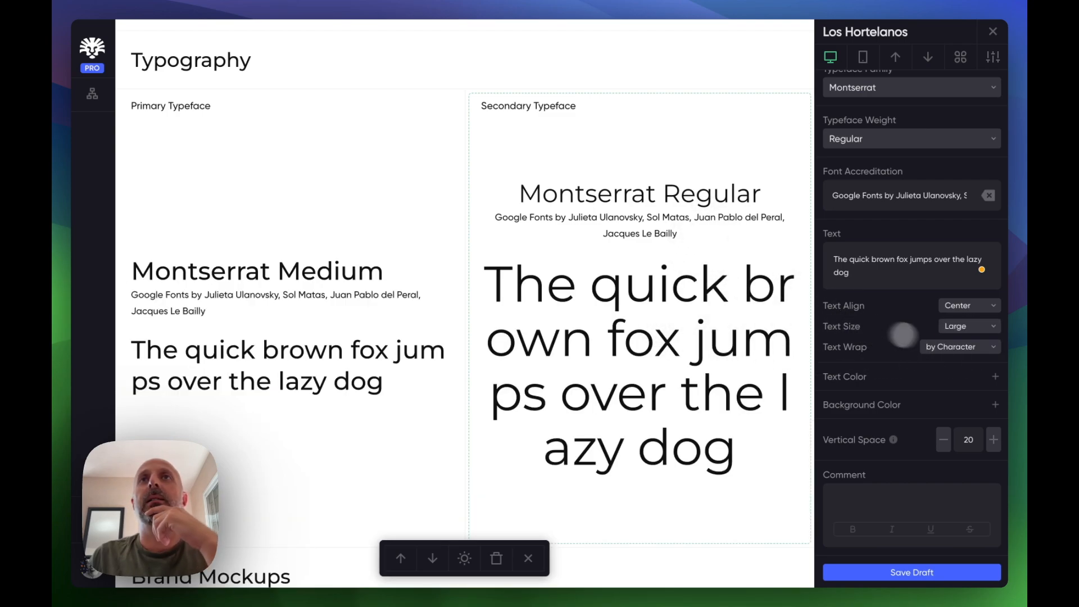
pyautogui.click(954, 346)
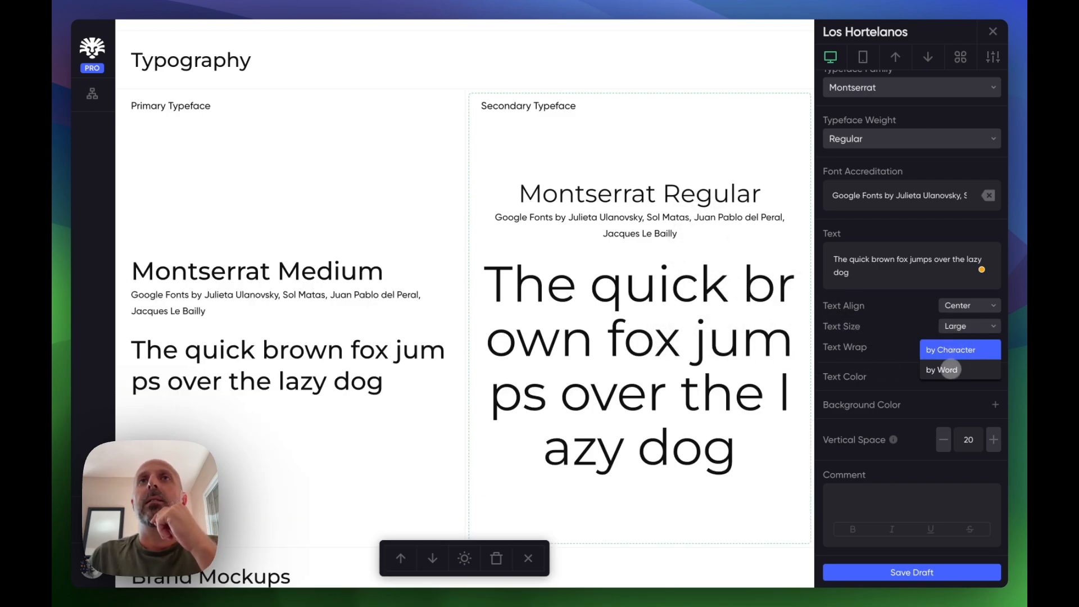
pyautogui.click(946, 365)
# - Center-align the Primary Typeface text, wrap it by word, and set its text size to Medium
pyautogui.click(376, 268)
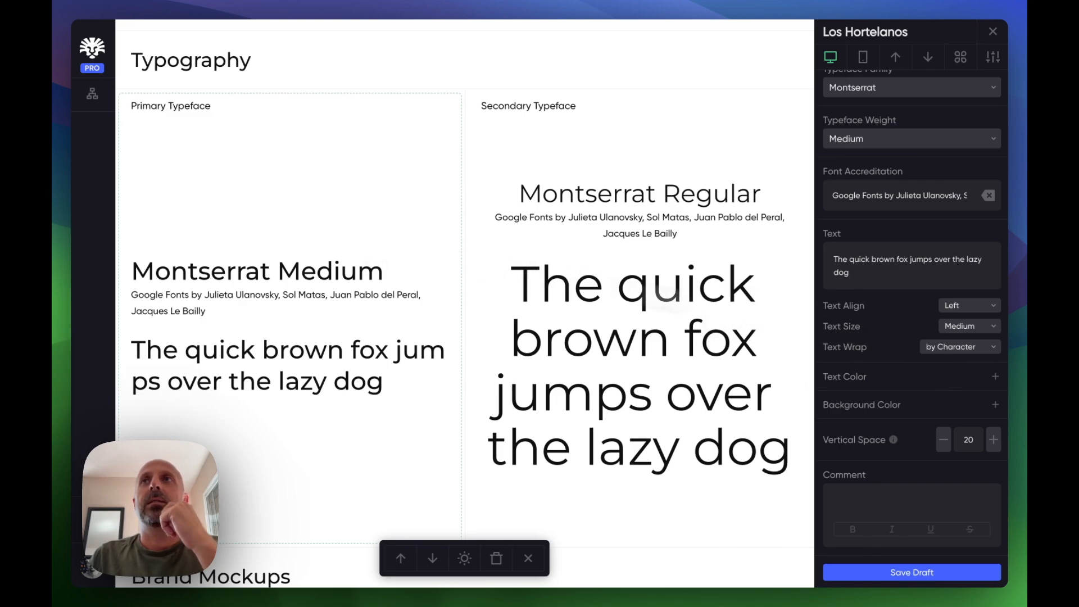
pyautogui.click(968, 331)
pyautogui.click(958, 369)
pyautogui.click(960, 304)
pyautogui.click(959, 328)
pyautogui.click(948, 347)
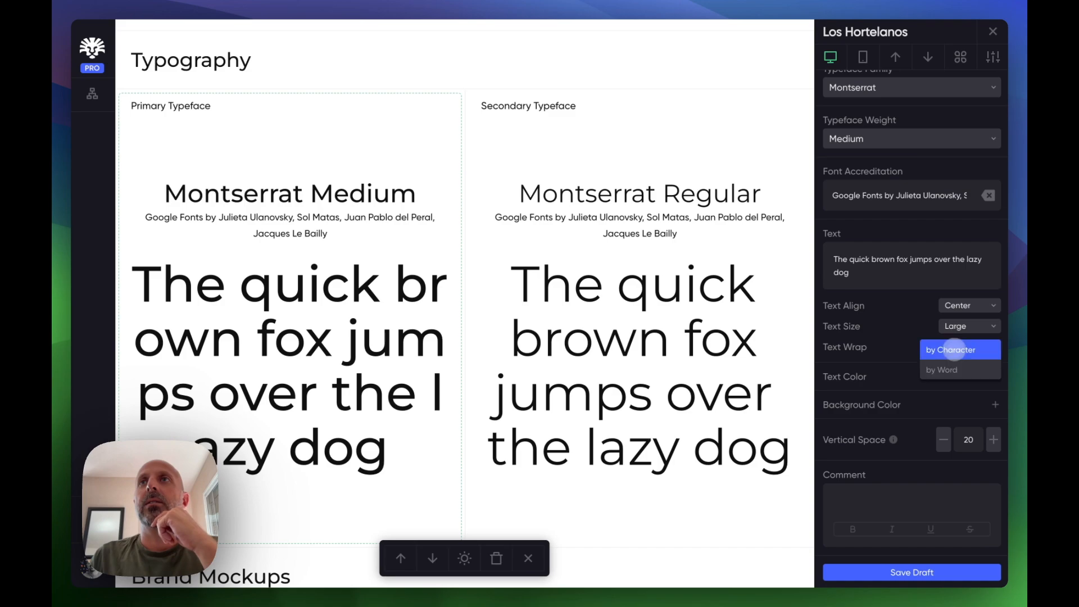
pyautogui.click(944, 368)
pyautogui.click(941, 325)
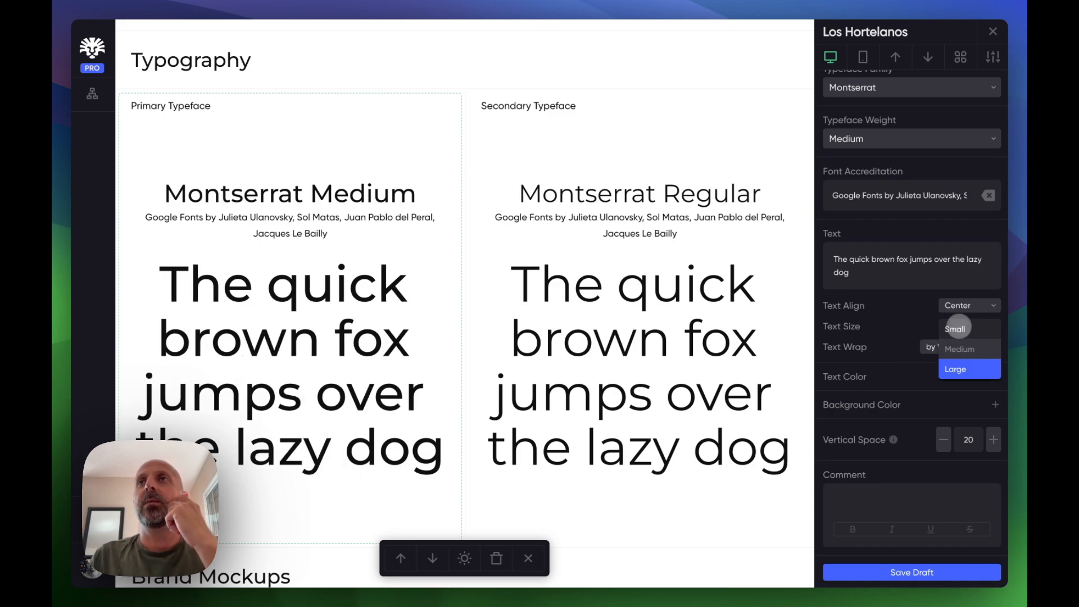
pyautogui.click(950, 355)
# - Set the Secondary Typeface text size to Medium
pyautogui.click(736, 288)
pyautogui.click(959, 331)
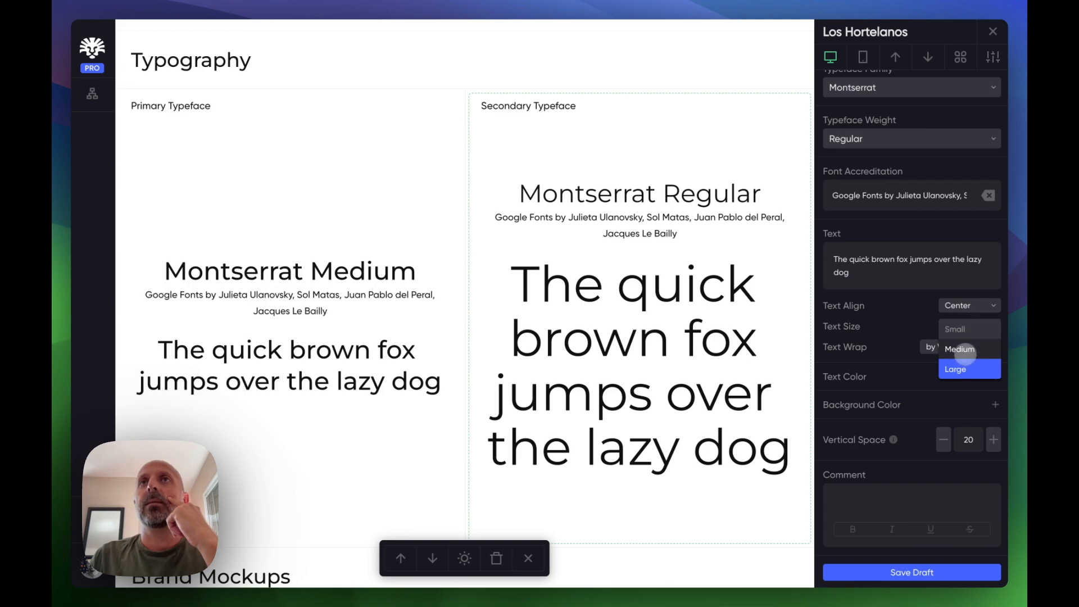
pyautogui.click(960, 349)
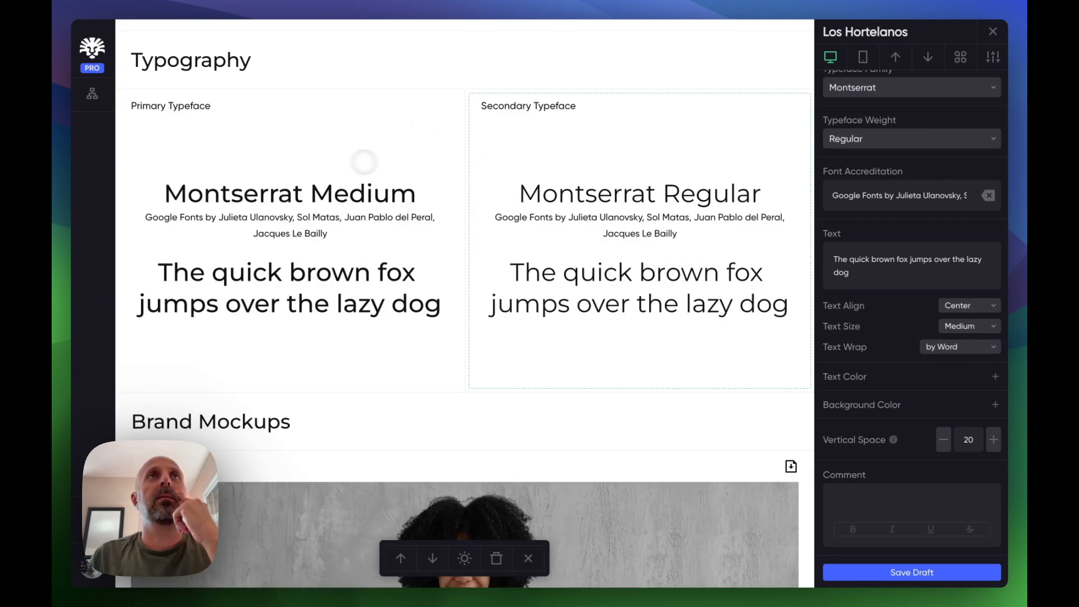
# - Review the Primary and Secondary Typeface blocks and their settings side by side
pyautogui.click(367, 166)
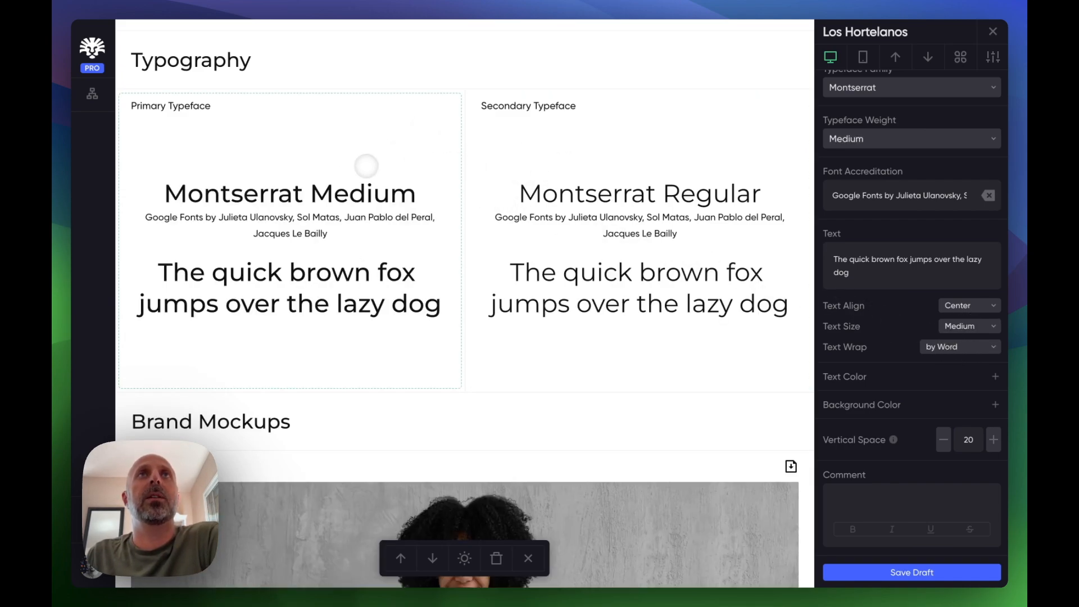
pyautogui.click(589, 165)
pyautogui.click(318, 162)
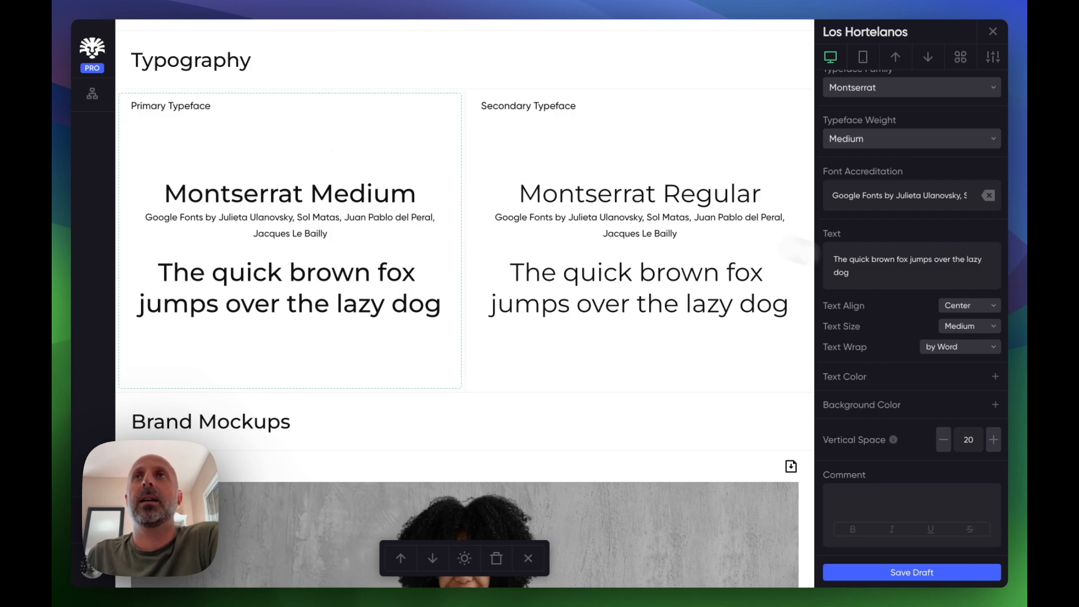
pyautogui.scroll(5, 905, 256)
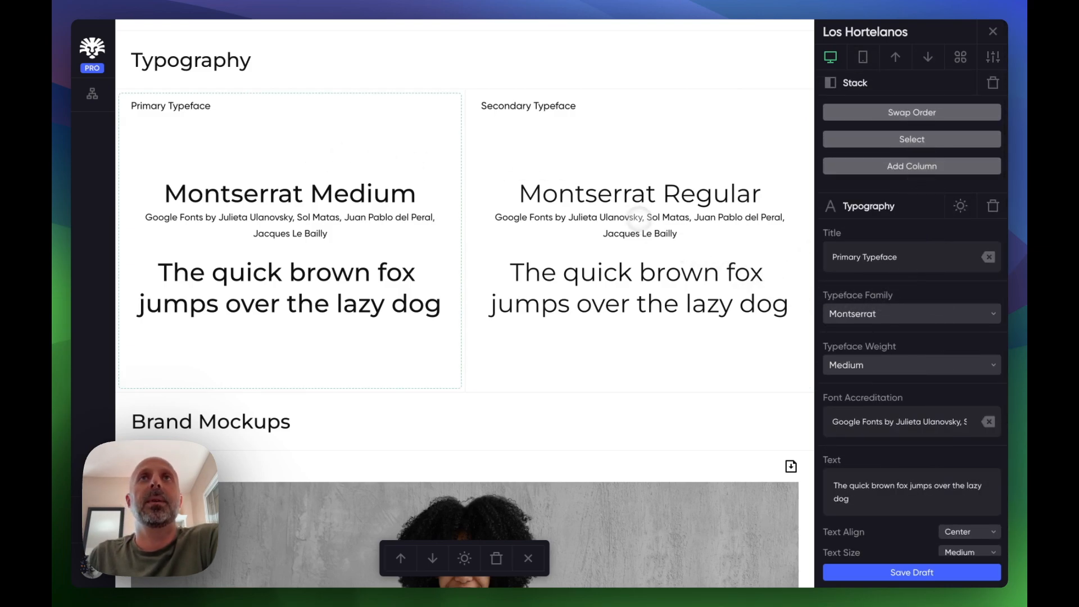
pyautogui.click(528, 331)
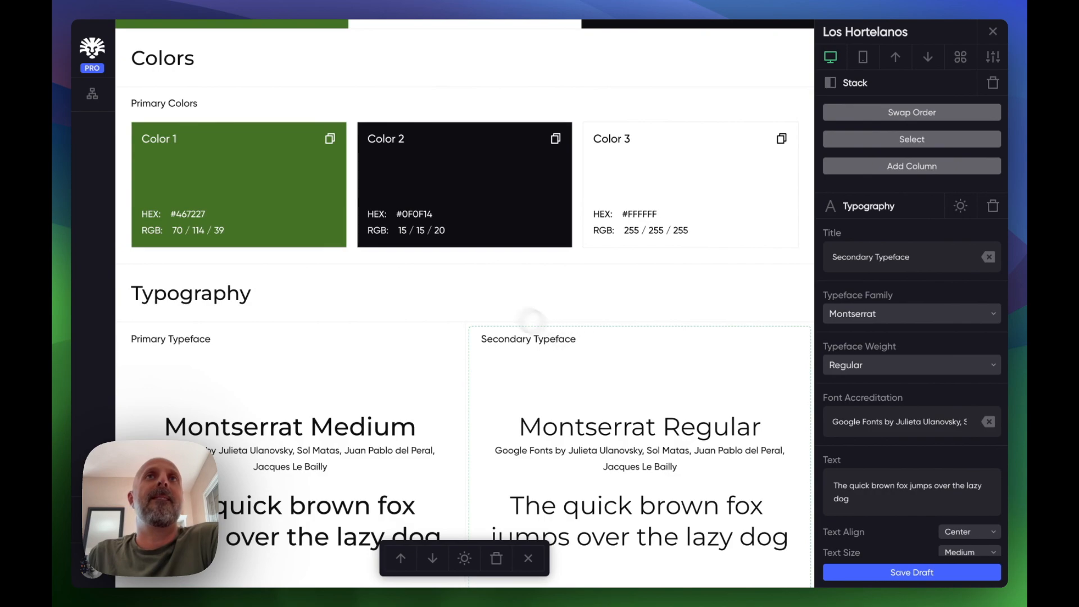
pyautogui.scroll(2, 467, 285)
pyautogui.scroll(-2, 467, 284)
pyautogui.scroll(-4, 506, 371)
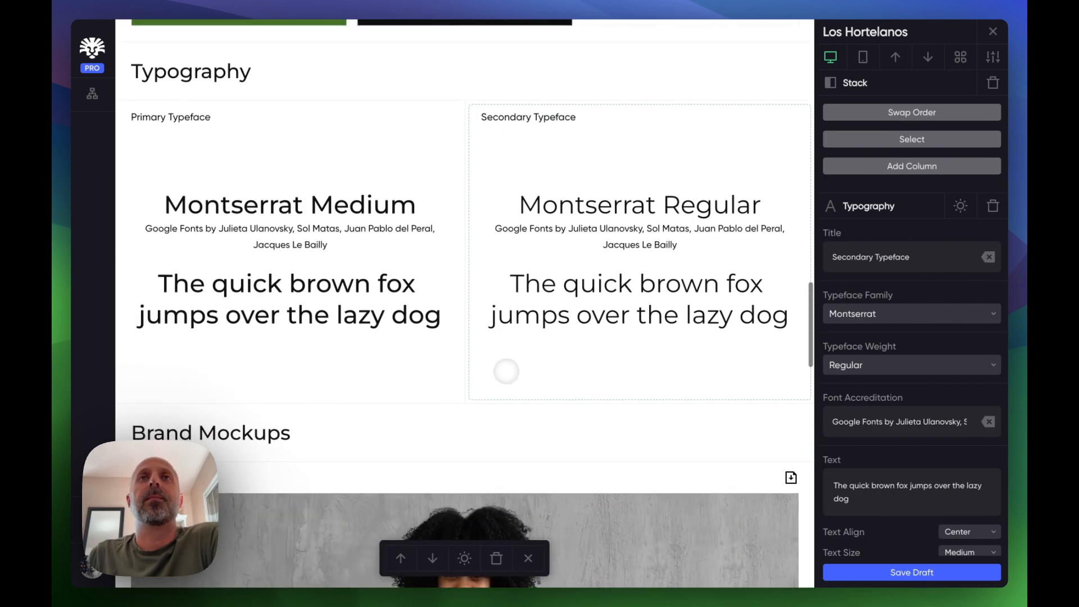
pyautogui.scroll(1, 506, 371)
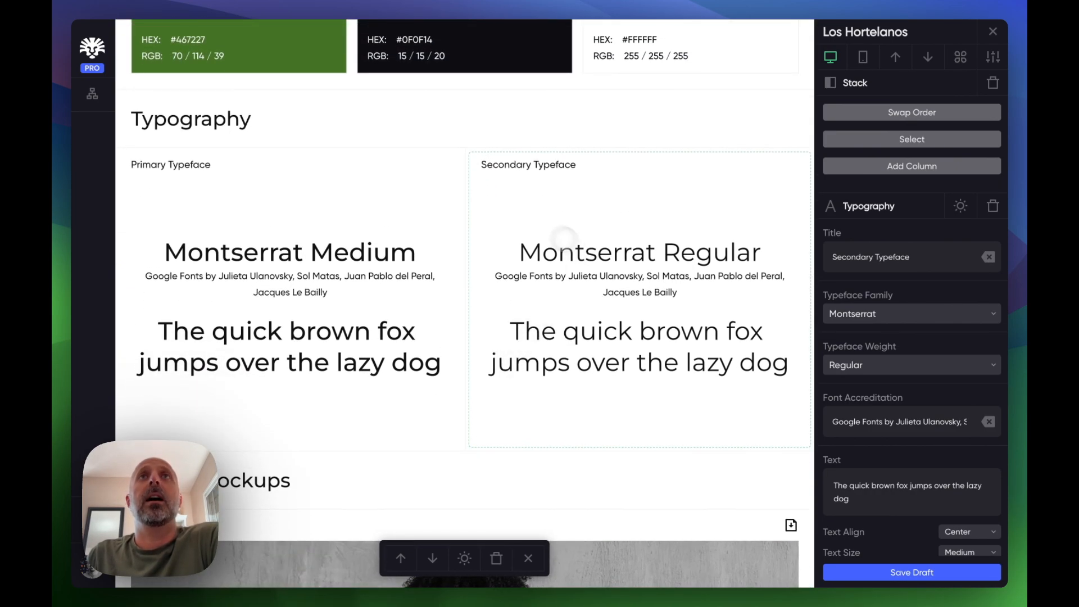
# - Upload the Albert Sans font file from the Fonts 2024 folder as a custom font and apply it to the Secondary Typeface
pyautogui.click(887, 313)
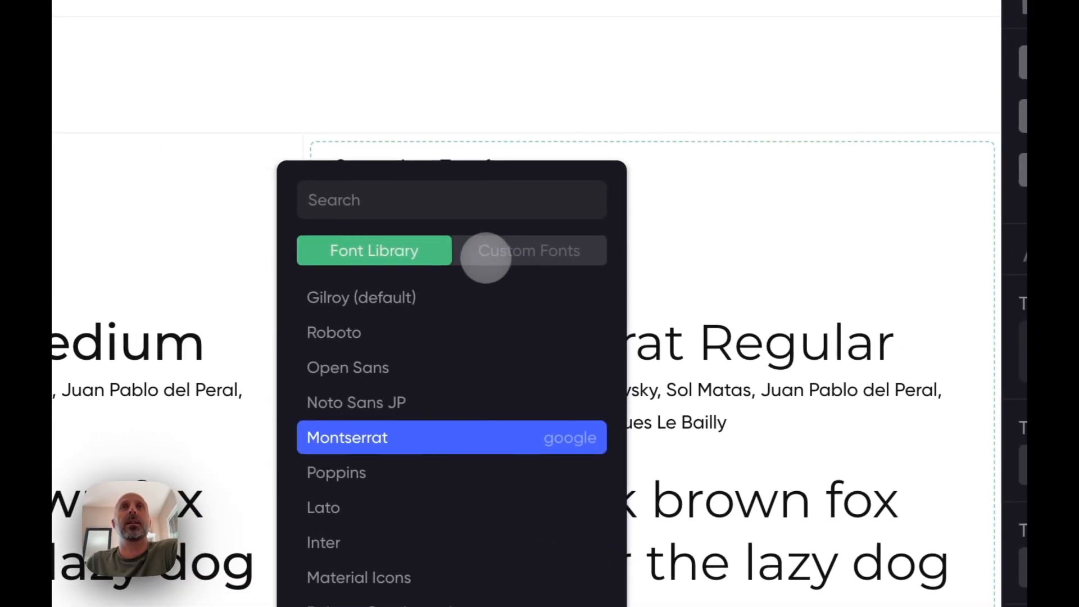
pyautogui.click(540, 260)
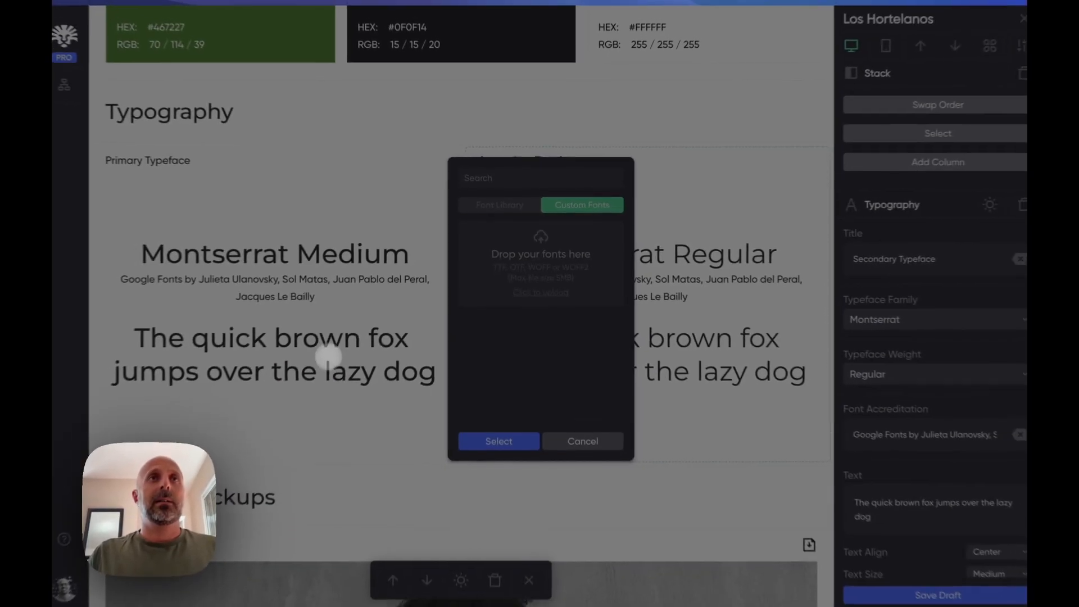
pyautogui.click(337, 280)
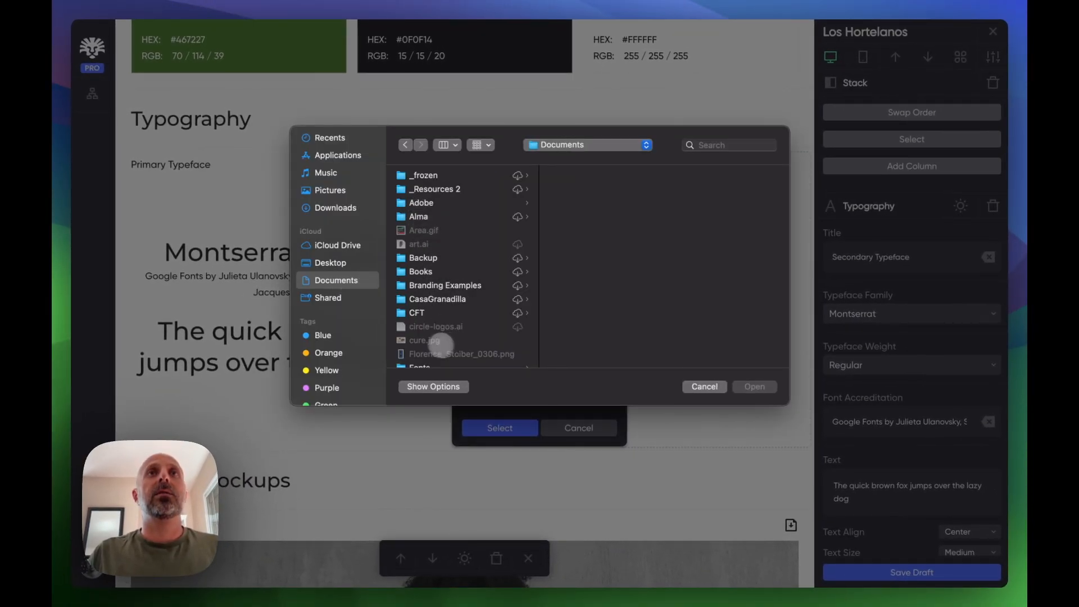
pyautogui.scroll(-3, 444, 344)
pyautogui.click(426, 283)
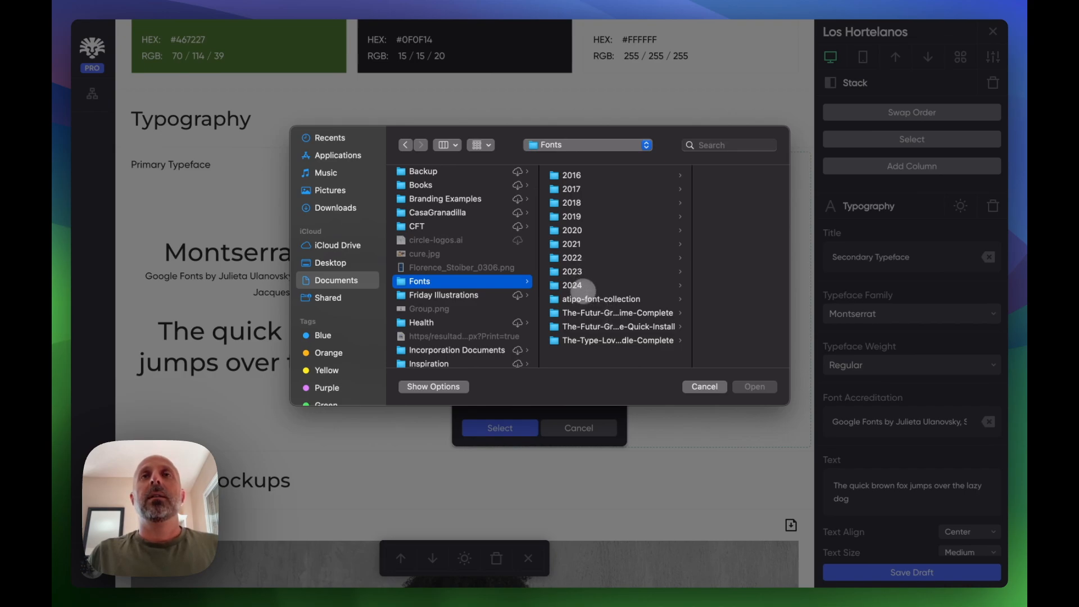
pyautogui.click(579, 286)
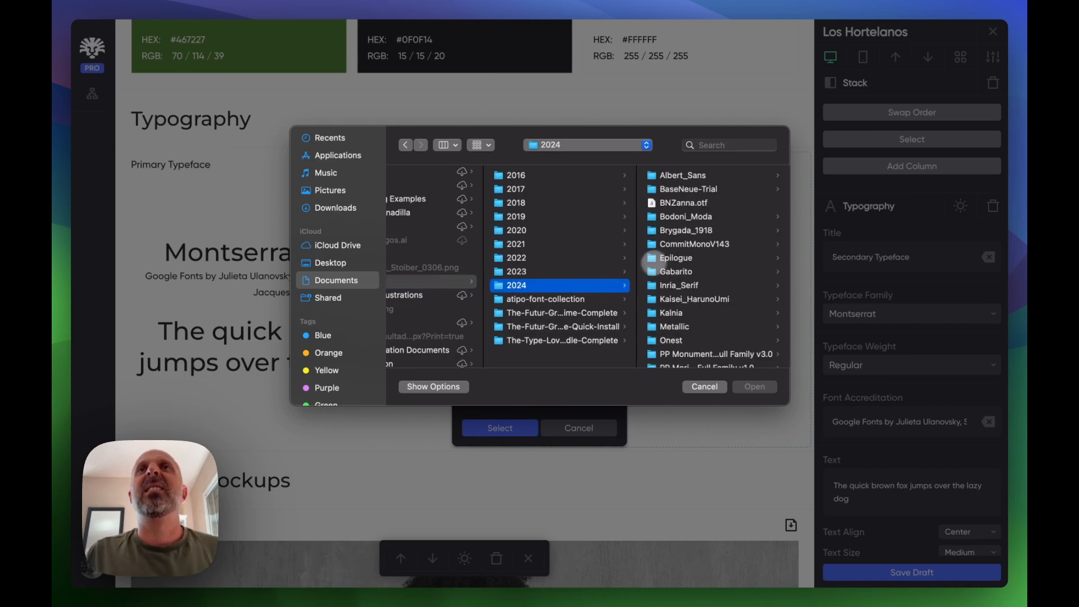
pyautogui.click(682, 176)
pyautogui.click(686, 178)
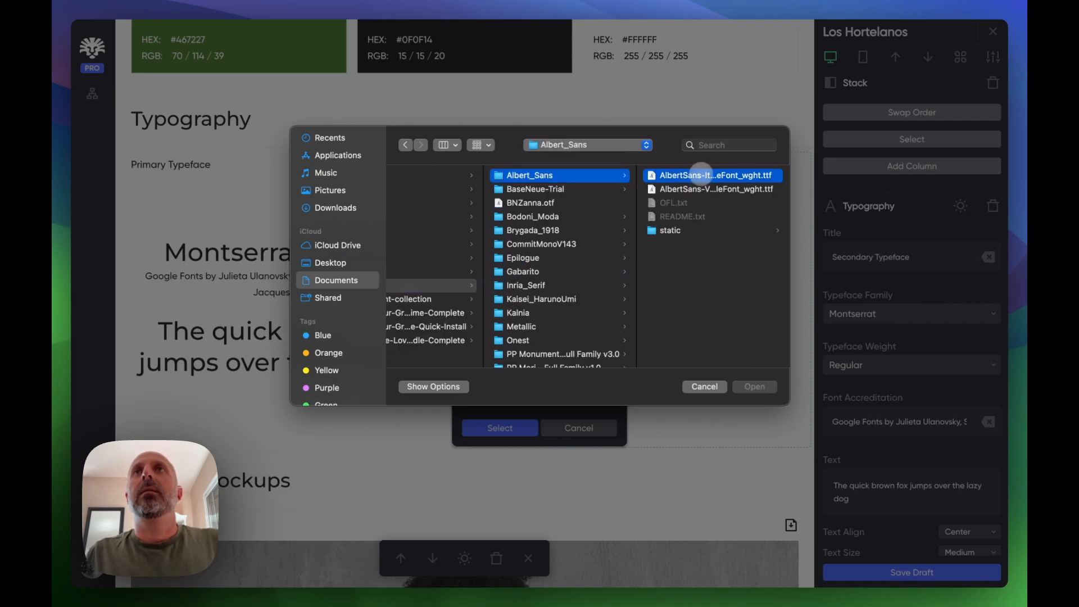
pyautogui.click(754, 387)
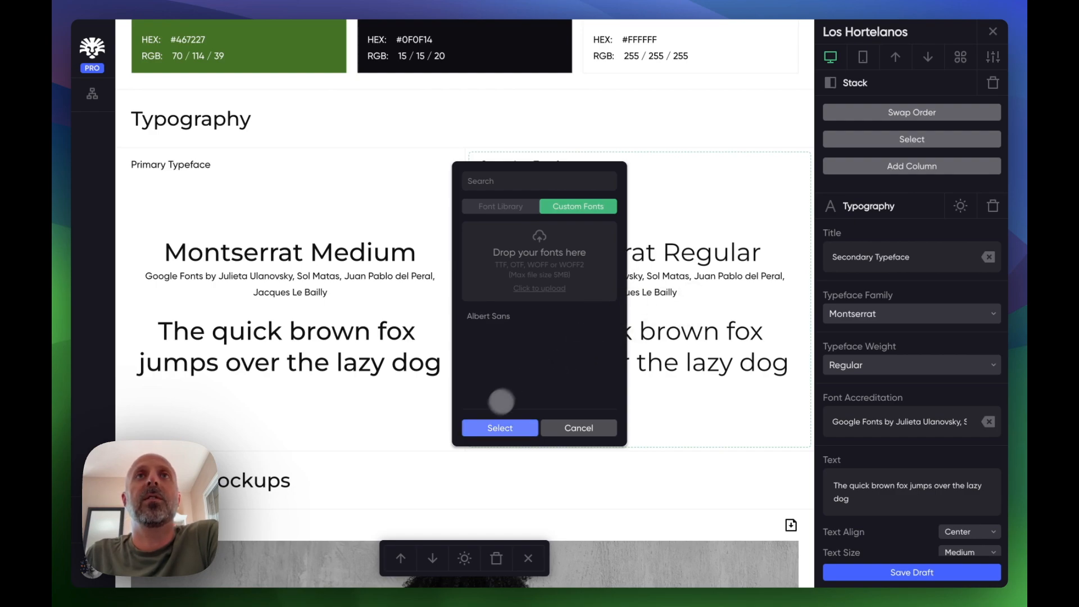
pyautogui.click(511, 316)
pyautogui.click(500, 428)
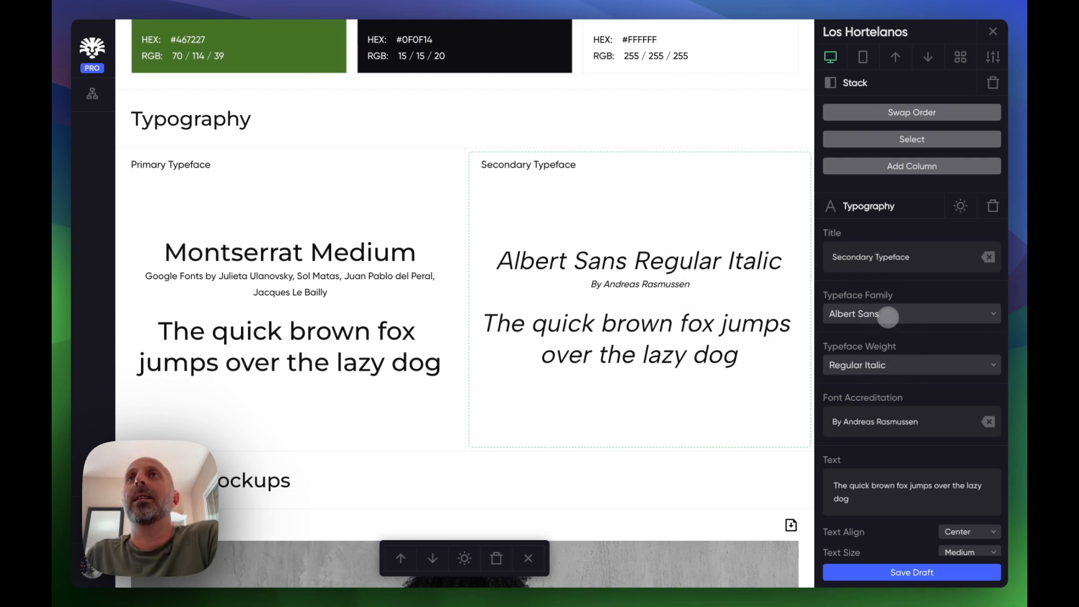
# - Switch the Secondary Typeface family back to Montserrat from the font library
pyautogui.click(888, 314)
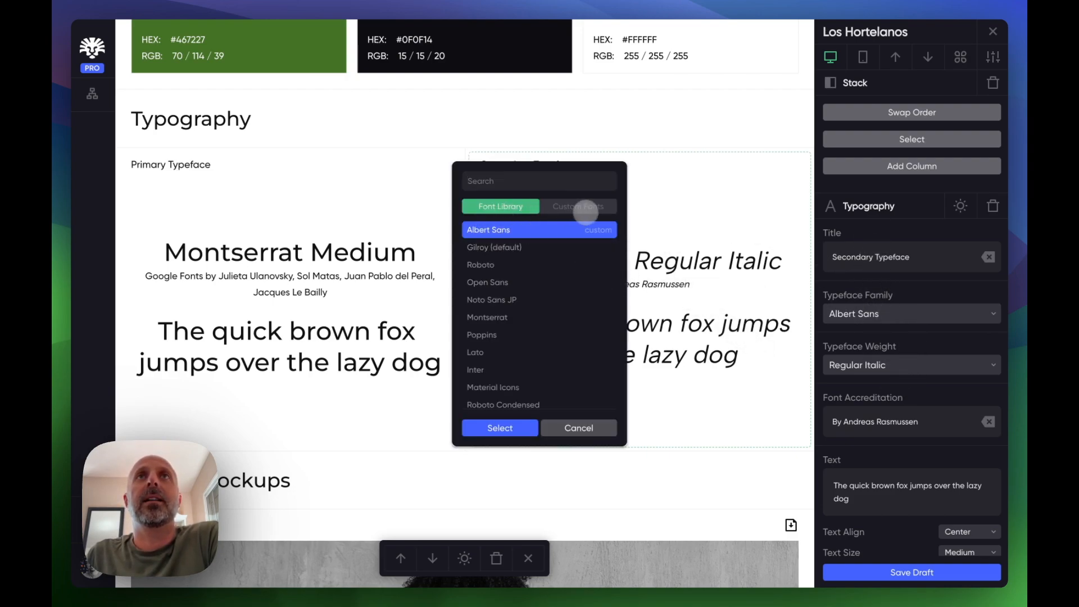
pyautogui.click(587, 208)
pyautogui.click(501, 207)
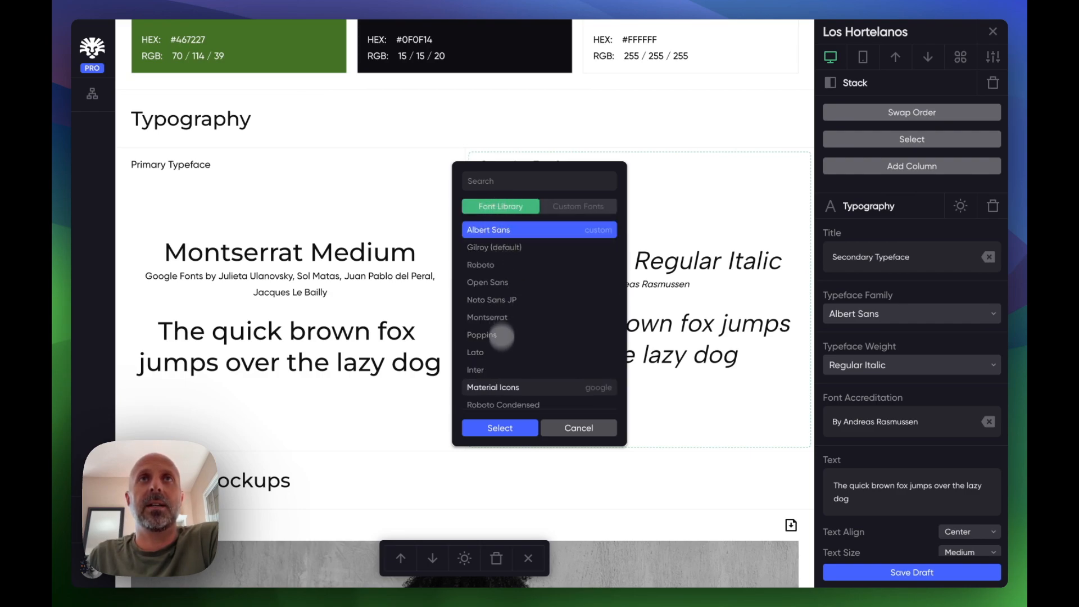
pyautogui.click(488, 317)
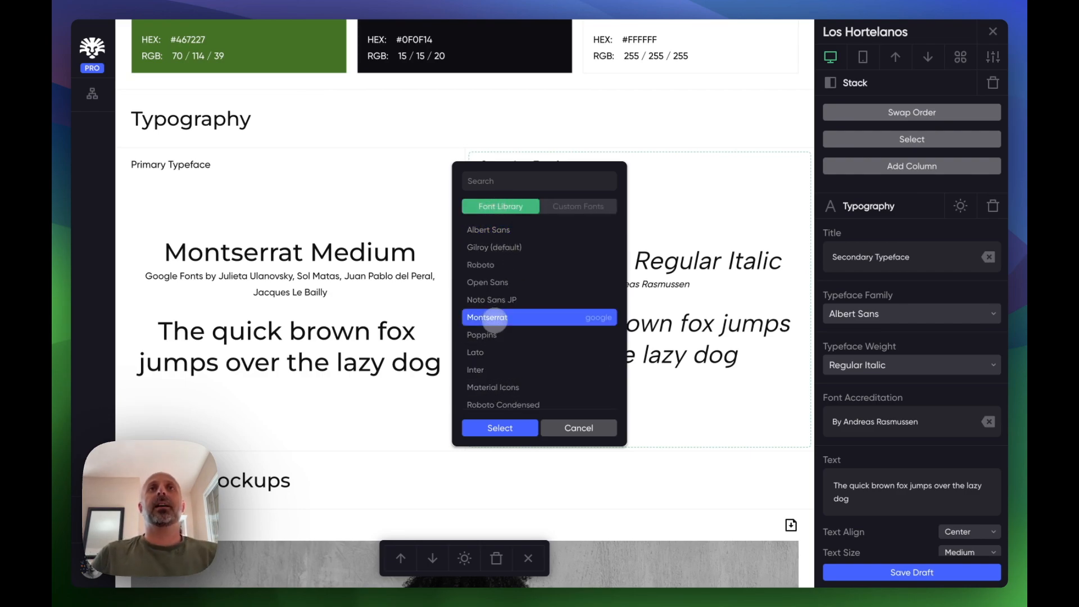
pyautogui.click(500, 428)
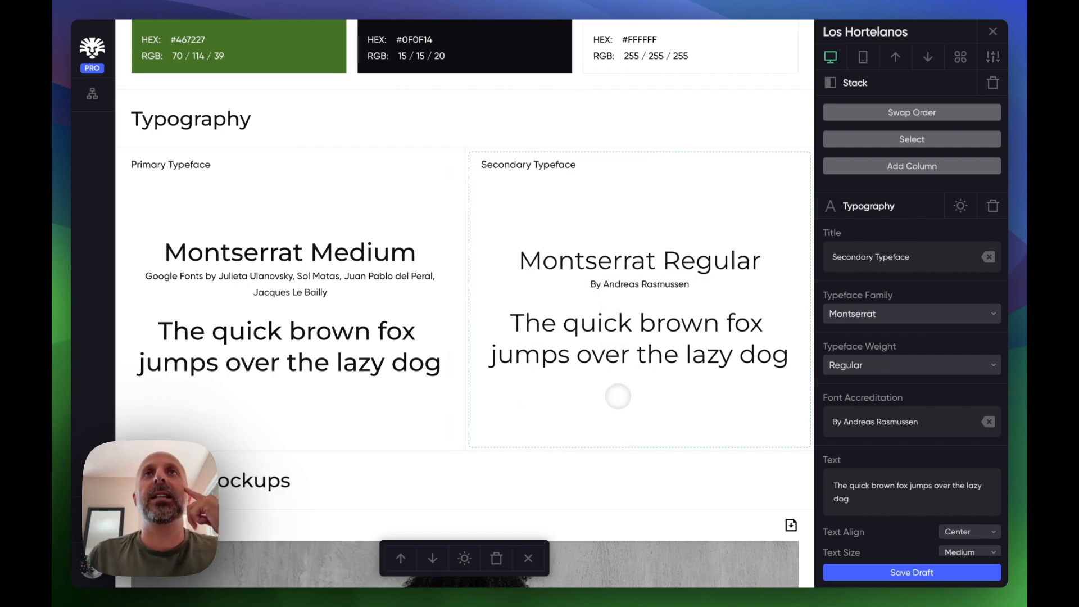
# - Add a Social Media module to the page below the Paper Bags mockup
pyautogui.scroll(-20, 562, 423)
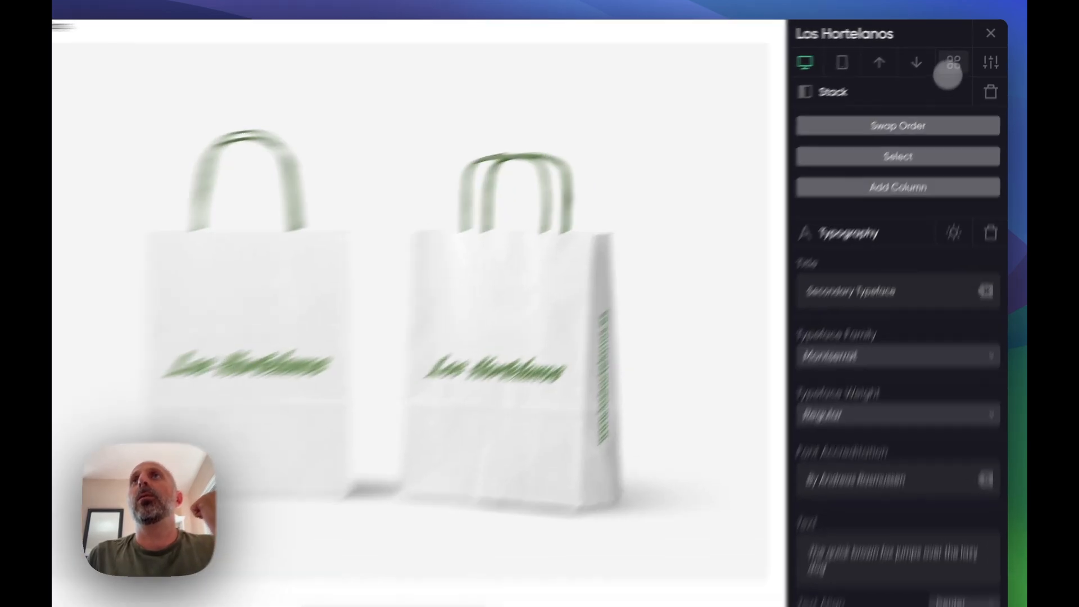
pyautogui.click(960, 57)
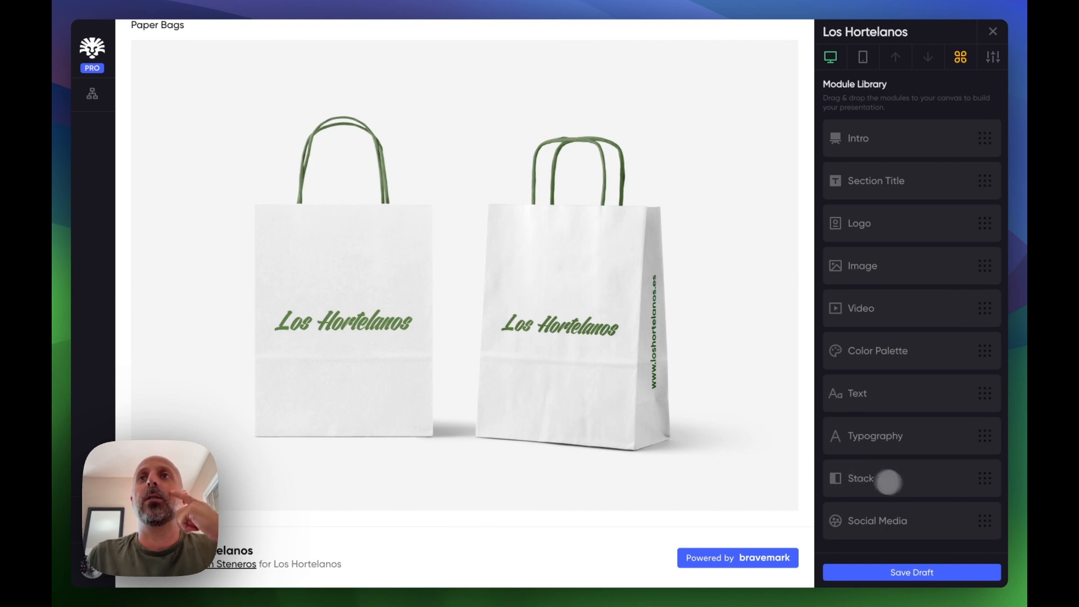
pyautogui.moveTo(877, 523); pyautogui.dragTo(621, 501)
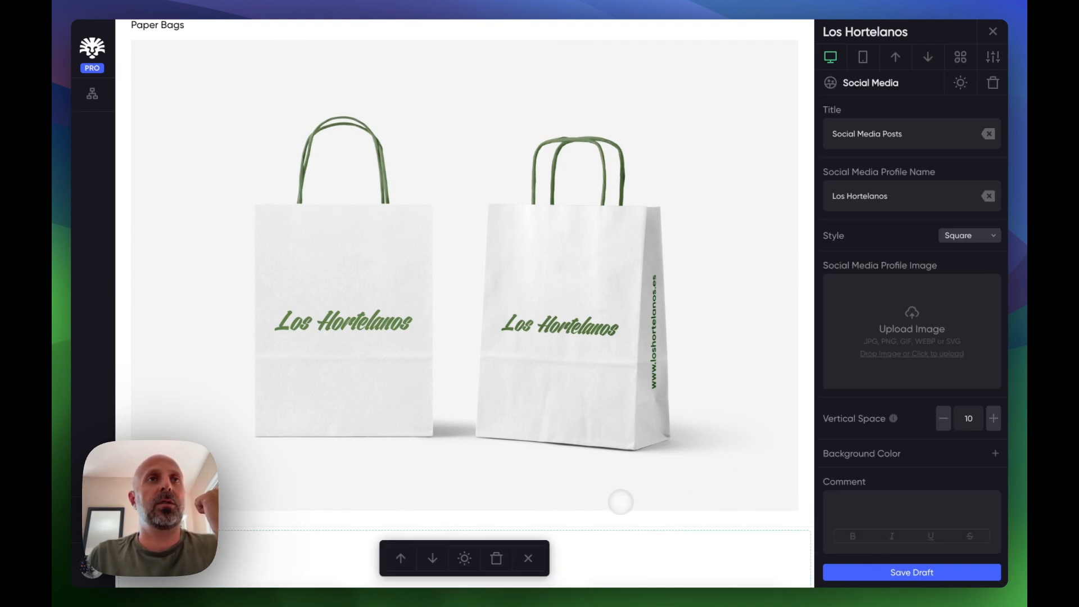
# - Drop boxes42.jpg from the project folder into the first social media post's image
pyautogui.scroll(-7, 593, 387)
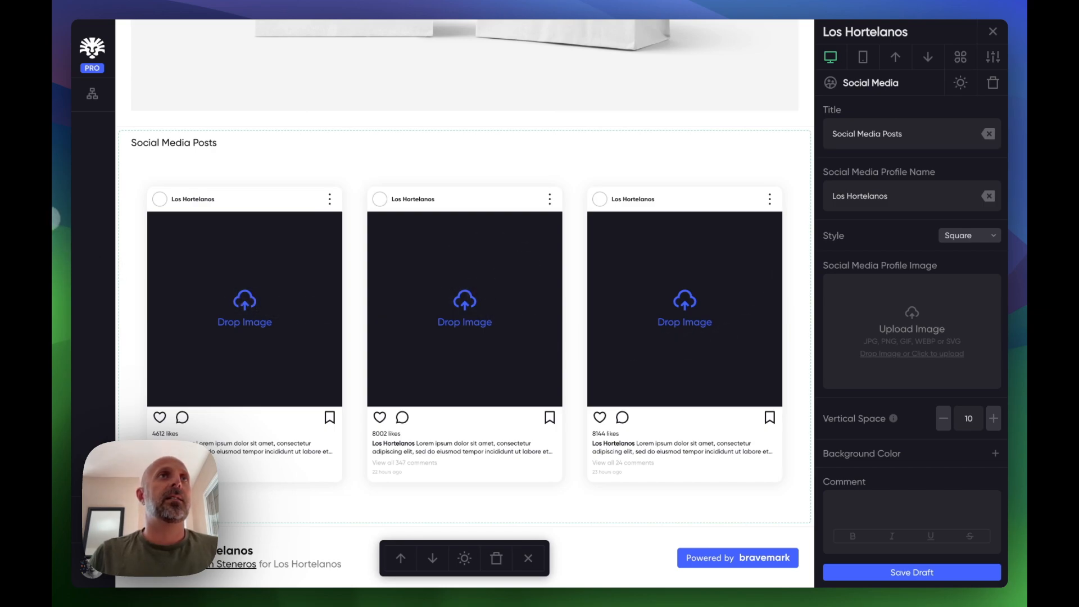
pyautogui.click(57, 226)
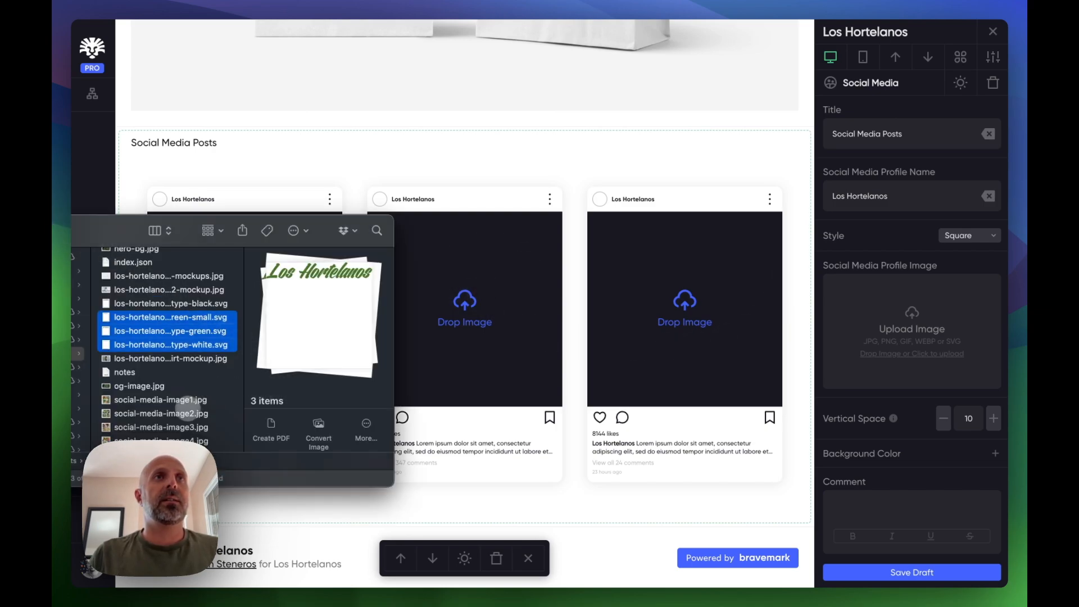
pyautogui.click(174, 400)
pyautogui.scroll(-6, 168, 348)
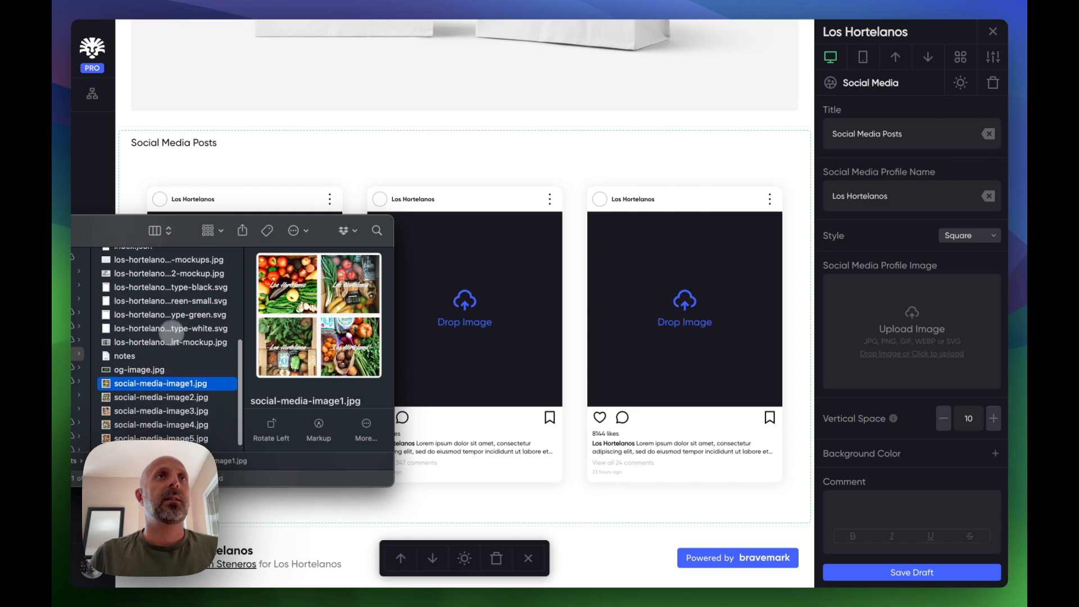
pyautogui.click(137, 299)
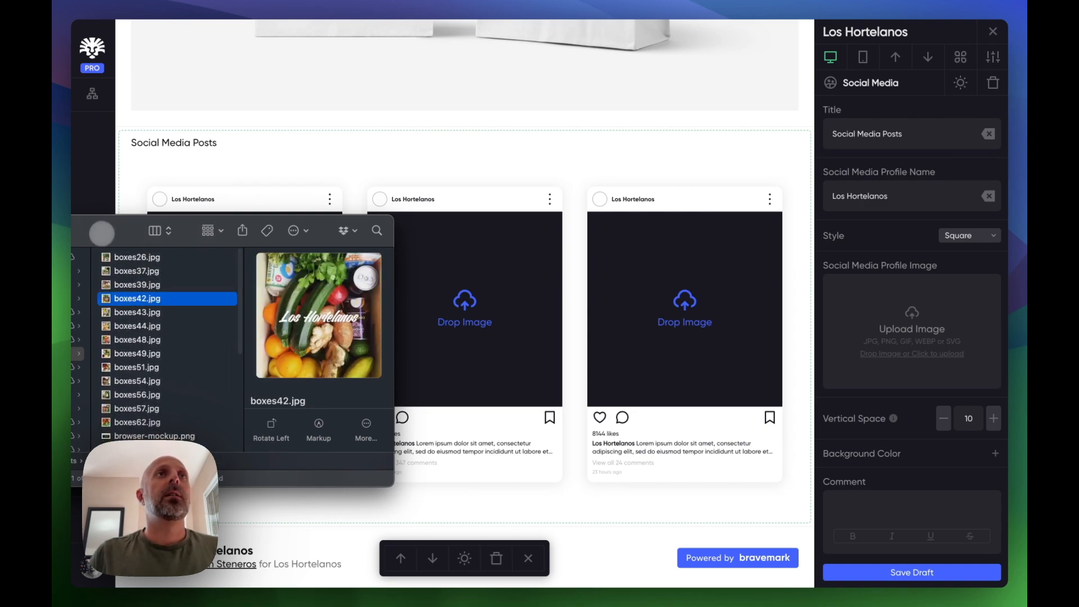
pyautogui.moveTo(130, 284); pyautogui.dragTo(238, 291)
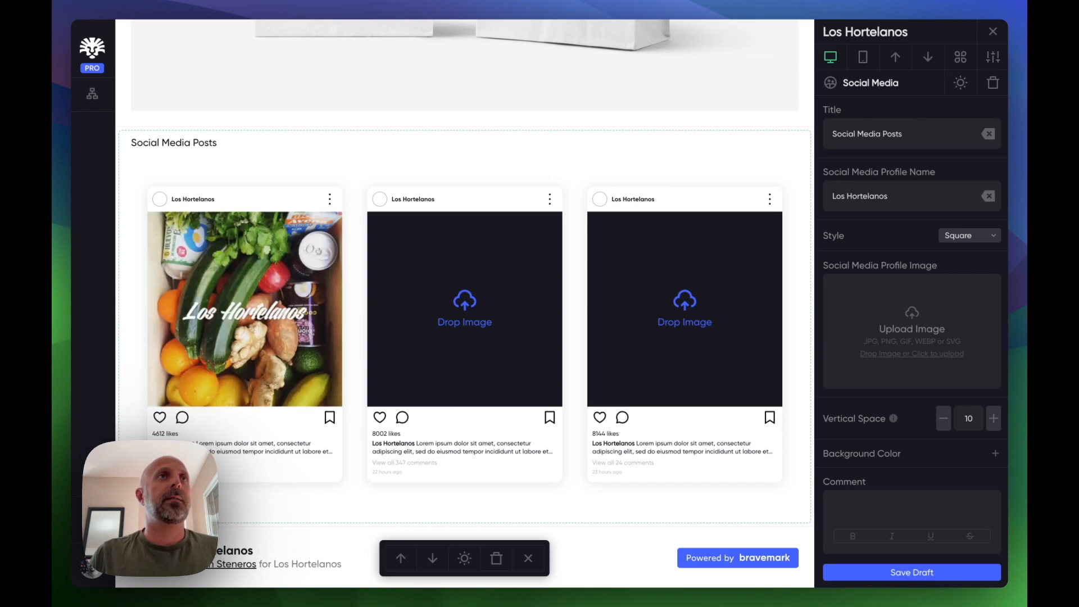
# - Drop photos from the project folder into the second and third social media posts
pyautogui.click(56, 281)
pyautogui.moveTo(140, 371); pyautogui.dragTo(520, 290)
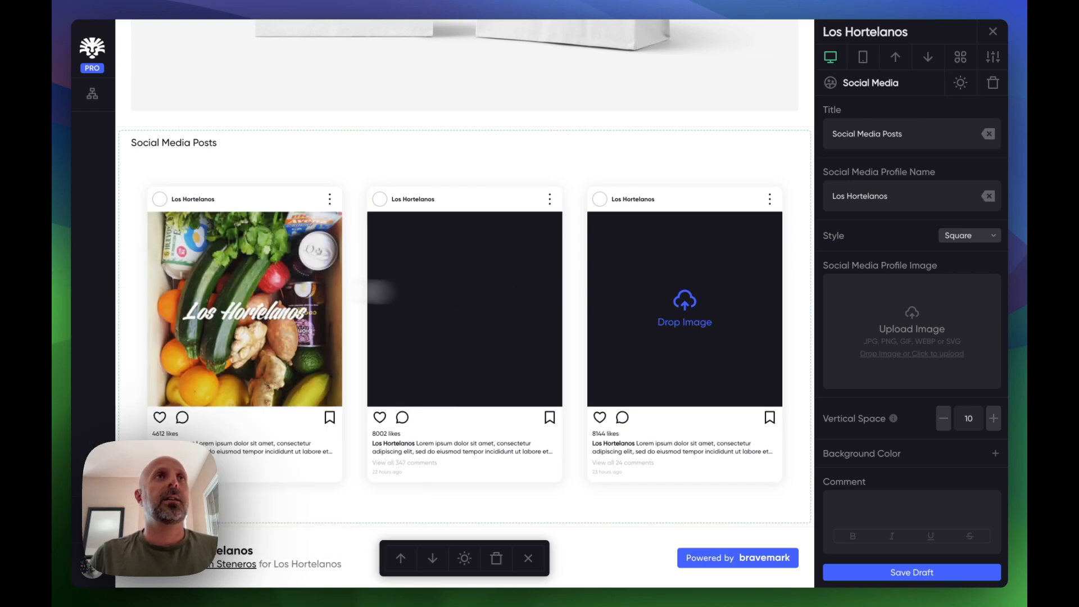
pyautogui.click(58, 270)
pyautogui.moveTo(140, 390); pyautogui.dragTo(684, 309)
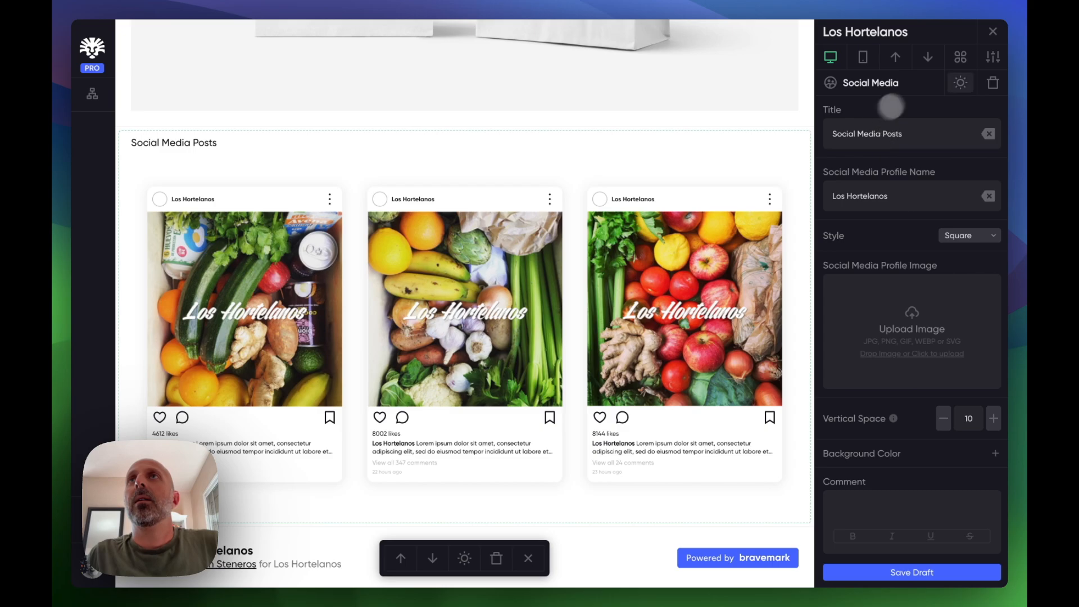
# - Add a second row of three post mockups to the Social Media module
pyautogui.click(725, 298)
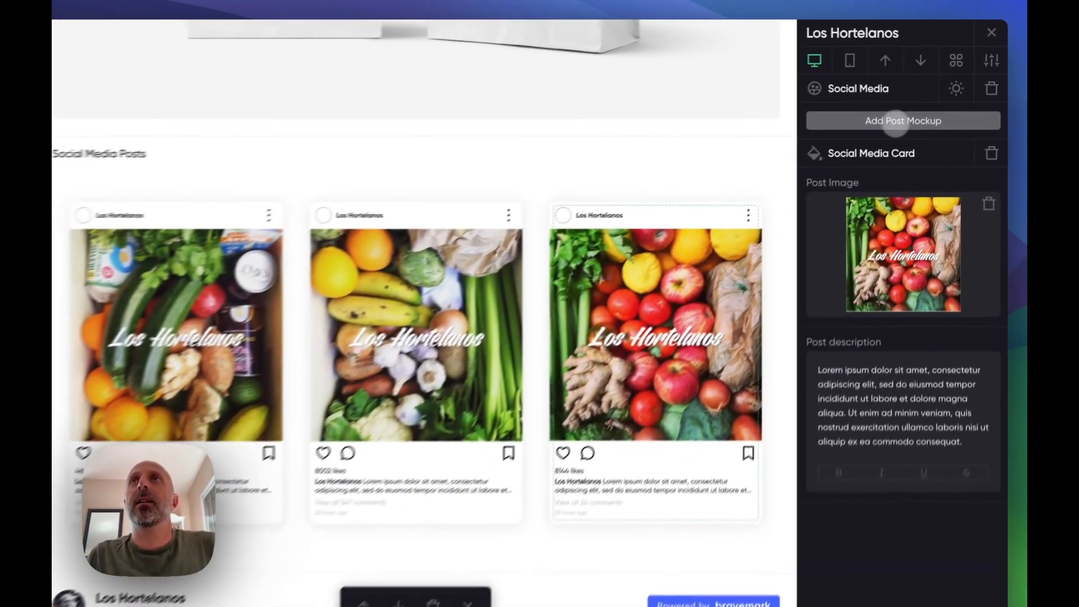
pyautogui.click(861, 176)
pyautogui.click(924, 112)
pyautogui.click(925, 112)
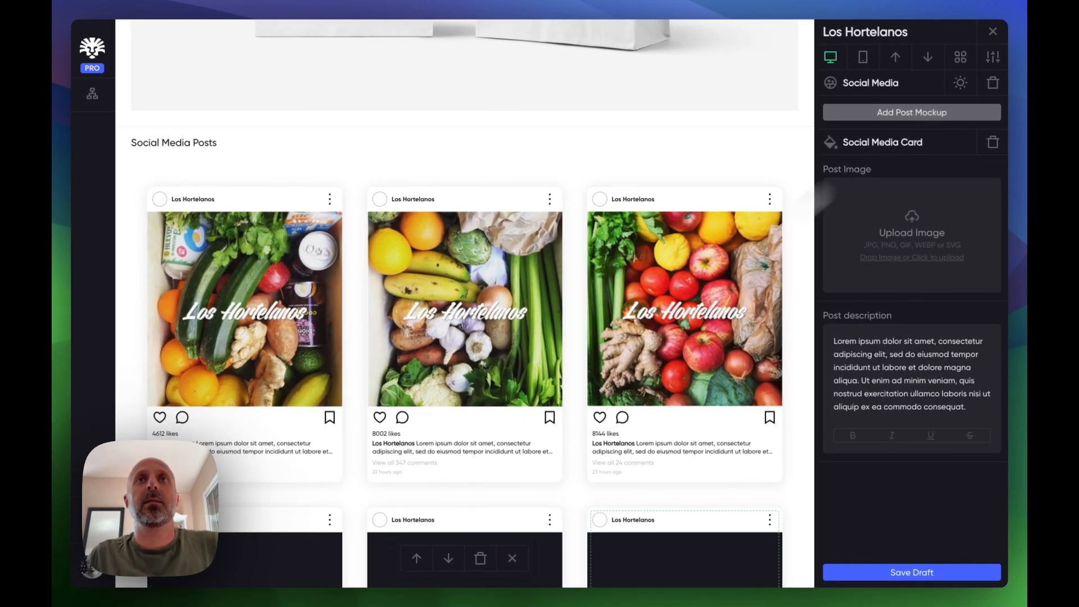
# - Drop photos from the project folder into the first and second posts of the new row
pyautogui.scroll(-5, 616, 390)
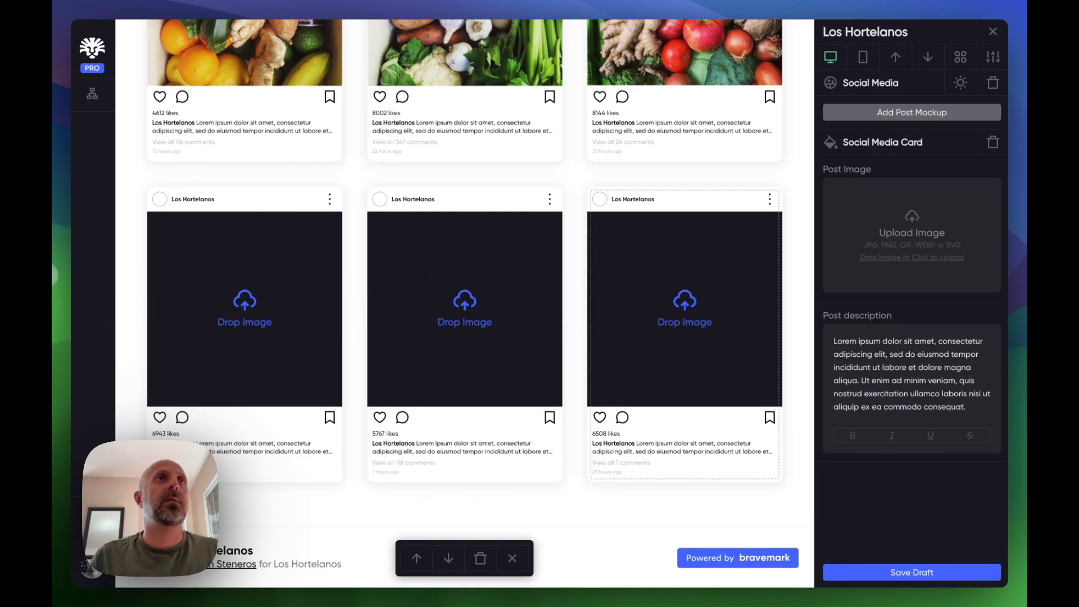
pyautogui.click(52, 274)
pyautogui.moveTo(137, 401); pyautogui.dragTo(227, 235)
pyautogui.click(62, 285)
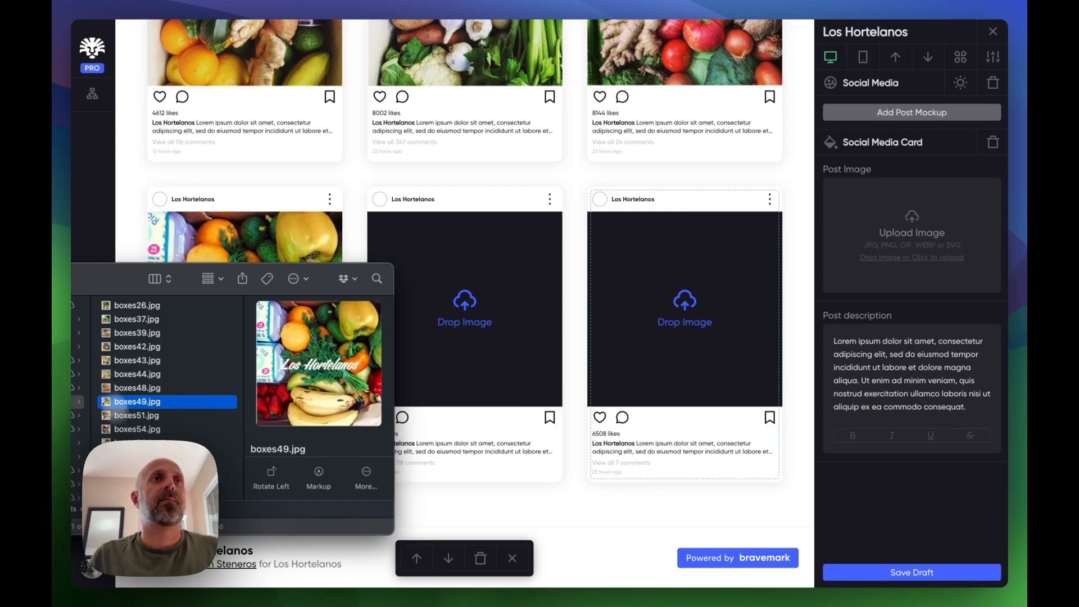
pyautogui.moveTo(138, 449); pyautogui.dragTo(462, 234)
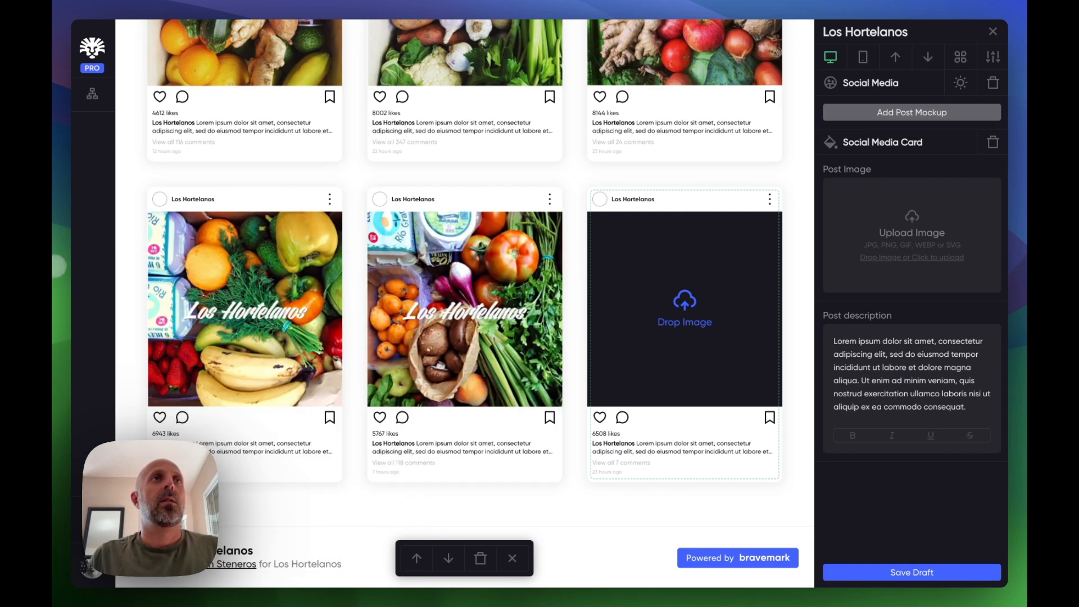
# - Drop a photo from the project folder into the sixth post
pyautogui.click(59, 265)
pyautogui.moveTo(135, 442); pyautogui.dragTo(714, 223)
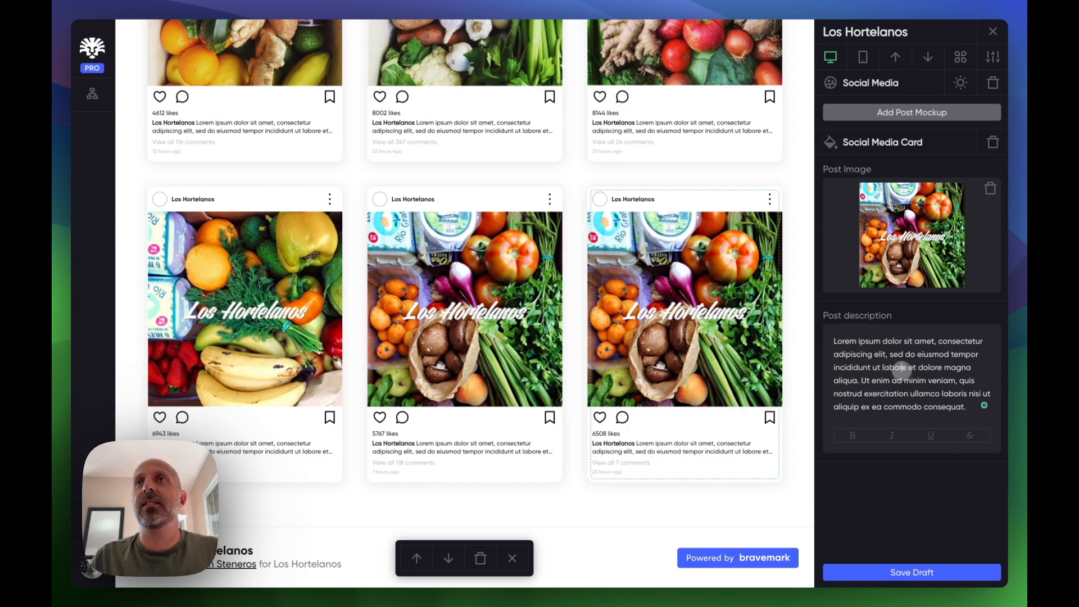
pyautogui.tripleClick(901, 369)
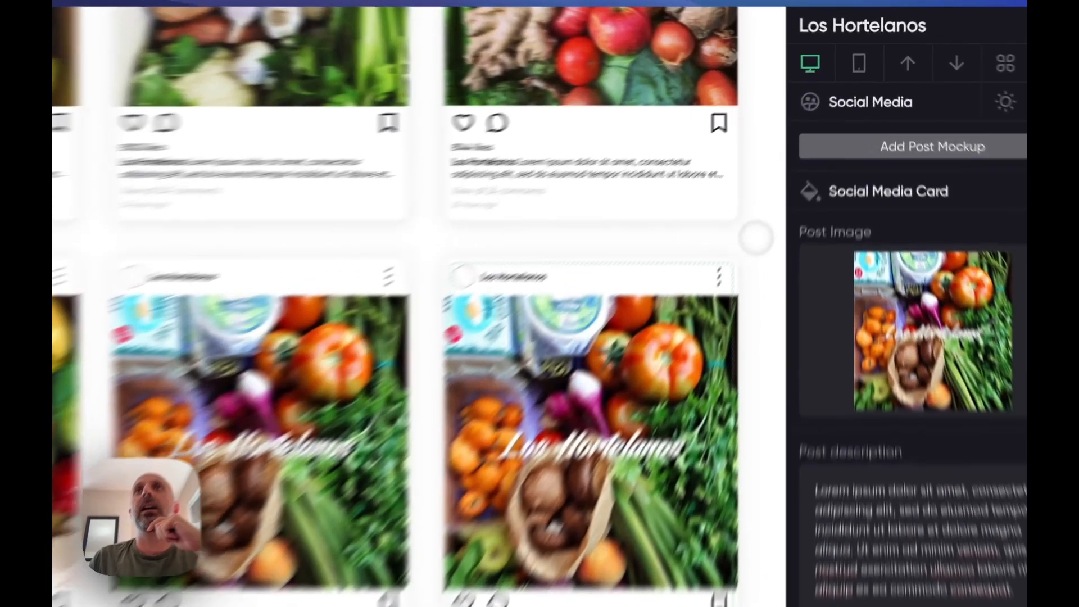
pyautogui.click(797, 170)
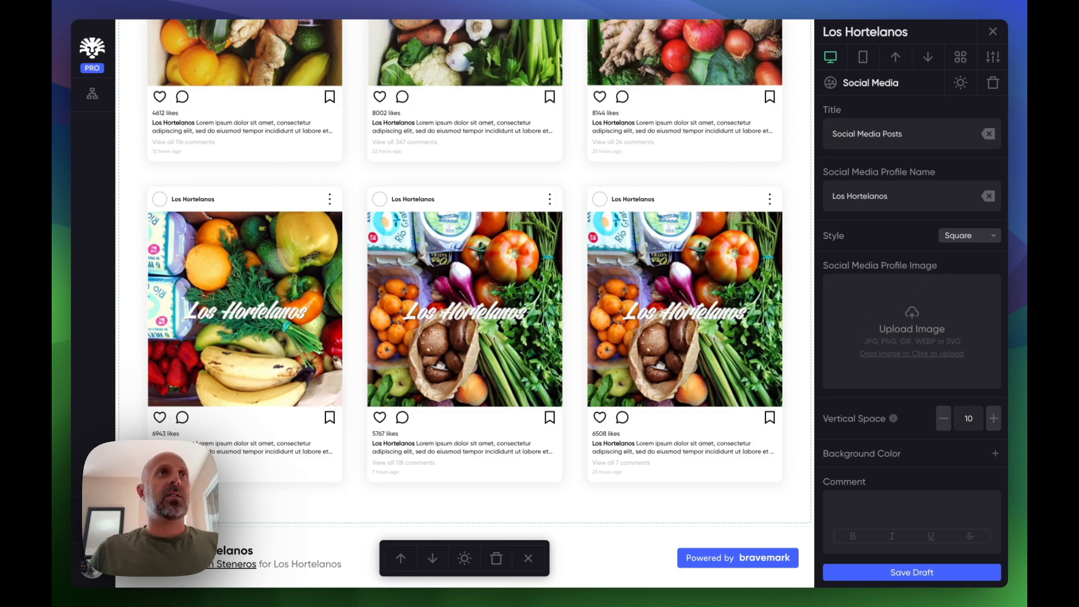
# - Set the Social Media Profile Image from a photo in the project folder
pyautogui.click(51, 275)
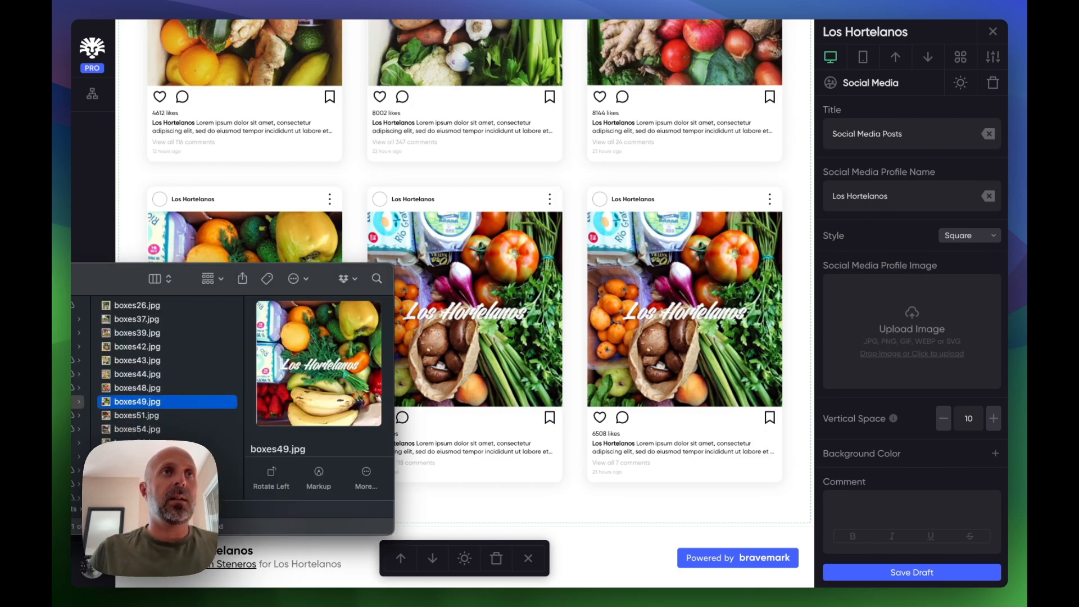
pyautogui.moveTo(138, 401); pyautogui.dragTo(876, 326)
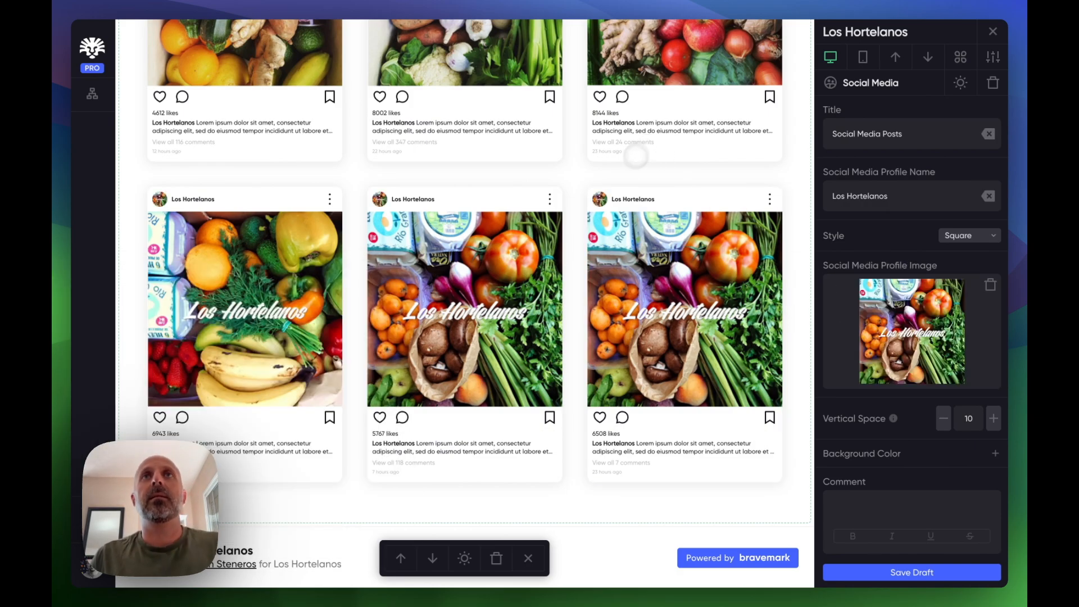
# - Replace the sixth post's image with a different photo from the project folder
pyautogui.scroll(5, 538, 290)
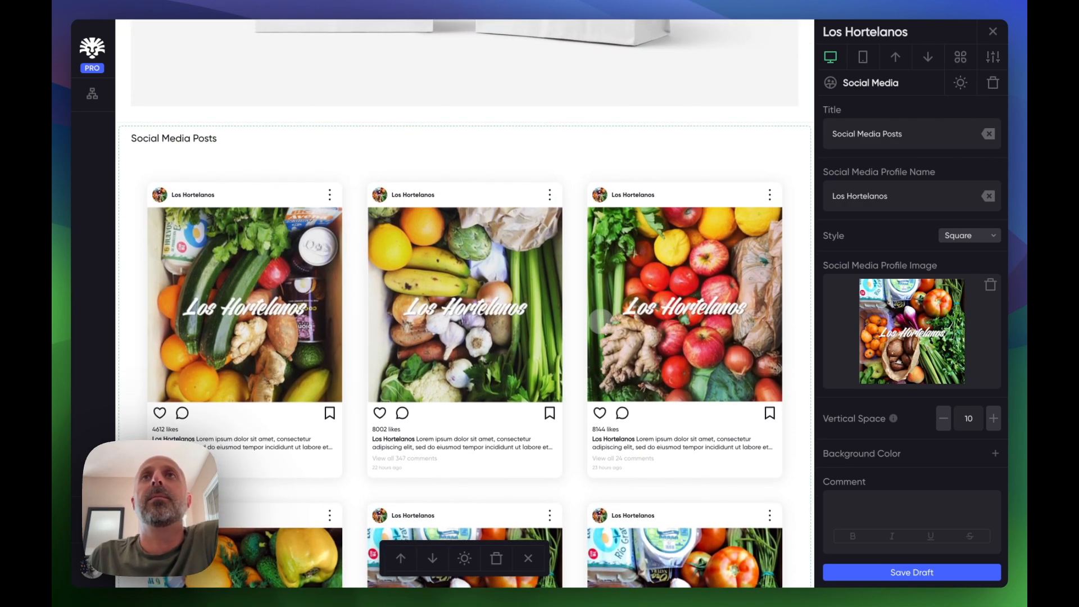
pyautogui.scroll(-3, 600, 319)
pyautogui.scroll(-3, 600, 321)
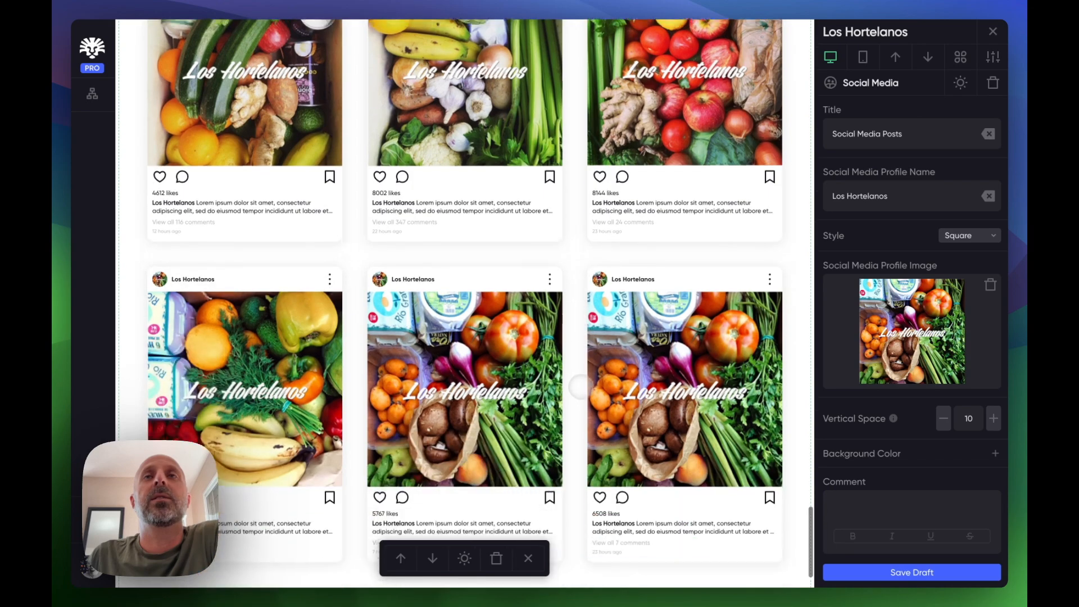
pyautogui.scroll(-2, 581, 387)
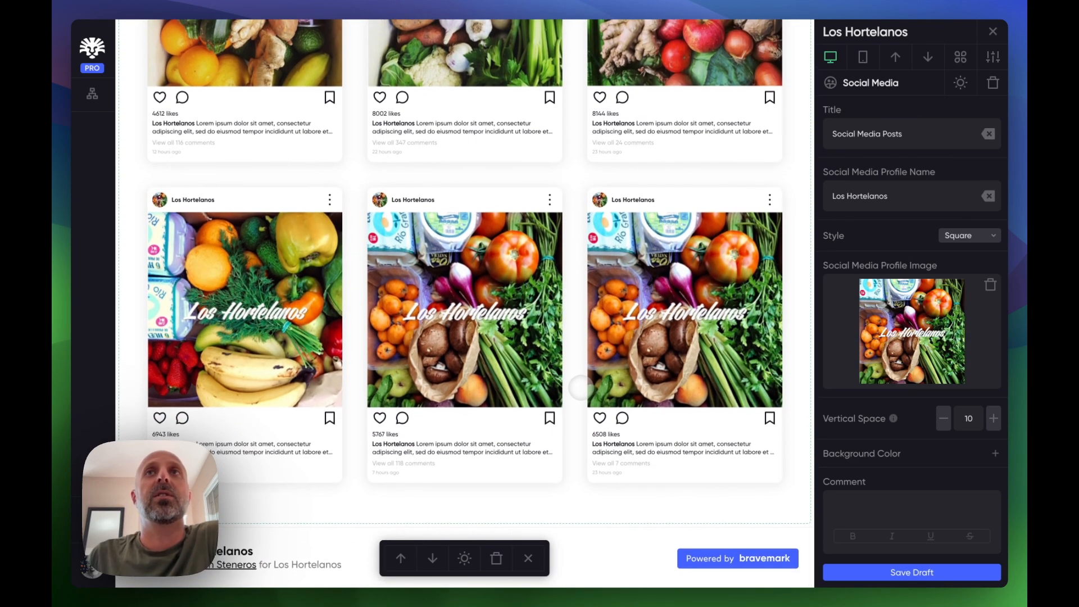
pyautogui.scroll(3, 584, 337)
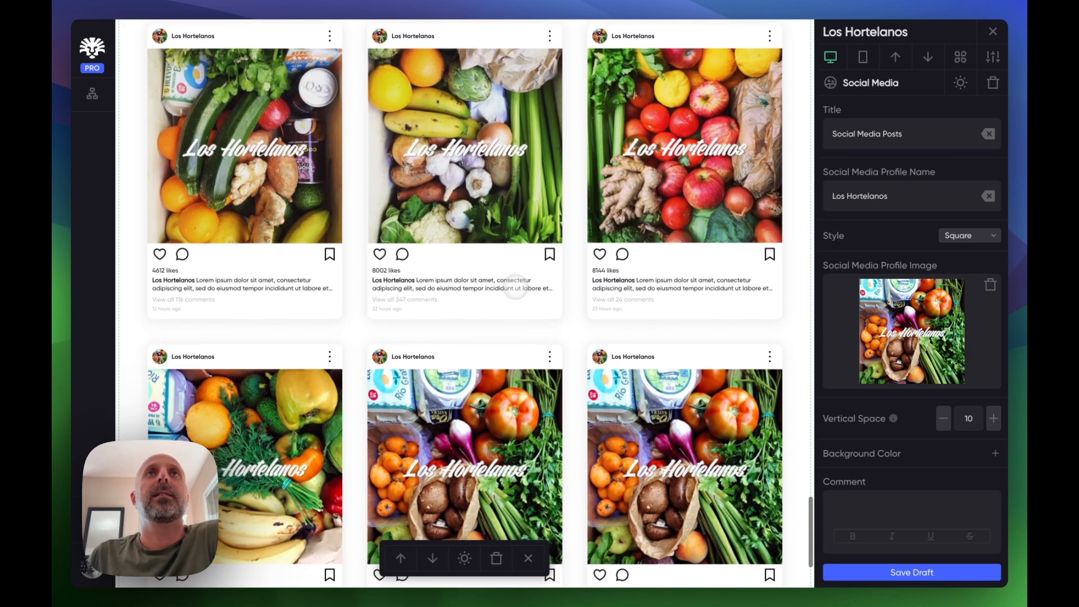
pyautogui.scroll(-2, 515, 287)
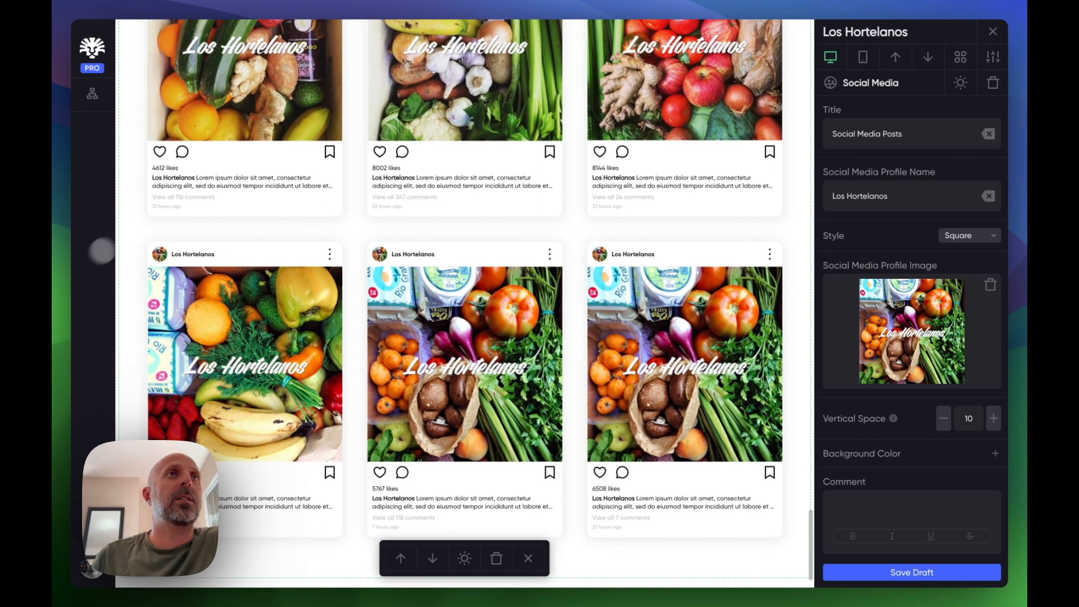
pyautogui.click(62, 275)
pyautogui.moveTo(129, 471); pyautogui.dragTo(660, 388)
pyautogui.click(118, 423)
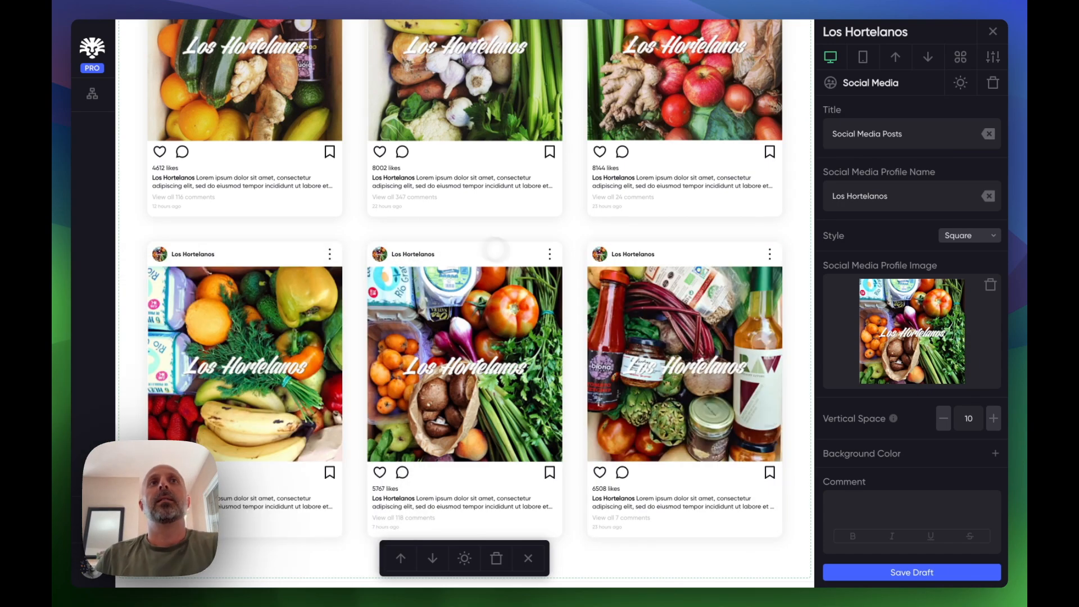
# - Upload twelve boxes photos as the Social Media module's downloadable assets and check the download list
pyautogui.scroll(3, 457, 273)
pyautogui.scroll(-2, 422, 255)
pyautogui.scroll(2, 385, 240)
pyautogui.scroll(1, 385, 240)
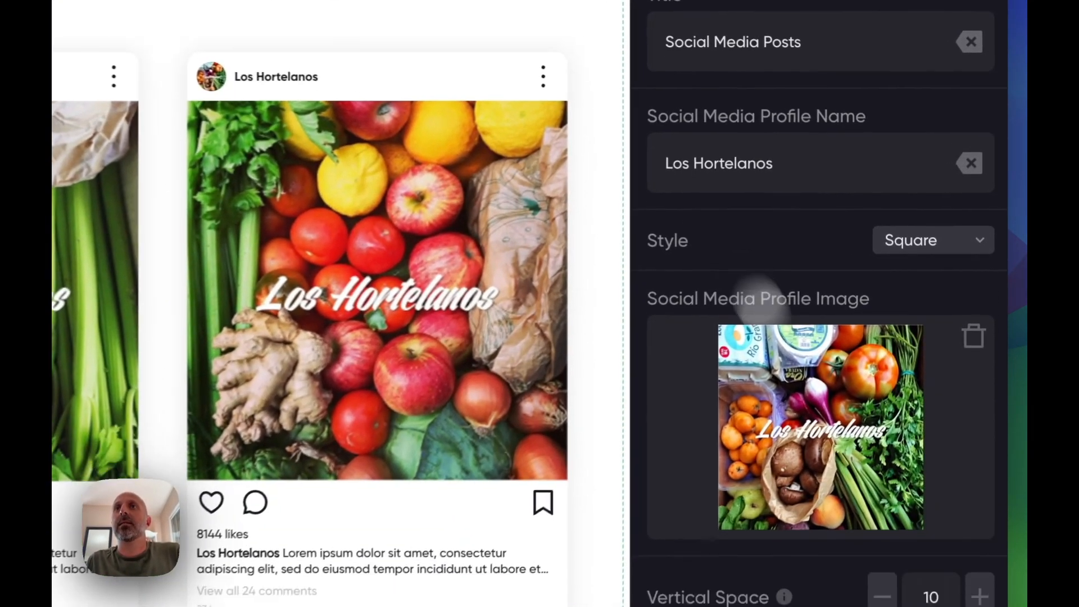
pyautogui.scroll(-5, 903, 453)
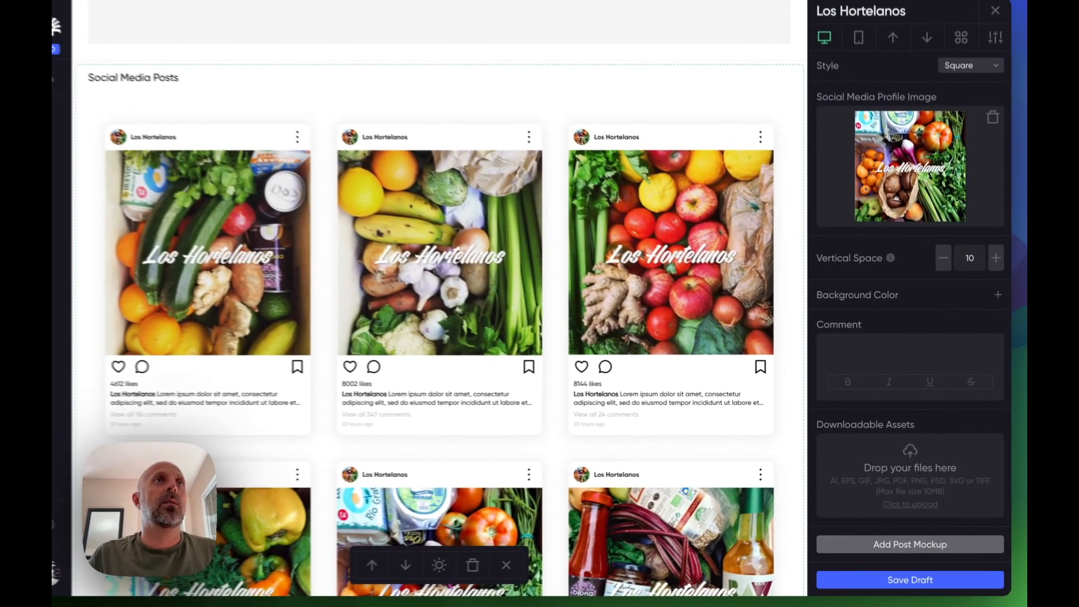
pyautogui.click(94, 306)
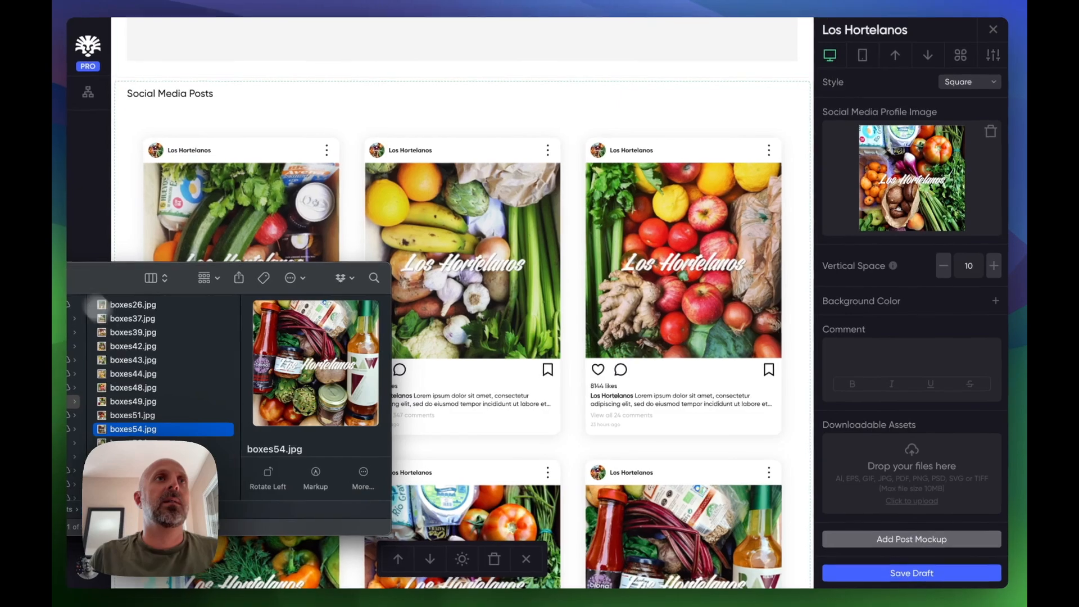
pyautogui.click(162, 471)
pyautogui.keyDown('shift'); pyautogui.click(145, 319); pyautogui.keyUp('shift')
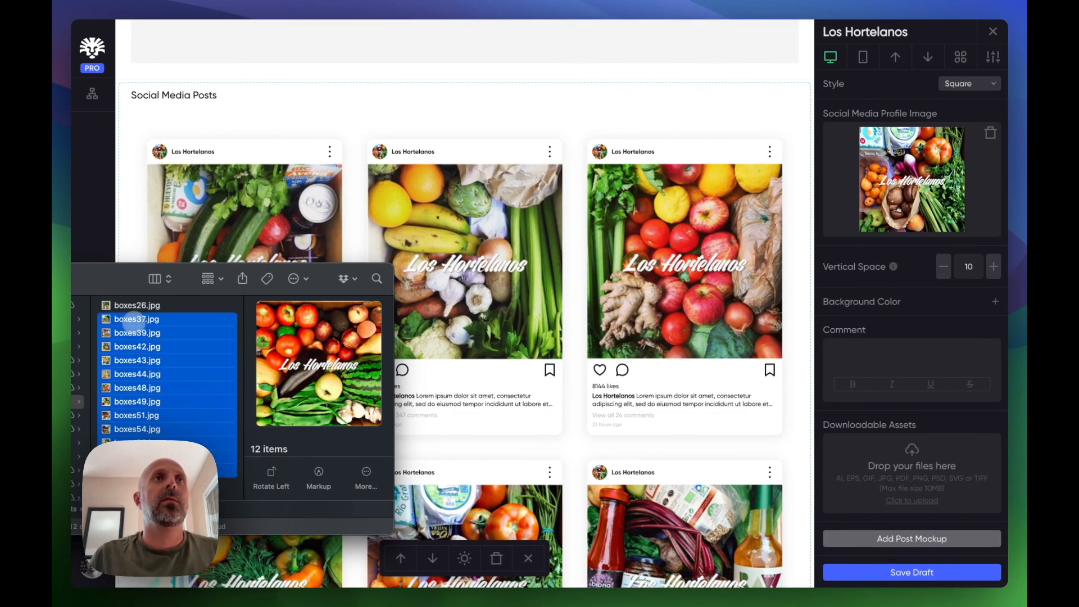
pyautogui.moveTo(141, 325); pyautogui.dragTo(962, 495)
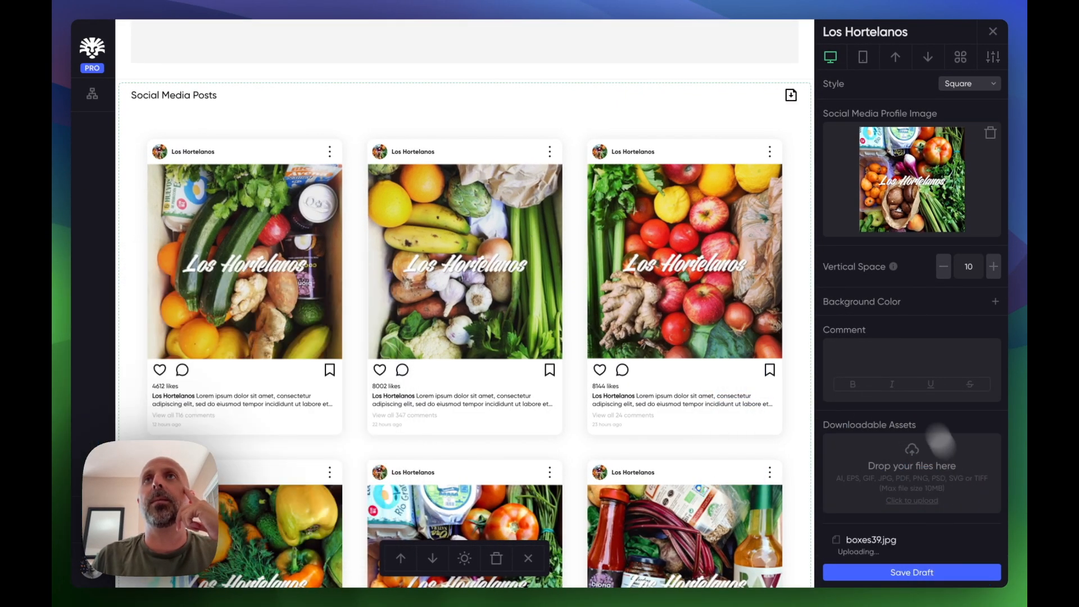
pyautogui.click(792, 95)
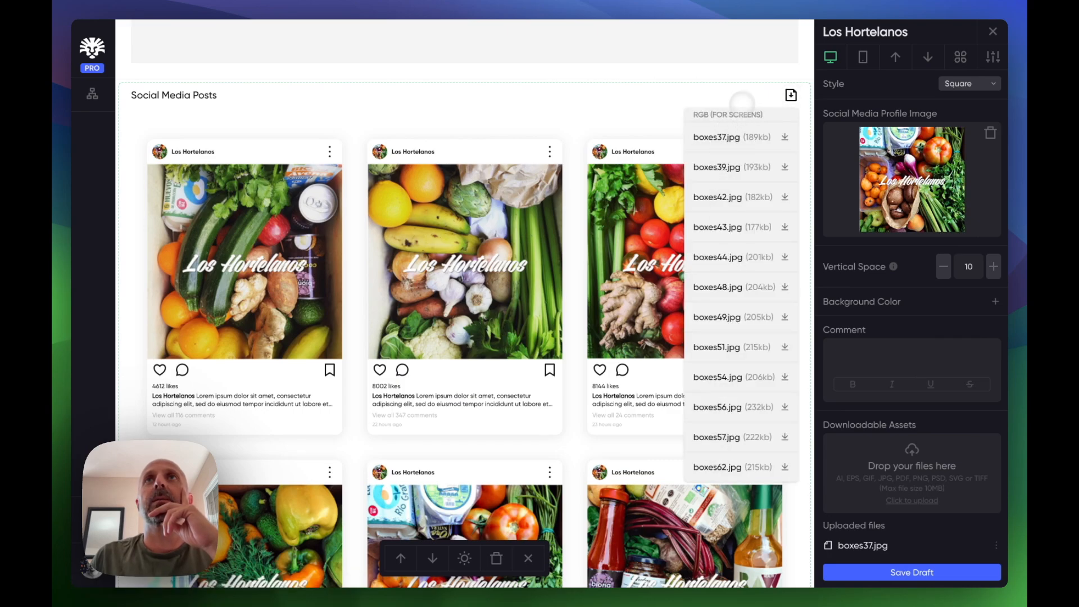
pyautogui.click(790, 96)
# - Save the draft and choose to publish the brand page
pyautogui.scroll(-5, 540, 236)
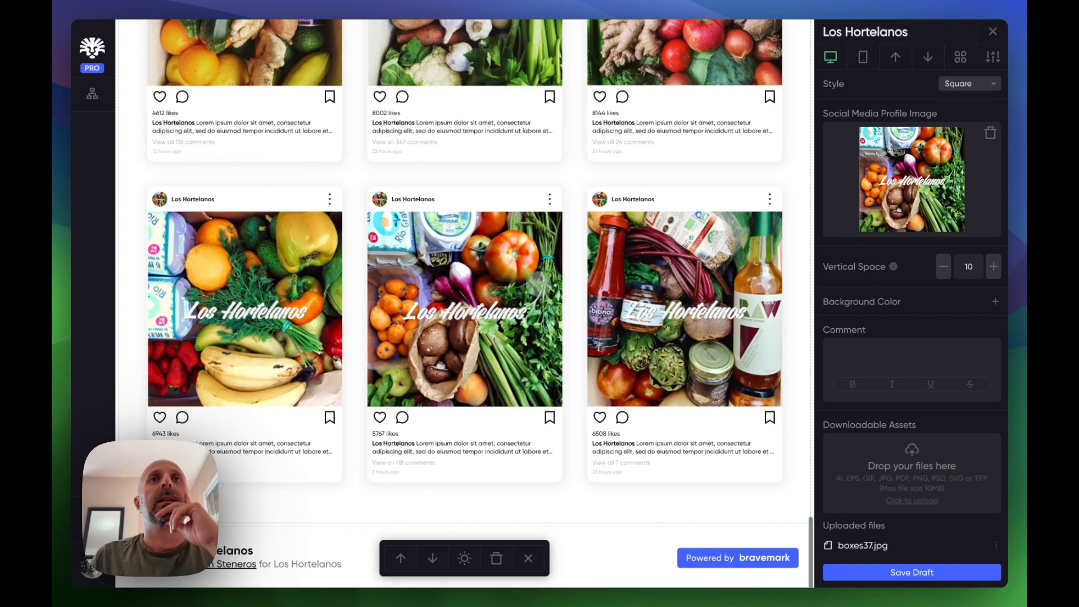
pyautogui.scroll(15, 537, 287)
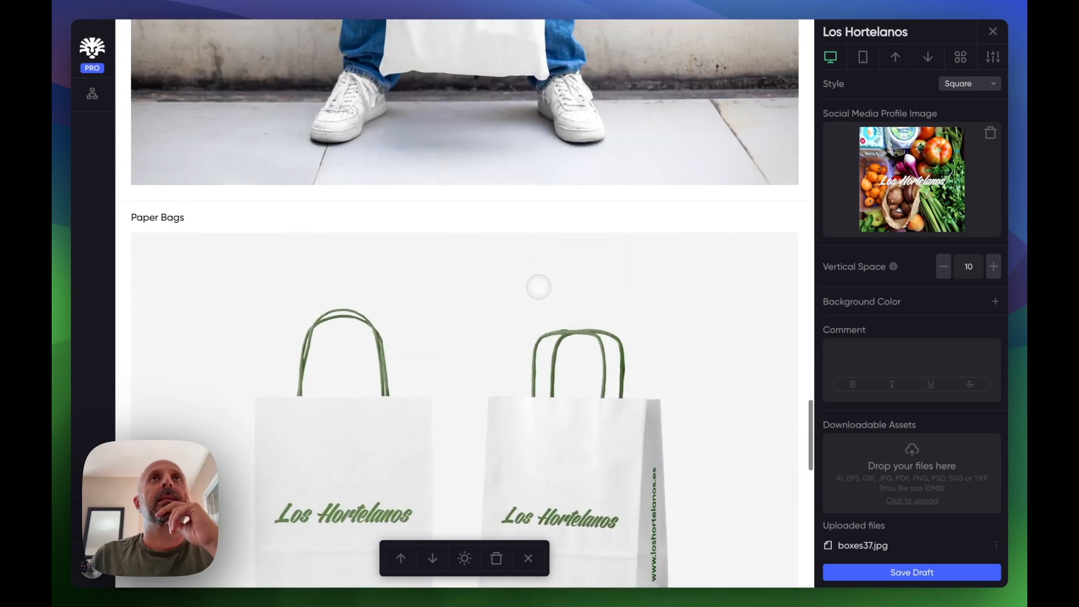
pyautogui.scroll(15, 537, 287)
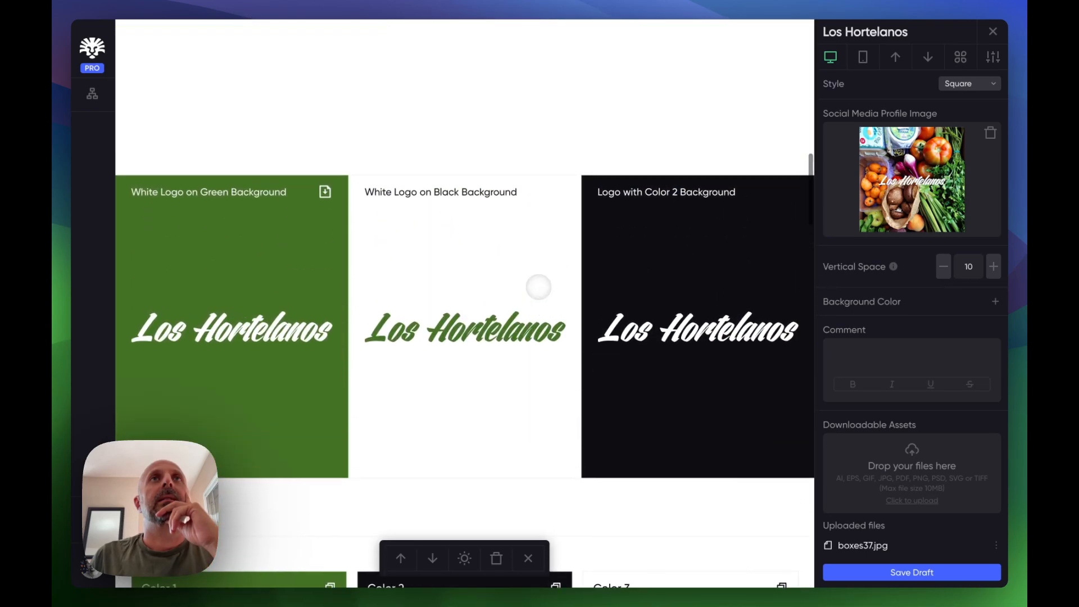
pyautogui.scroll(10, 538, 286)
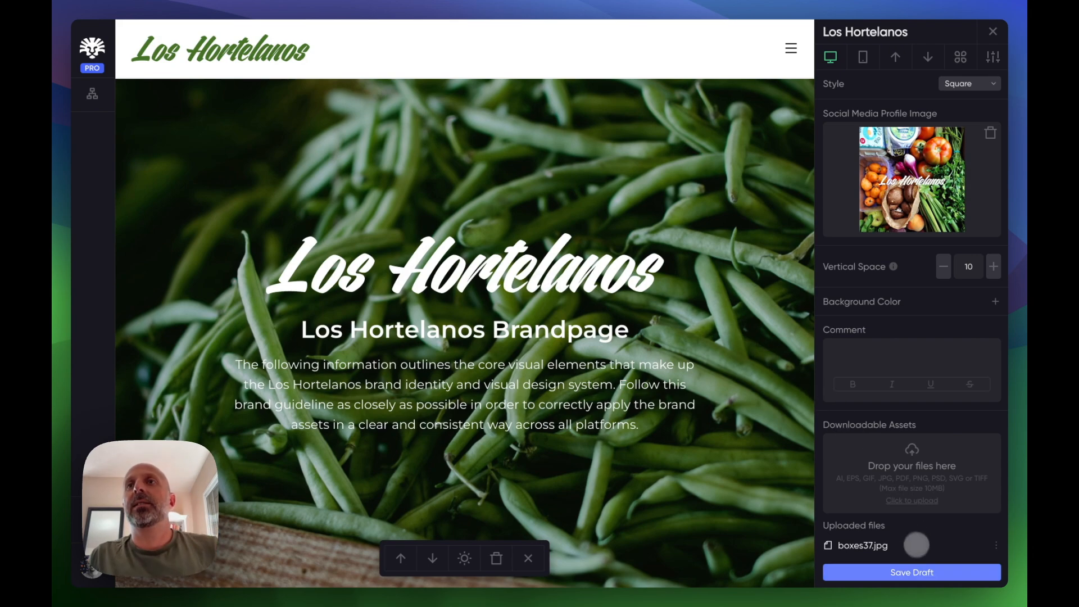
pyautogui.click(912, 572)
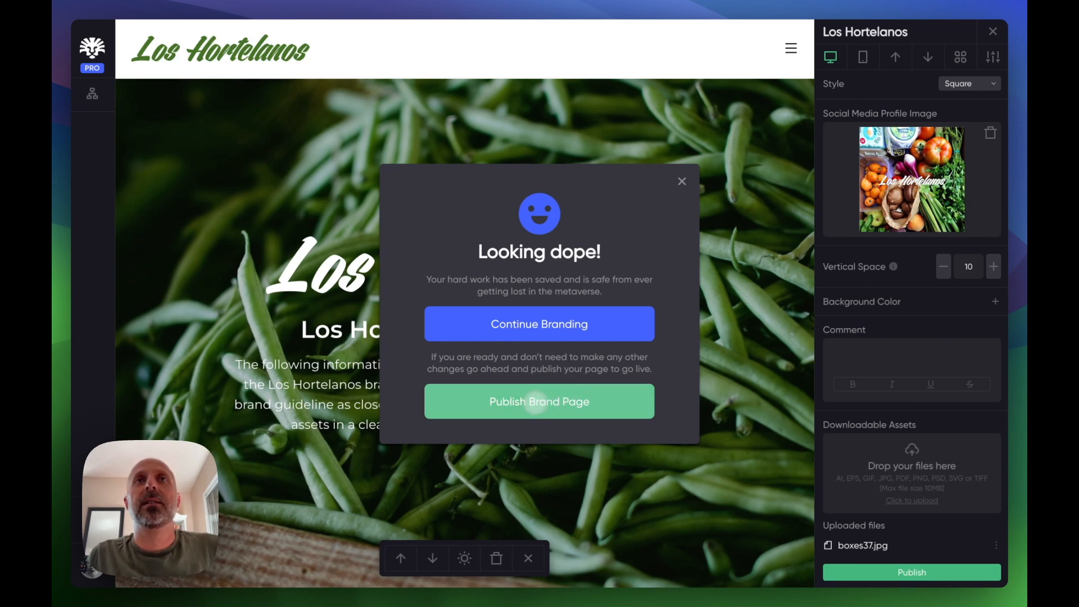
pyautogui.click(538, 402)
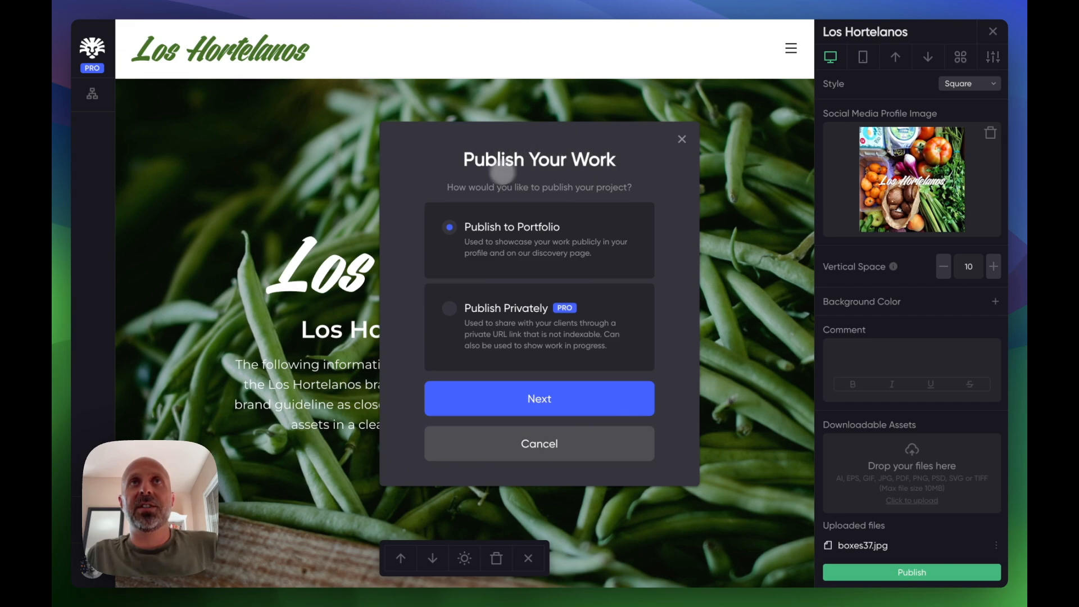
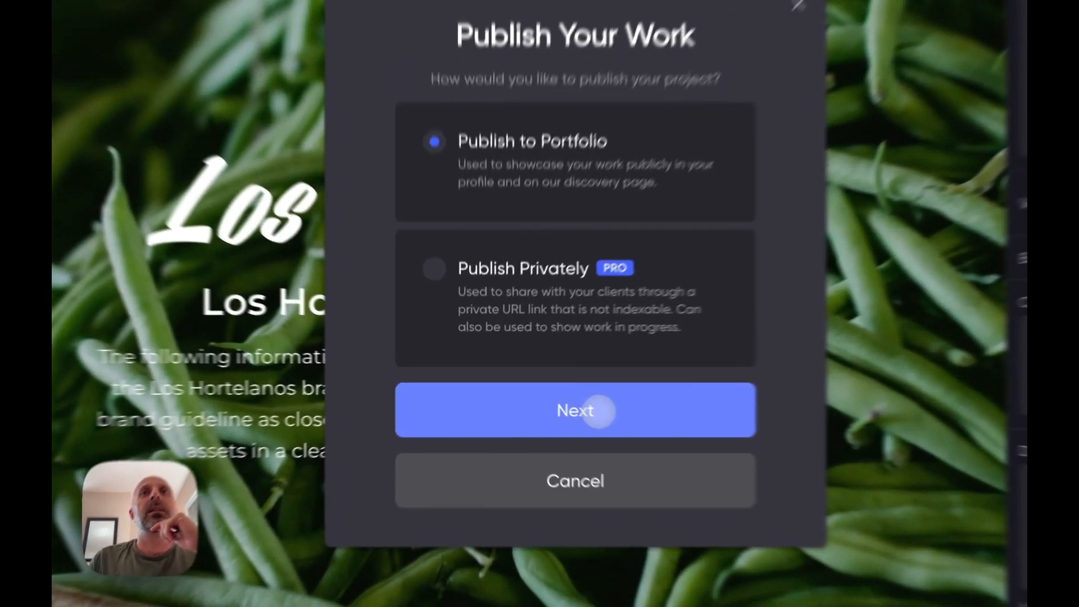
# - Publish the brand page to the portfolio with the URL path loshortelanos
pyautogui.click(526, 403)
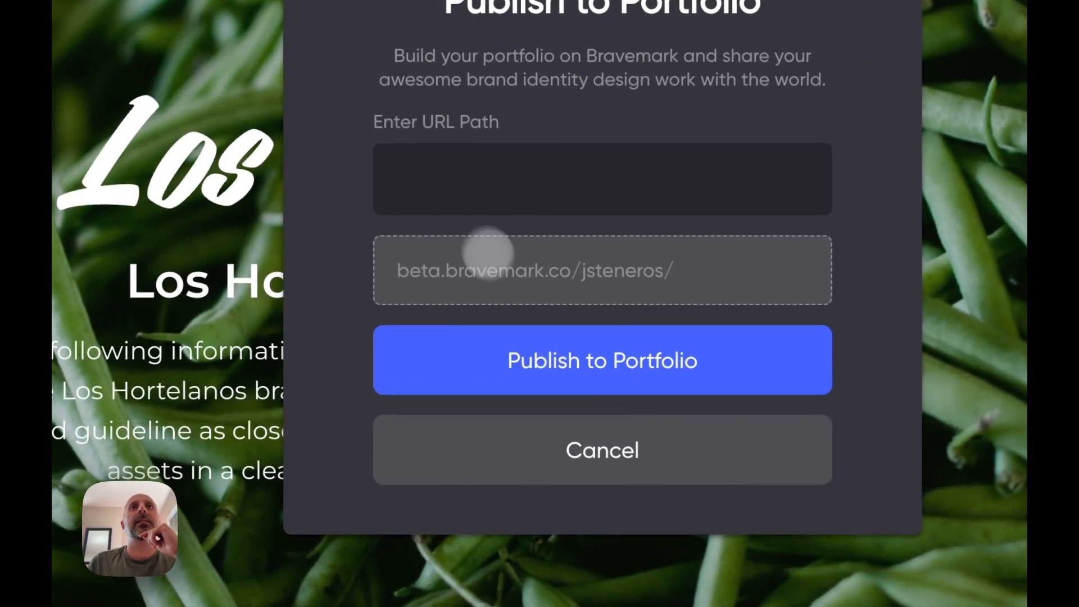
pyautogui.click(458, 282)
pyautogui.write('los')
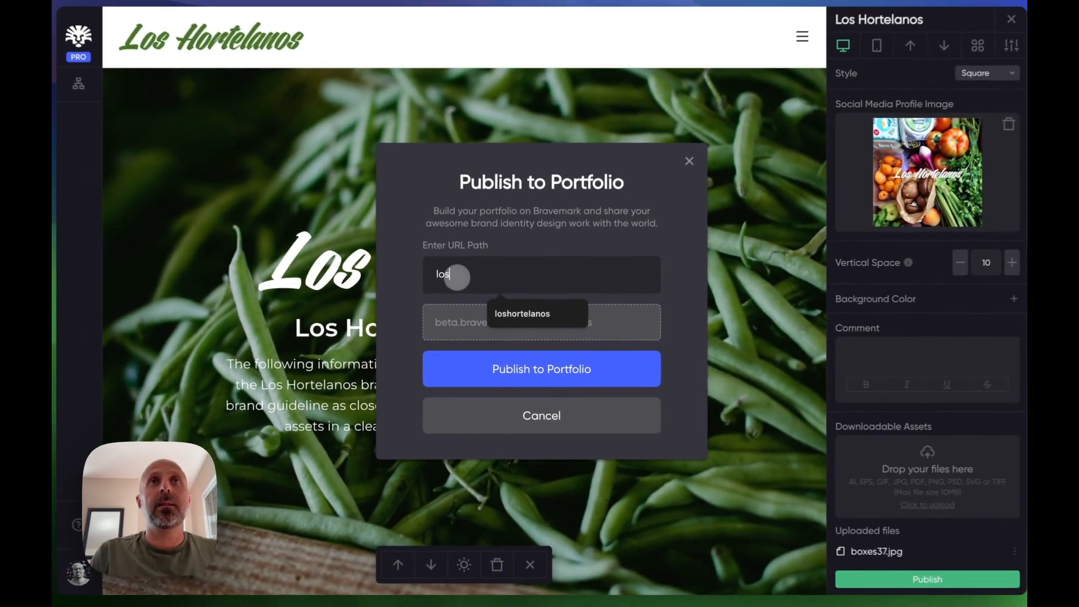
pyautogui.write('hort')
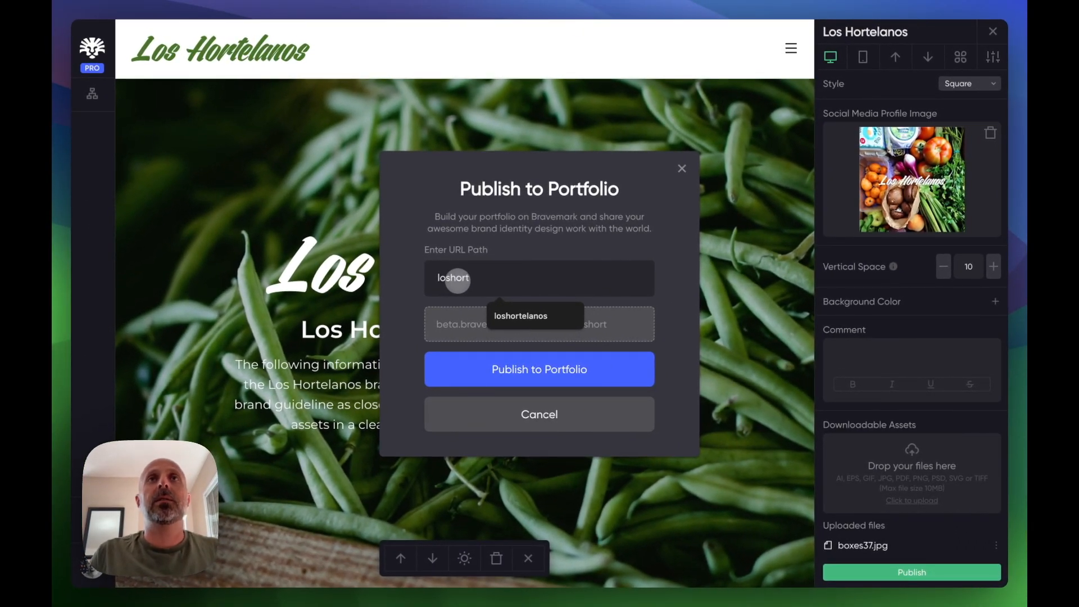
pyautogui.click(490, 315)
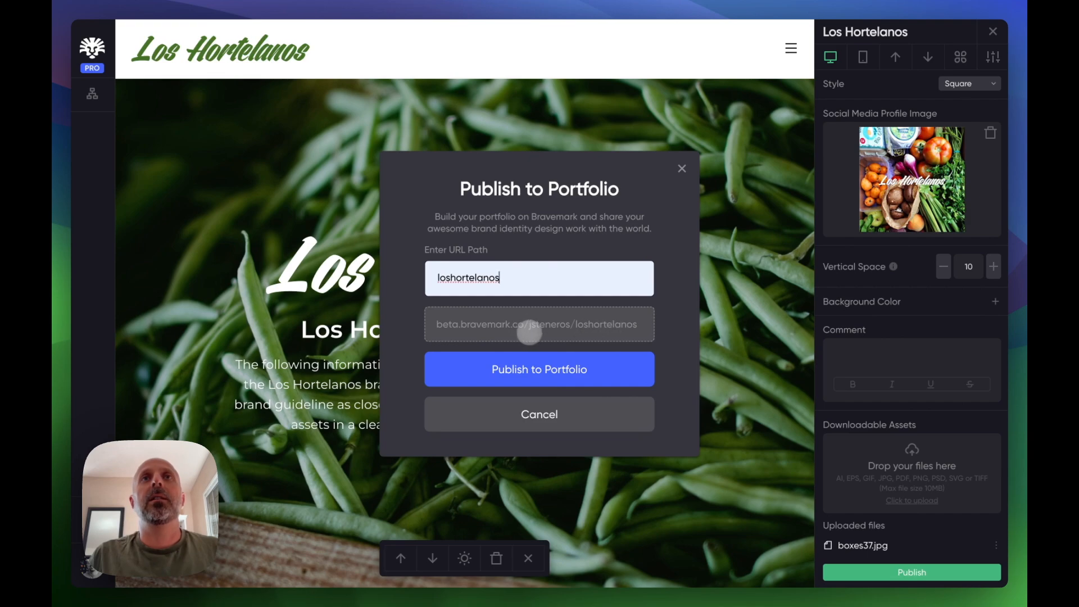
pyautogui.click(564, 369)
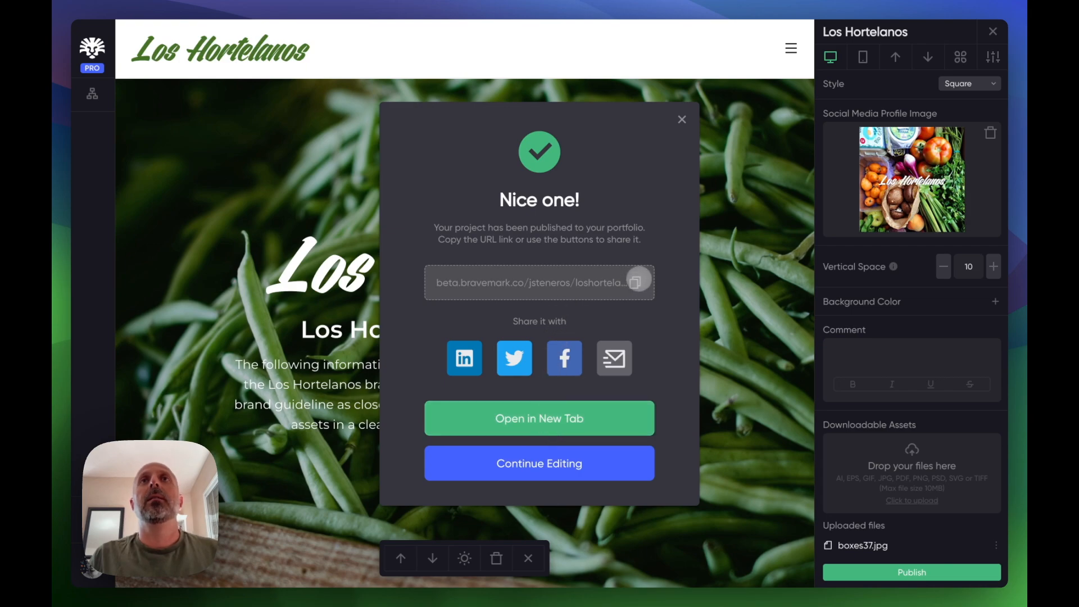
# - Copy the published page's link, open it in a new tab and scroll through the published brand page
pyautogui.click(635, 283)
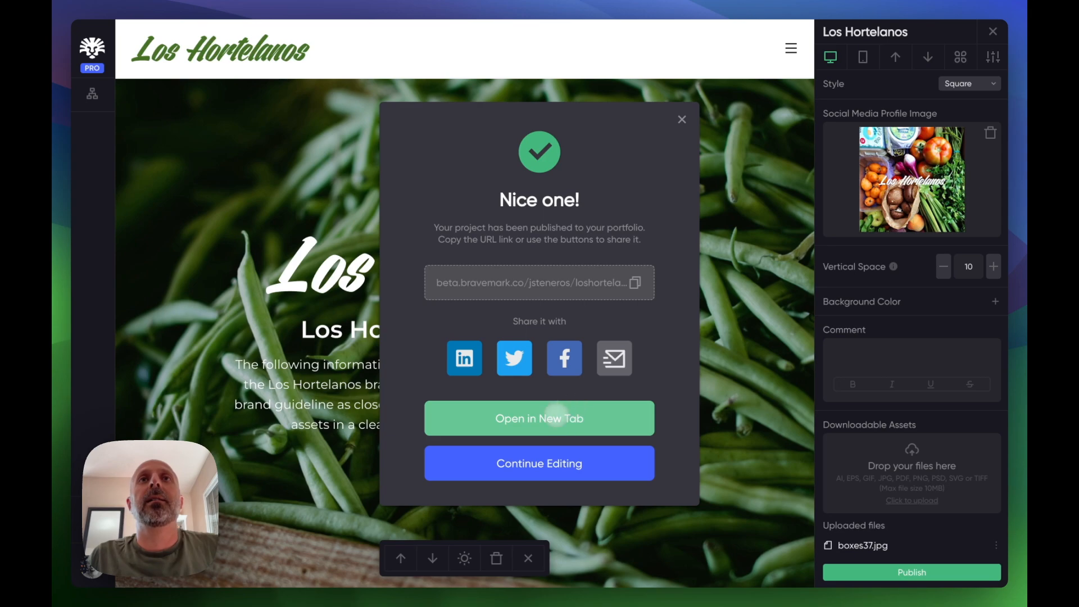
pyautogui.click(561, 421)
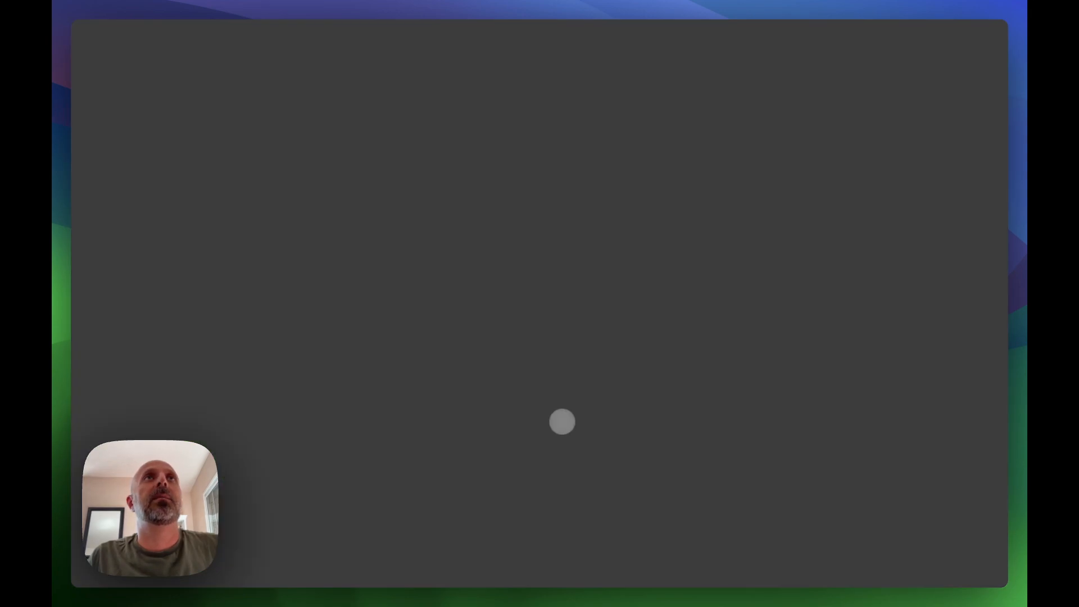
pyautogui.scroll(-2, 645, 183)
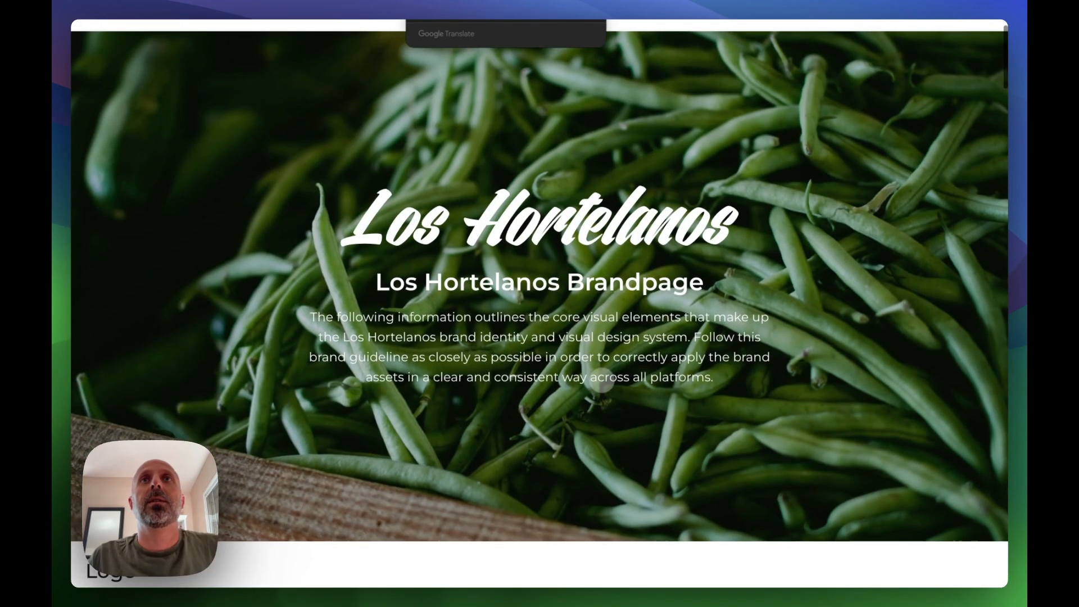
pyautogui.scroll(2, 619, 281)
pyautogui.scroll(-5, 601, 382)
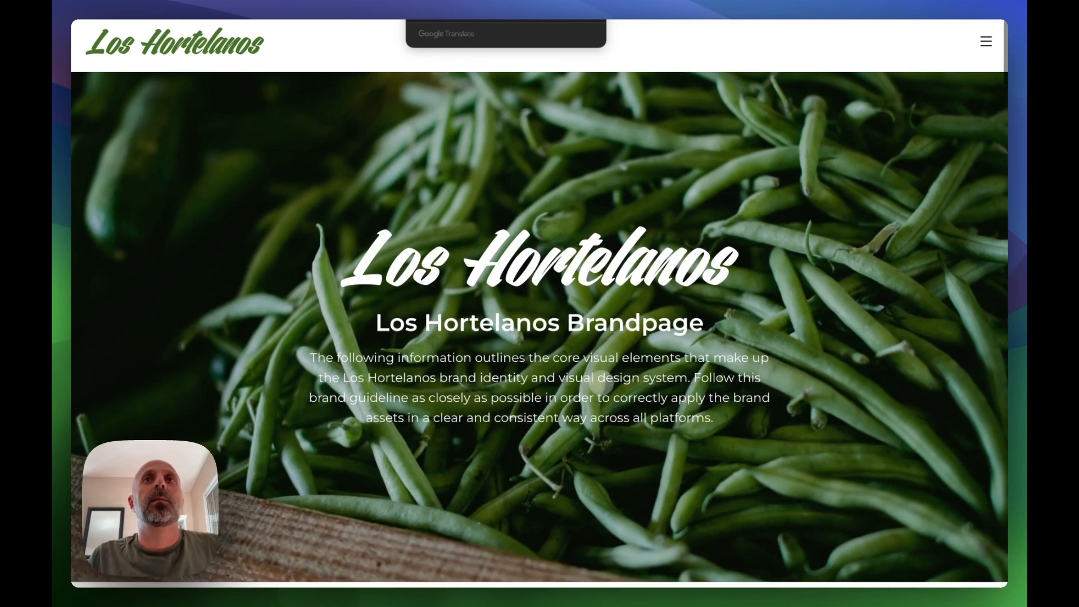
pyautogui.scroll(-15, 600, 382)
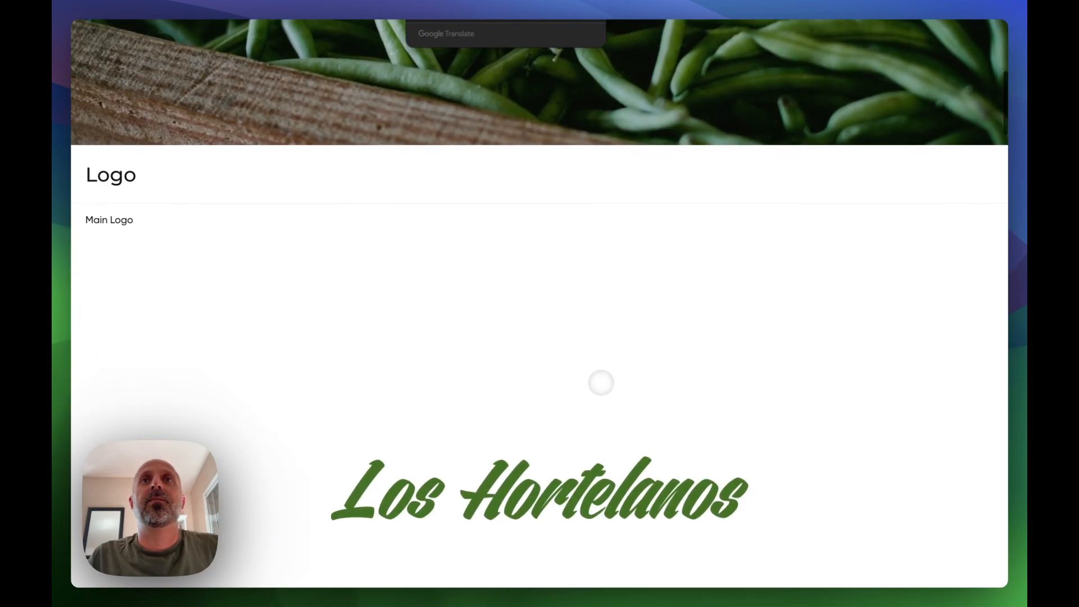
pyautogui.scroll(-20, 601, 382)
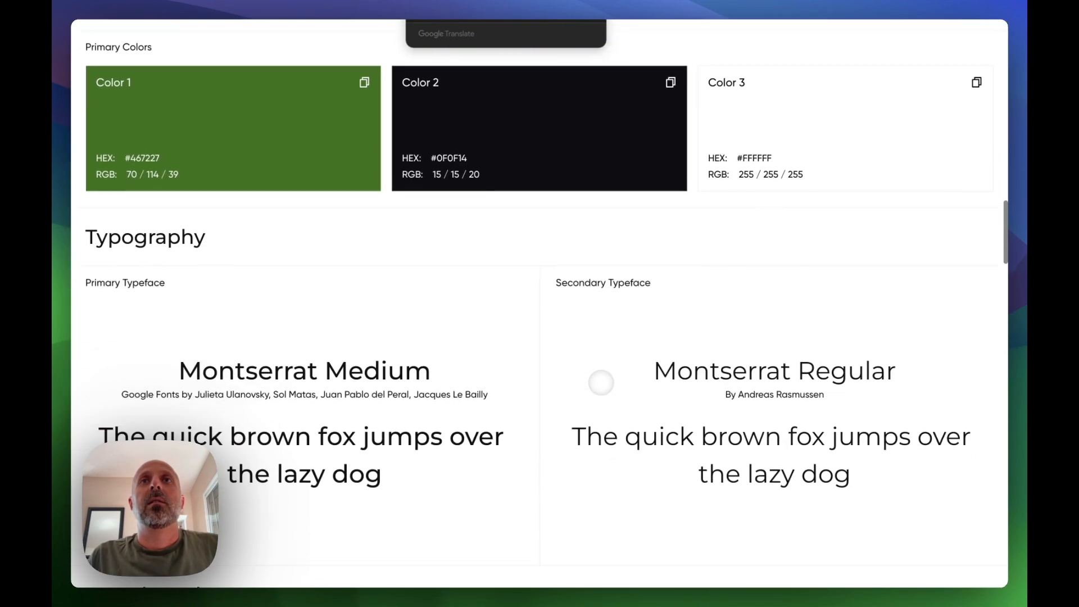
pyautogui.scroll(-15, 600, 383)
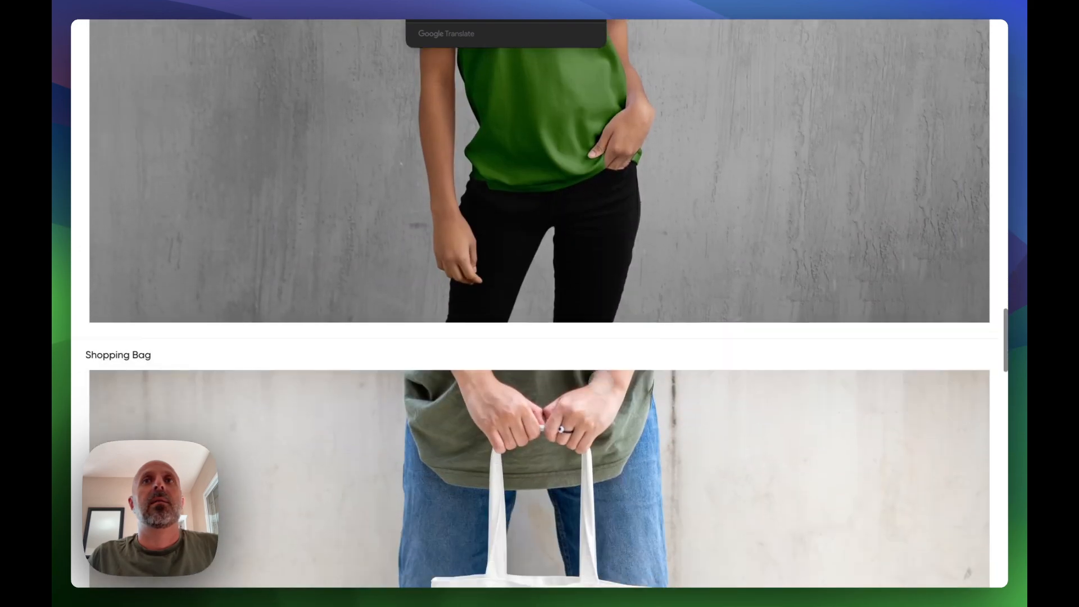
pyautogui.scroll(-20, 601, 383)
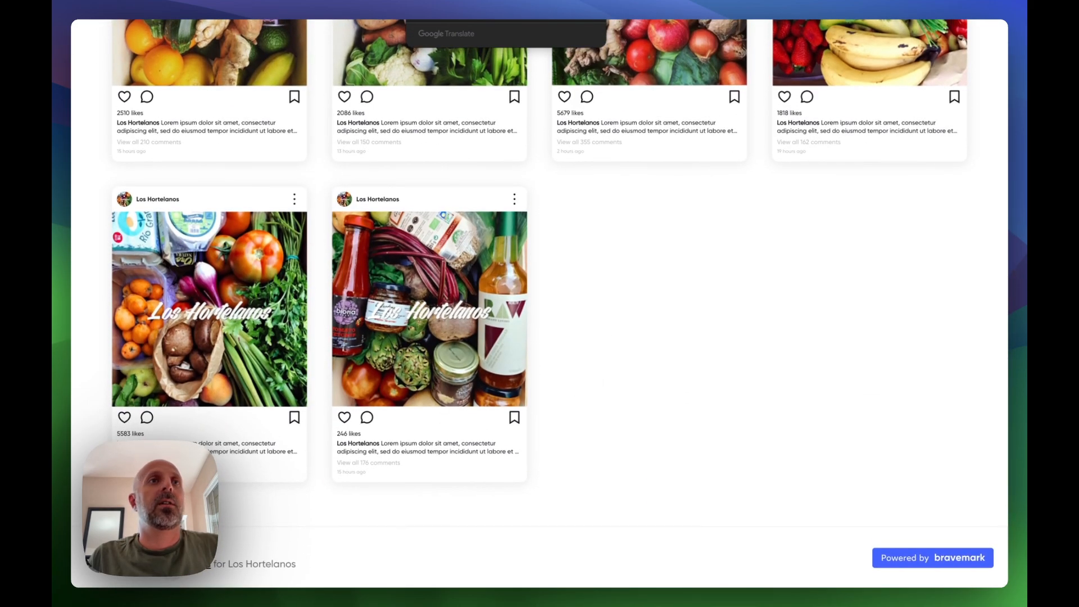
# - Open the portfolio profile and reopen the Los Hortelanos project in the editor
pyautogui.click(181, 564)
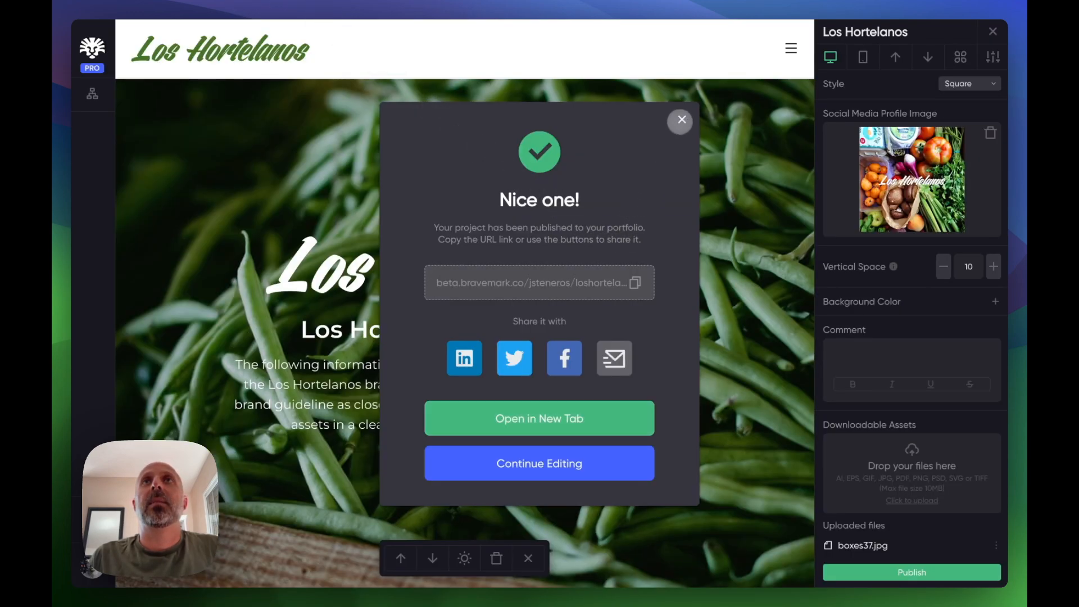
pyautogui.click(680, 118)
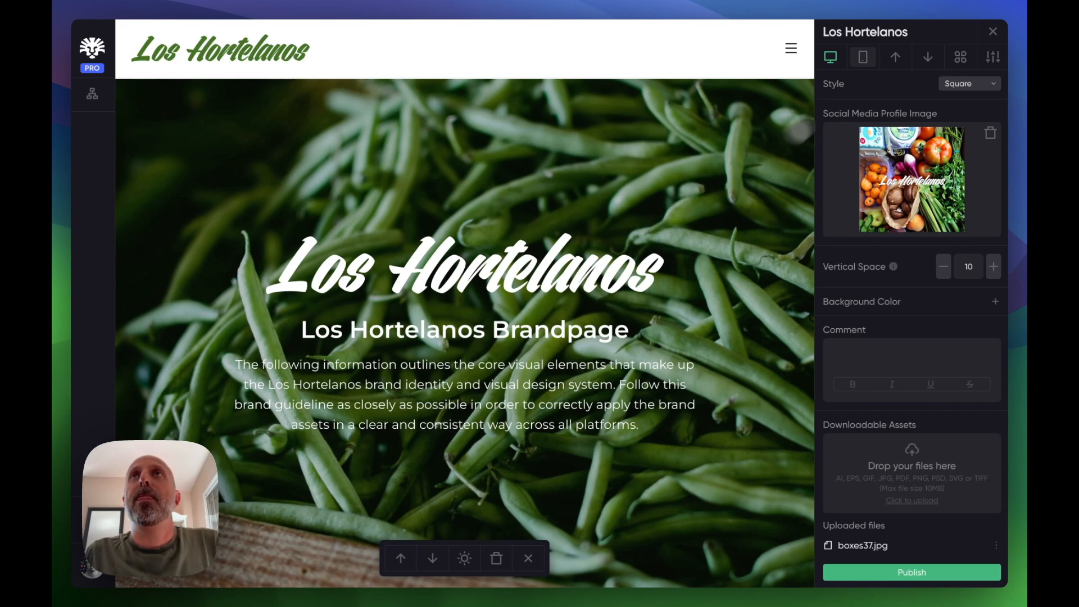
pyautogui.scroll(-20, 681, 278)
pyautogui.scroll(1, 681, 278)
pyautogui.scroll(1, 682, 279)
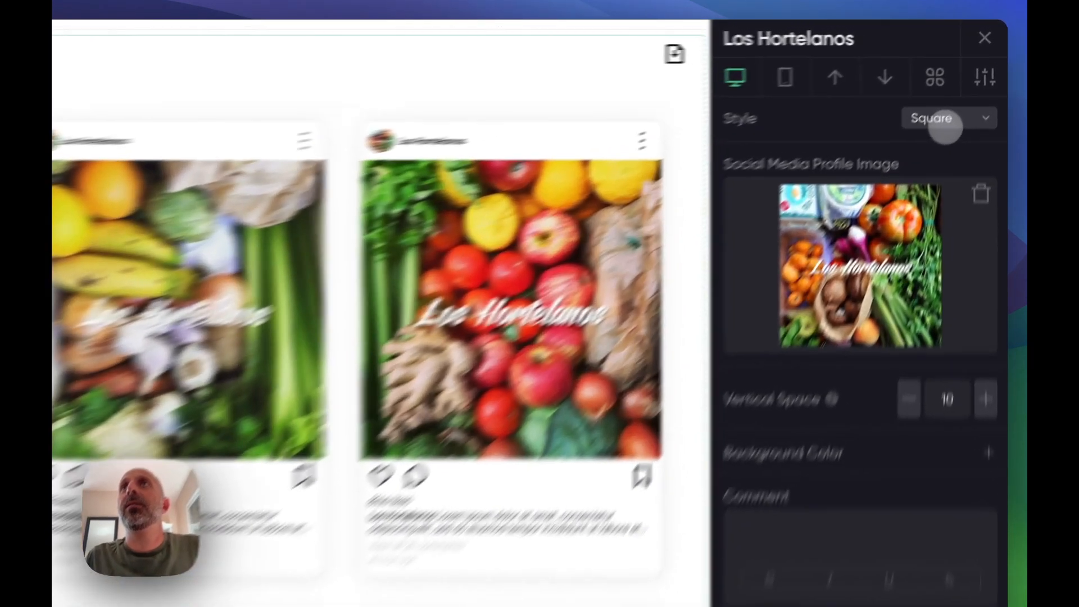
# - Try the Social Media Posts style as Portrait, Story and Landscape, then set it back to Square
pyautogui.click(968, 84)
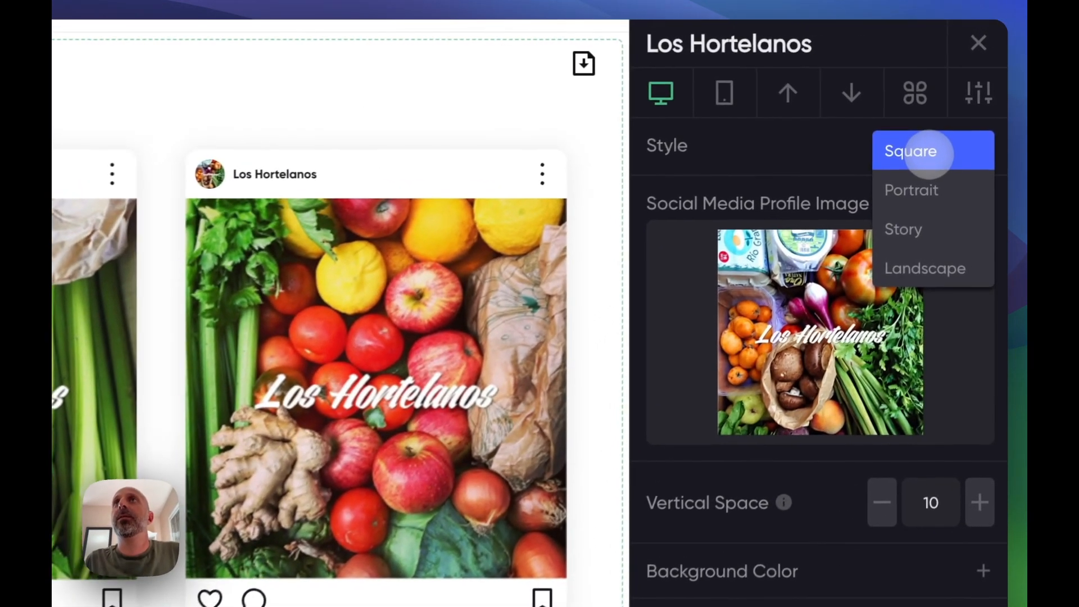
pyautogui.click(923, 197)
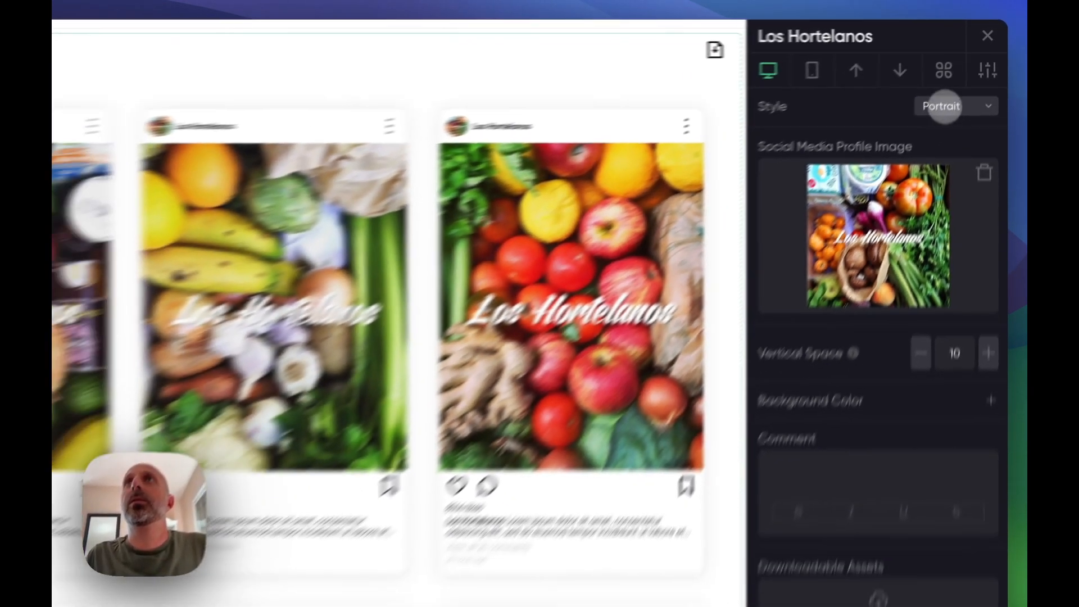
pyautogui.click(930, 152)
pyautogui.click(961, 127)
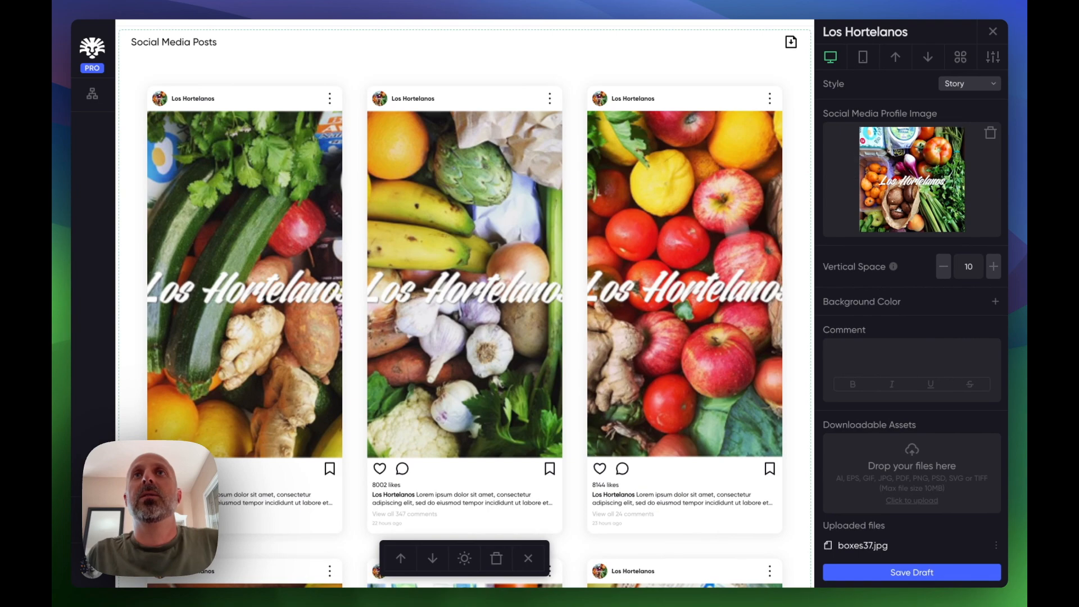
pyautogui.click(958, 82)
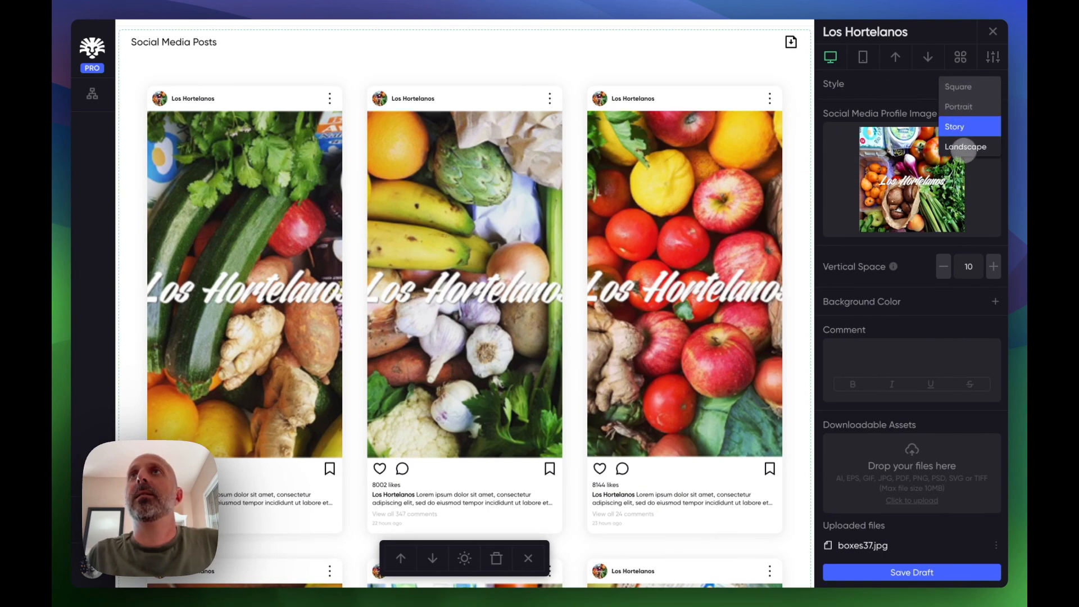
pyautogui.click(962, 147)
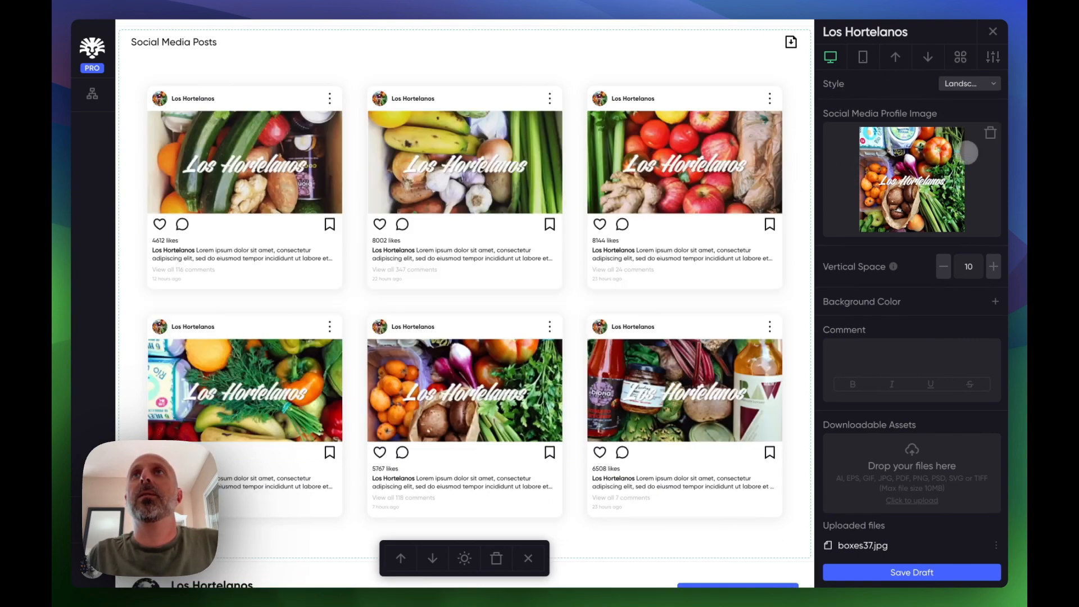
pyautogui.scroll(-1, 710, 421)
pyautogui.scroll(2, 710, 426)
pyautogui.scroll(-2, 710, 427)
pyautogui.scroll(1, 710, 426)
pyautogui.click(969, 83)
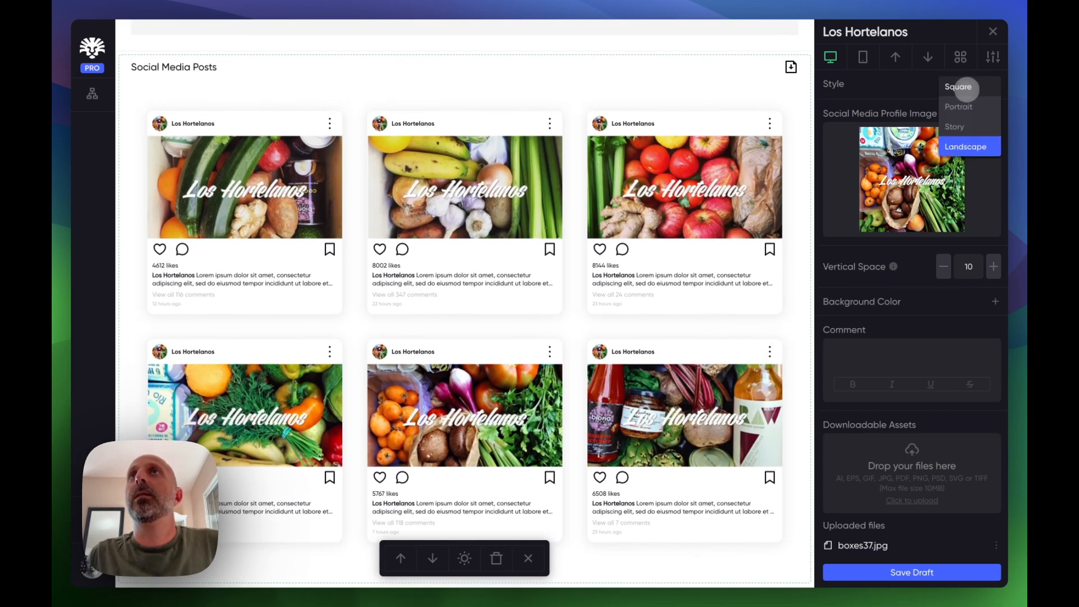
pyautogui.click(965, 96)
# - Switch to the mobile render and scroll through the brand page's sections
pyautogui.scroll(20, 655, 196)
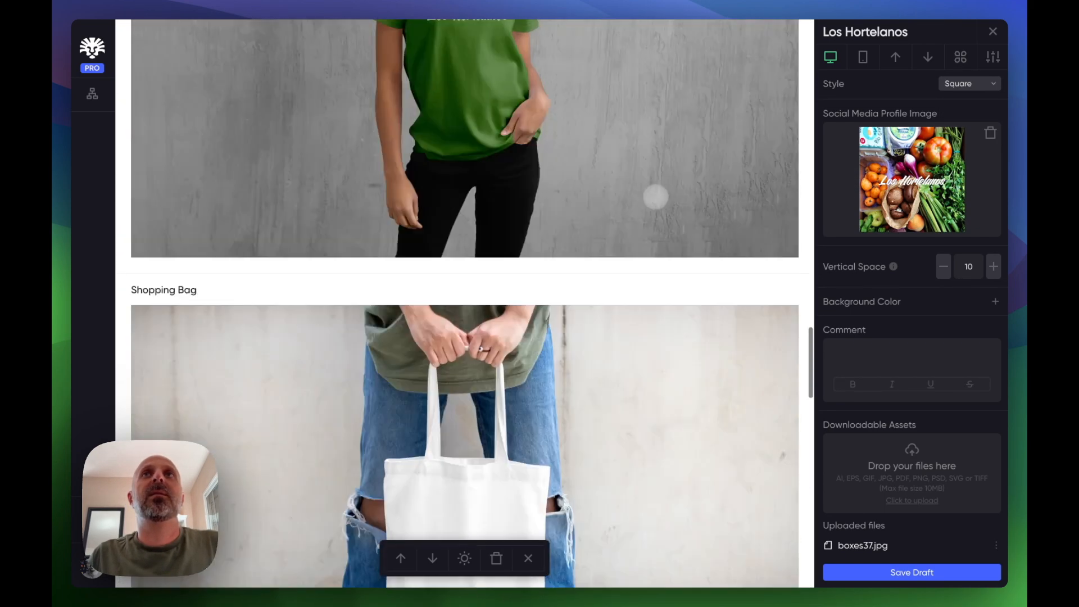
pyautogui.scroll(5, 655, 197)
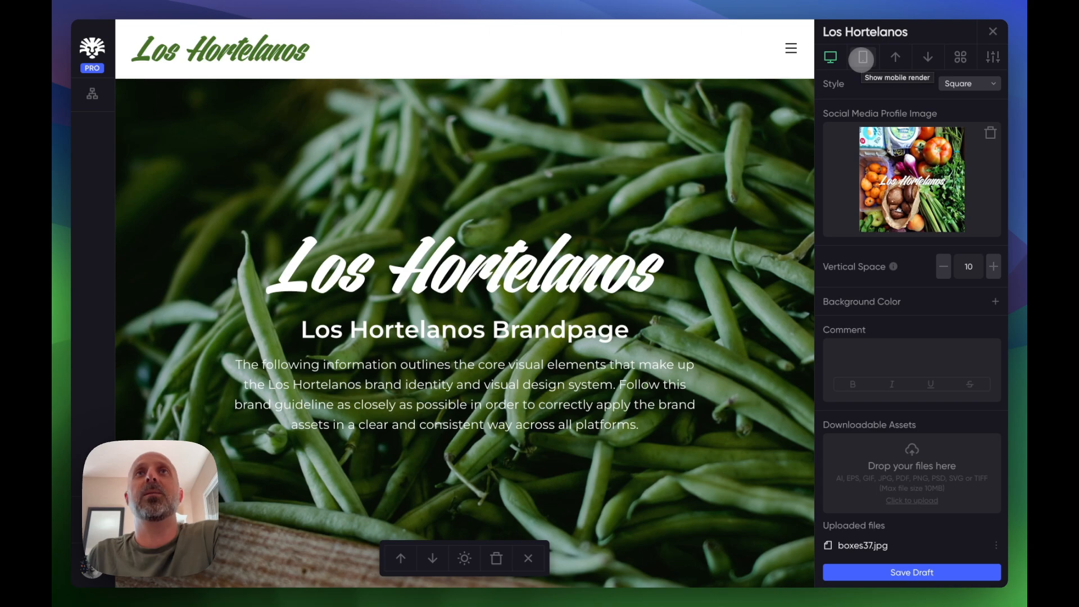
pyautogui.click(862, 56)
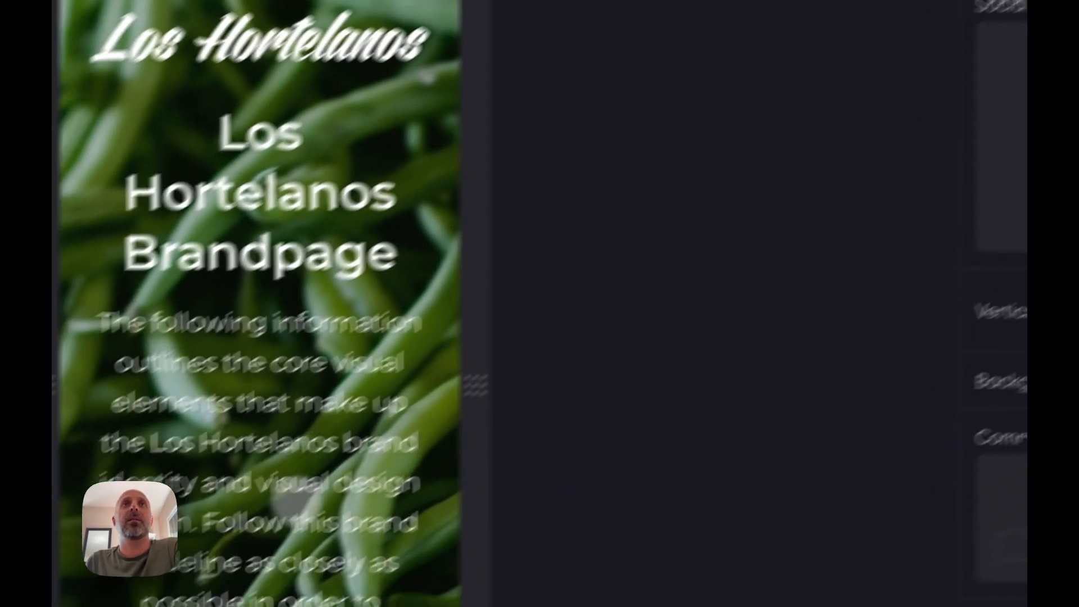
pyautogui.scroll(-10, 270, 450)
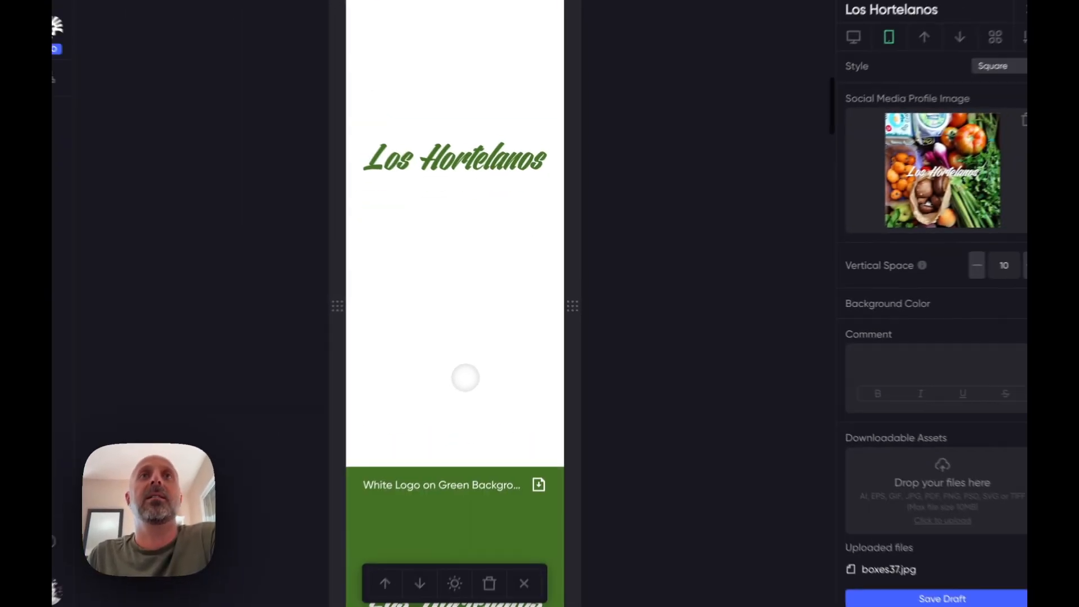
pyautogui.scroll(-12, 473, 370)
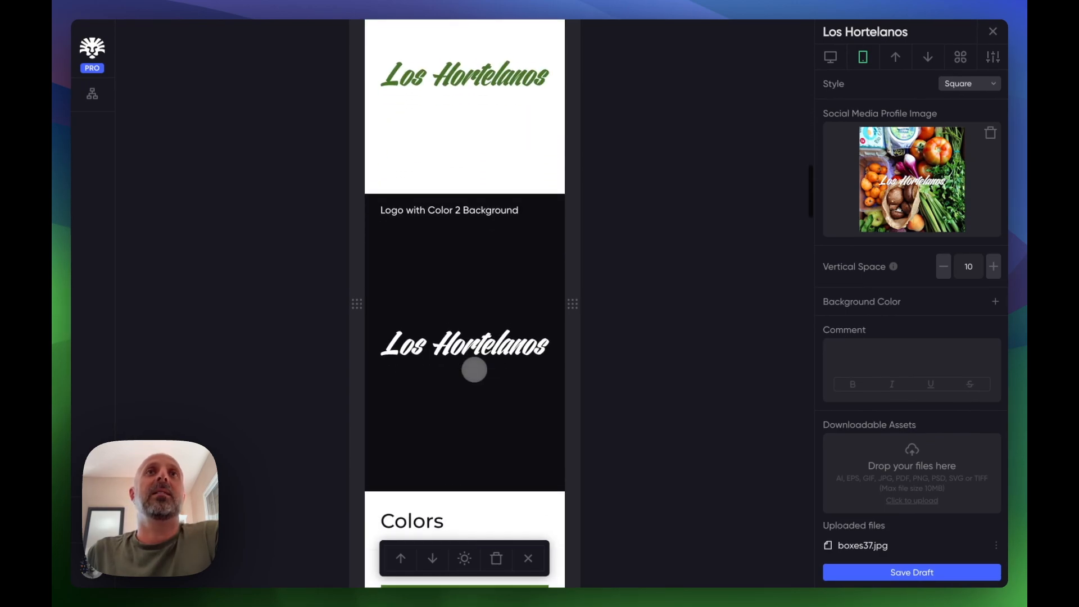
pyautogui.scroll(-15, 474, 371)
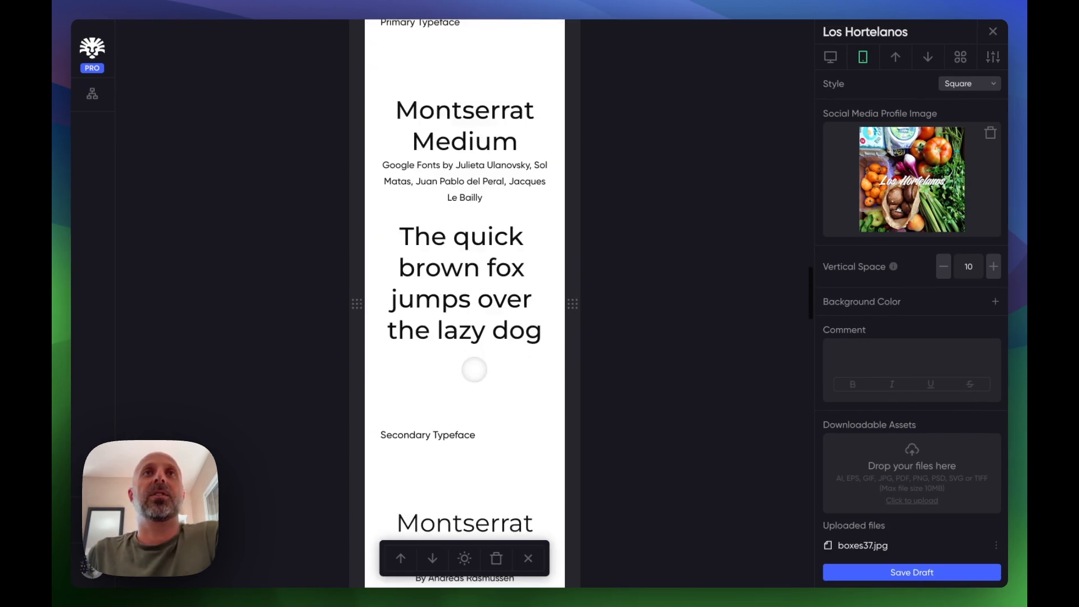
pyautogui.scroll(-20, 474, 370)
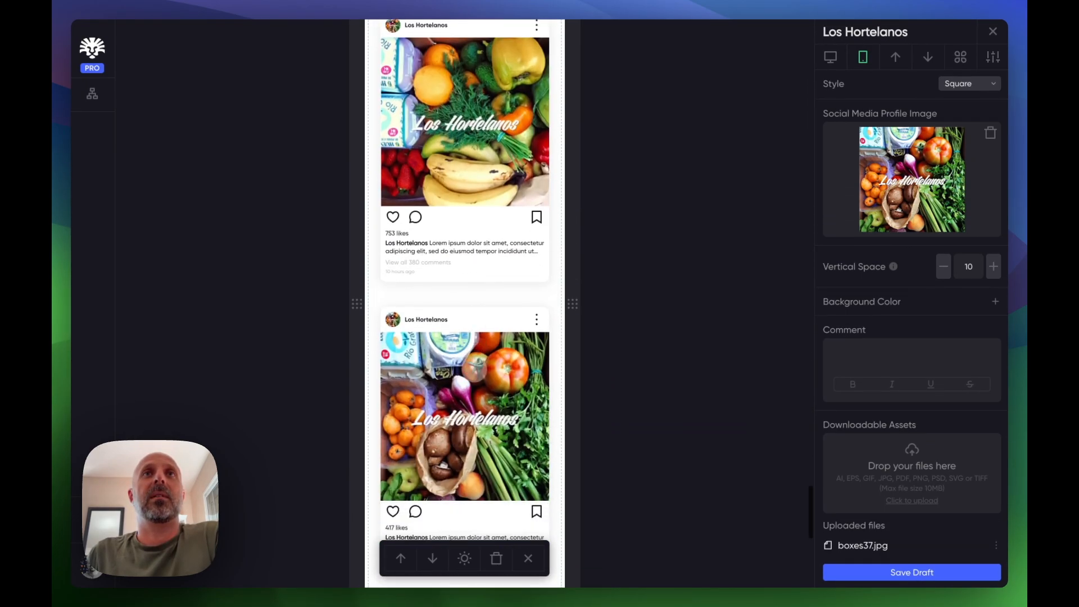
pyautogui.scroll(10, 475, 368)
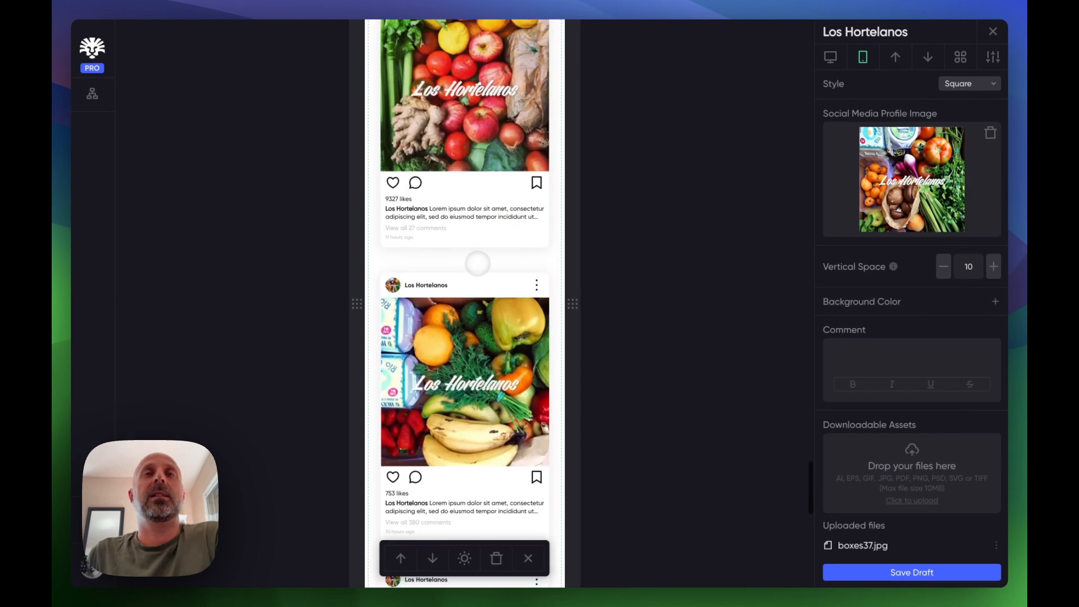
pyautogui.scroll(10, 477, 262)
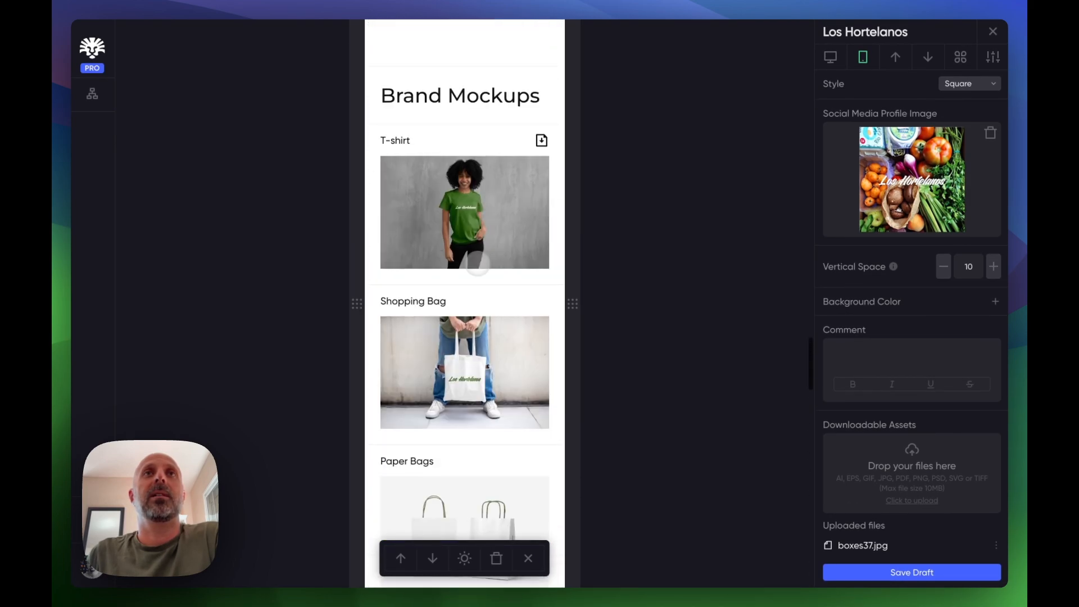
pyautogui.scroll(10, 477, 264)
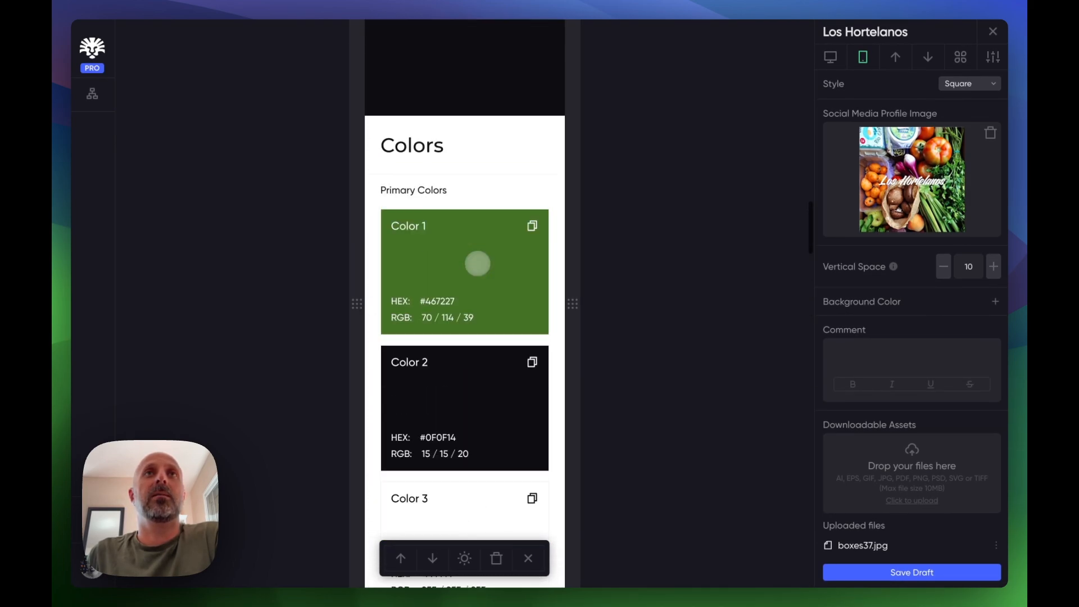
pyautogui.scroll(10, 478, 263)
# - Widen the preview frame step by step back to full desktop width
pyautogui.moveTo(578, 301); pyautogui.dragTo(622, 330)
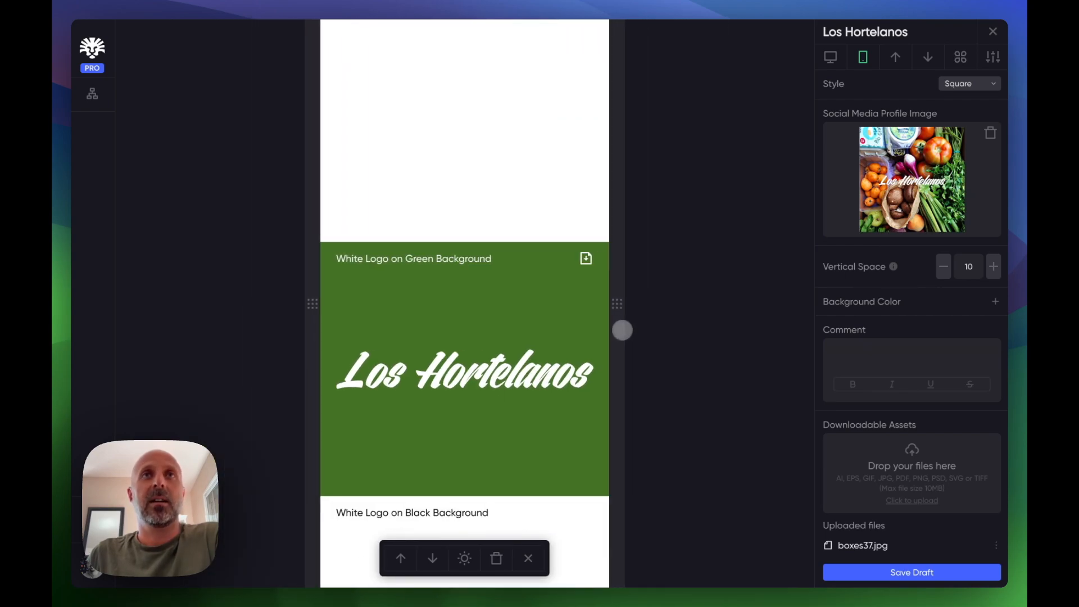
pyautogui.scroll(15, 528, 348)
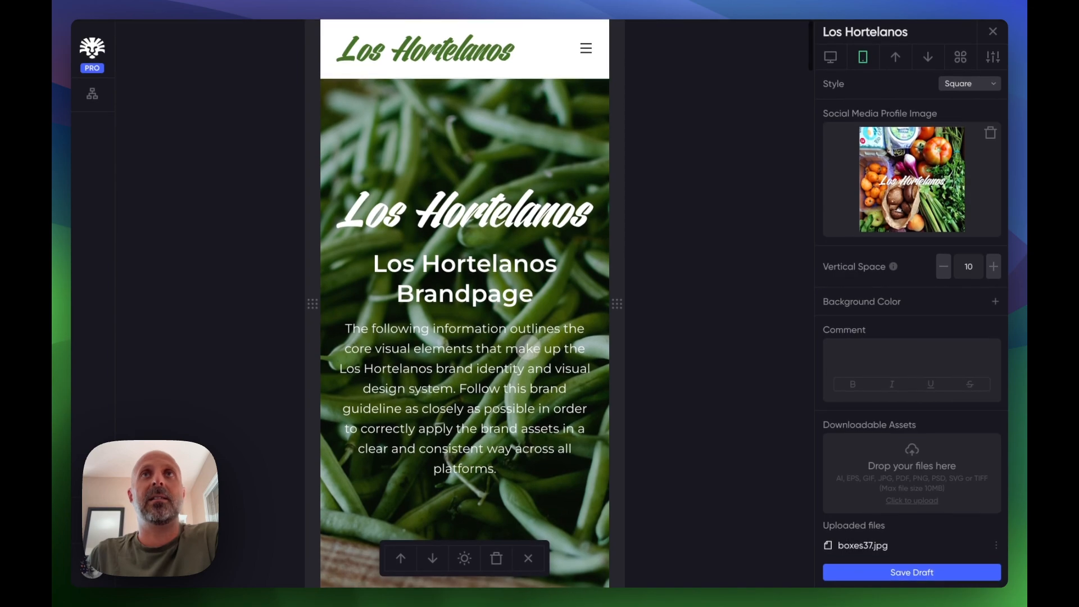
pyautogui.moveTo(628, 314); pyautogui.dragTo(893, 306)
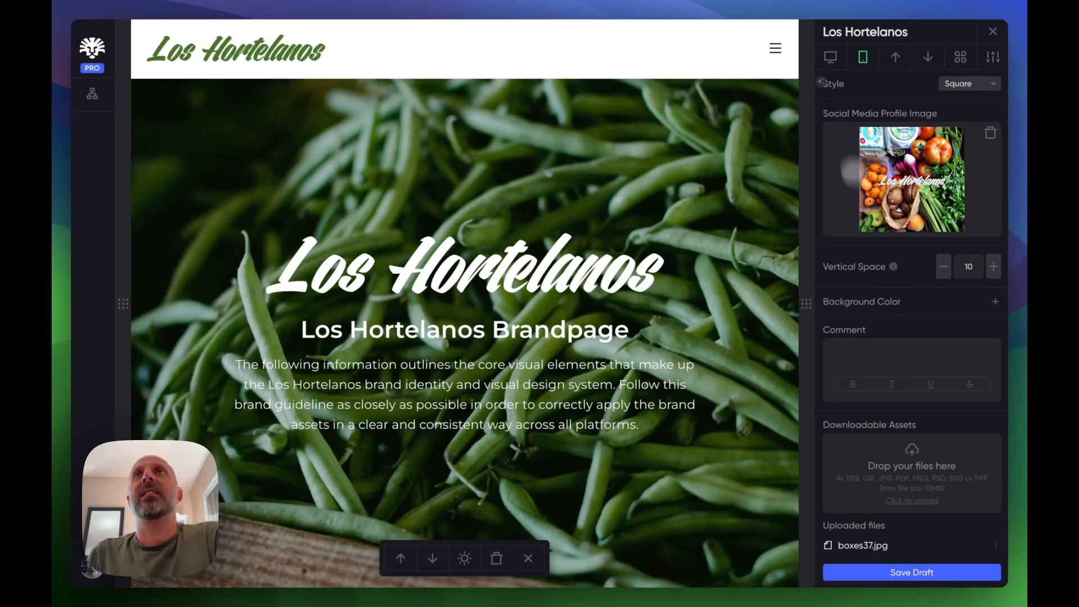
# - Switch to the desktop render and scroll through the brand page's colors, typography and social media sections
pyautogui.click(831, 57)
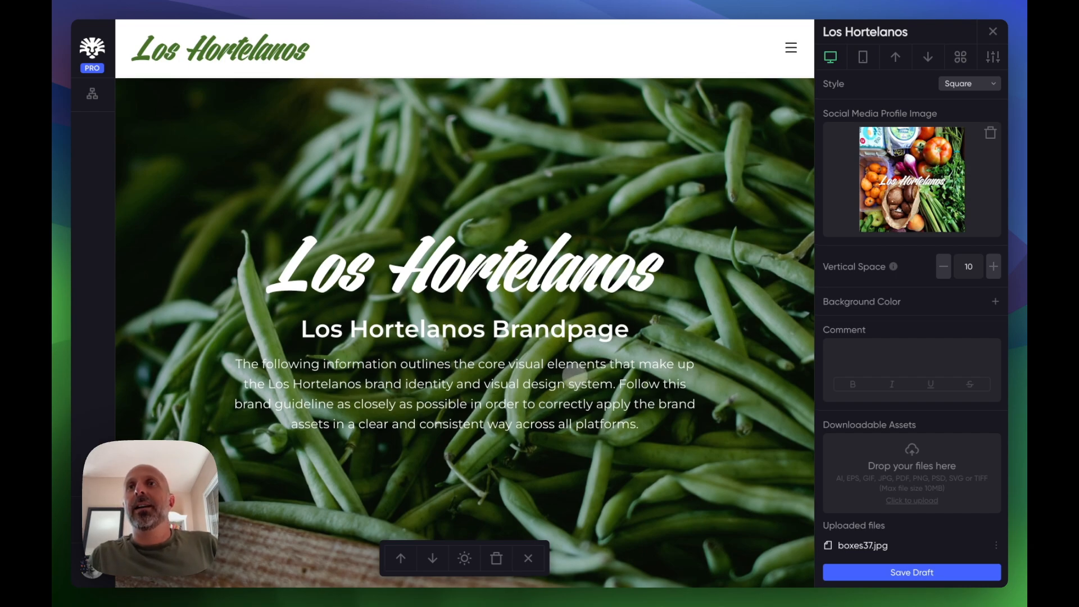
pyautogui.scroll(-10, 574, 376)
pyautogui.scroll(-15, 567, 417)
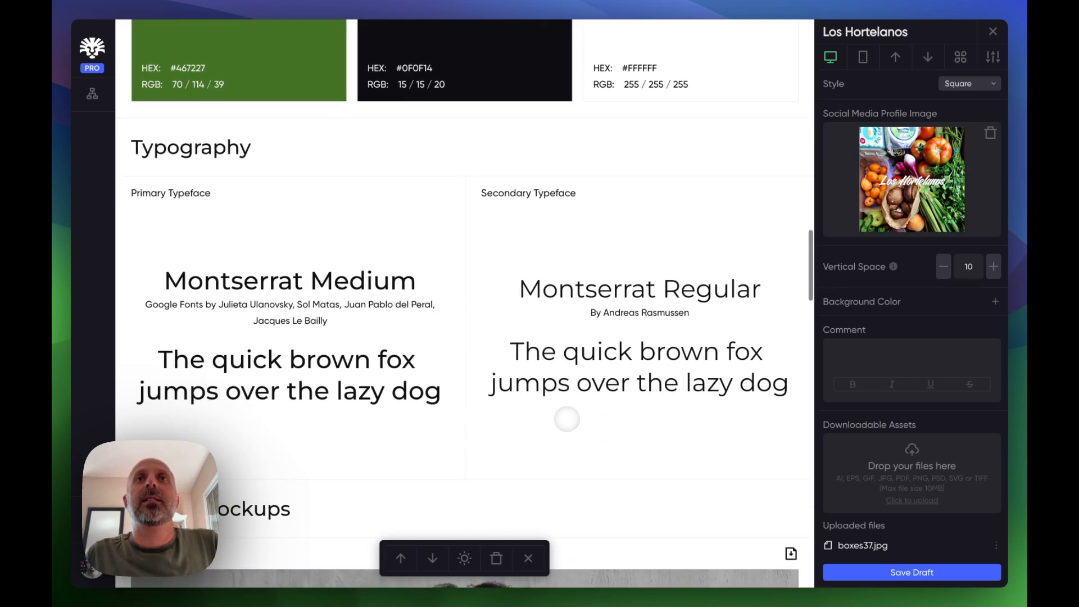
pyautogui.scroll(-15, 567, 419)
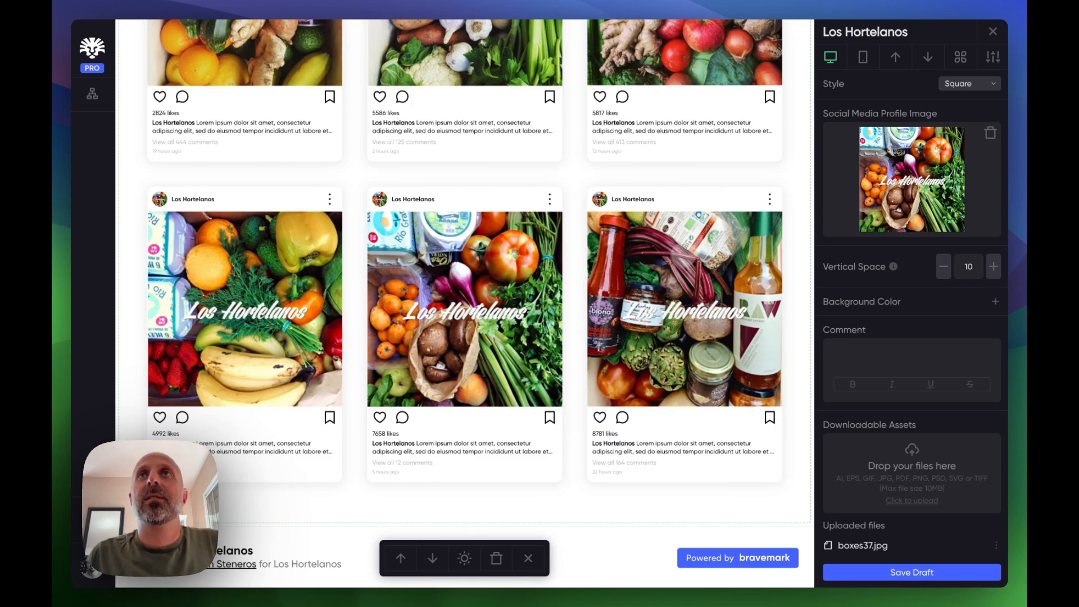
pyautogui.scroll(20, 693, 237)
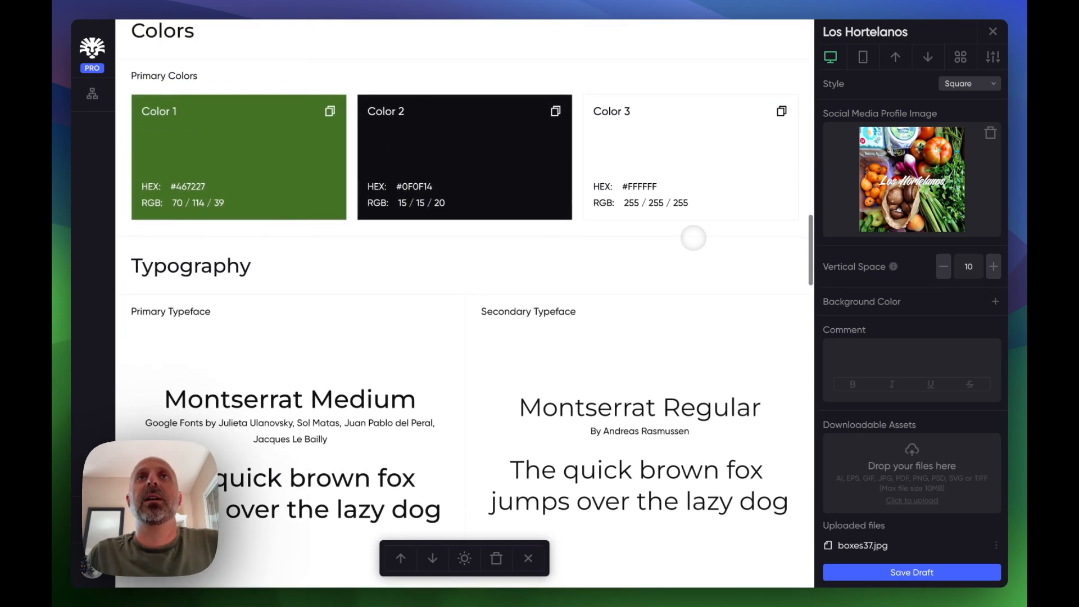
pyautogui.scroll(10, 693, 238)
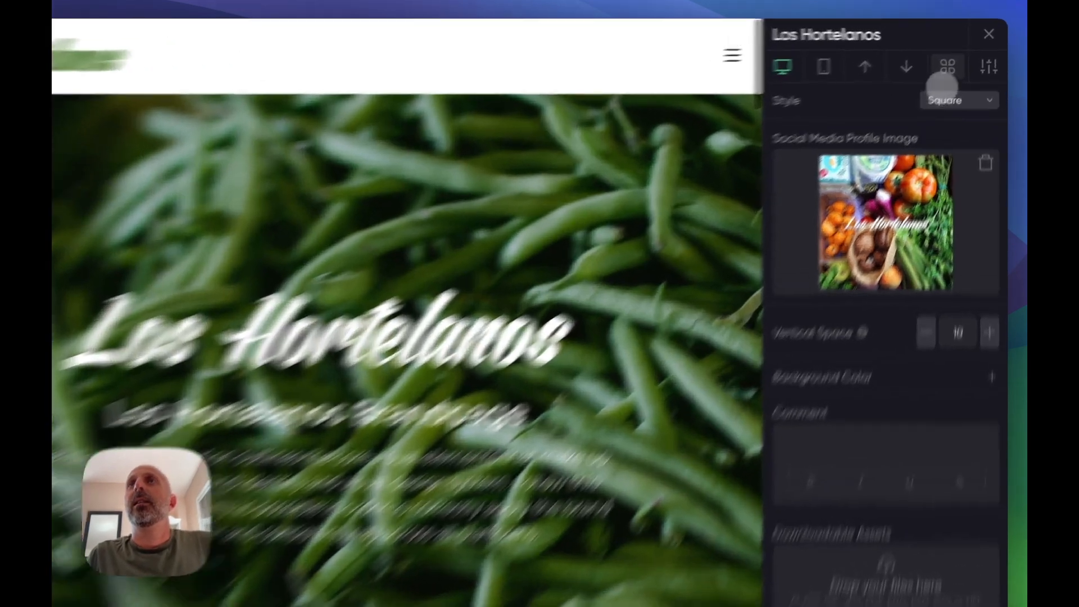
# - Open the Module Library and browse its list of available modules
pyautogui.click(960, 58)
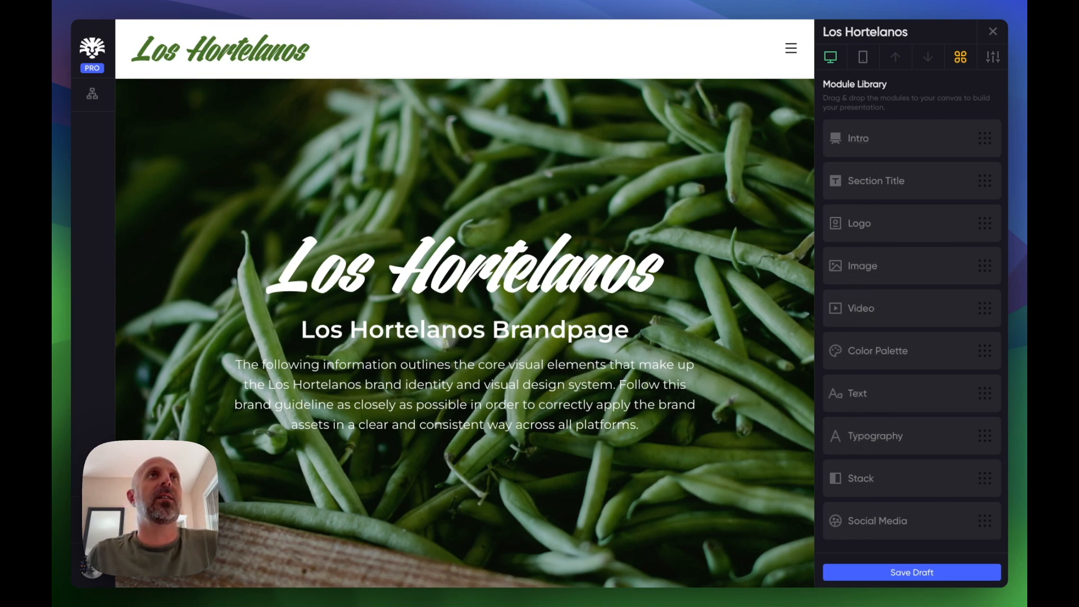
pyautogui.scroll(-10, 464, 304)
pyautogui.scroll(10, 465, 304)
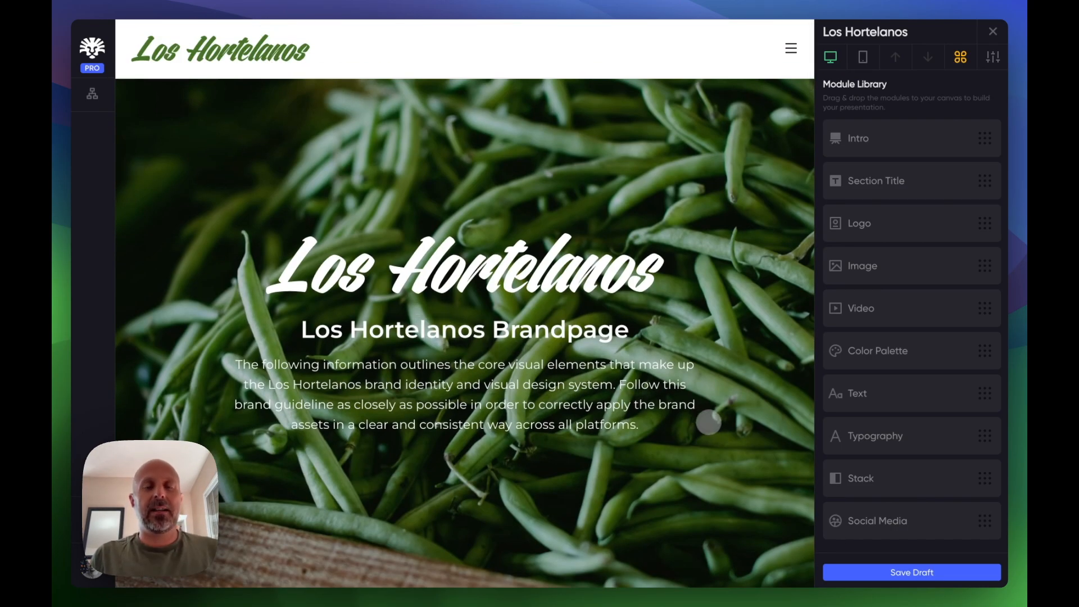